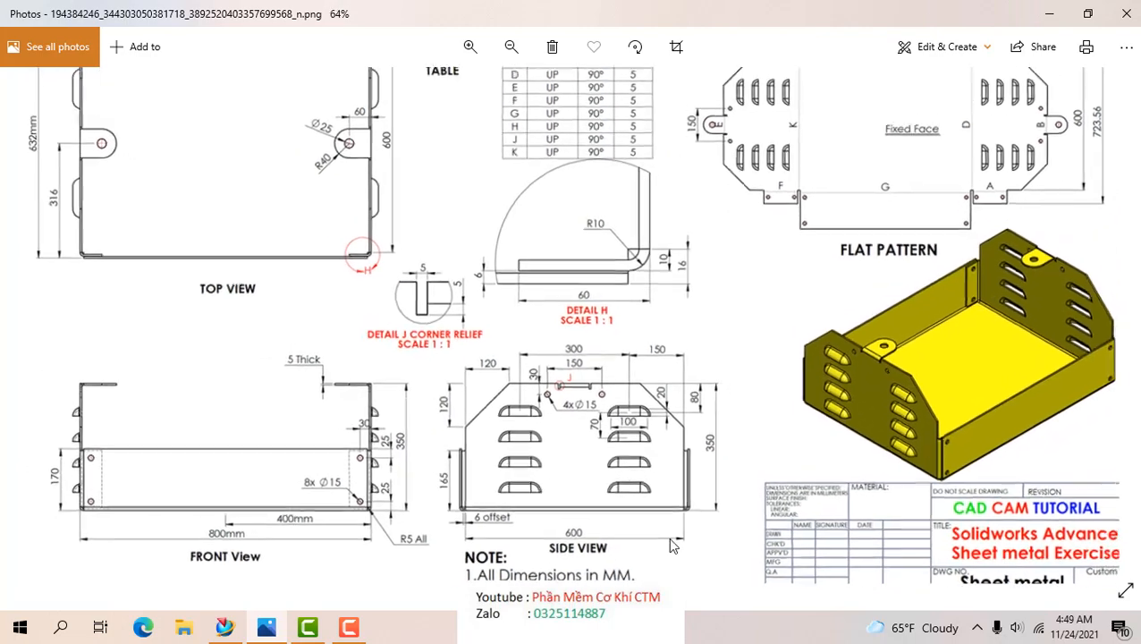
# - Review the sheet metal drawing, switch to NX and create a sketch on the horizontal XY plane
pyautogui.scroll(1, 286, 529)
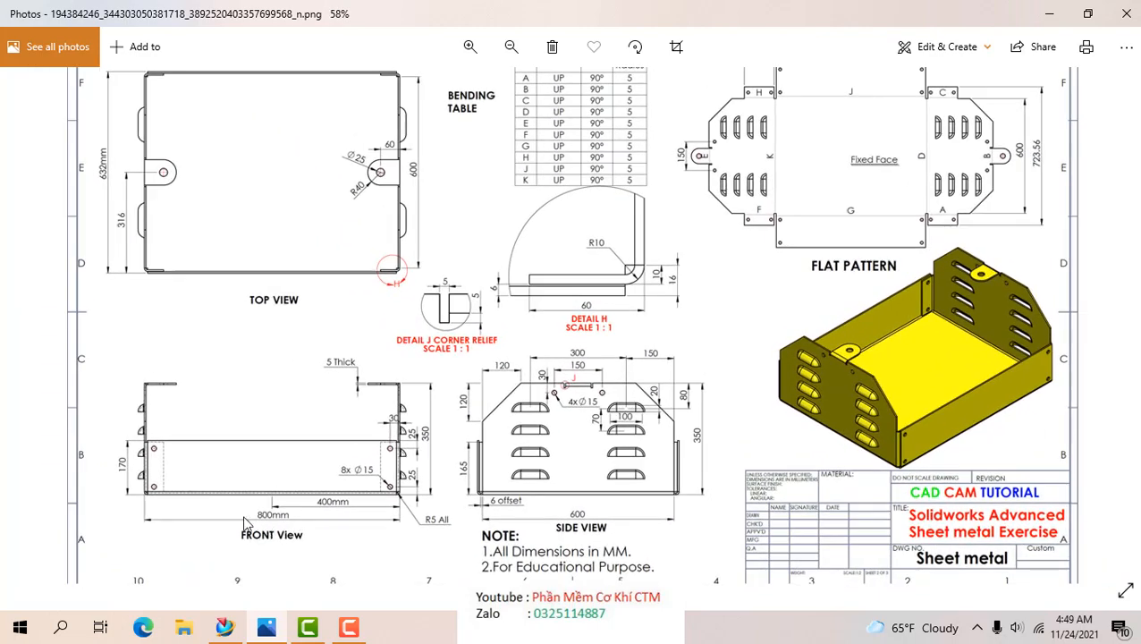
pyautogui.scroll(-3, 255, 490)
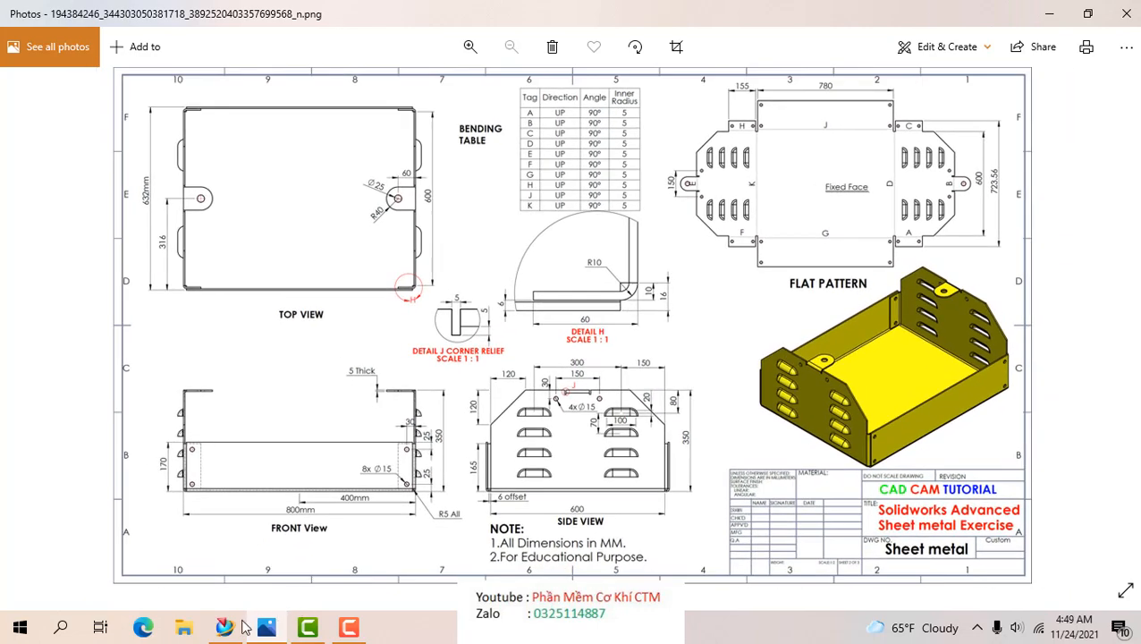
pyautogui.click(224, 627)
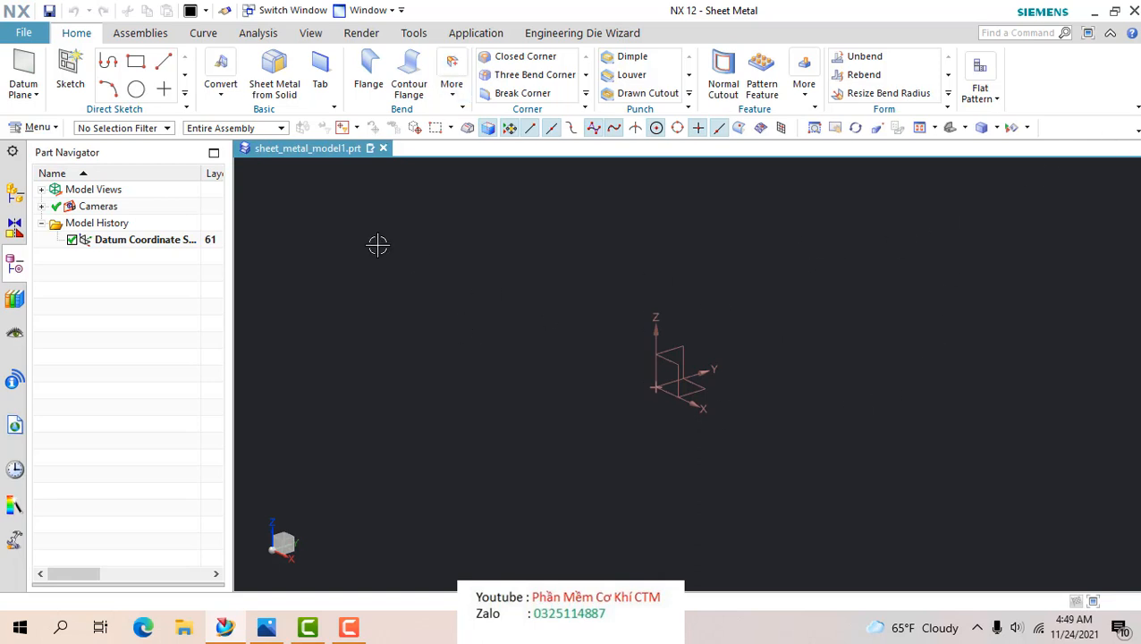
pyautogui.click(72, 73)
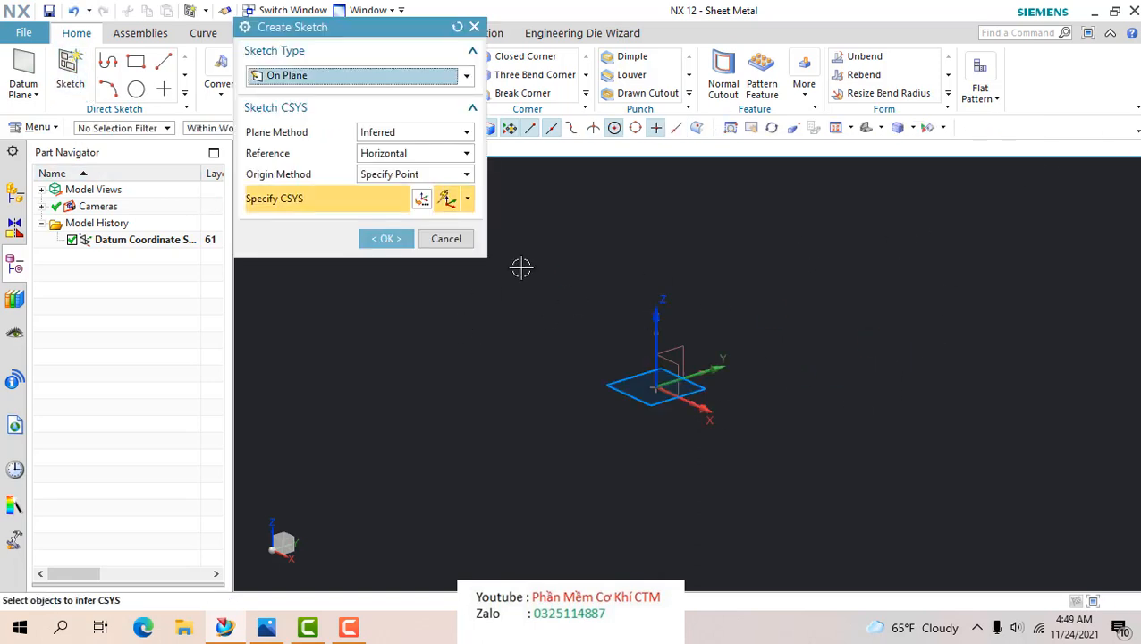
pyautogui.click(385, 239)
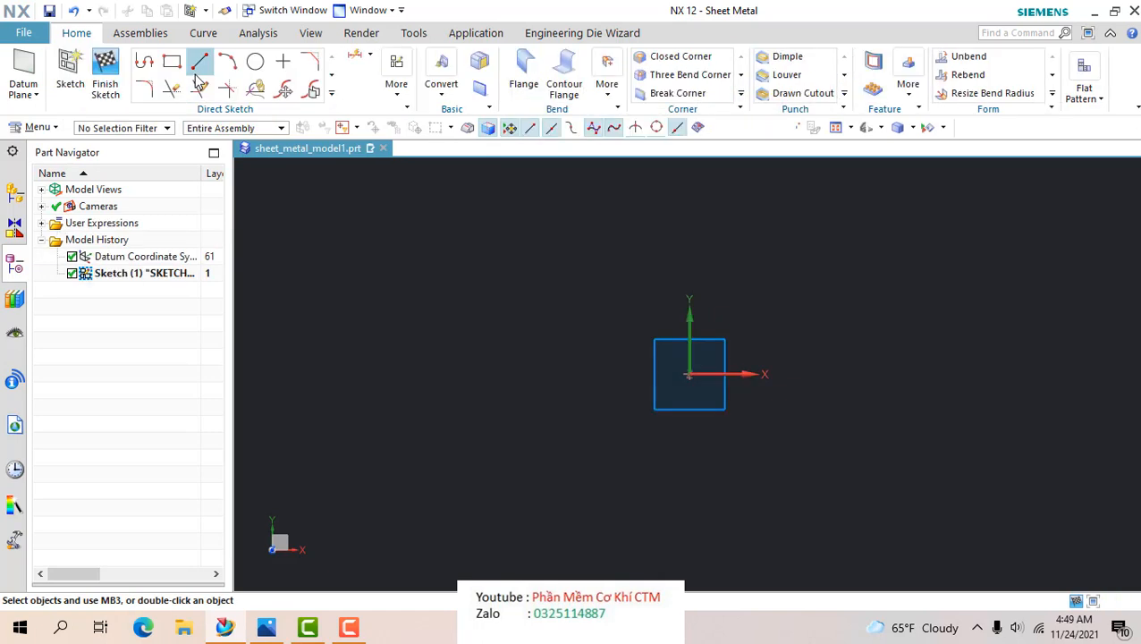
# - Sketch a rectangle about 150 mm wide and 68 mm high, centred on the sketch origin
pyautogui.click(171, 61)
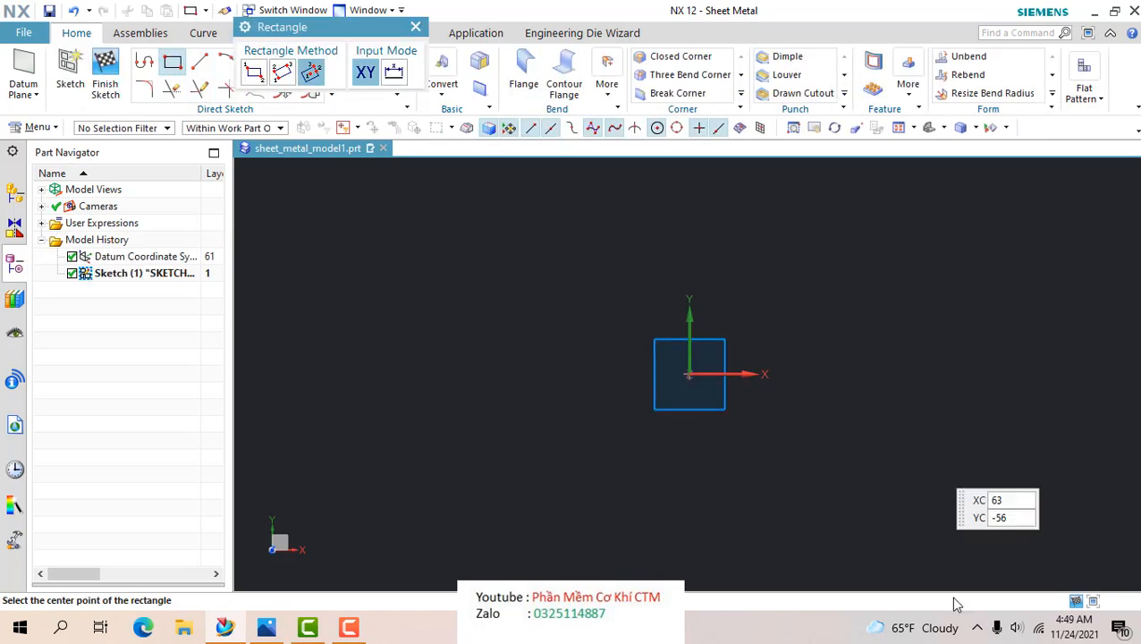
pyautogui.click(689, 374)
pyautogui.click(976, 374)
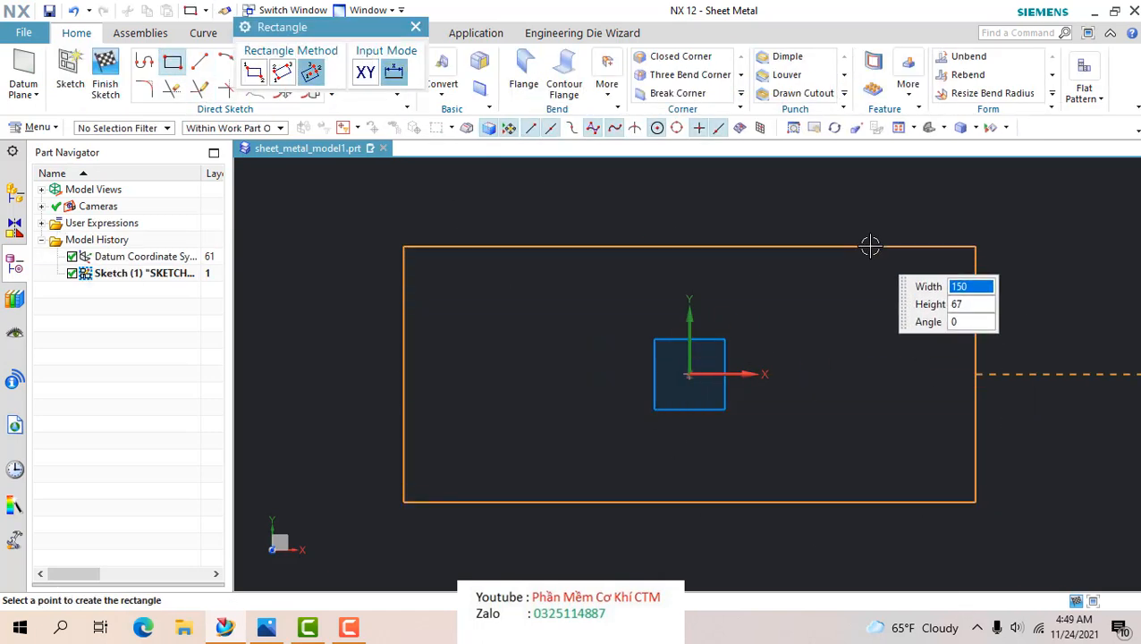
pyautogui.click(870, 246)
pyautogui.press('Escape')
# - Set the rectangle's width to 800 mm and place the width dimension centrally below the rectangle
pyautogui.scroll(-2, 738, 285)
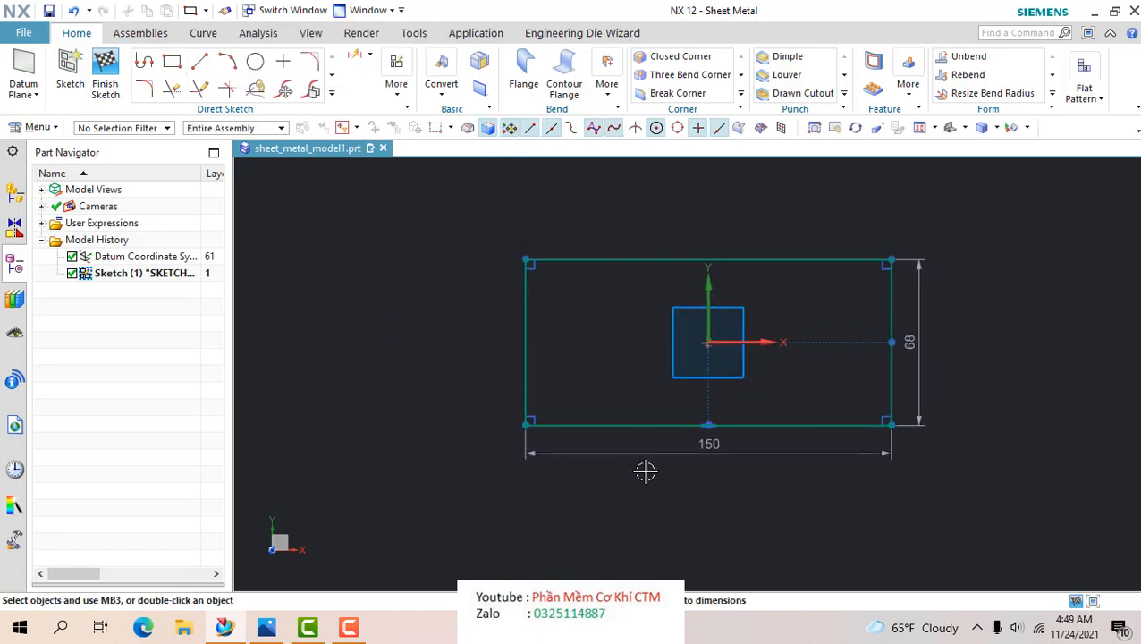
pyautogui.doubleClick(700, 446)
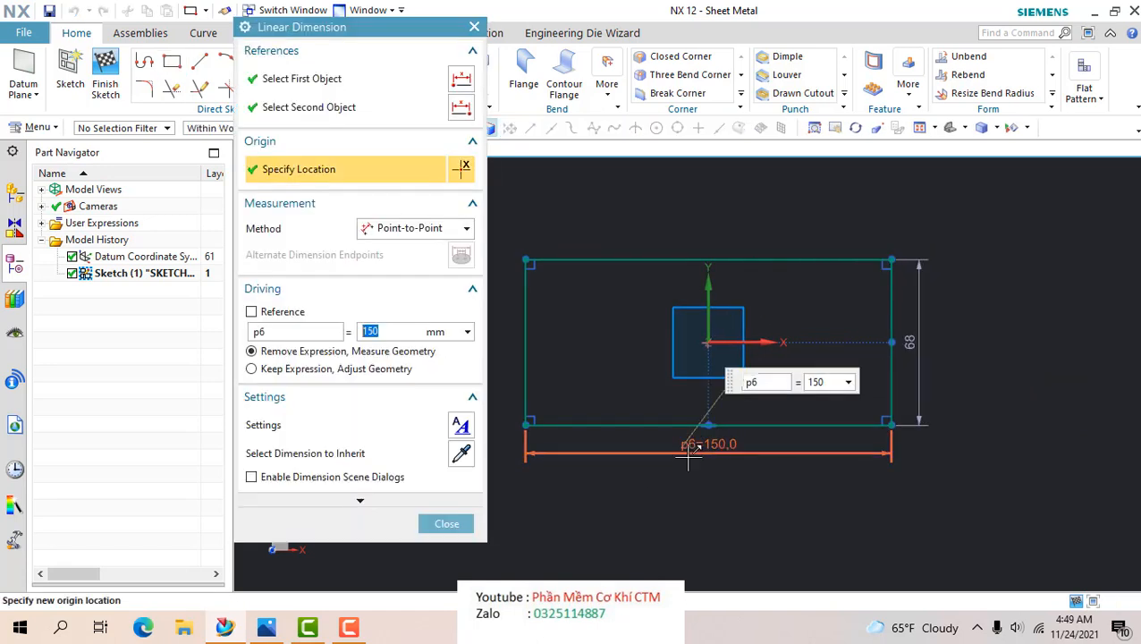
pyautogui.write('800')
pyautogui.press('Return')
pyautogui.write(']')
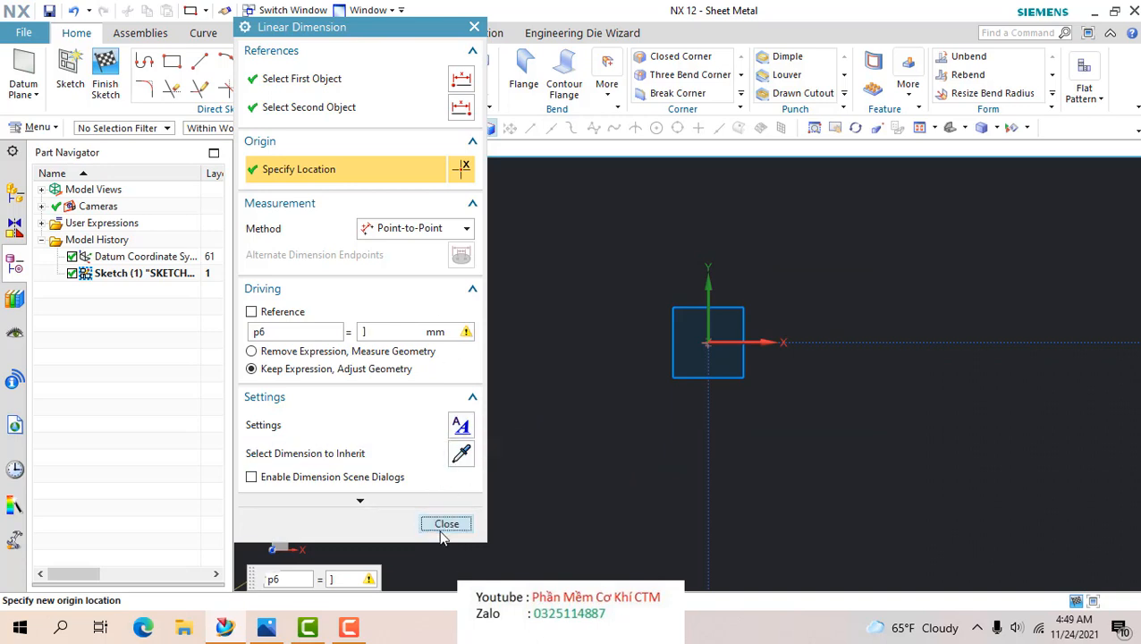
pyautogui.click(446, 524)
pyautogui.scroll(-7, 588, 349)
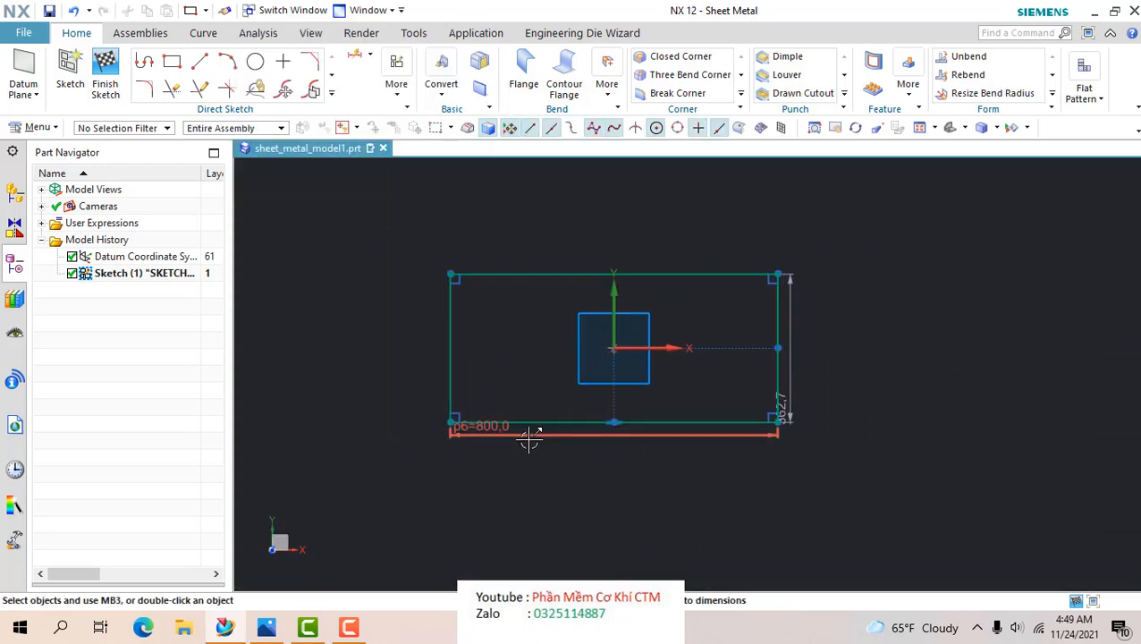
pyautogui.moveTo(504, 432); pyautogui.dragTo(630, 461)
# - Set the rectangle's height to 632 mm and finish the sketch
pyautogui.doubleClick(779, 362)
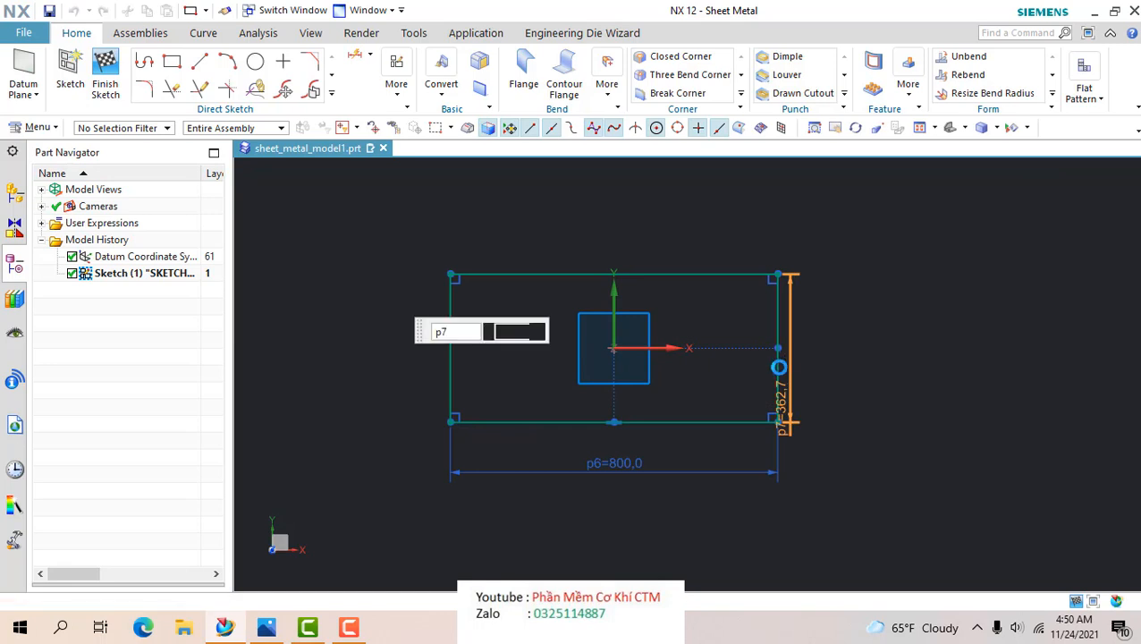
pyautogui.write('632')
pyautogui.press('Return')
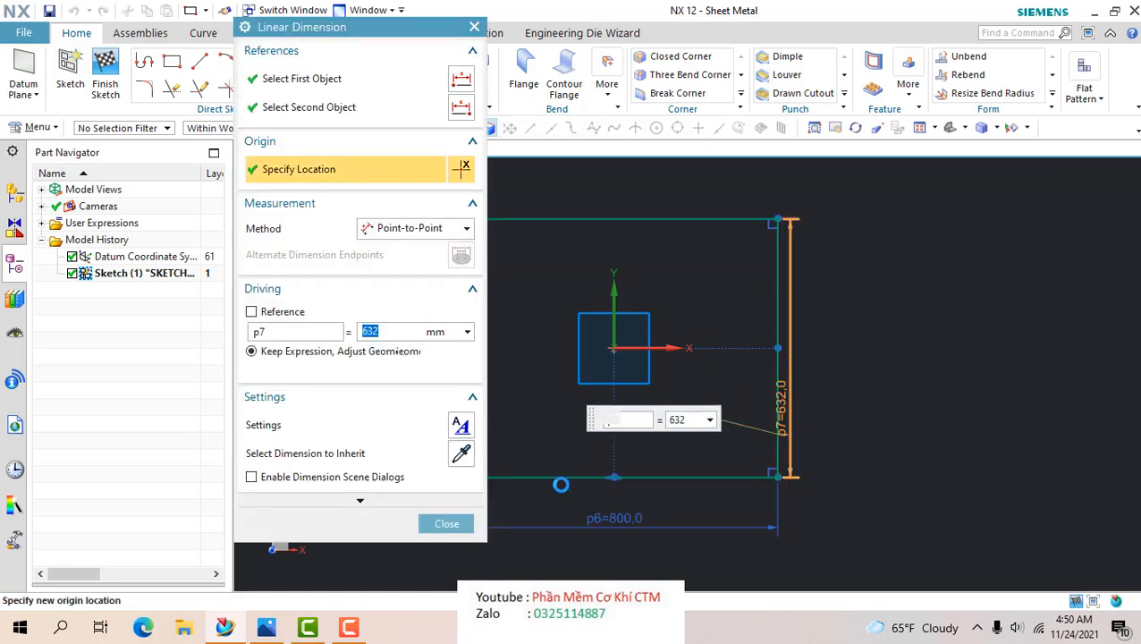
pyautogui.click(447, 523)
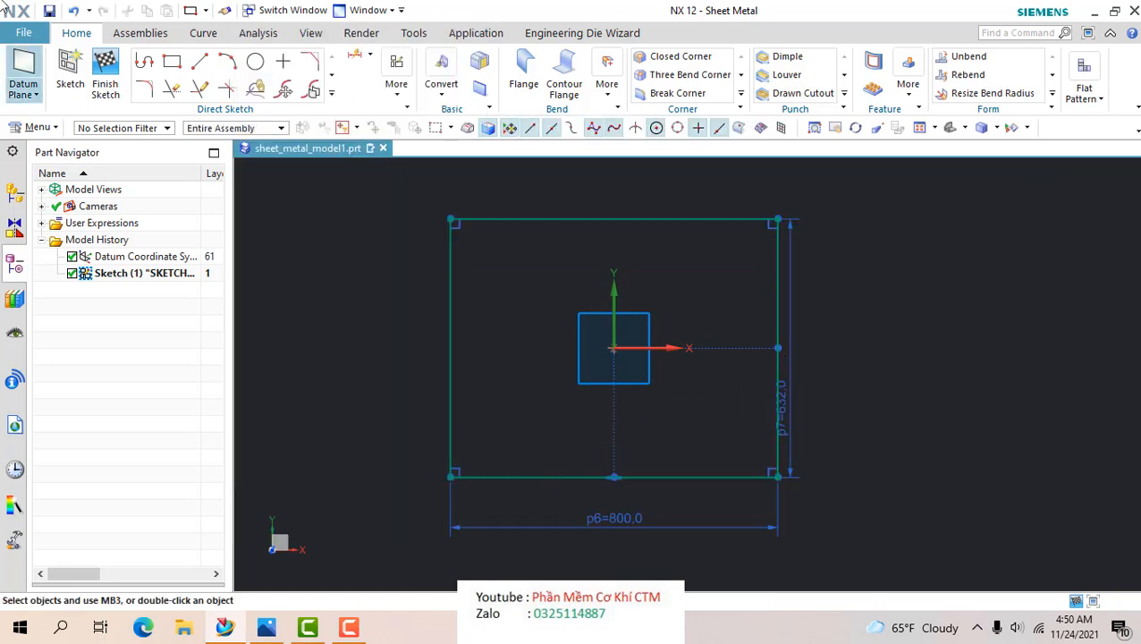
pyautogui.click(105, 76)
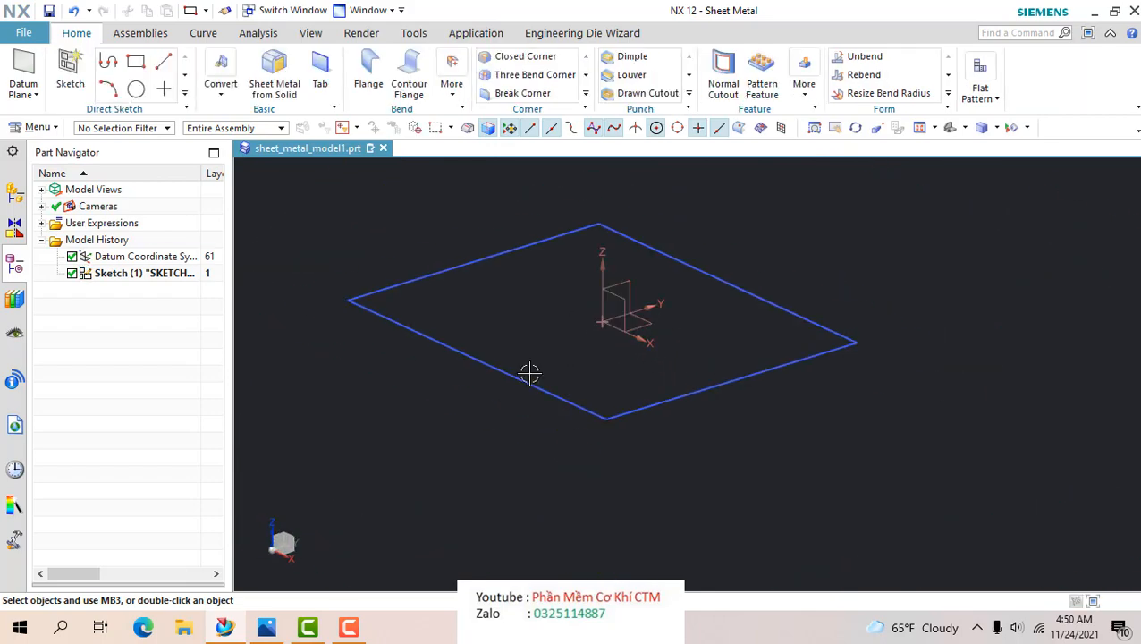
# - Check the reference drawing in Photos, return to NX and create a 5 mm thick base tab from the rectangle sketch
pyautogui.click(268, 636)
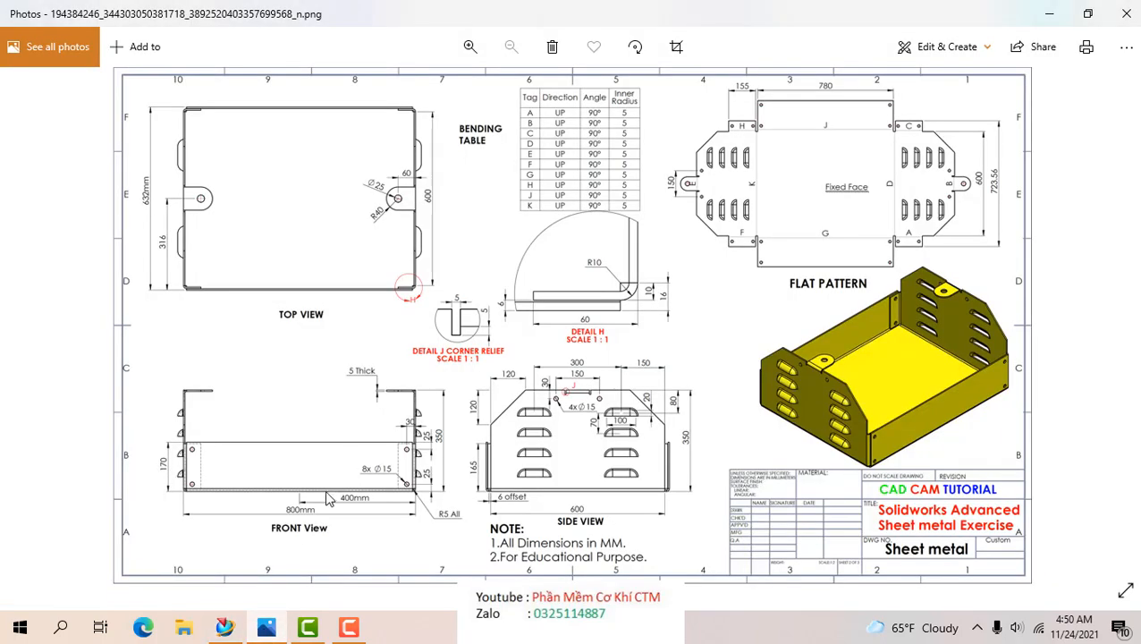
pyautogui.scroll(2, 326, 499)
pyautogui.scroll(-2, 345, 338)
pyautogui.click(227, 629)
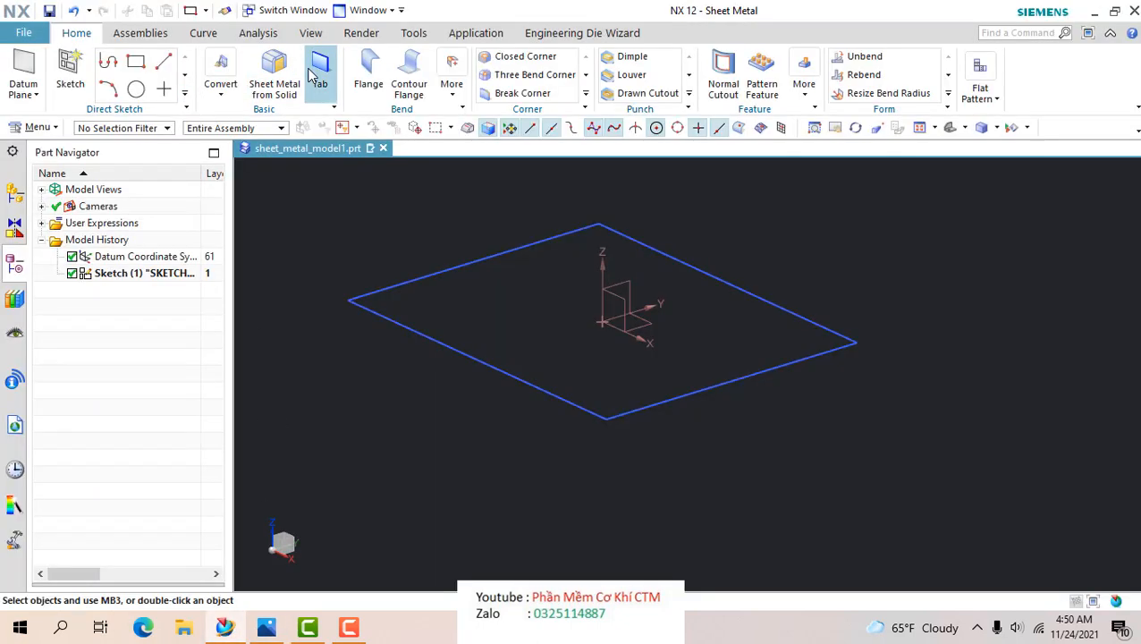
pyautogui.click(507, 268)
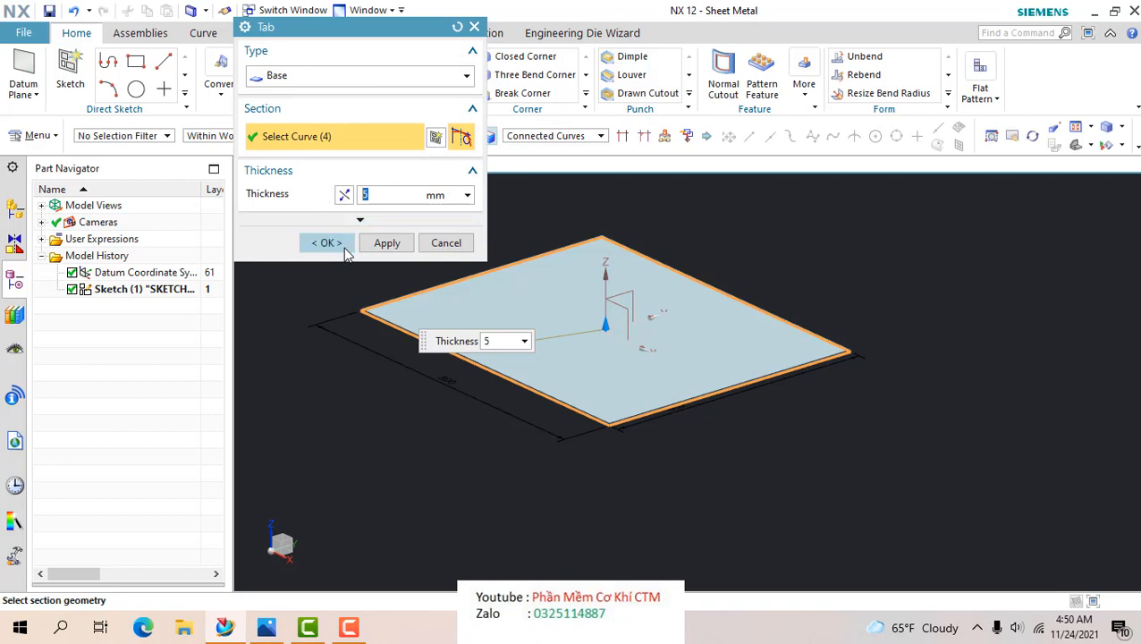
pyautogui.click(323, 247)
pyautogui.moveTo(431, 471); pyautogui.dragTo(471, 459, button='middle')
pyautogui.scroll(5, 706, 369)
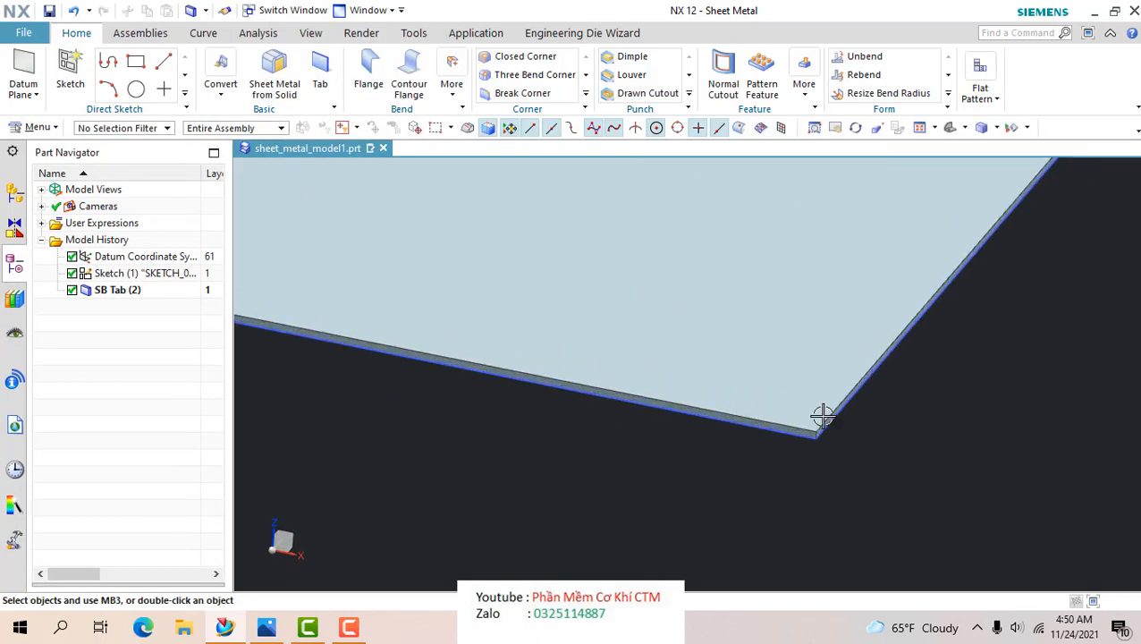
pyautogui.scroll(-5, 849, 469)
pyautogui.moveTo(840, 455)
pyautogui.mouseDown(button='middle')
pyautogui.moveTo(826, 410)
pyautogui.moveTo(831, 446)
pyautogui.moveTo(847, 458)
pyautogui.moveTo(828, 459)
pyautogui.mouseUp(button='middle')
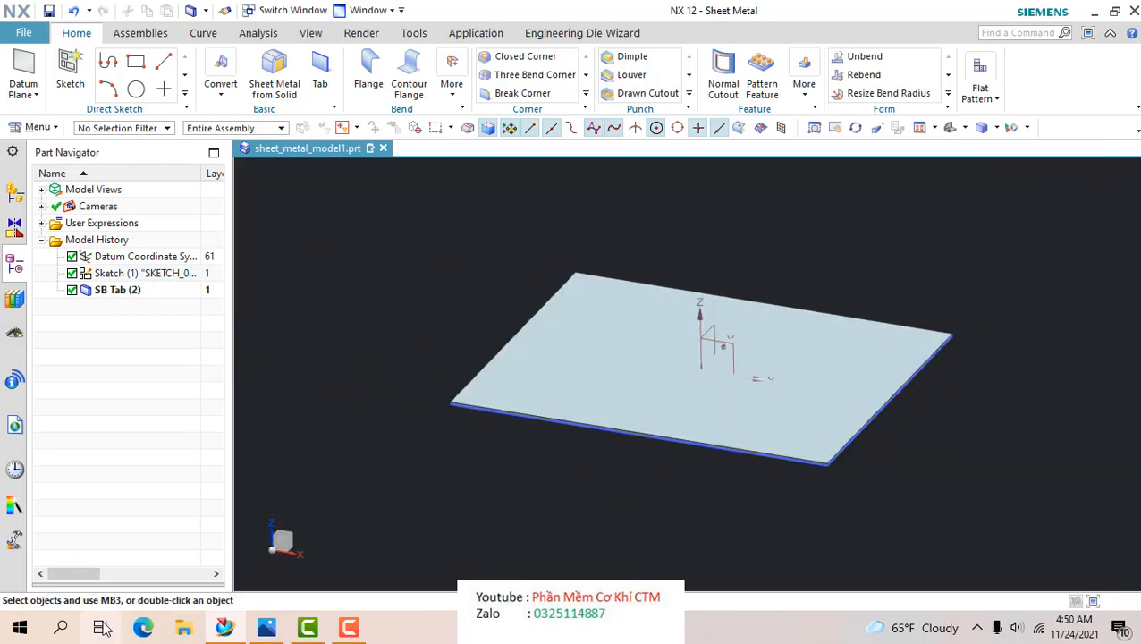
# - Check the drawing in Photos, return to NX and define full-width flanges 350 mm long on both short edges of the tab
pyautogui.click(262, 629)
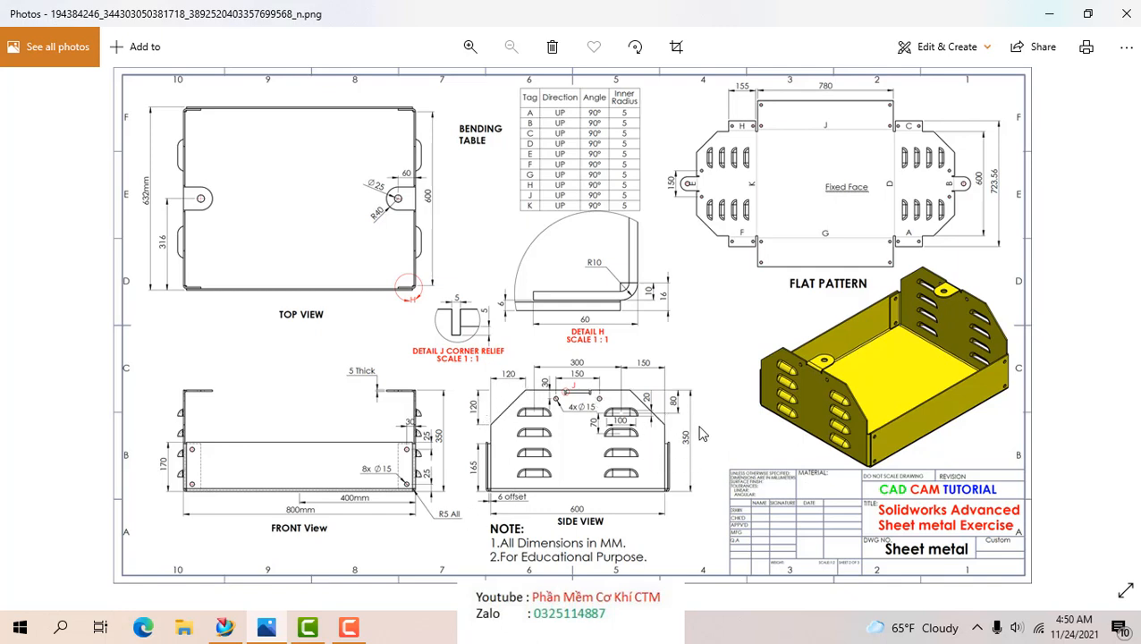
pyautogui.scroll(4, 570, 479)
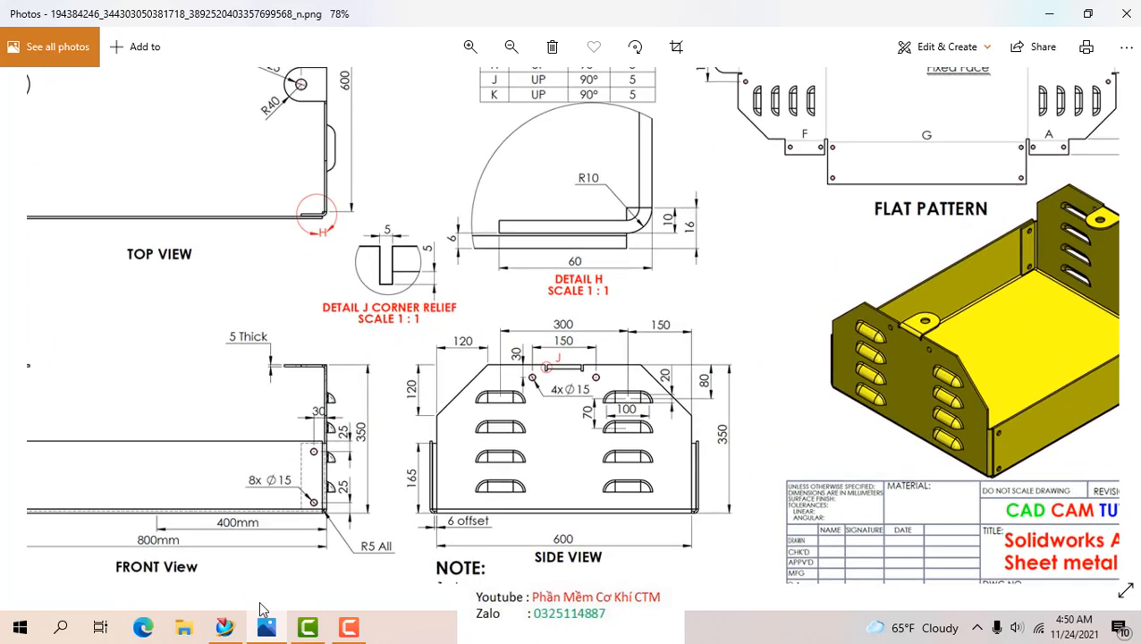
pyautogui.click(224, 628)
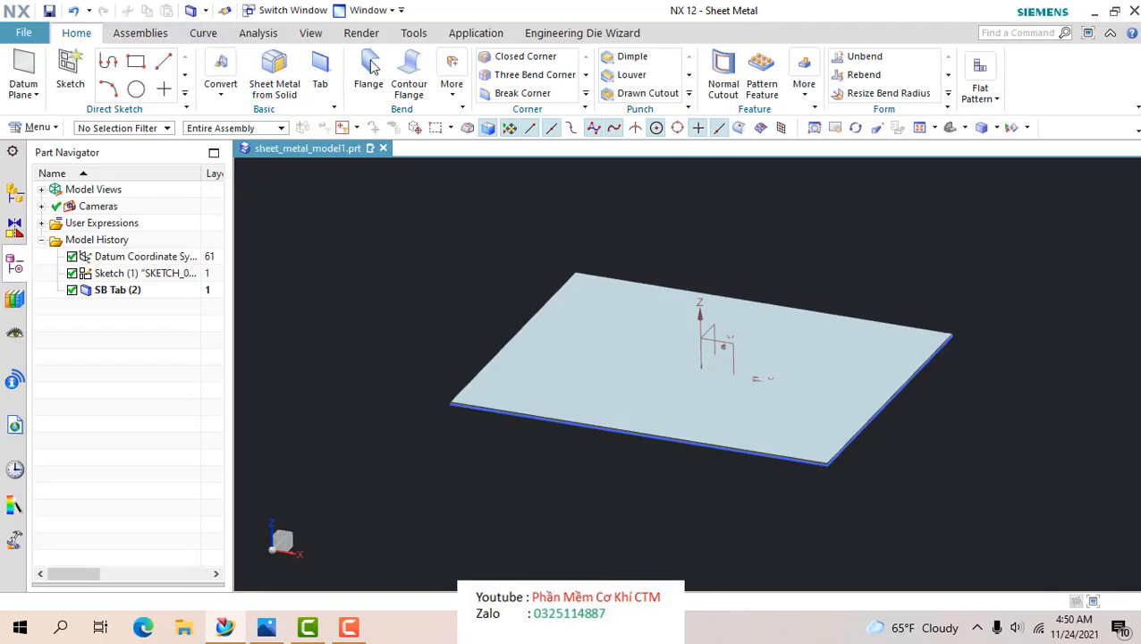
pyautogui.click(527, 321)
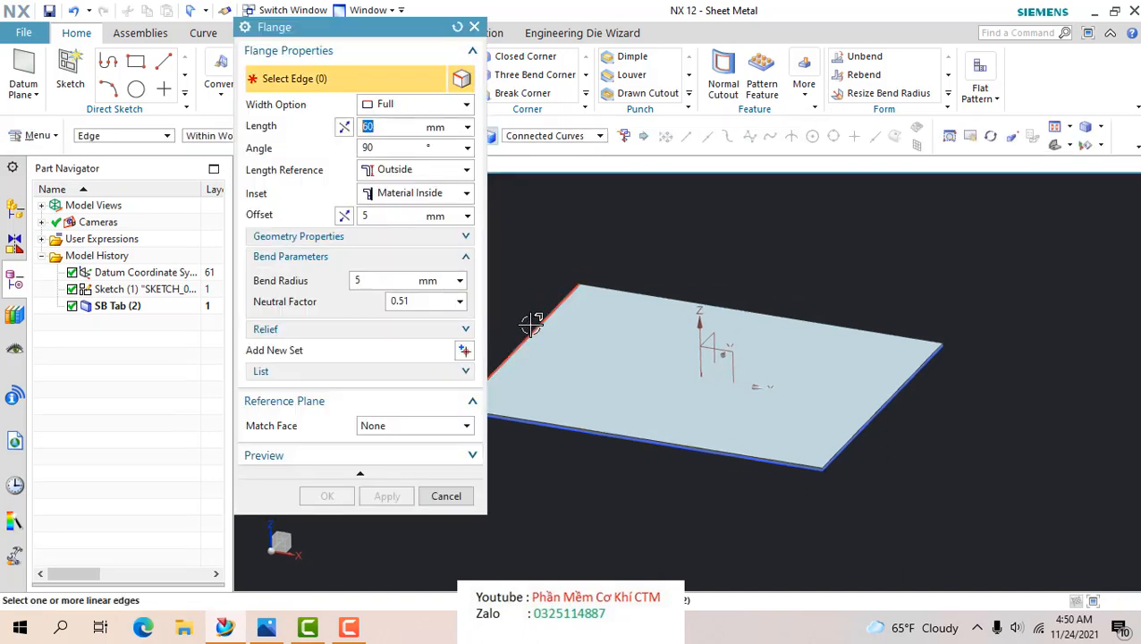
pyautogui.click(861, 420)
pyautogui.click(380, 106)
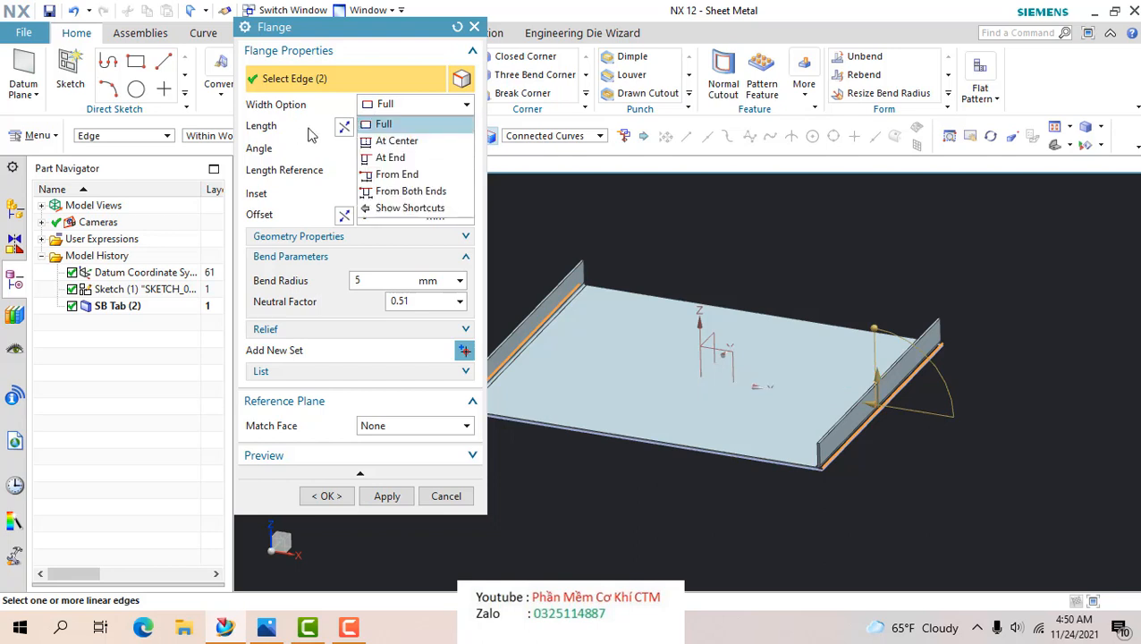
pyautogui.click(379, 126)
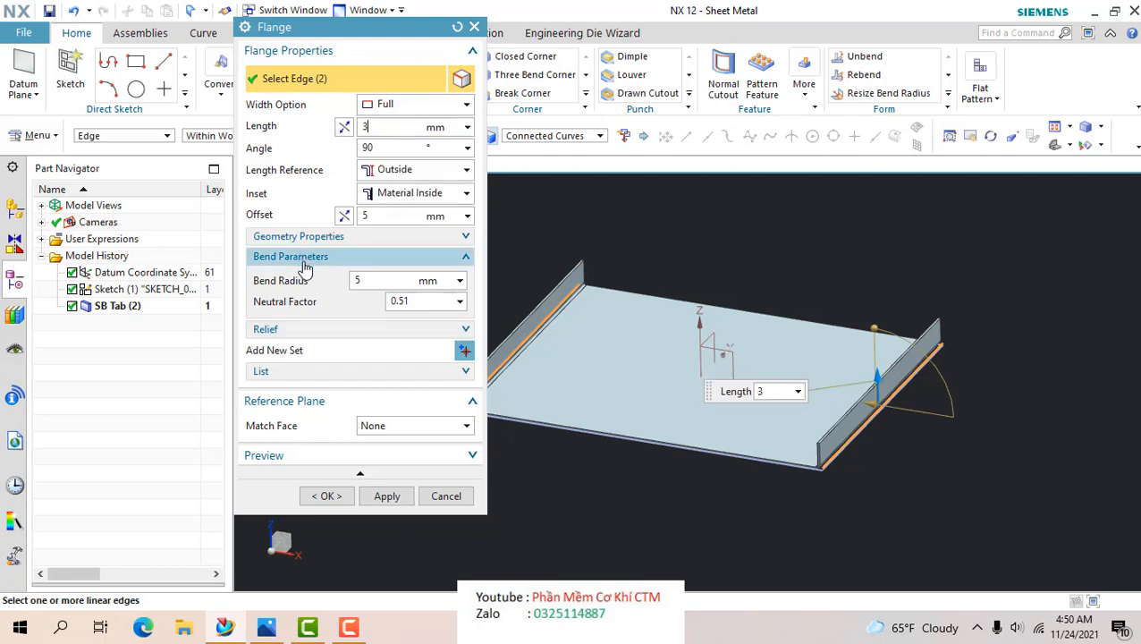
pyautogui.write('350')
pyautogui.press('Return')
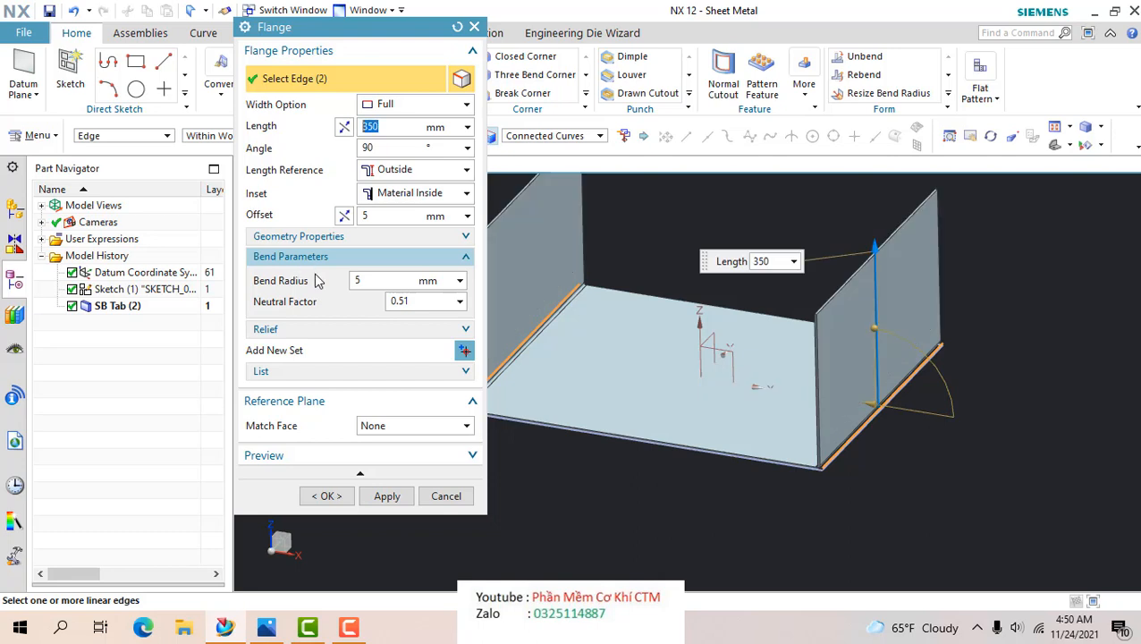
# - Set the flanges' length reference to Outside and their inset to Material Inside
pyautogui.click(375, 149)
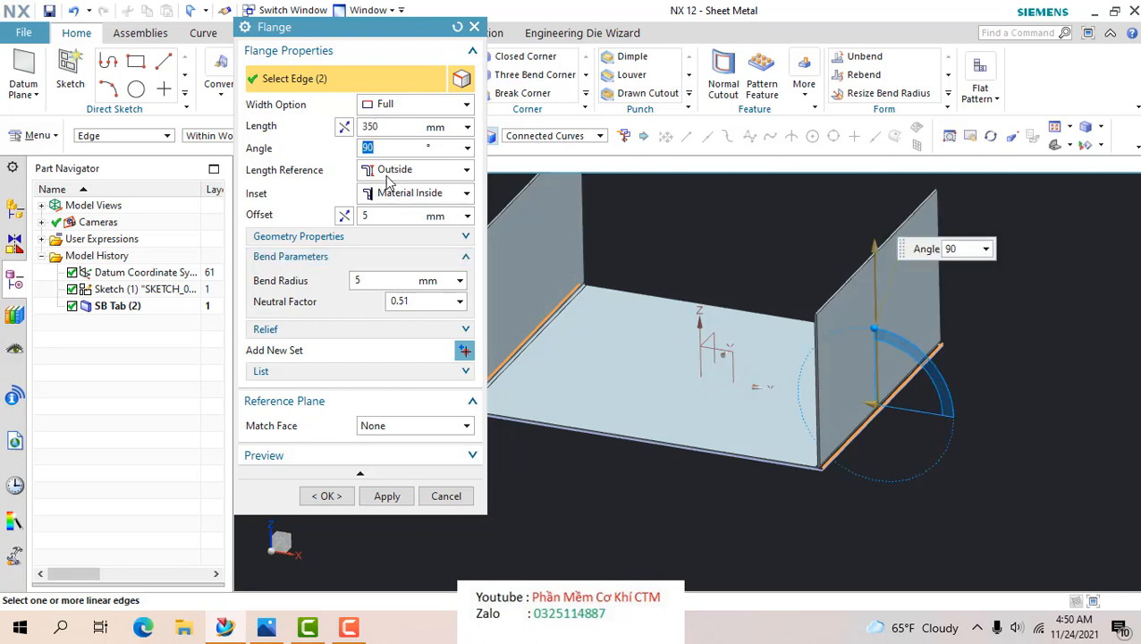
pyautogui.click(370, 171)
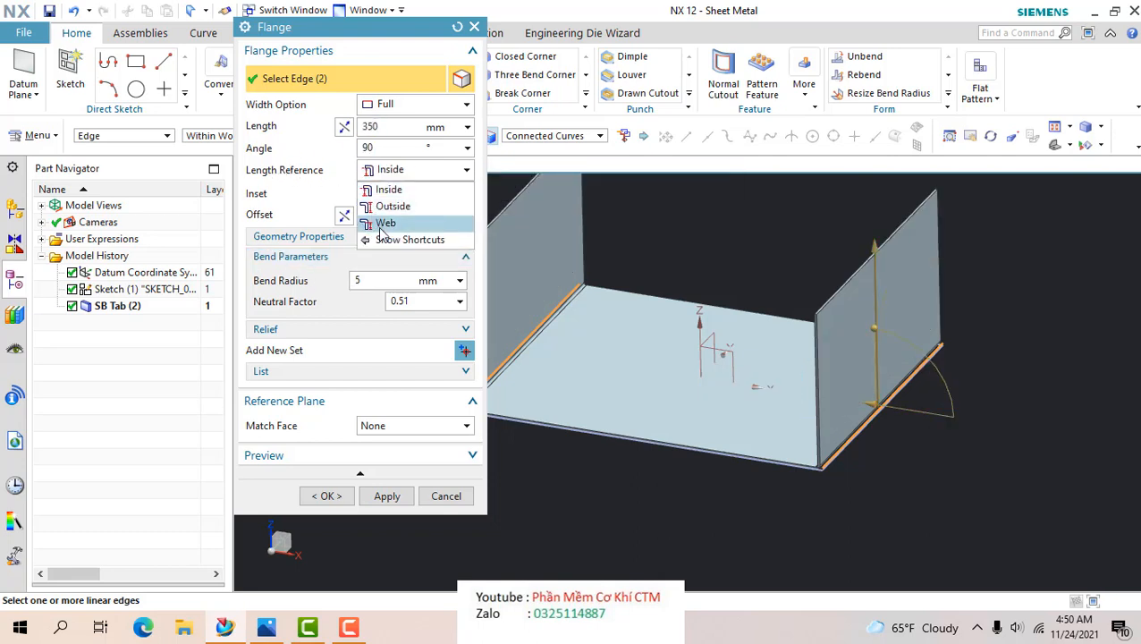
pyautogui.click(379, 206)
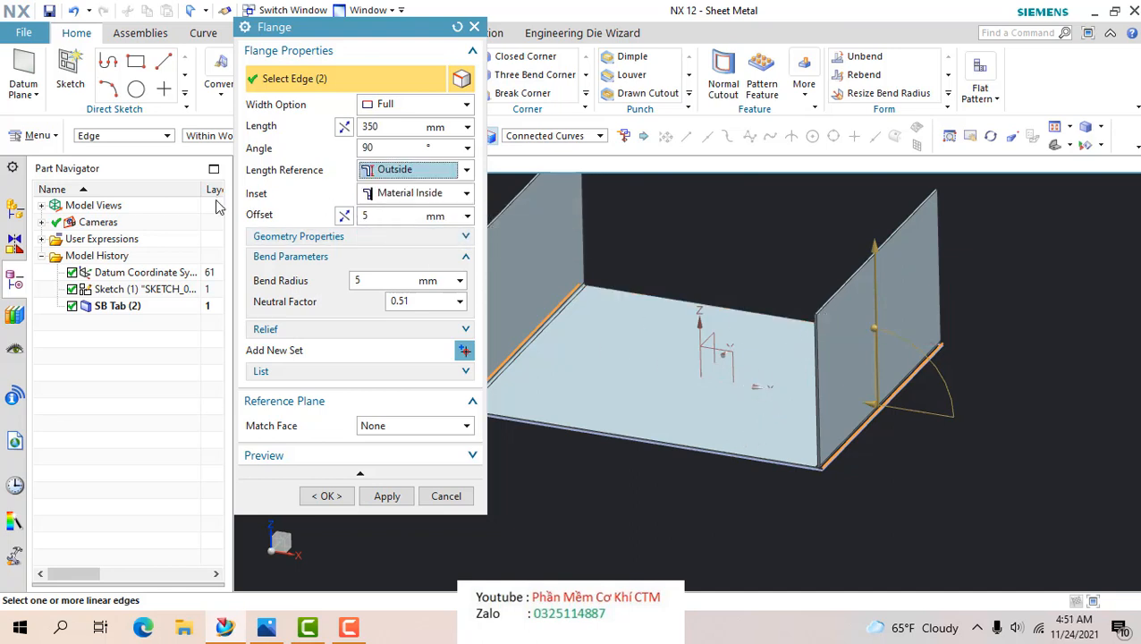
pyautogui.click(378, 196)
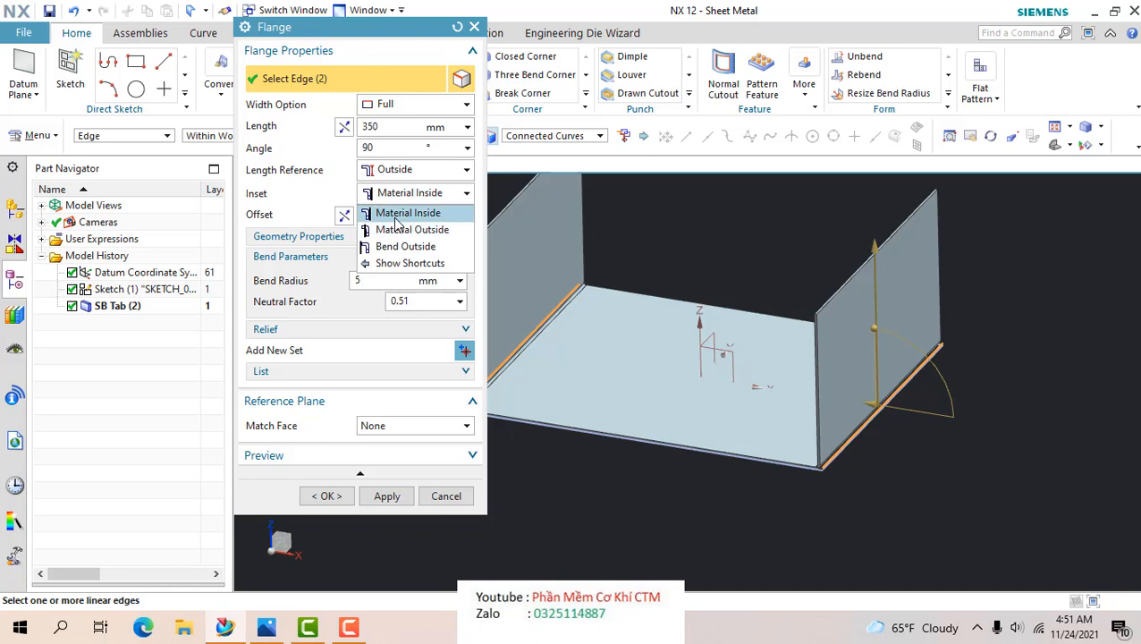
pyautogui.click(395, 212)
# - Set the flange offset to 0 mm and create the two 350 mm flanges on the base tab's short edges
pyautogui.scroll(3, 862, 465)
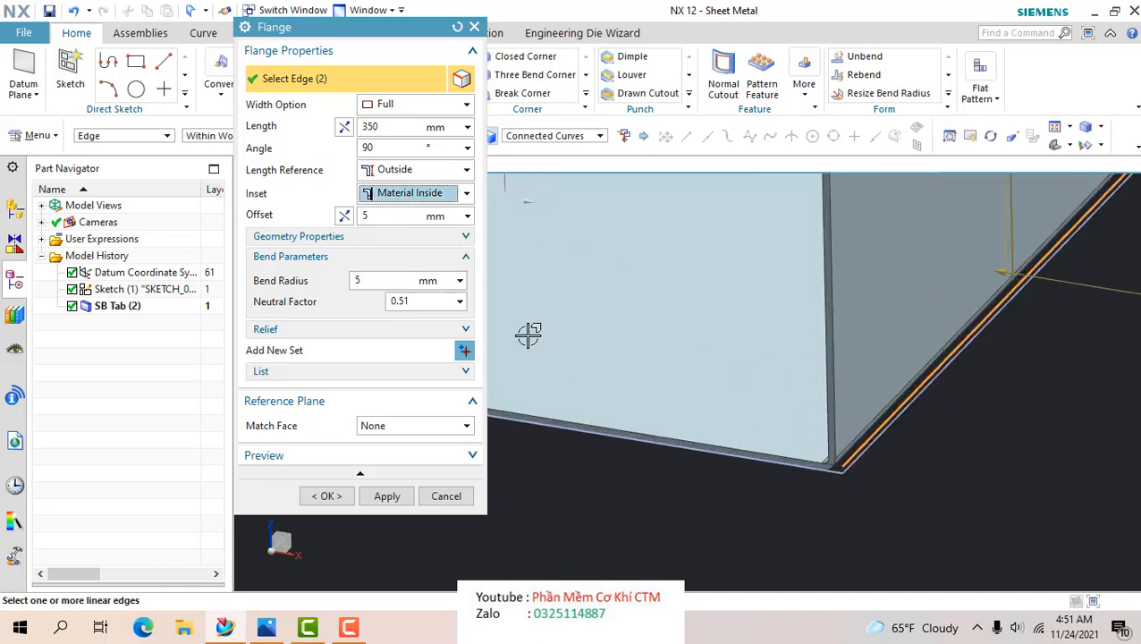
pyautogui.click(370, 215)
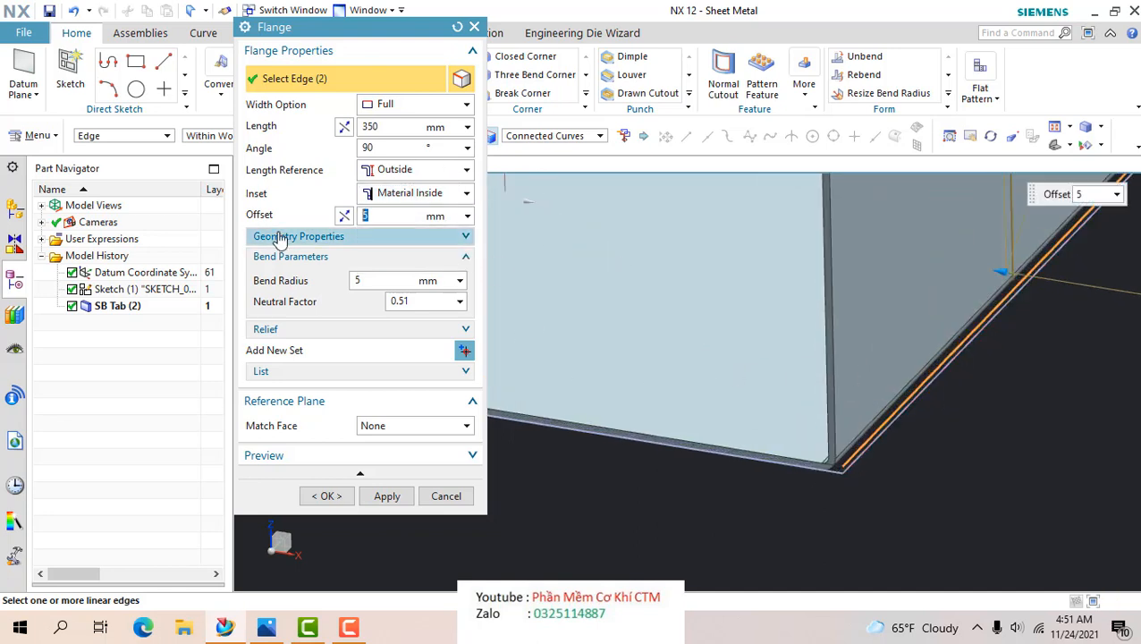
pyautogui.press('Return')
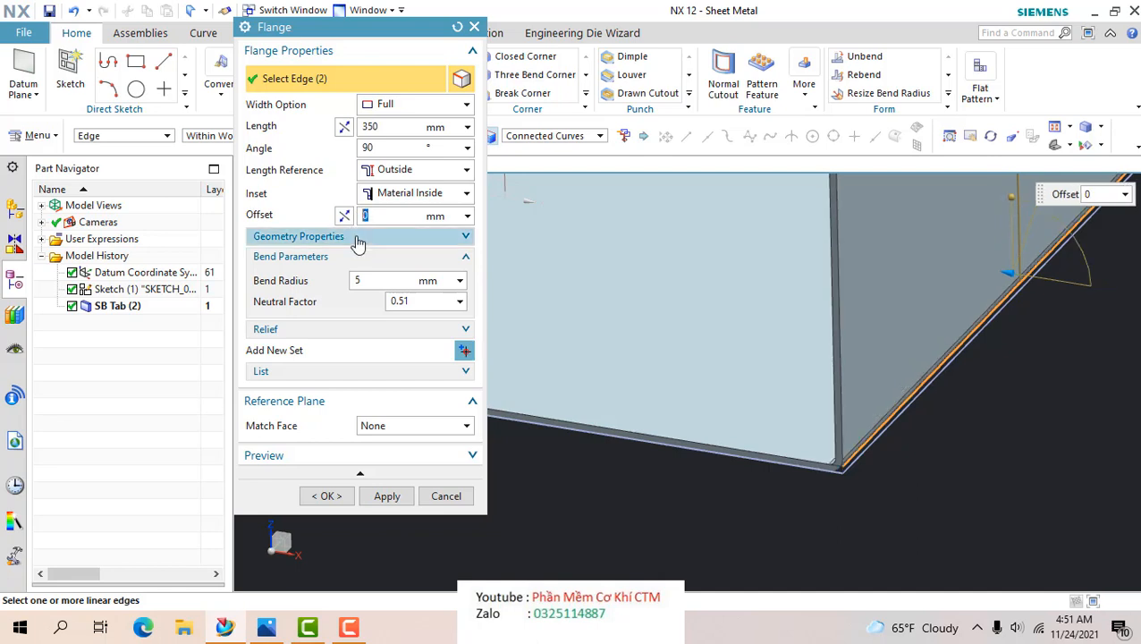
pyautogui.click(392, 283)
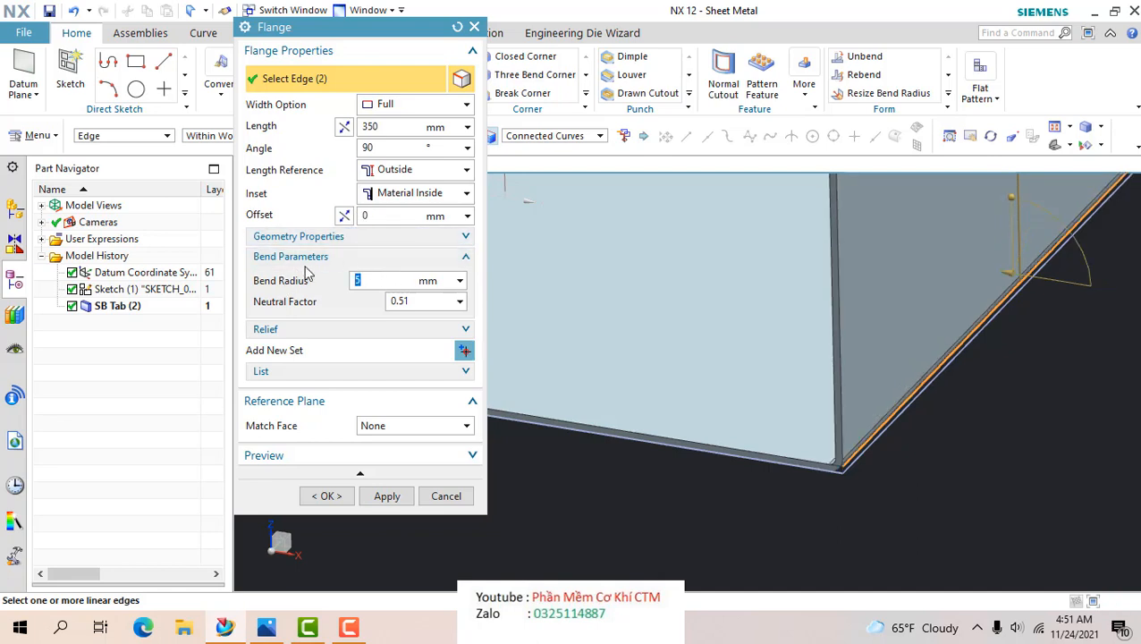
pyautogui.moveTo(542, 419); pyautogui.dragTo(619, 408, button='middle')
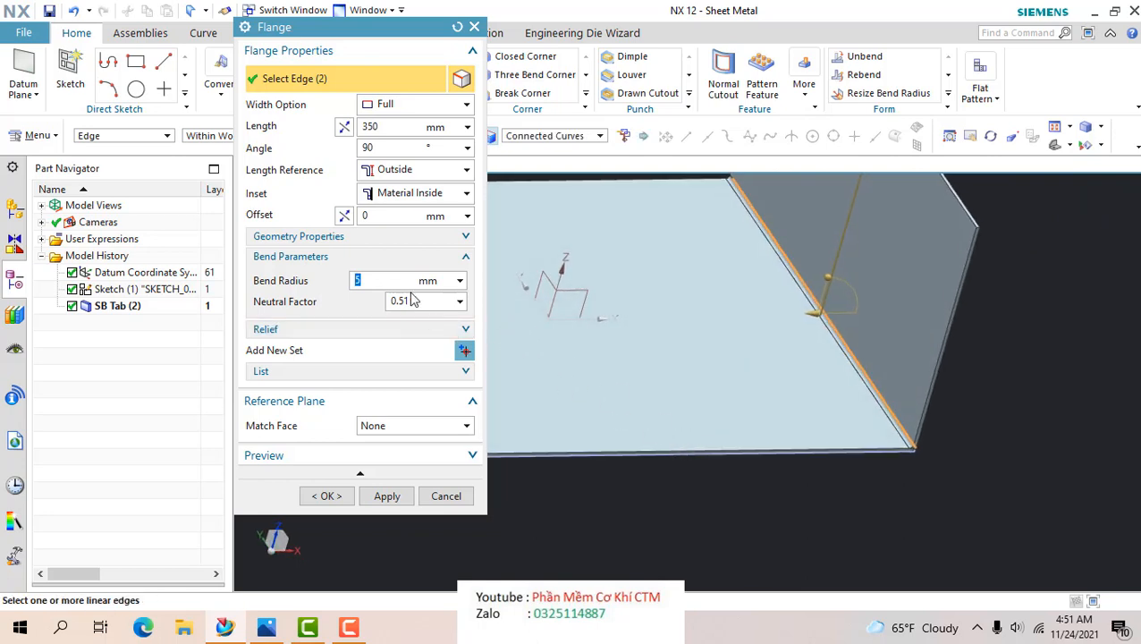
pyautogui.scroll(5, 894, 443)
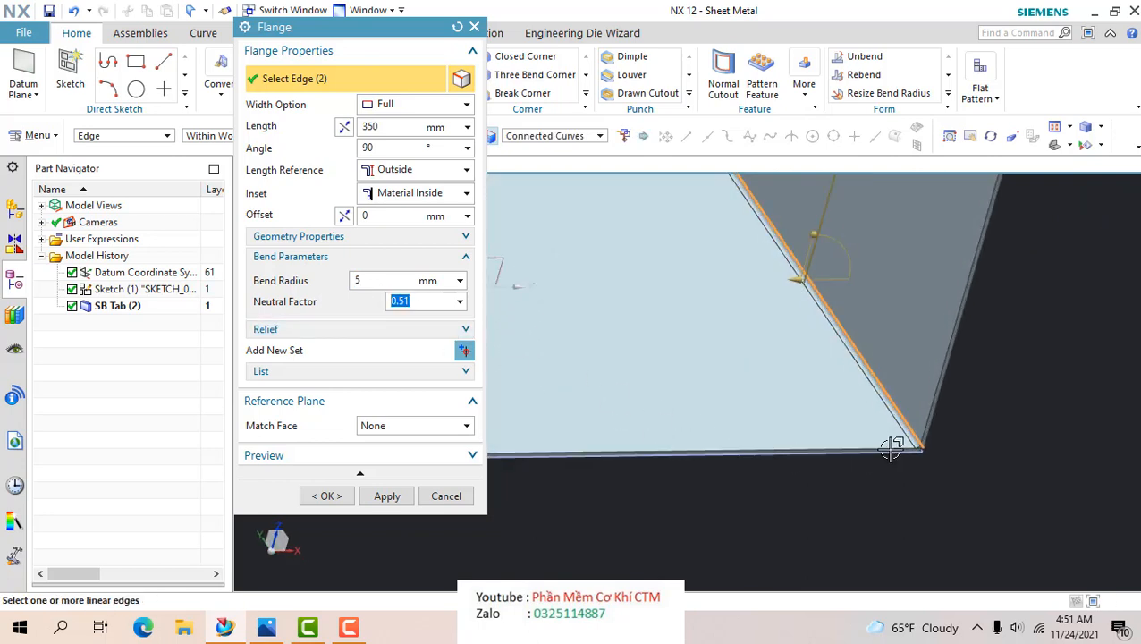
pyautogui.click(338, 496)
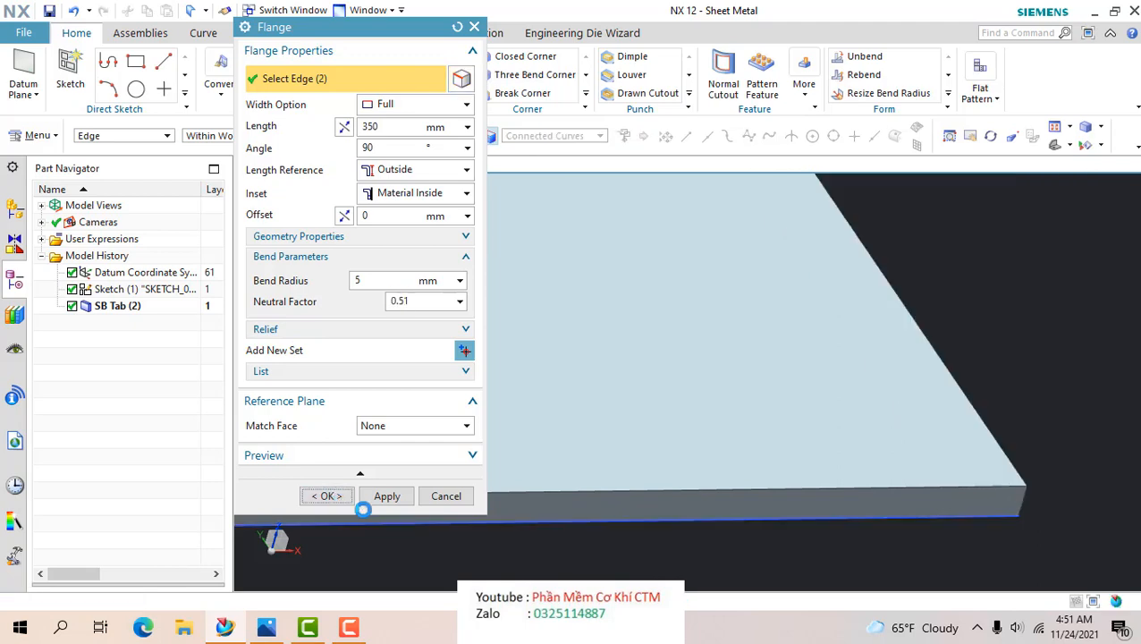
pyautogui.scroll(-4, 621, 473)
pyautogui.scroll(-4, 712, 431)
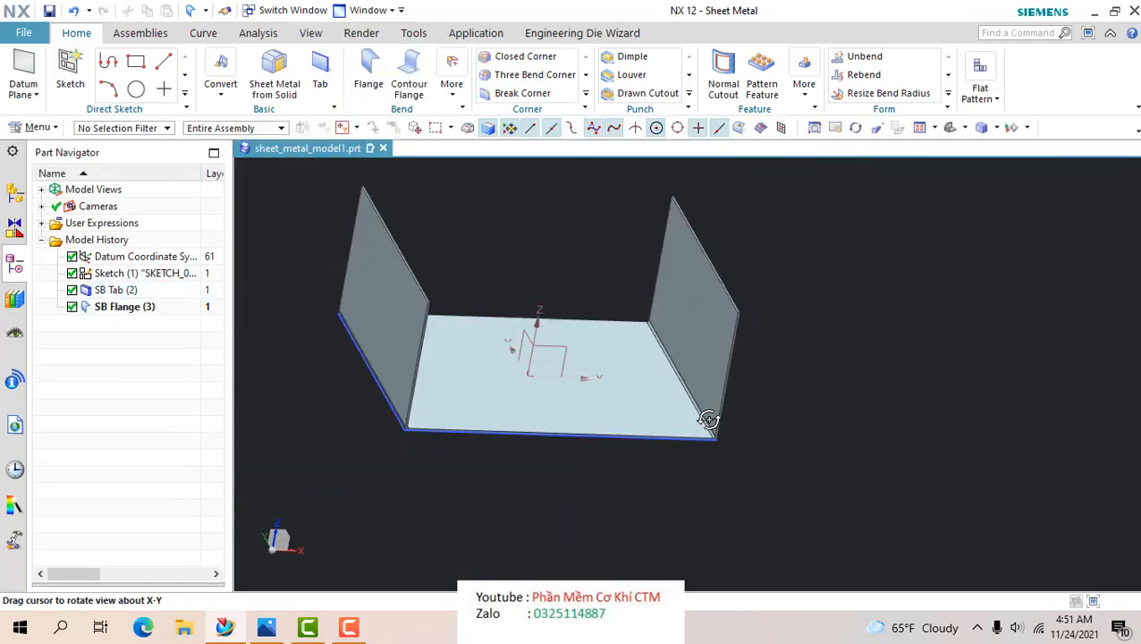
pyautogui.moveTo(708, 415); pyautogui.dragTo(635, 434, button='middle')
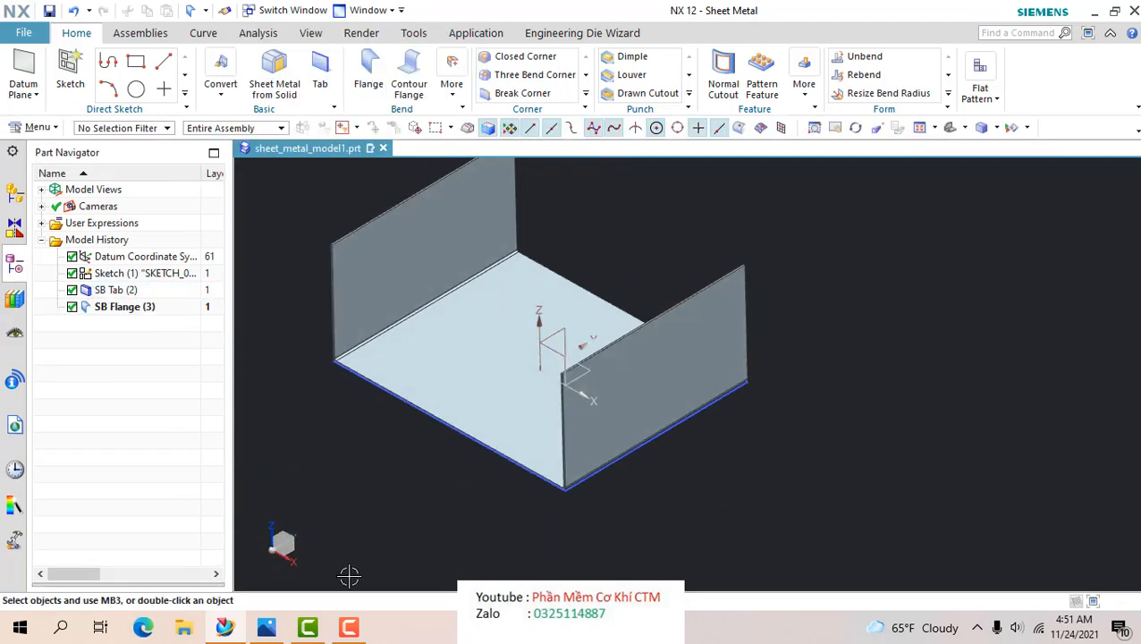
# - Examine the front, side and isometric views of the reference drawing in Photos for the long side walls' height
pyautogui.click(277, 630)
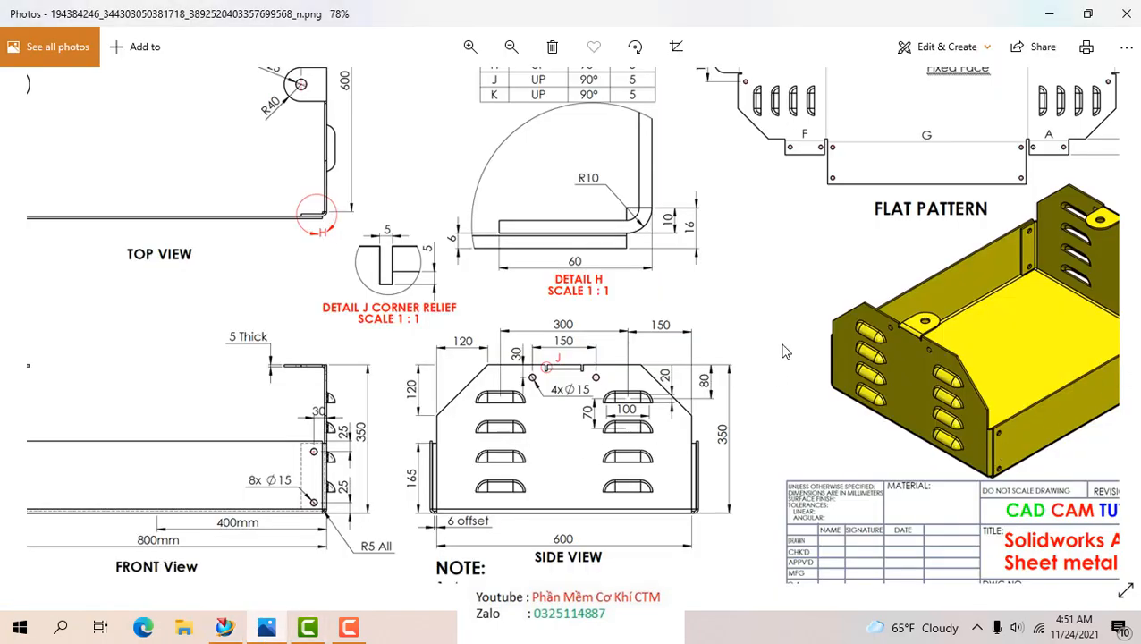
pyautogui.scroll(-3, 786, 372)
pyautogui.scroll(2, 107, 510)
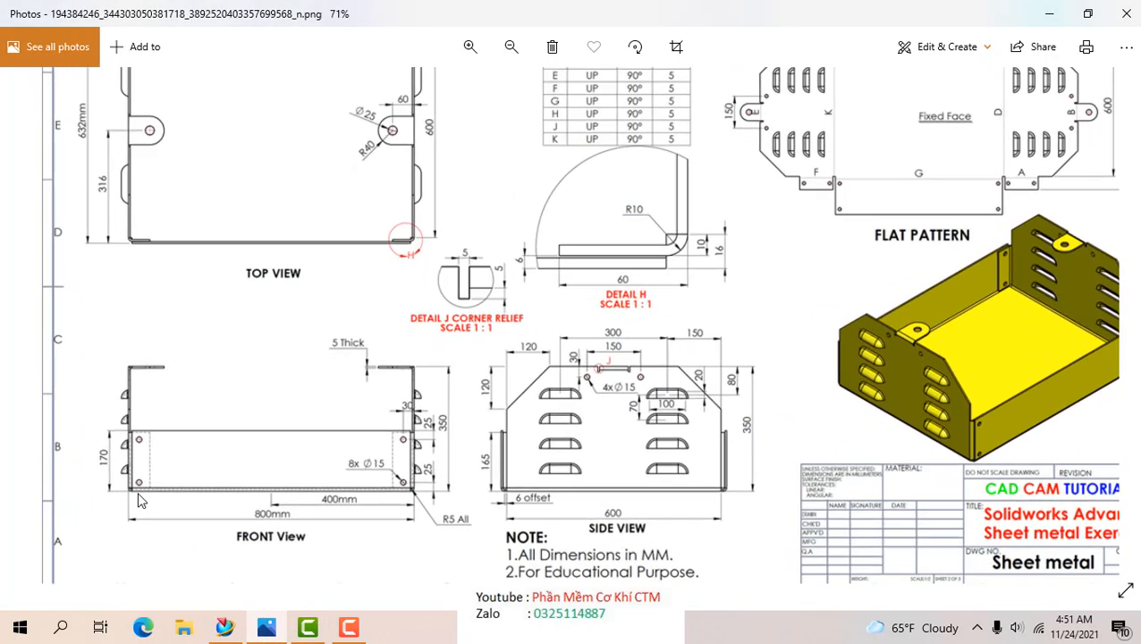
pyautogui.scroll(-2, 205, 490)
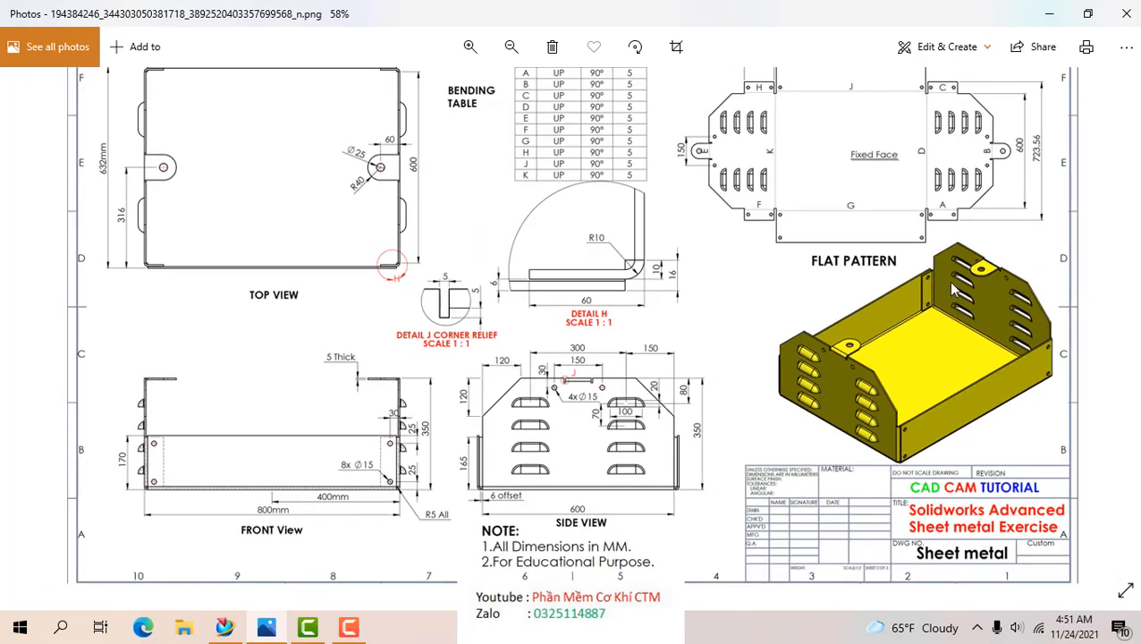
pyautogui.scroll(3, 944, 270)
pyautogui.scroll(2, 943, 272)
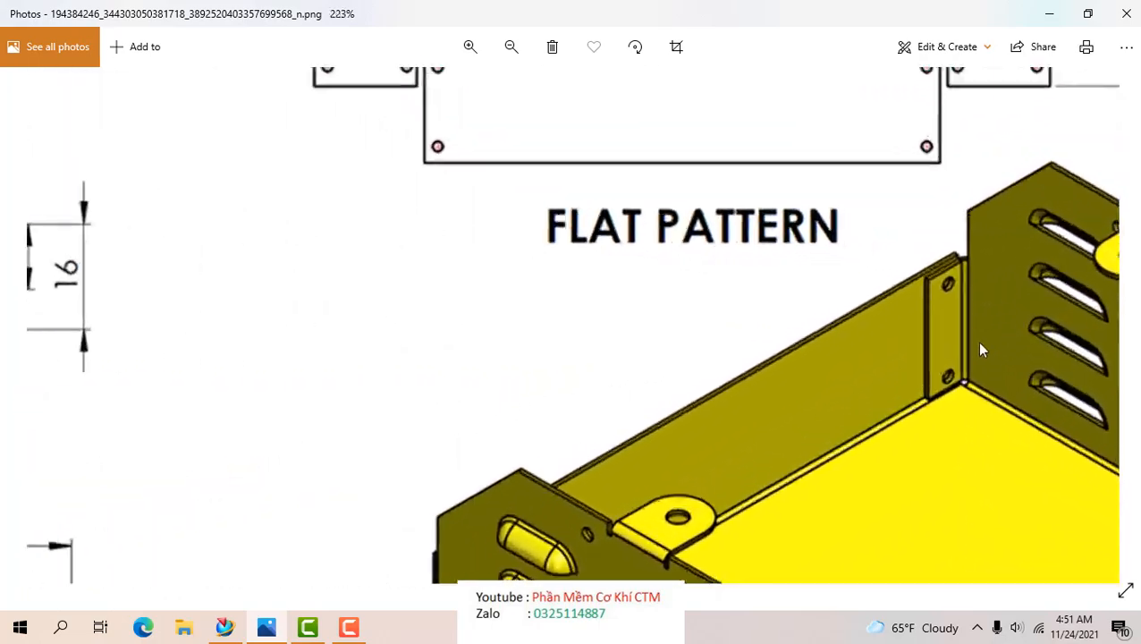
pyautogui.scroll(-4, 921, 321)
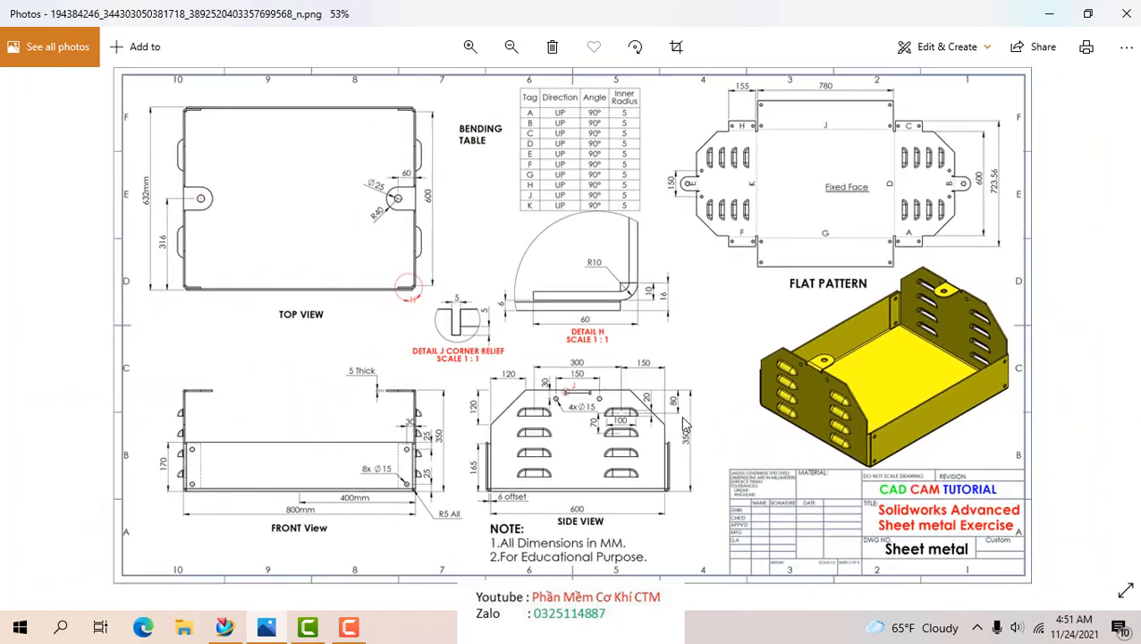
pyautogui.scroll(1, 201, 467)
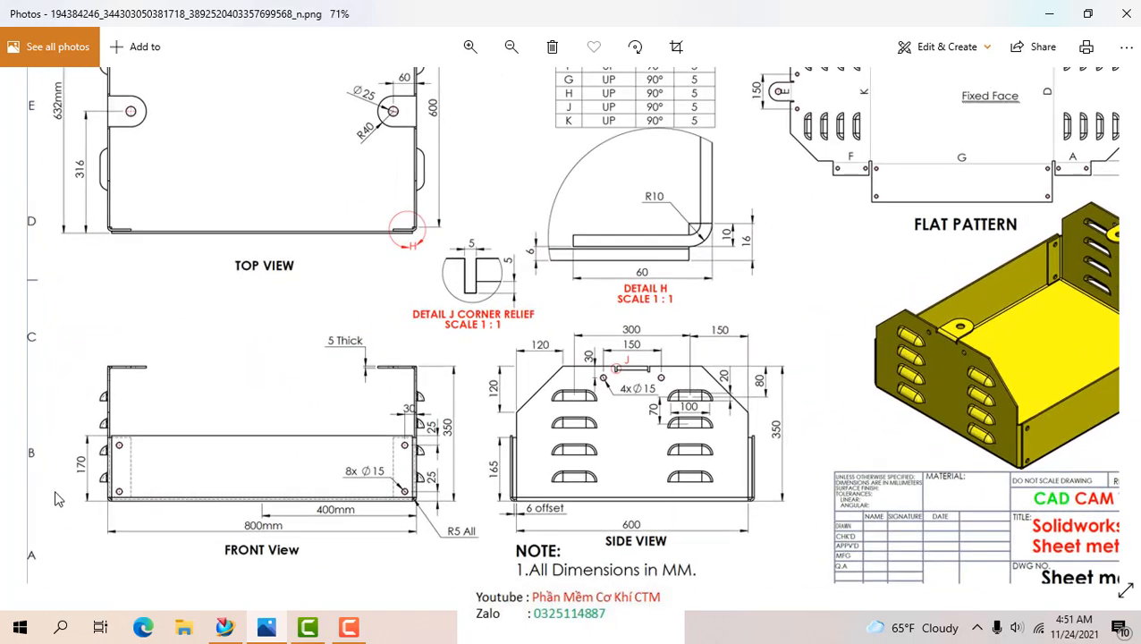
pyautogui.scroll(-1, 972, 396)
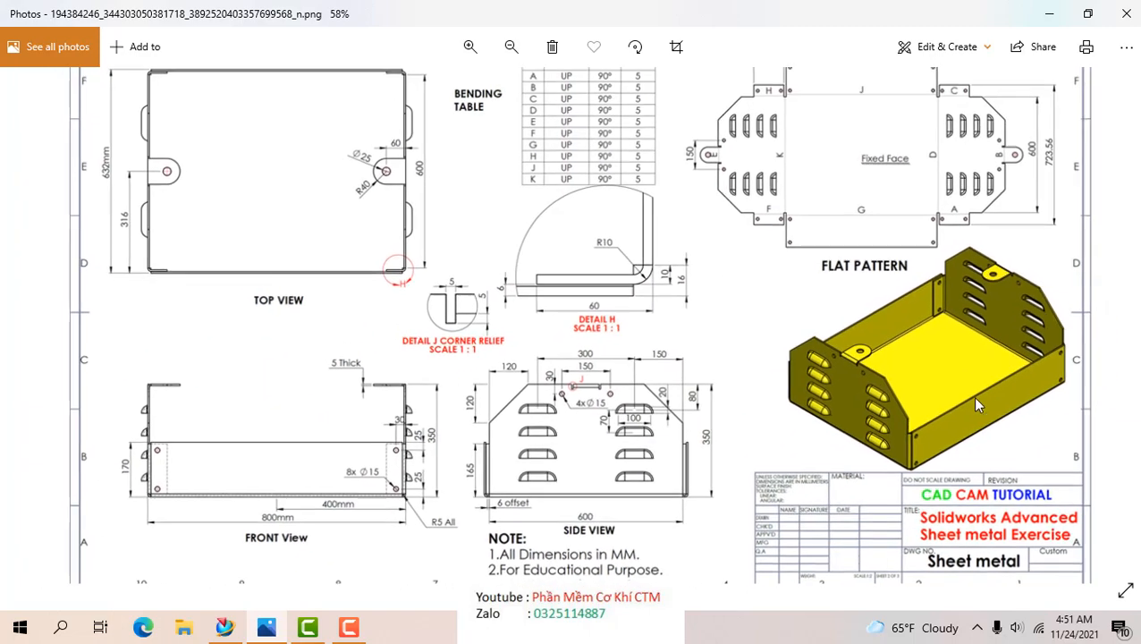
# - Return to NX and define full-width flanges 170 mm long on both long edges of the base tab
pyautogui.click(238, 627)
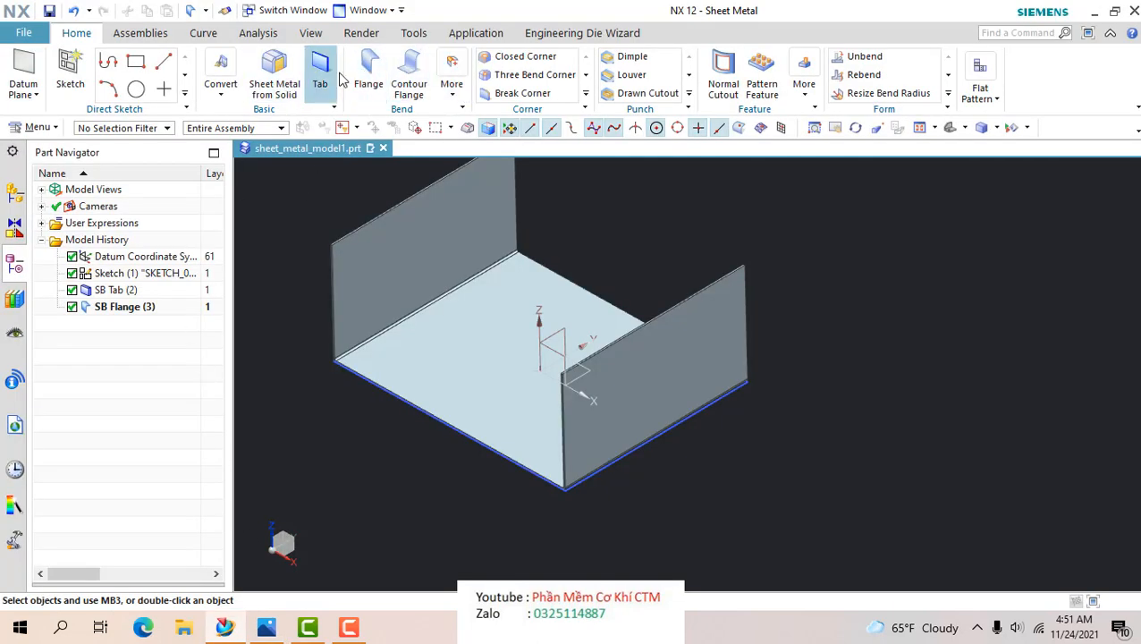
pyautogui.click(368, 71)
pyautogui.scroll(5, 535, 466)
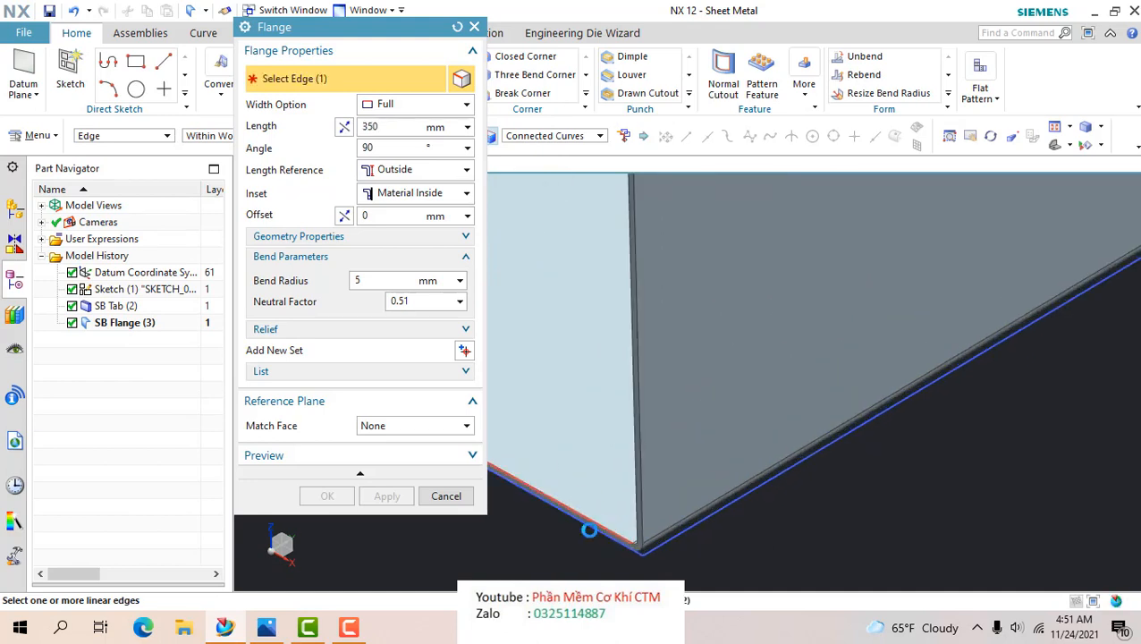
pyautogui.click(589, 529)
pyautogui.scroll(-5, 633, 383)
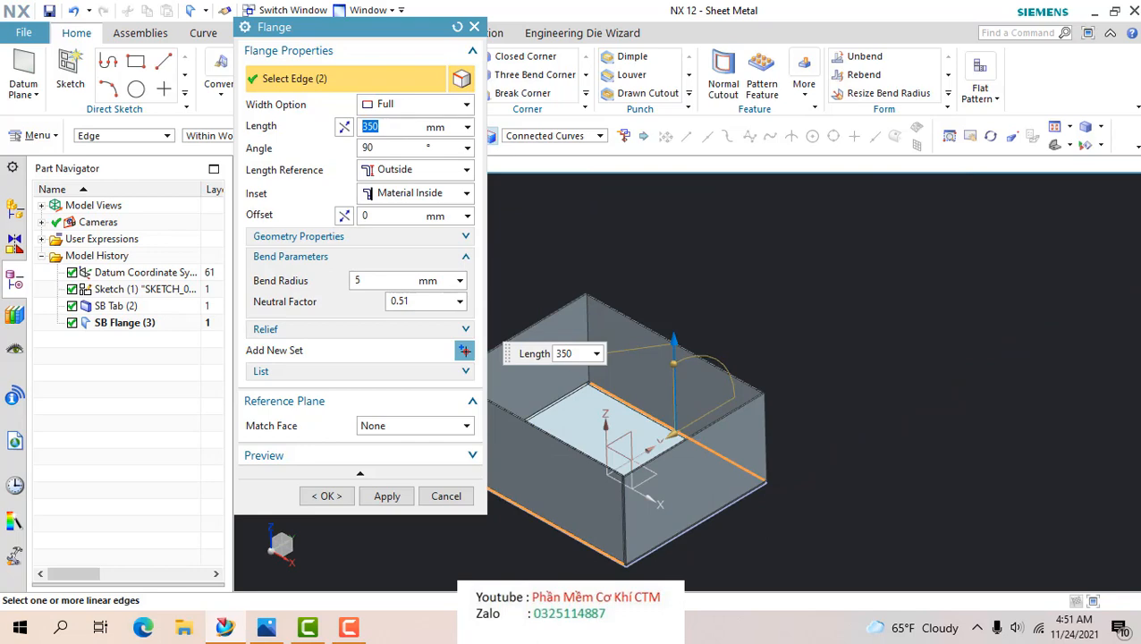
pyautogui.write('0')
pyautogui.press('Return')
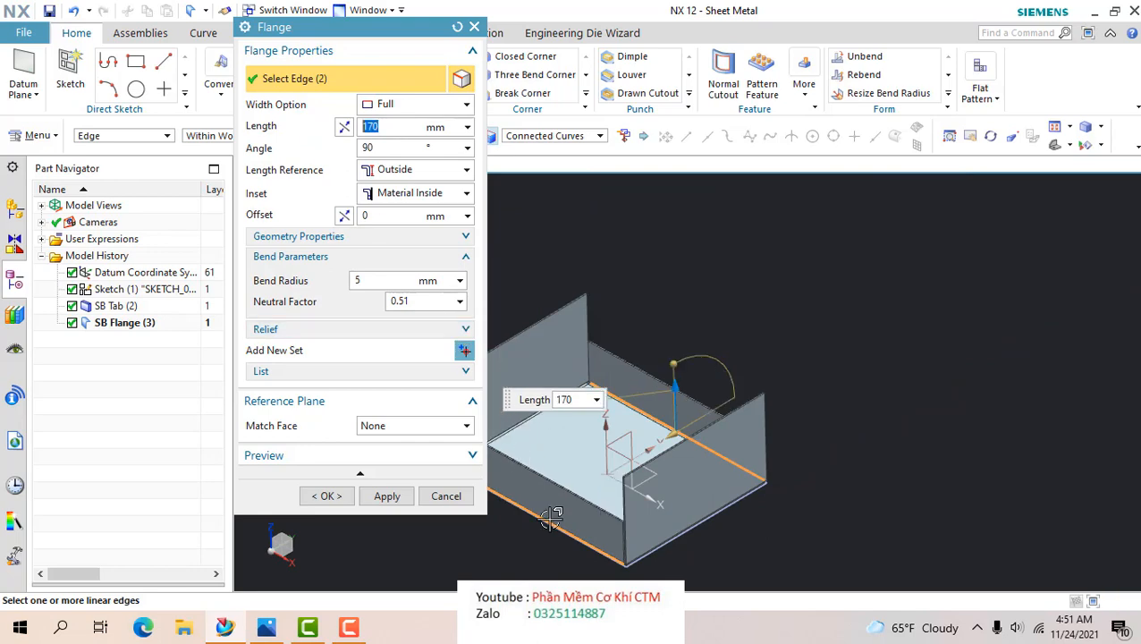
# - Use Material Inside as the inset and create the two flanges on the long edges
pyautogui.scroll(5, 682, 487)
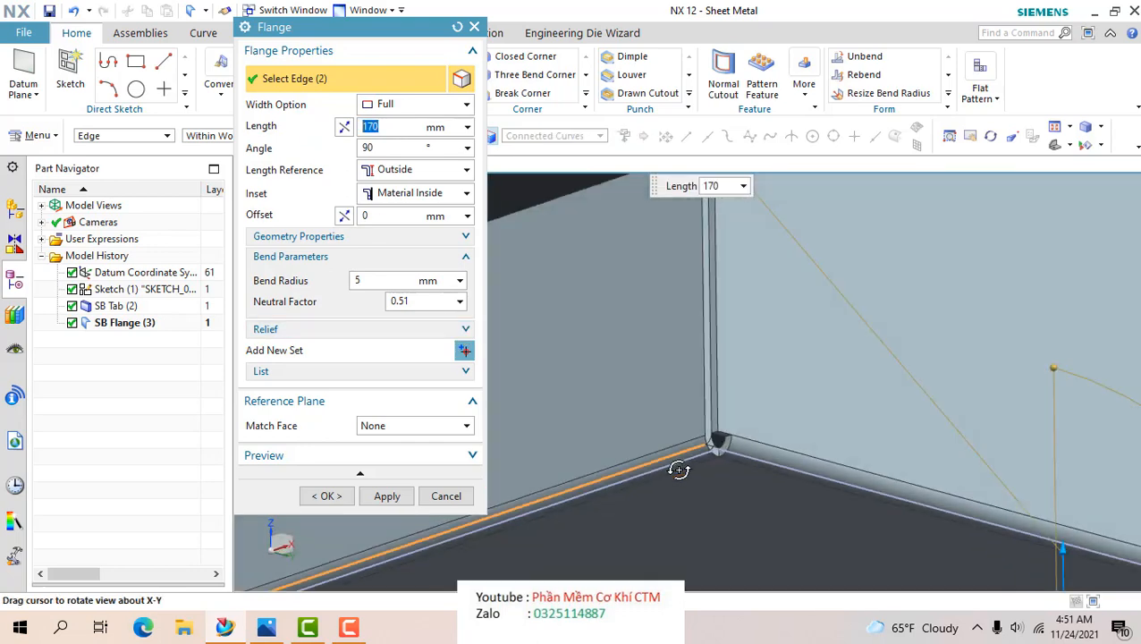
pyautogui.click(398, 152)
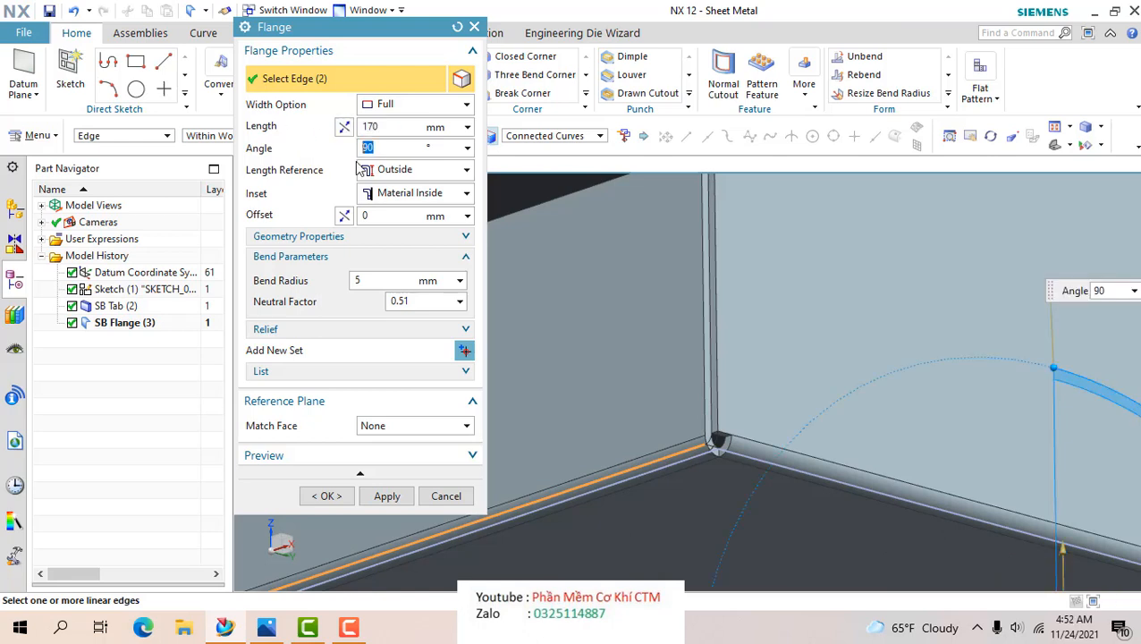
pyautogui.click(407, 195)
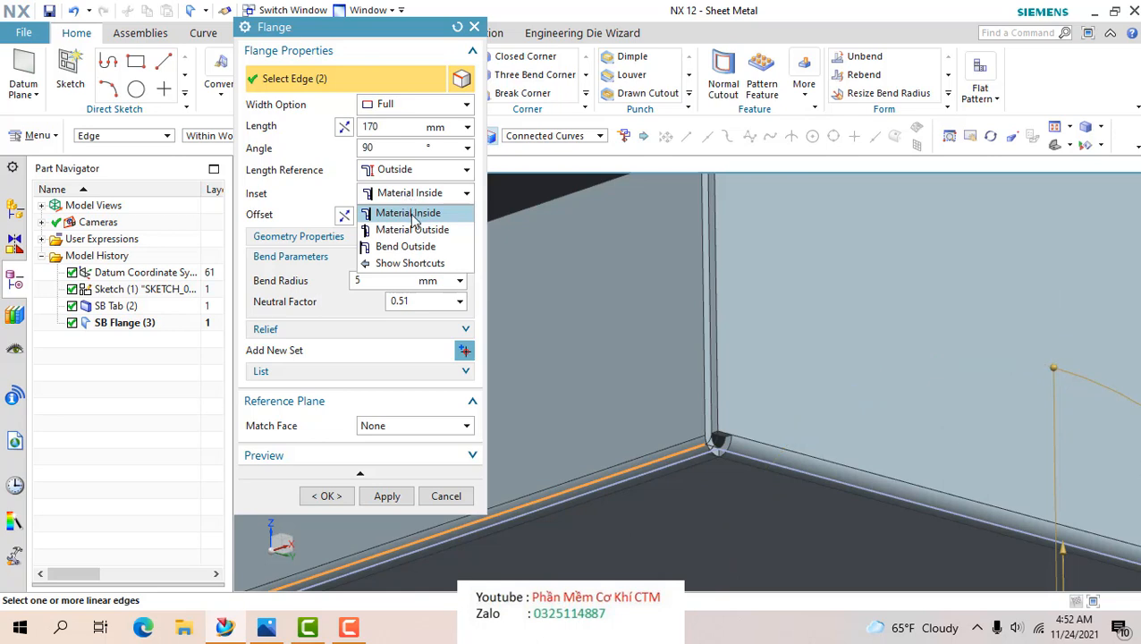
pyautogui.click(409, 214)
pyautogui.click(391, 282)
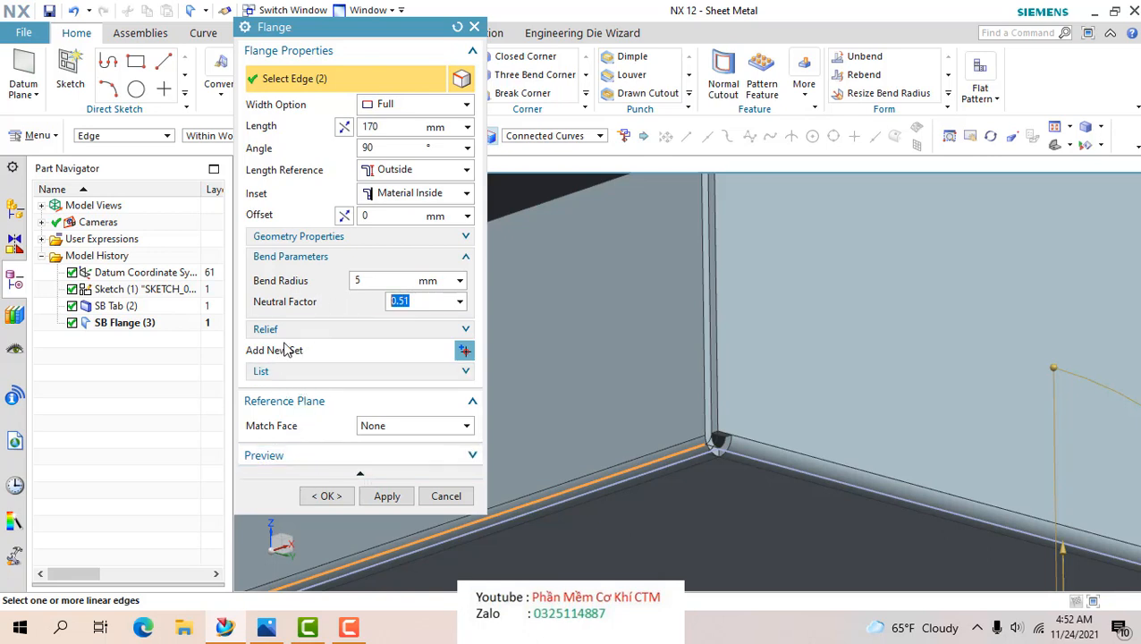
pyautogui.scroll(-6, 710, 277)
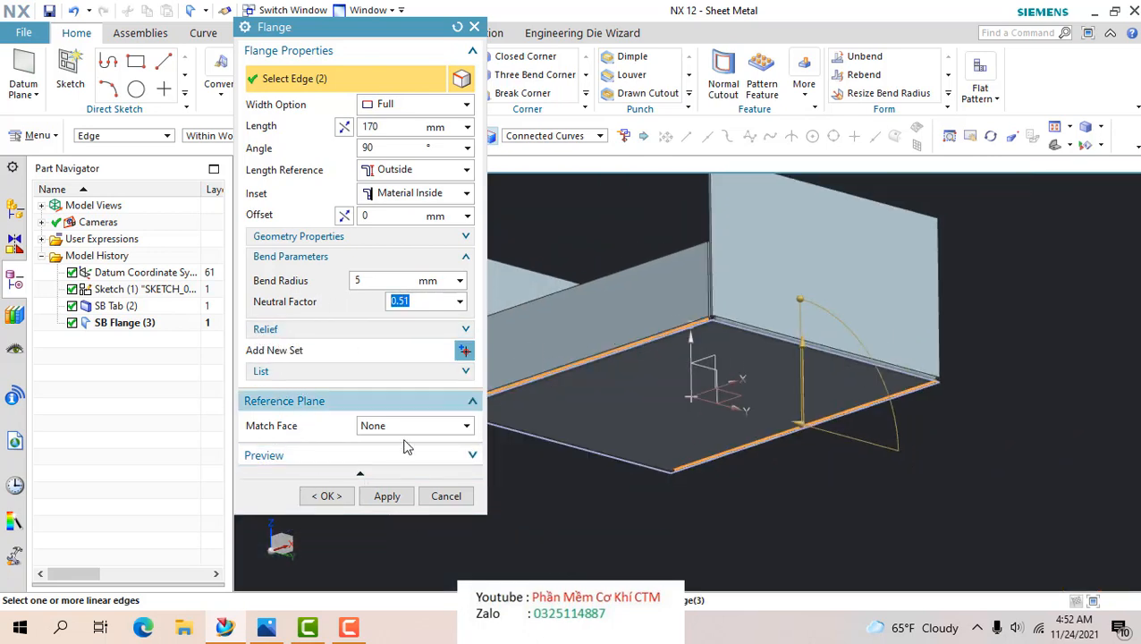
pyautogui.click(323, 499)
pyautogui.scroll(-1, 573, 361)
pyautogui.moveTo(574, 361); pyautogui.dragTo(574, 437, button='middle')
pyautogui.scroll(2, 526, 311)
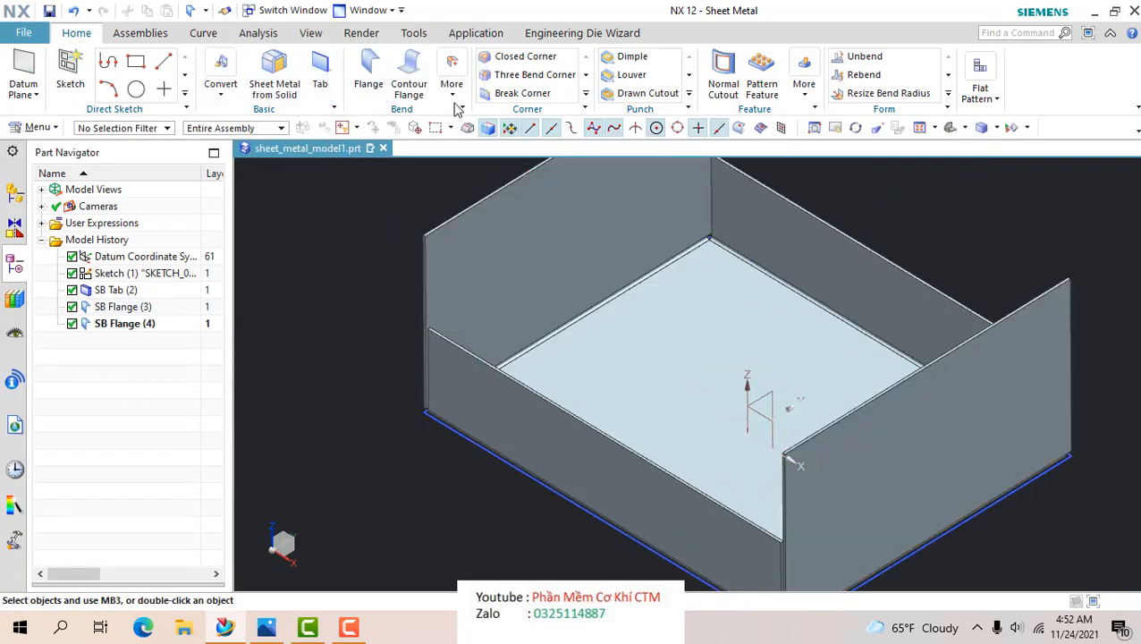
# - Start a symmetric 120 mm chamfer and select the front upper corner edge of the far 350 mm flange
pyautogui.click(451, 85)
pyautogui.click(284, 238)
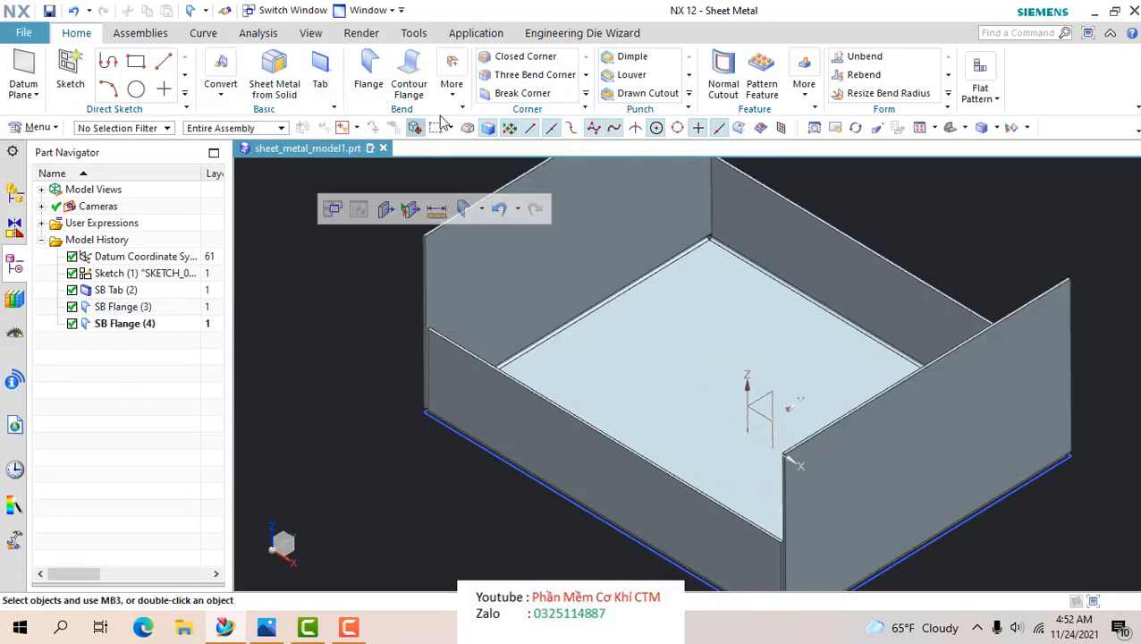
pyautogui.click(586, 94)
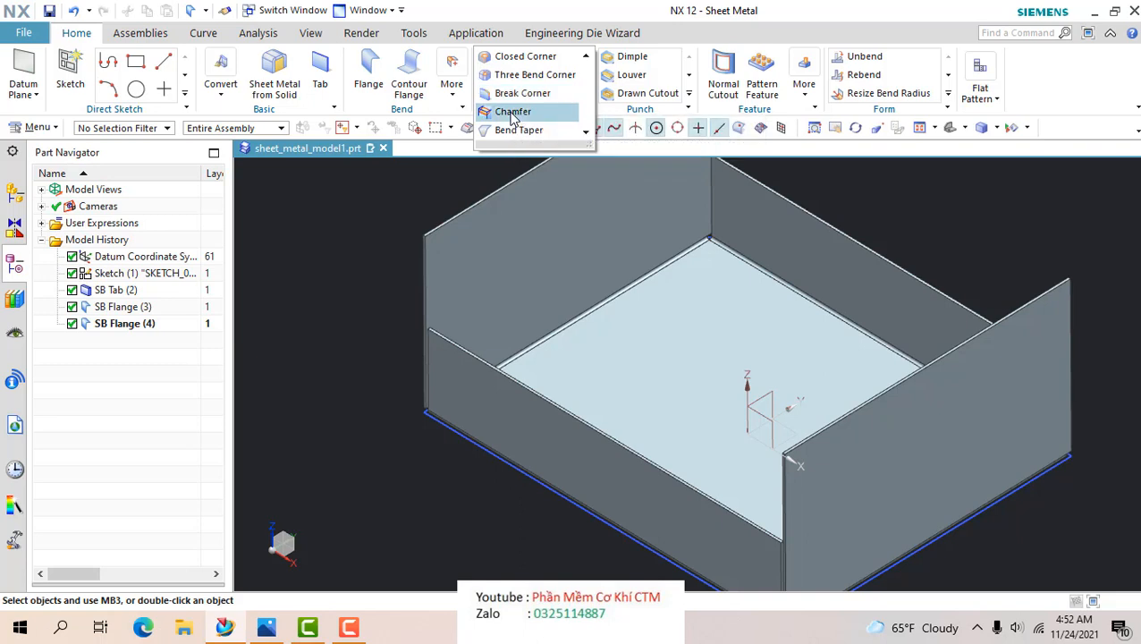
pyautogui.click(509, 111)
pyautogui.scroll(-2, 533, 289)
pyautogui.scroll(3, 533, 289)
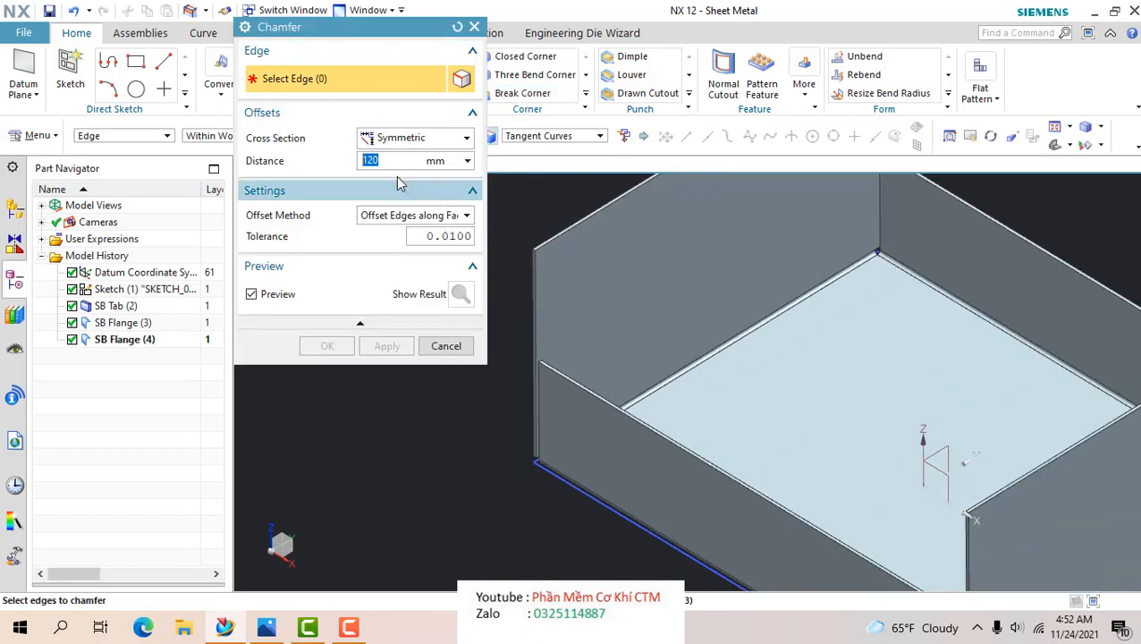
pyautogui.click(399, 143)
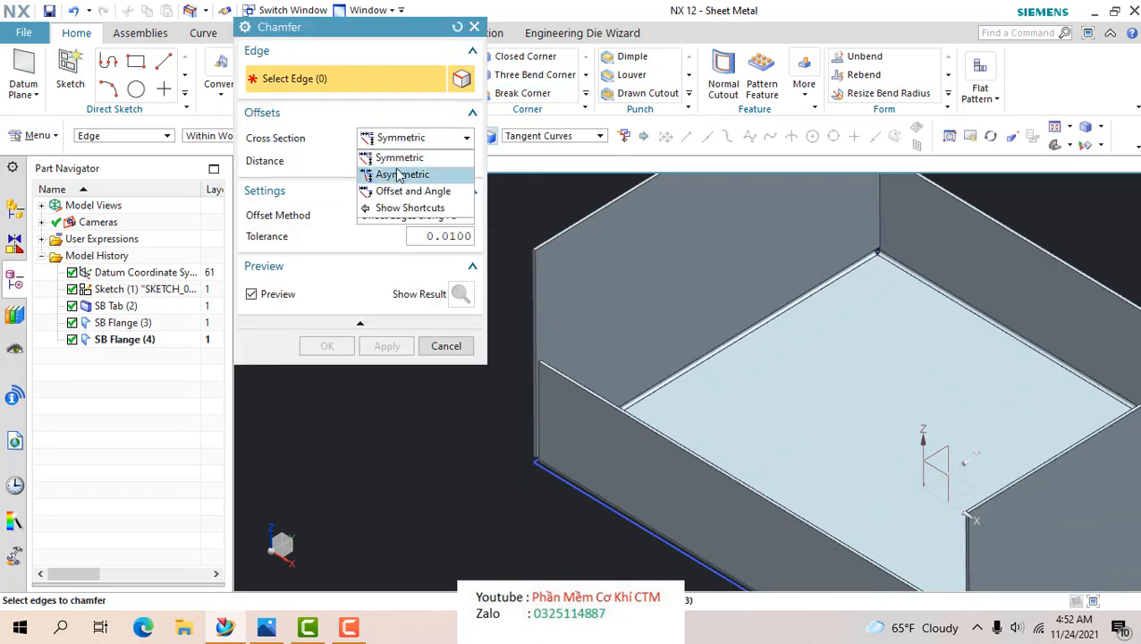
pyautogui.click(402, 159)
pyautogui.scroll(4, 550, 247)
pyautogui.scroll(2, 527, 258)
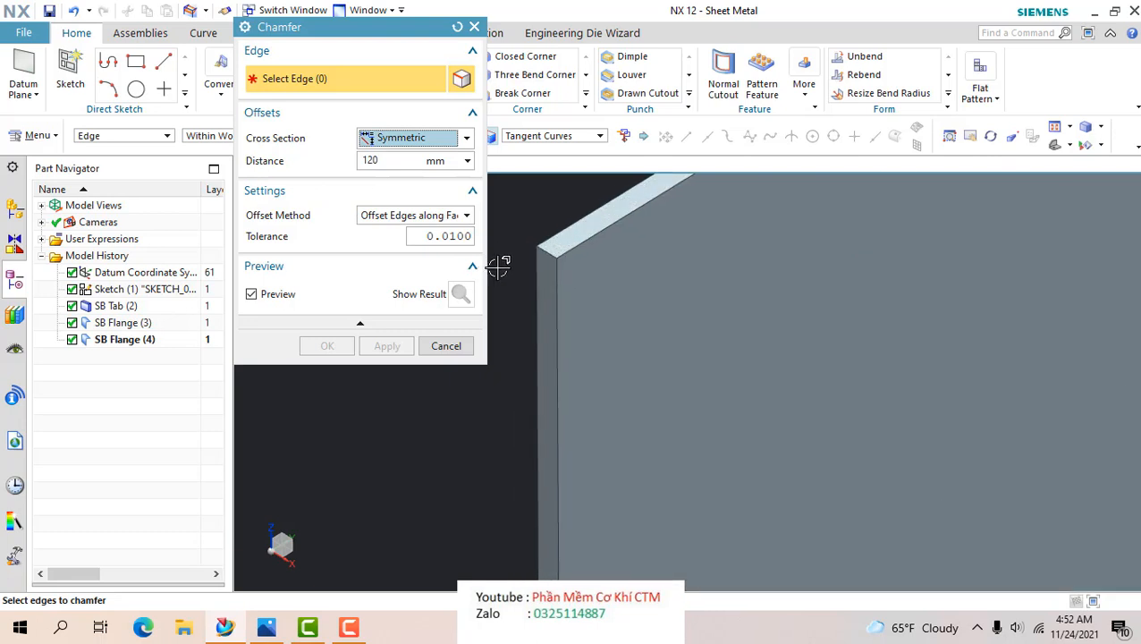
pyautogui.click(560, 245)
pyautogui.scroll(-5, 543, 232)
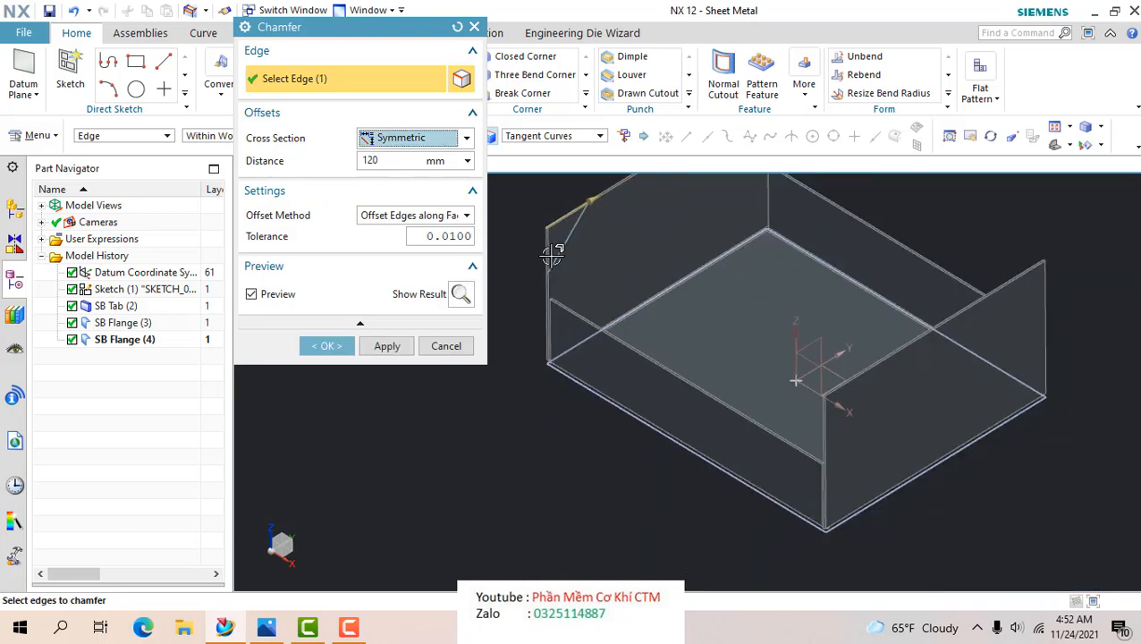
# - Add the near 350 mm end flange's front and rear upper corner edges to the chamfer selection
pyautogui.scroll(5, 871, 412)
pyautogui.scroll(-3, 673, 328)
pyautogui.scroll(3, 685, 322)
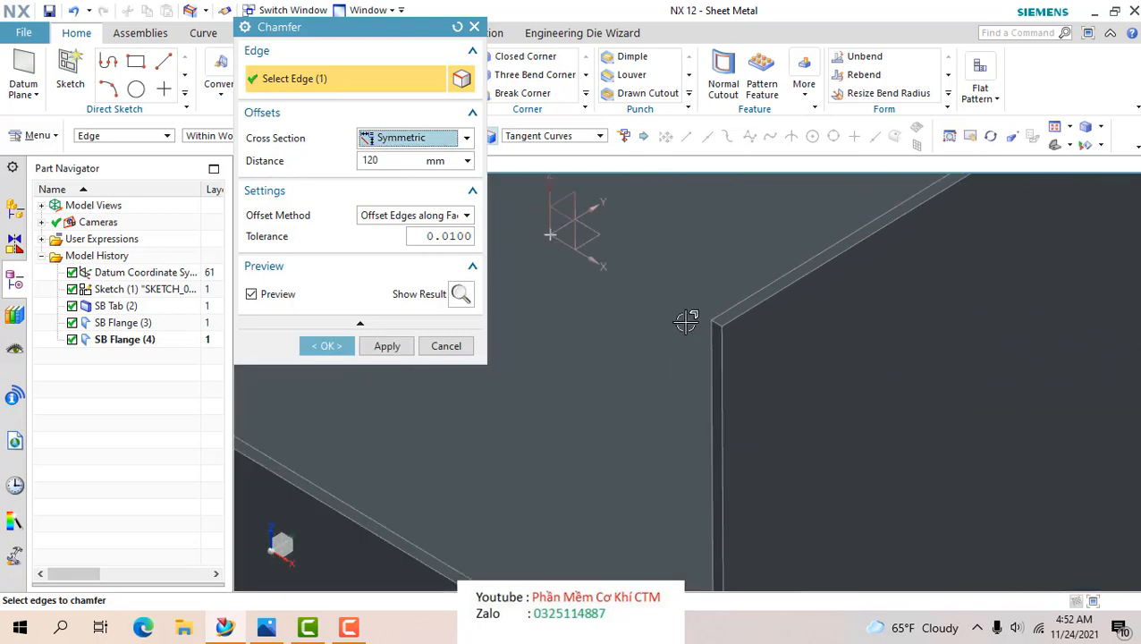
pyautogui.click(715, 320)
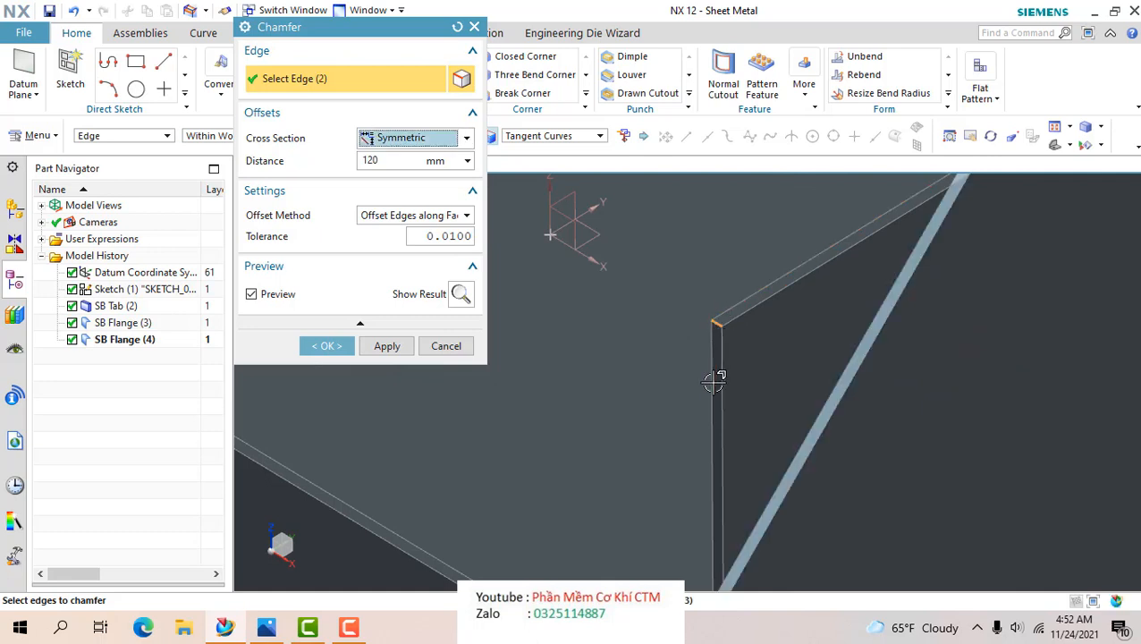
pyautogui.scroll(-5, 720, 331)
pyautogui.scroll(2, 949, 248)
pyautogui.scroll(4, 949, 249)
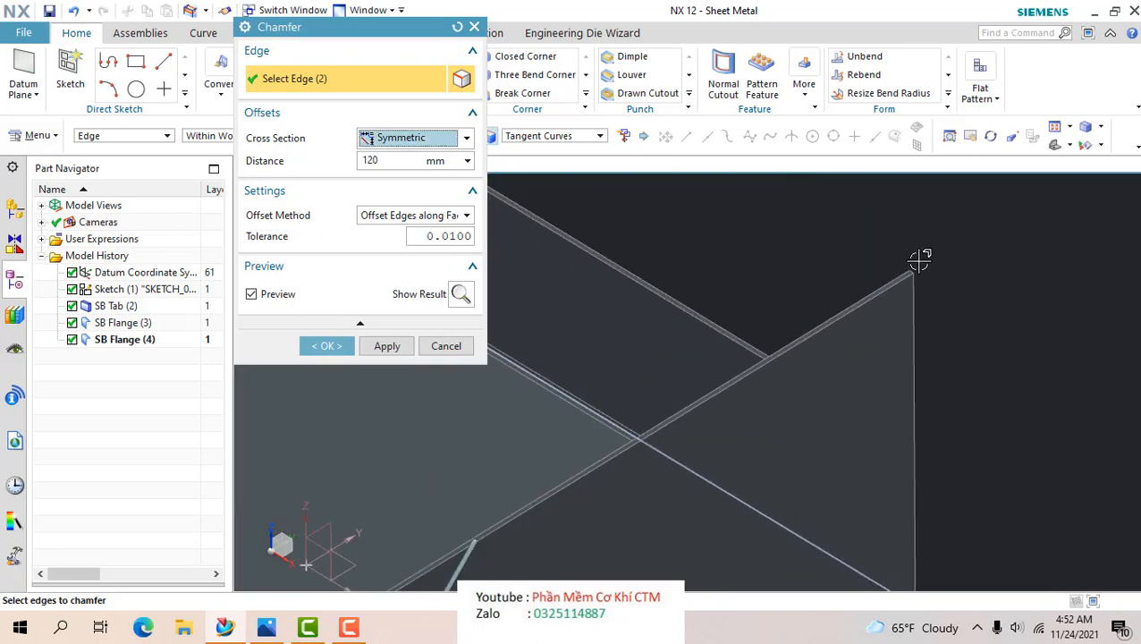
pyautogui.scroll(-3, 932, 308)
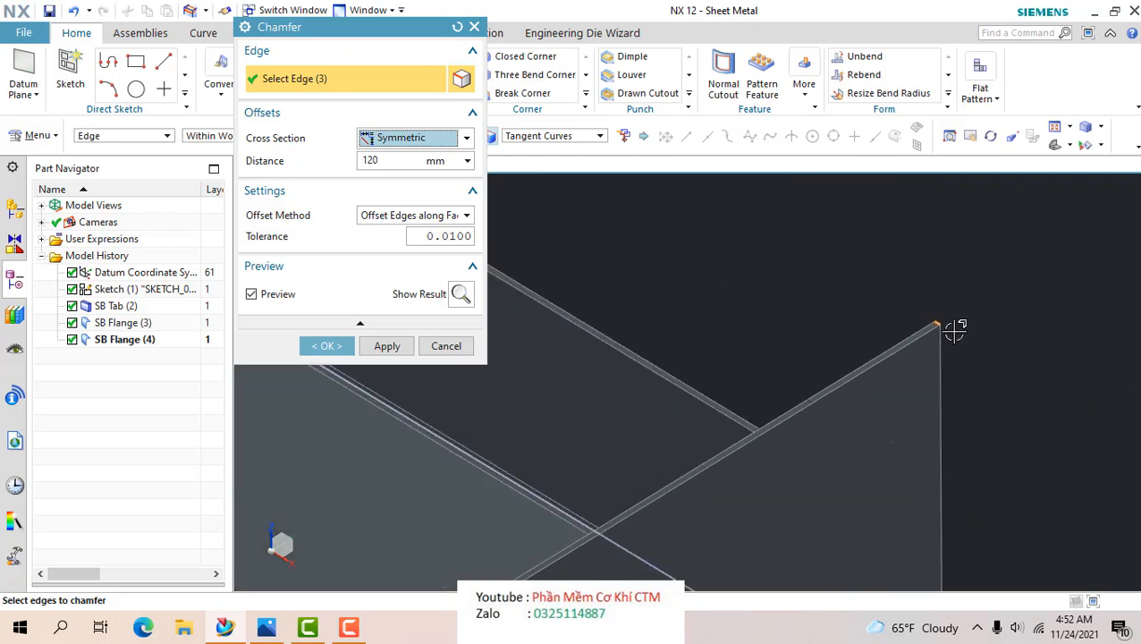
pyautogui.scroll(3, 937, 317)
pyautogui.scroll(-4, 934, 244)
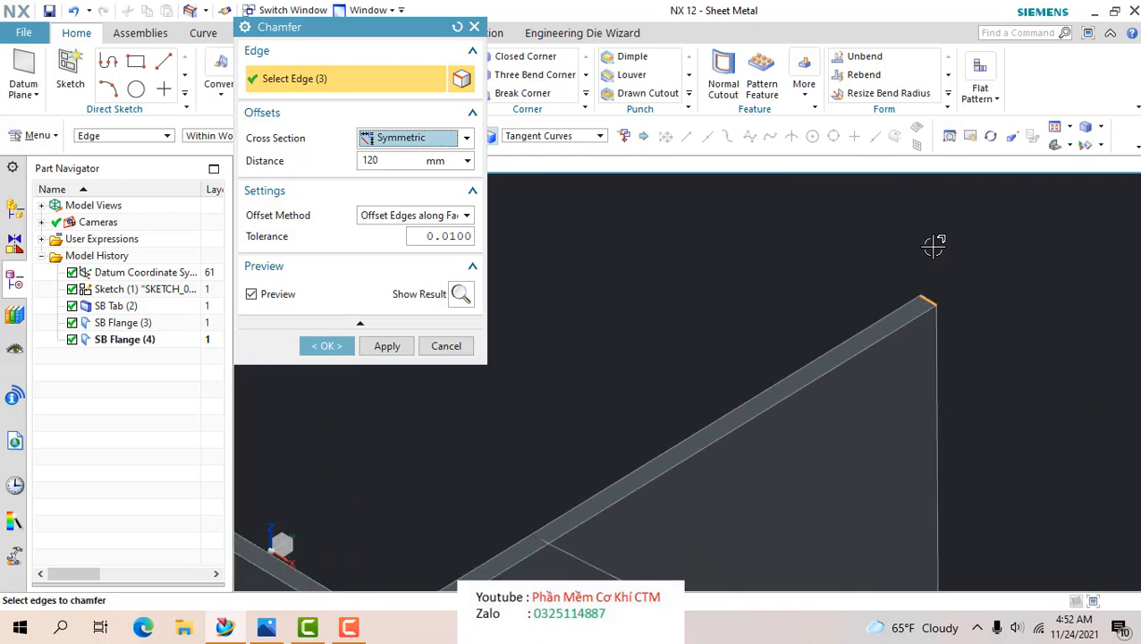
pyautogui.scroll(3, 966, 277)
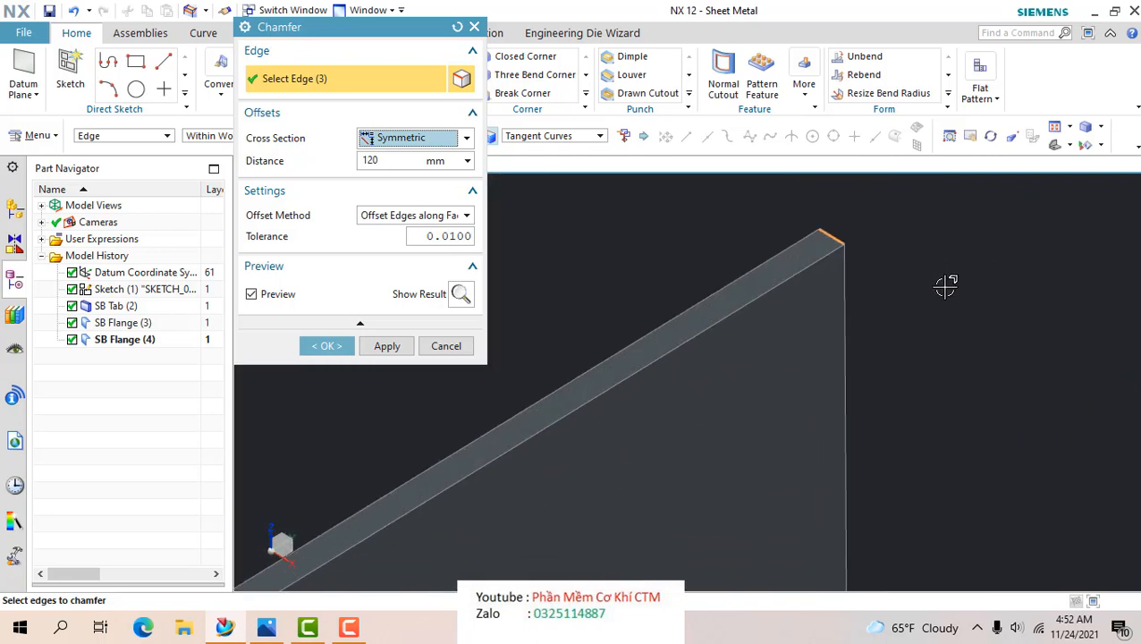
# - Add the far end flange's rear upper corner edge and create the symmetric 120 mm chamfer on all four corners
pyautogui.scroll(-4, 963, 351)
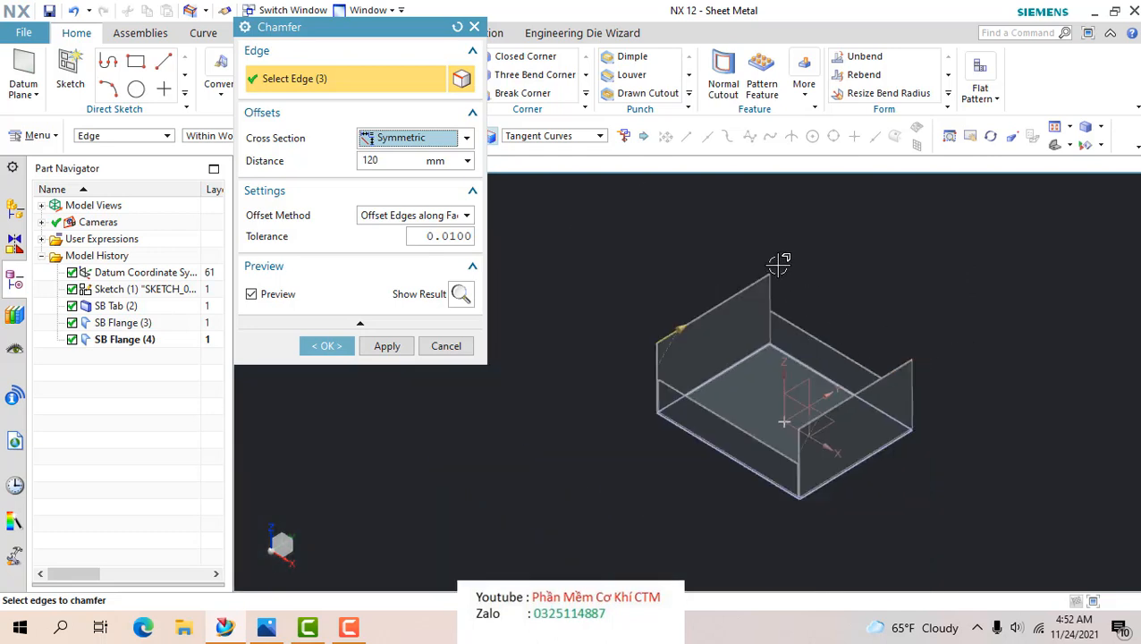
pyautogui.scroll(4, 777, 268)
pyautogui.scroll(2, 769, 299)
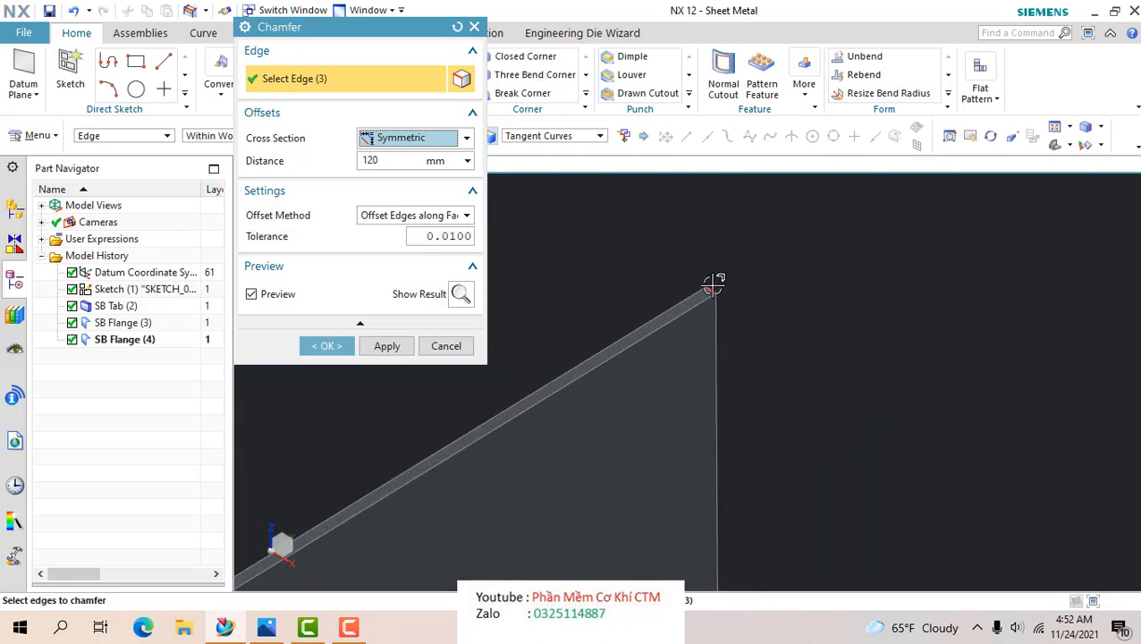
pyautogui.click(713, 283)
pyautogui.scroll(-5, 739, 225)
pyautogui.scroll(2, 890, 340)
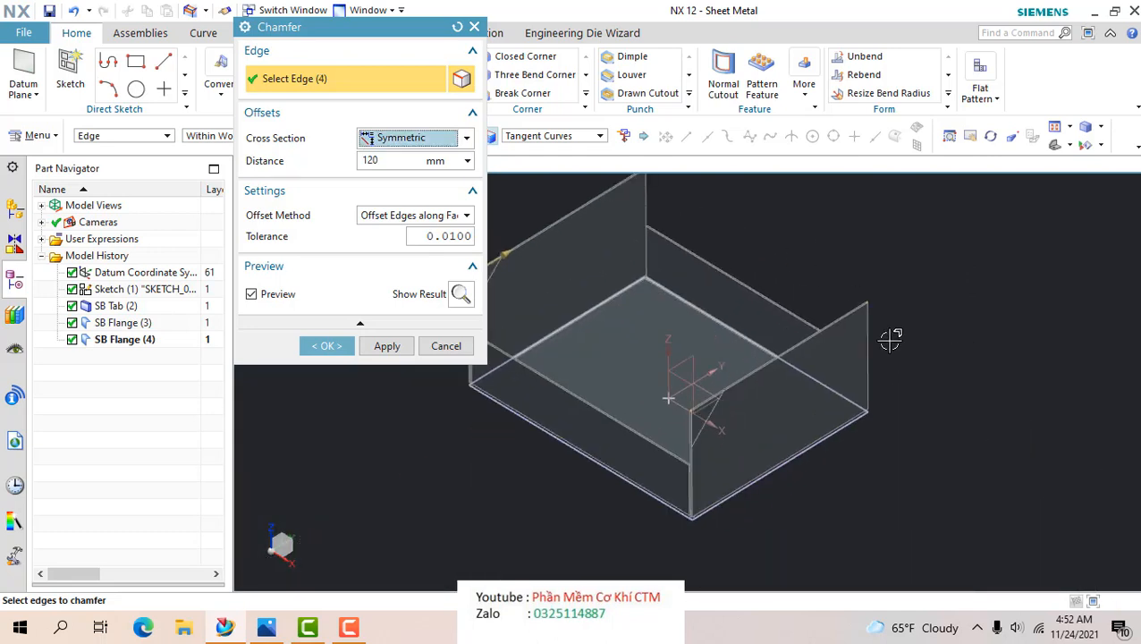
pyautogui.scroll(1, 864, 284)
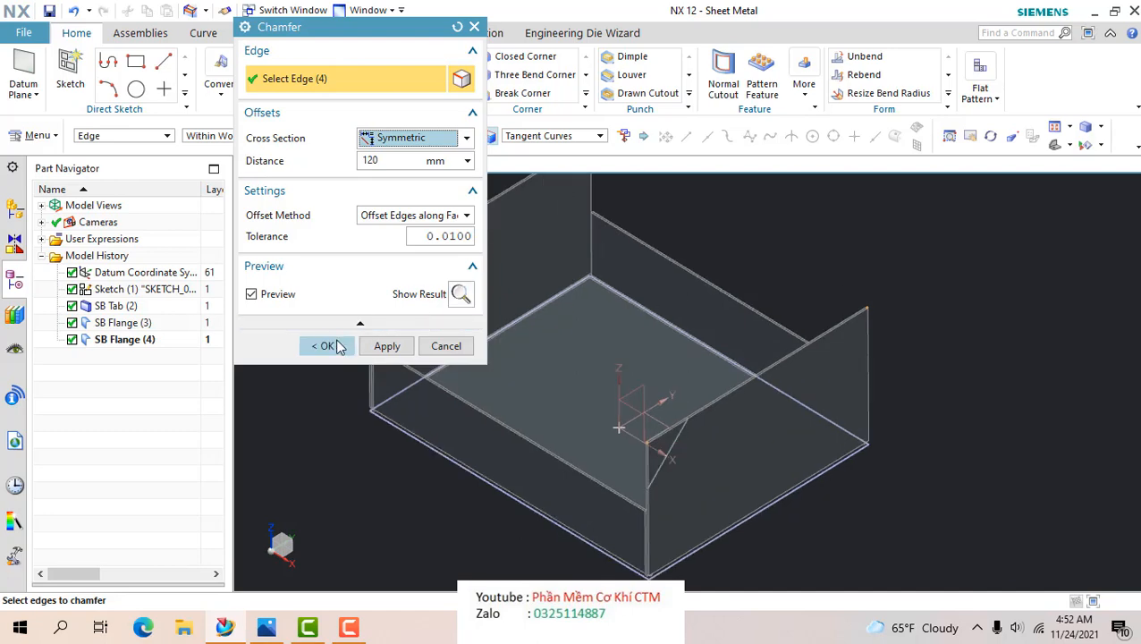
pyautogui.click(327, 355)
pyautogui.moveTo(463, 428)
pyautogui.mouseDown(button='middle')
pyautogui.moveTo(466, 393)
pyautogui.moveTo(545, 424)
pyautogui.moveTo(466, 415)
pyautogui.mouseUp(button='middle')
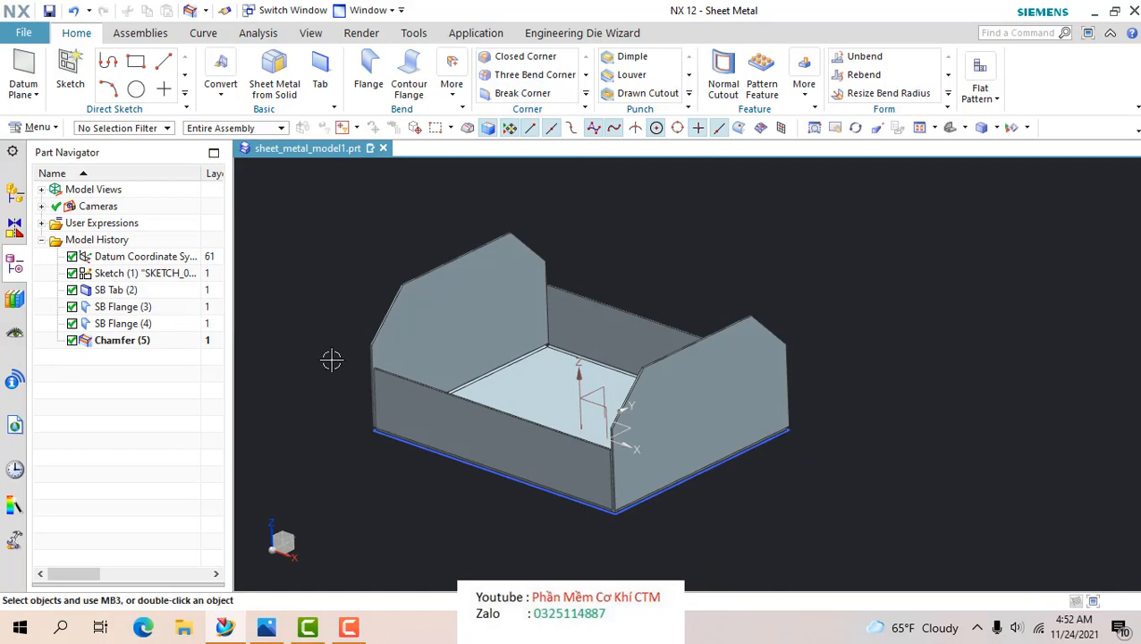
pyautogui.scroll(3, 341, 363)
# - Examine the isometric view, flat pattern, detail H and side view of the reference drawing in Photos for the corner tabs
pyautogui.click(266, 628)
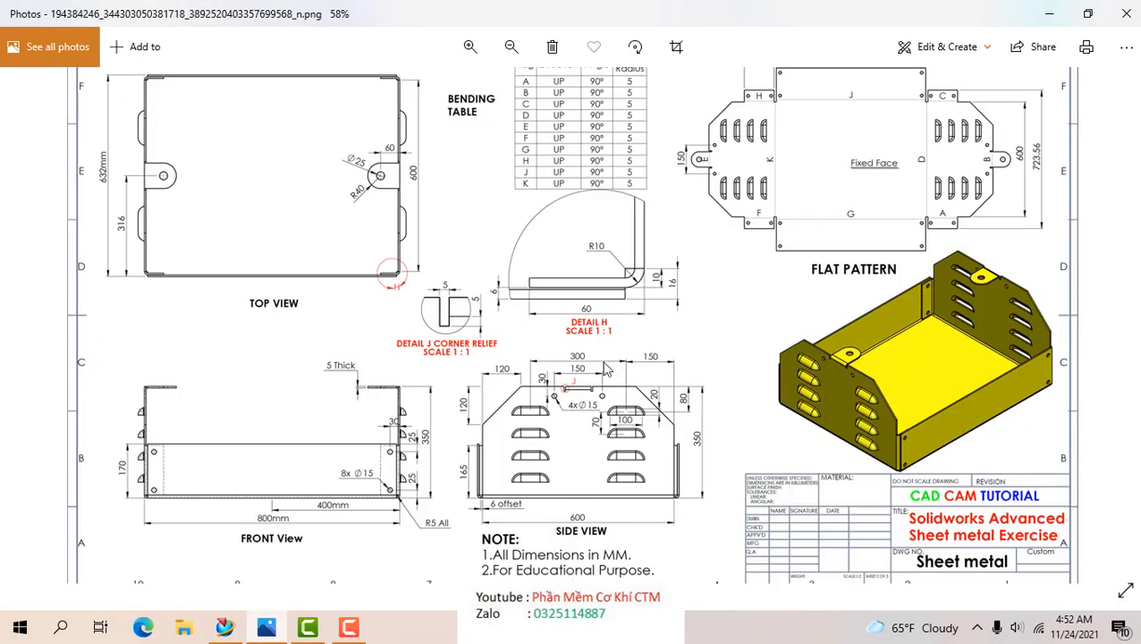
pyautogui.scroll(4, 930, 280)
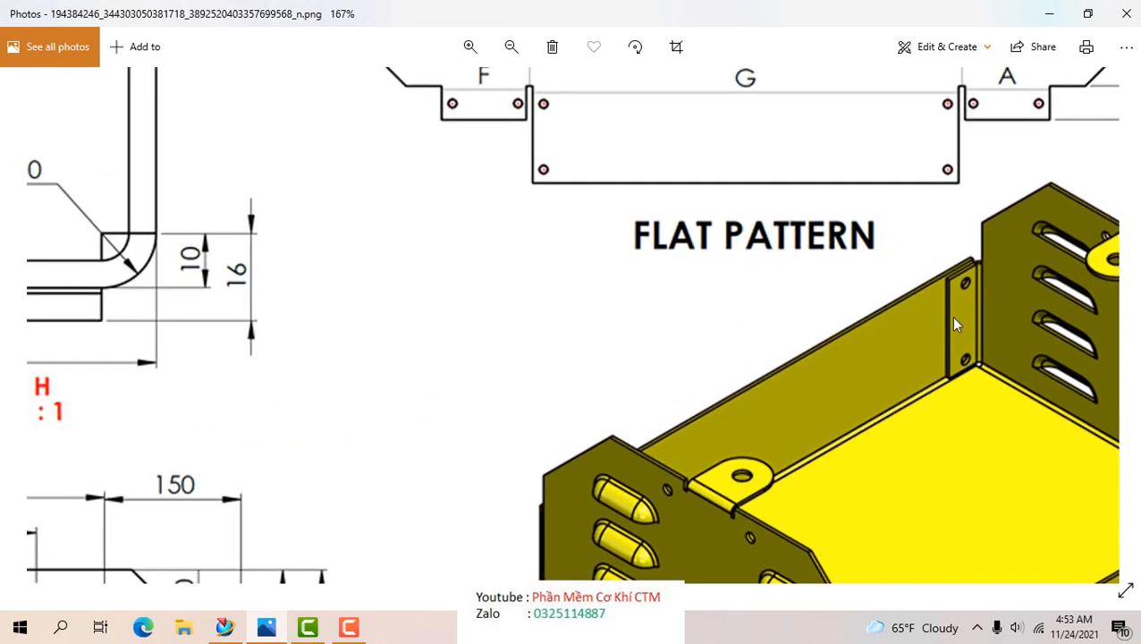
pyautogui.scroll(-2, 946, 331)
pyautogui.scroll(6, 946, 331)
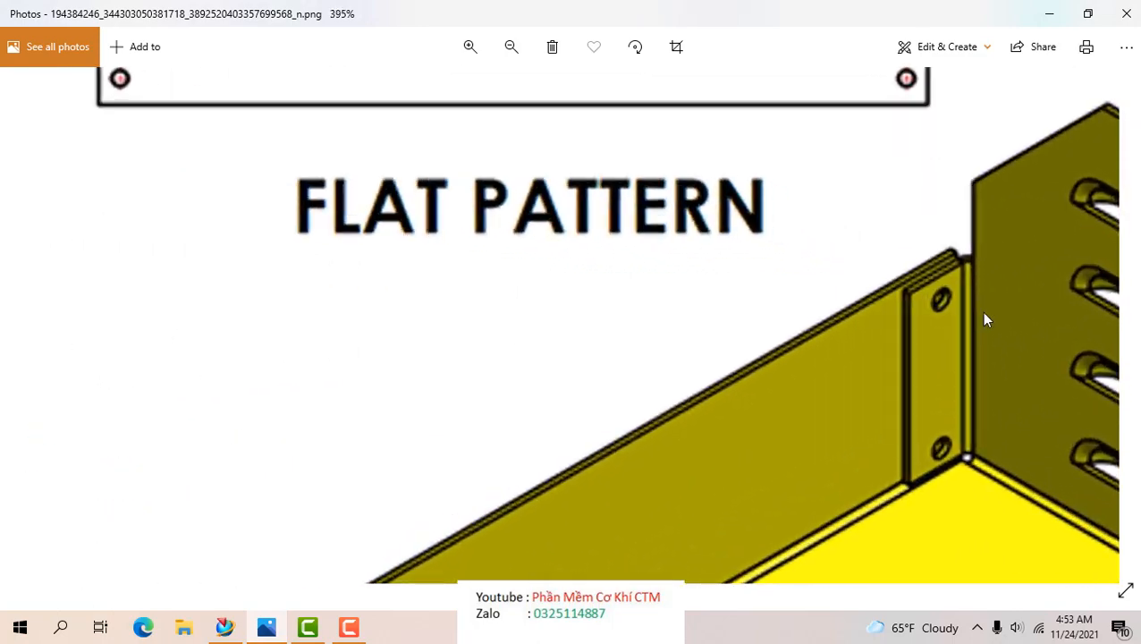
pyautogui.scroll(-6, 984, 318)
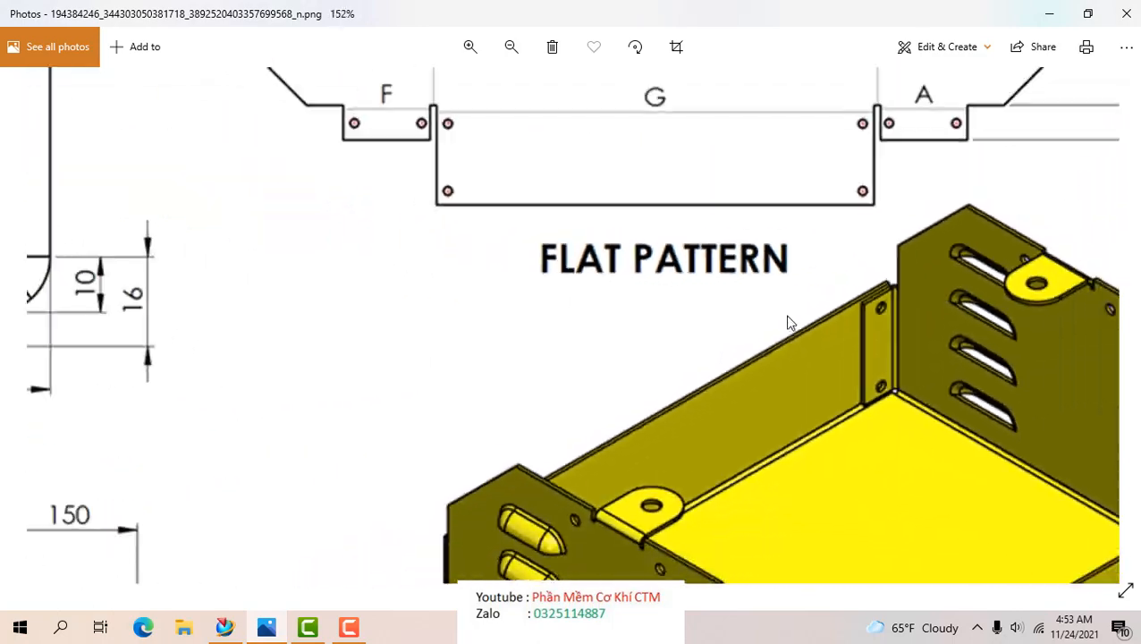
pyautogui.scroll(-1, 783, 343)
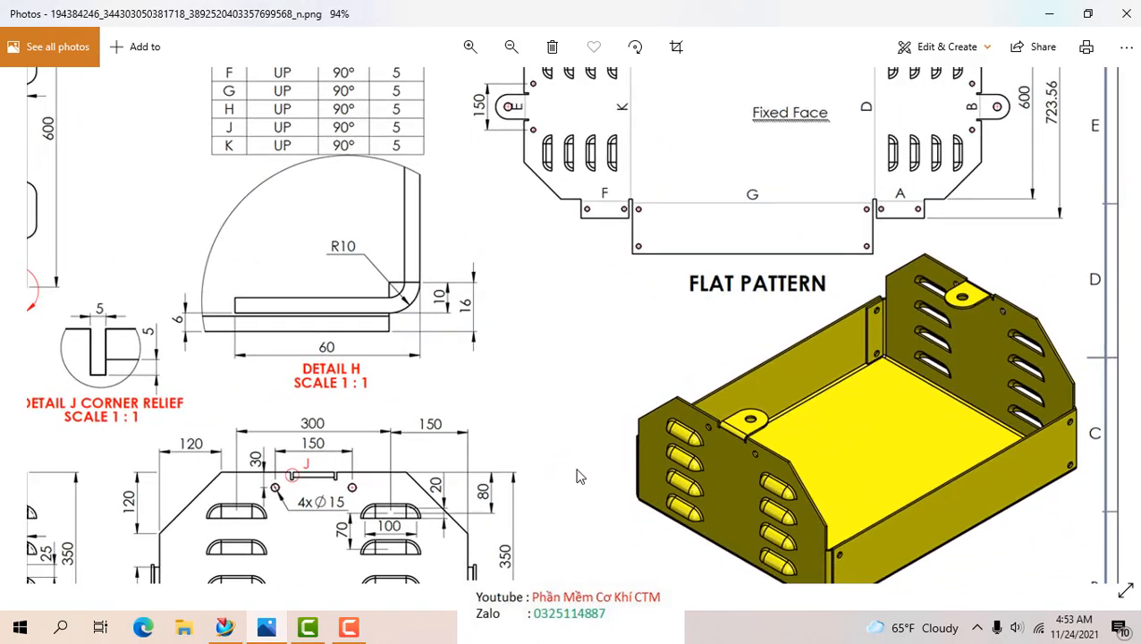
pyautogui.scroll(-2, 349, 218)
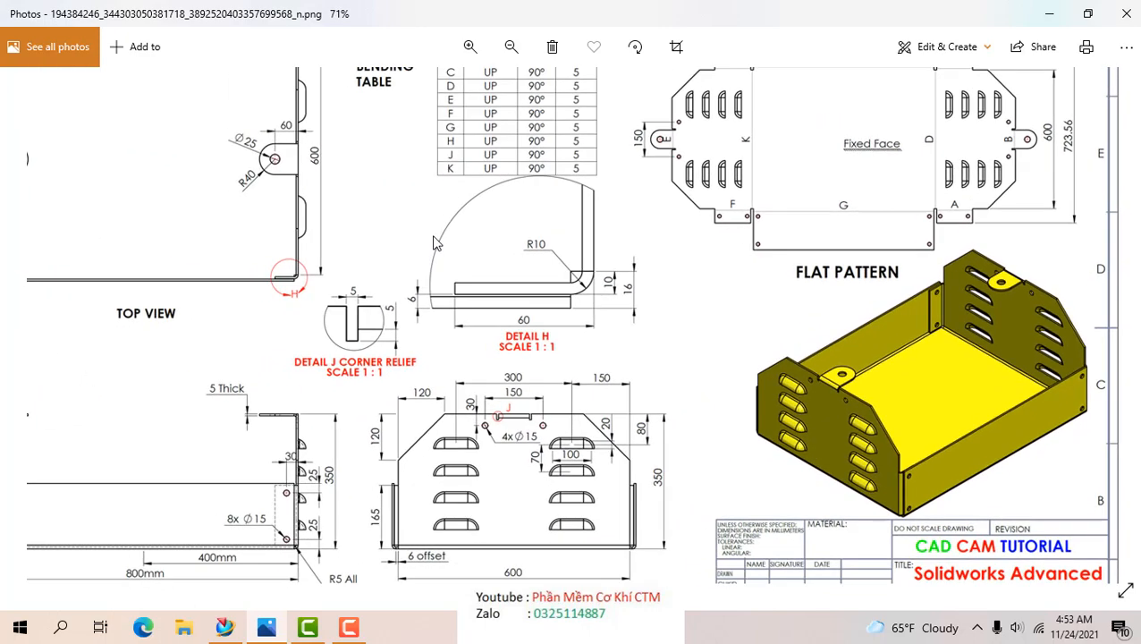
pyautogui.scroll(-2, 438, 306)
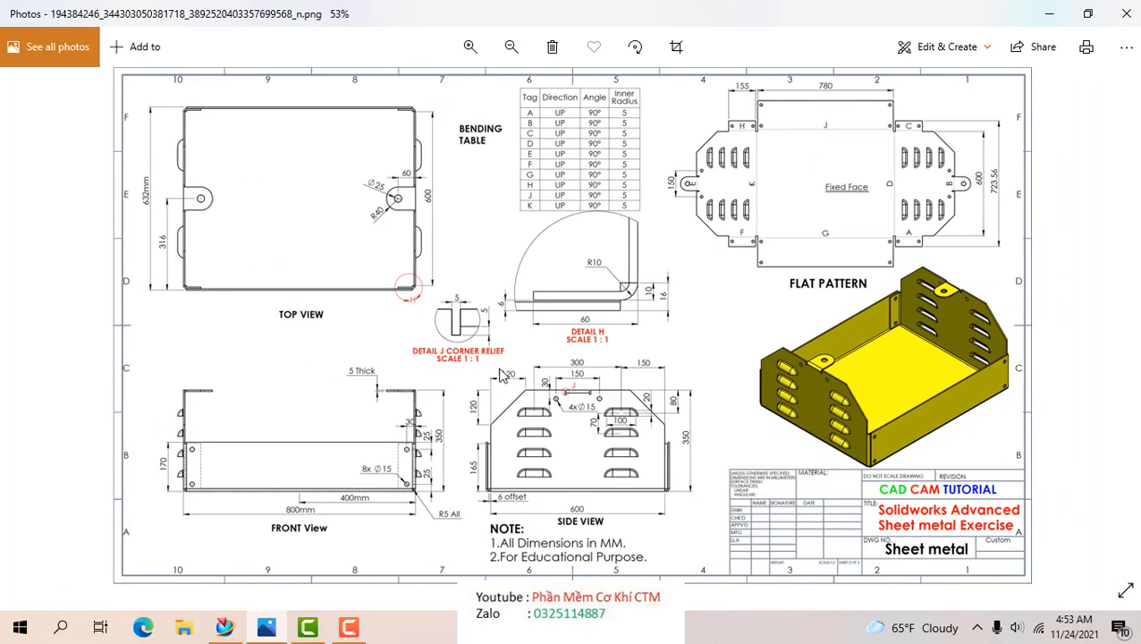
pyautogui.scroll(1, 963, 289)
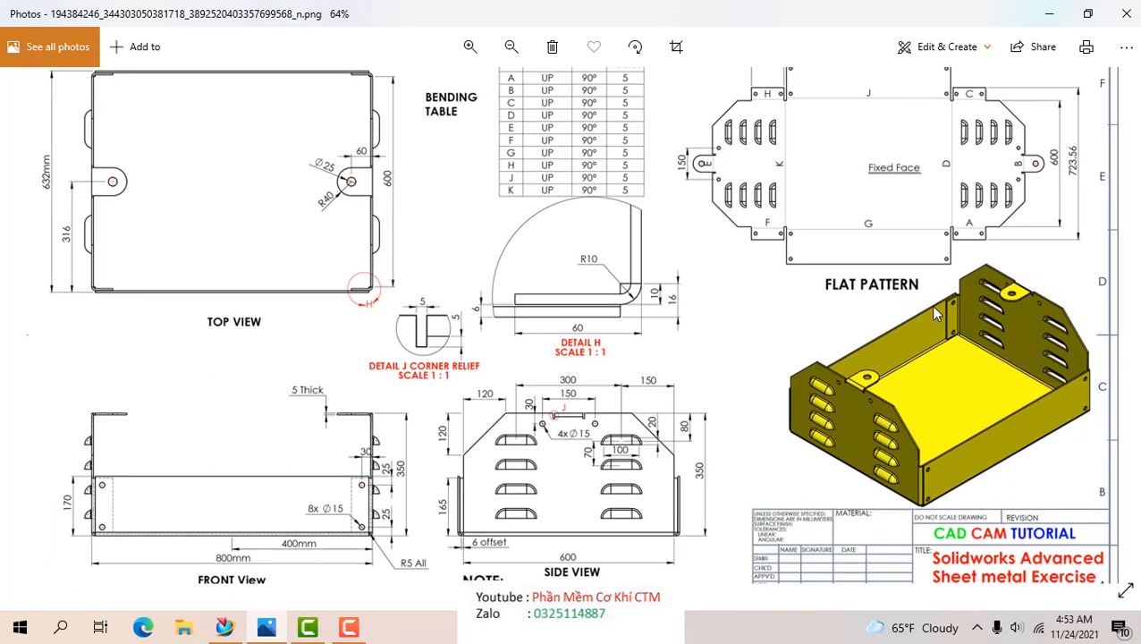
# - Return to NX and start a flange on the far end flange's front vertical edge, with From End as the width option
pyautogui.click(224, 628)
pyautogui.moveTo(446, 305); pyautogui.dragTo(411, 283, button='middle')
pyautogui.scroll(3, 420, 350)
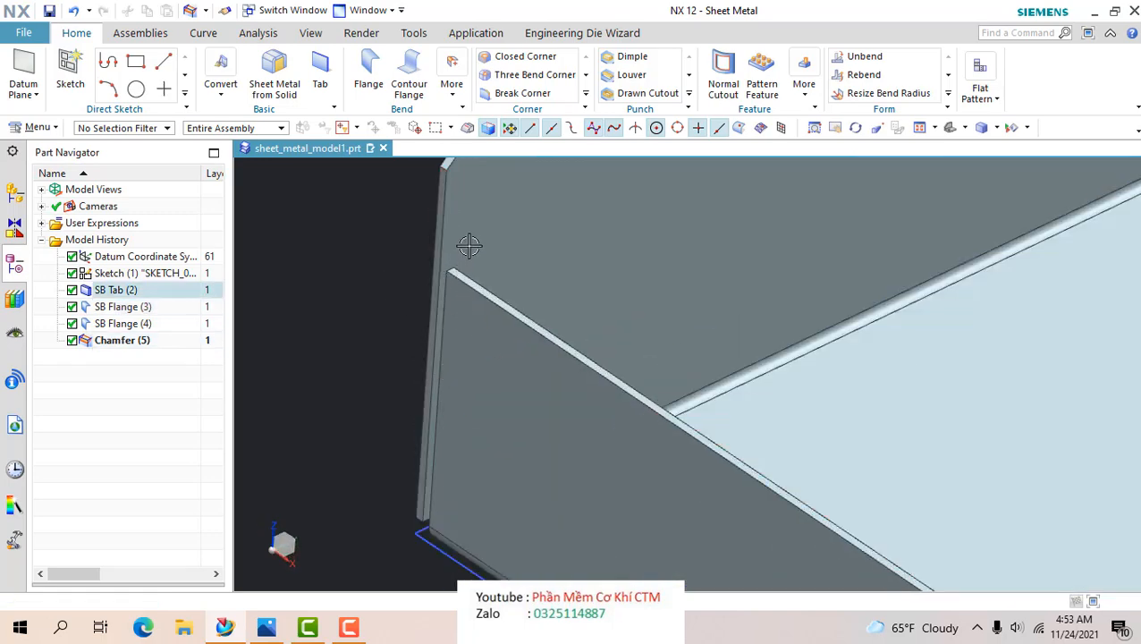
pyautogui.scroll(-5, 472, 316)
pyautogui.moveTo(471, 316); pyautogui.dragTo(451, 268, button='middle')
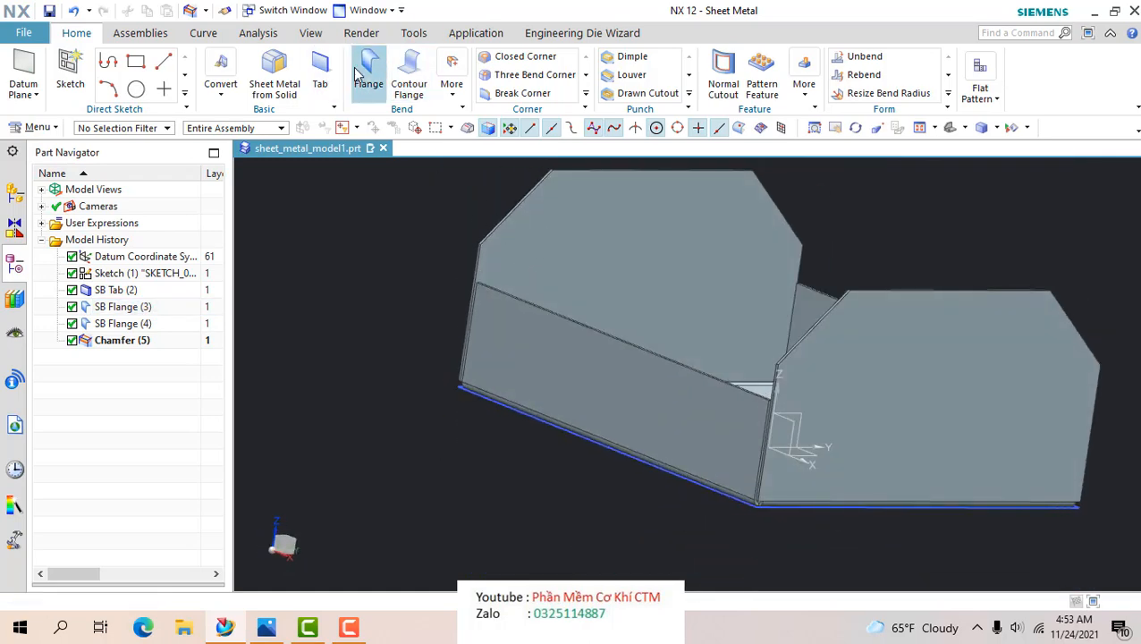
pyautogui.scroll(5, 541, 273)
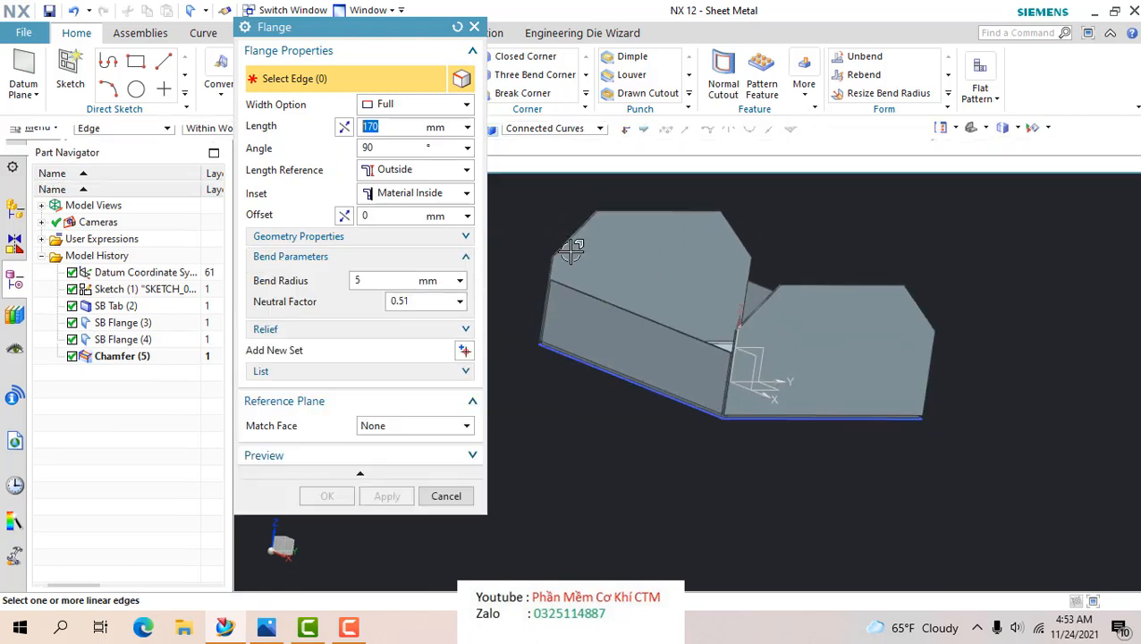
pyautogui.click(548, 278)
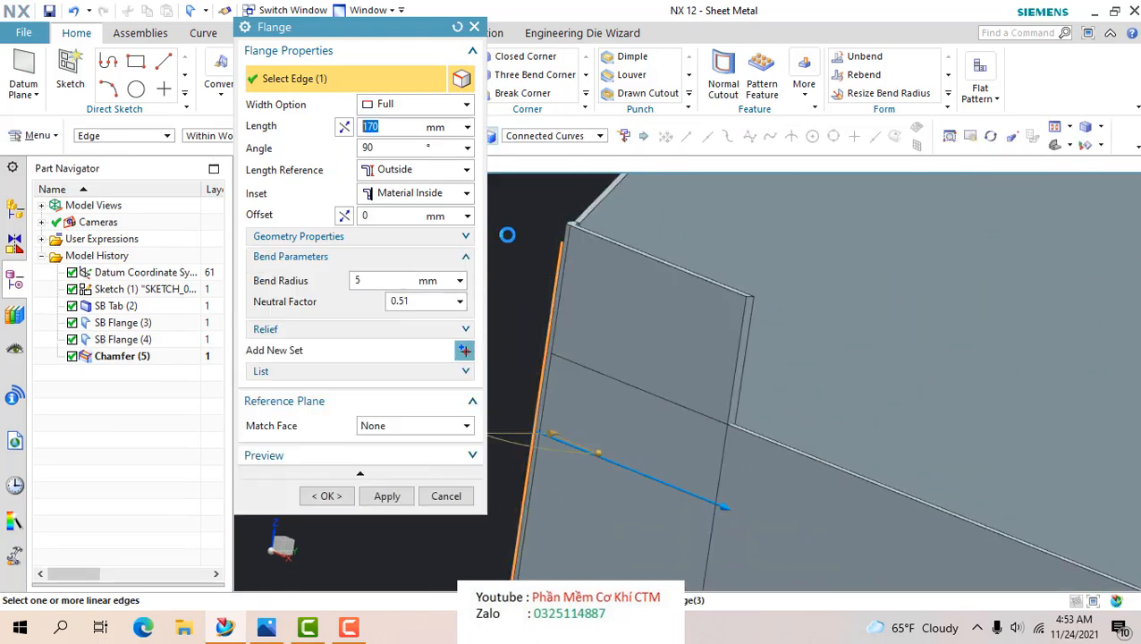
pyautogui.click(391, 106)
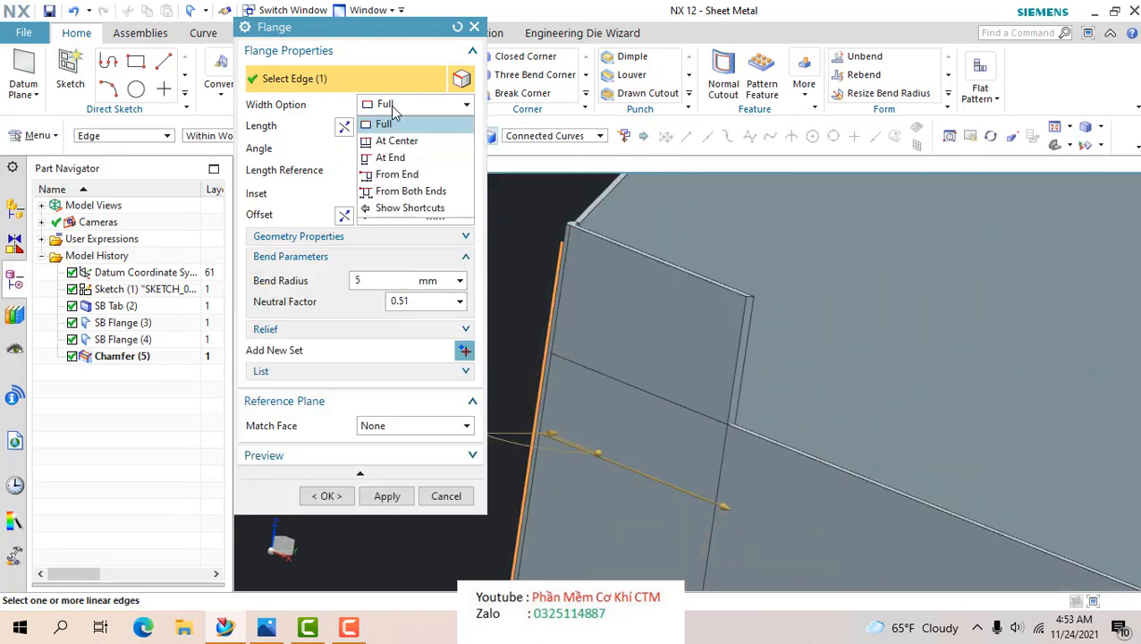
pyautogui.click(397, 175)
# - Specify the lower end point of the selected vertical edge as the reference point for the flange's width
pyautogui.scroll(-5, 652, 254)
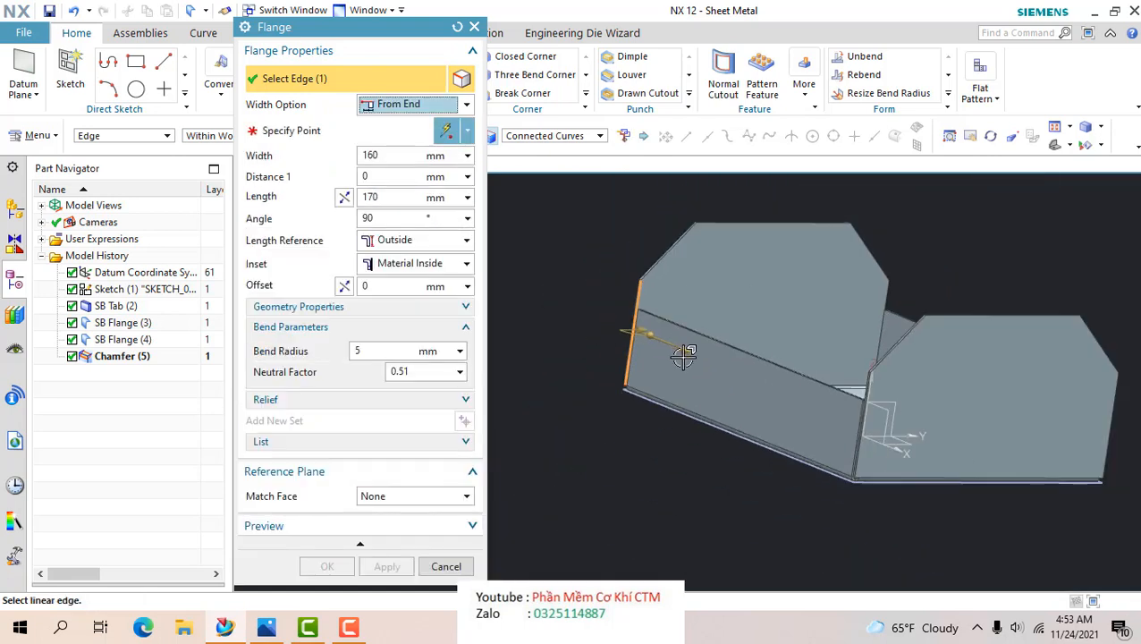
pyautogui.moveTo(683, 352); pyautogui.dragTo(708, 335, button='middle')
pyautogui.scroll(3, 670, 356)
pyautogui.scroll(5, 724, 327)
pyautogui.scroll(-3, 687, 343)
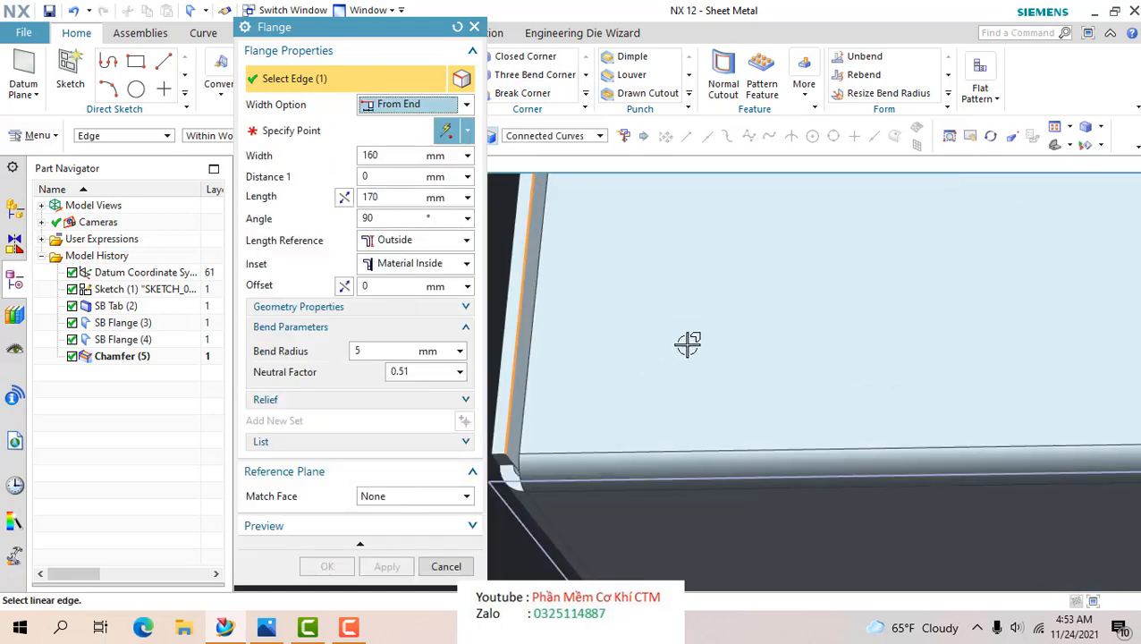
pyautogui.scroll(4, 546, 395)
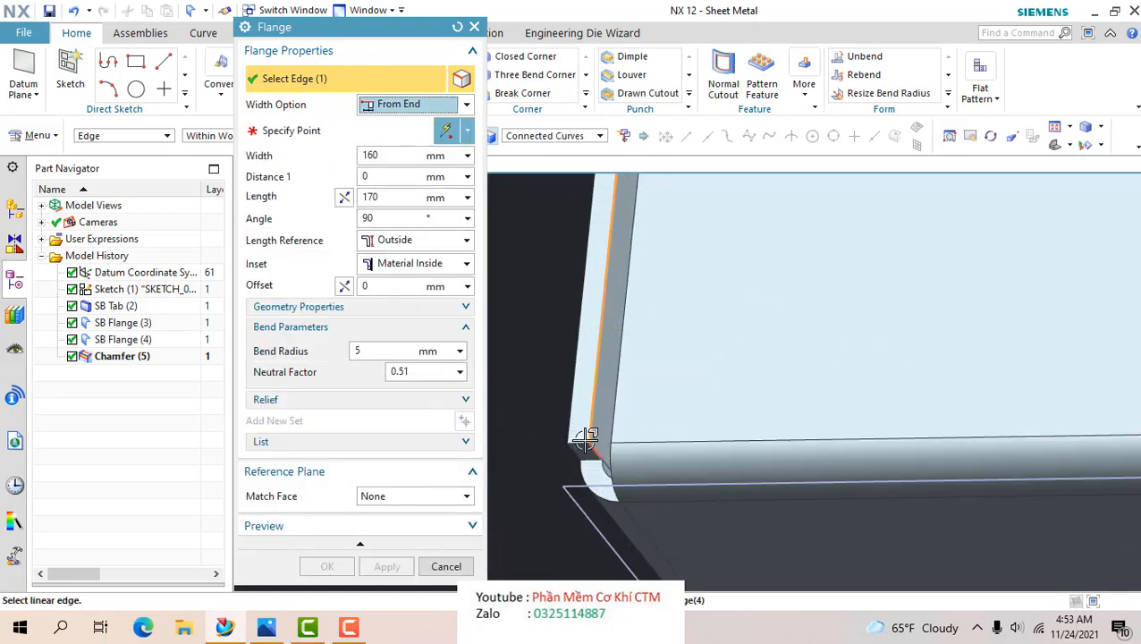
pyautogui.click(348, 138)
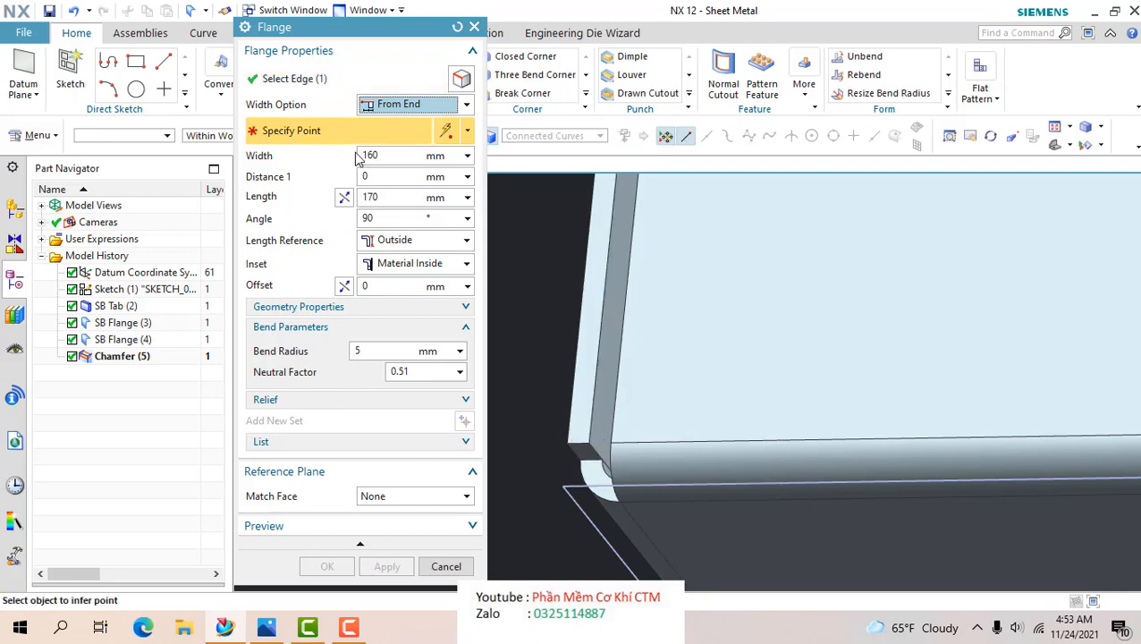
pyautogui.click(589, 432)
pyautogui.scroll(-5, 592, 417)
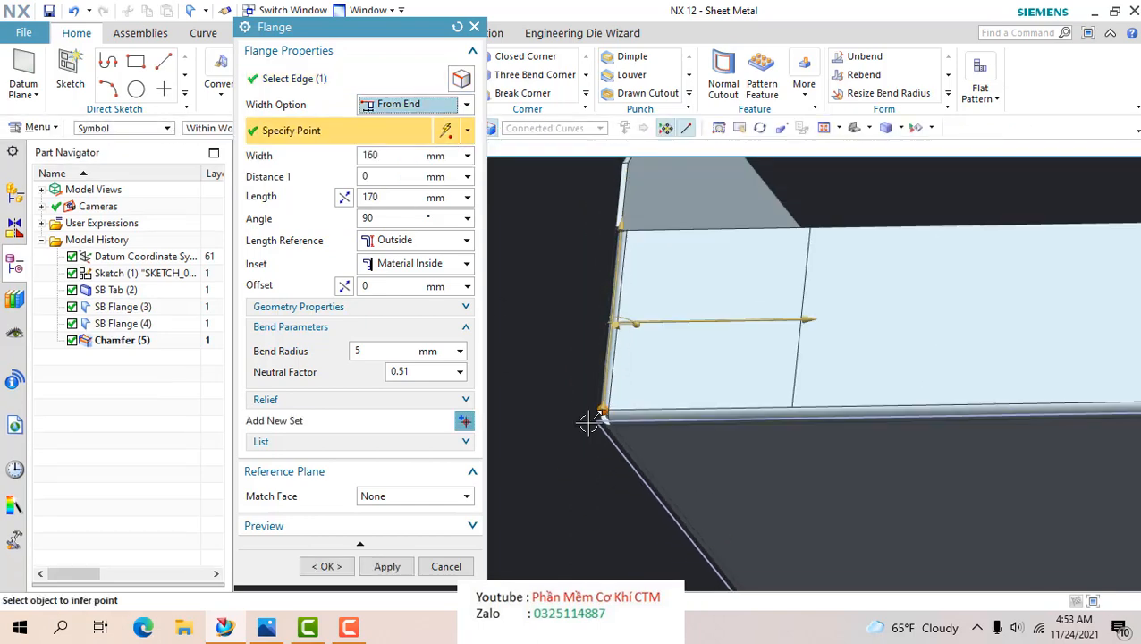
pyautogui.moveTo(655, 346); pyautogui.dragTo(617, 376, button='middle')
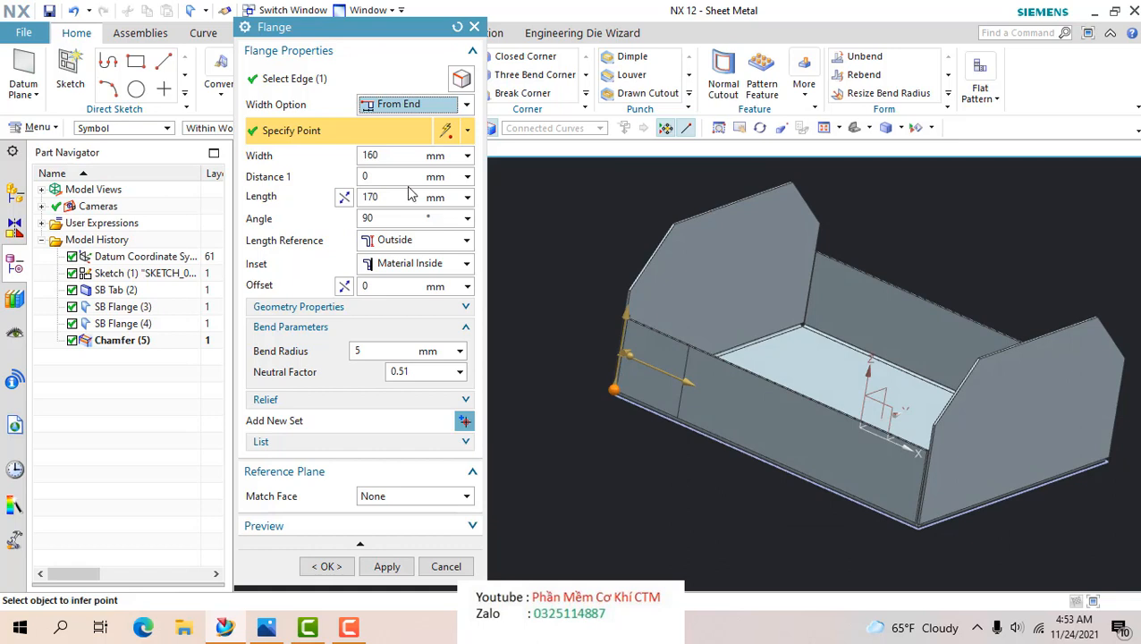
# - Set the corner flange's width to 165 mm
pyautogui.doubleClick(390, 156)
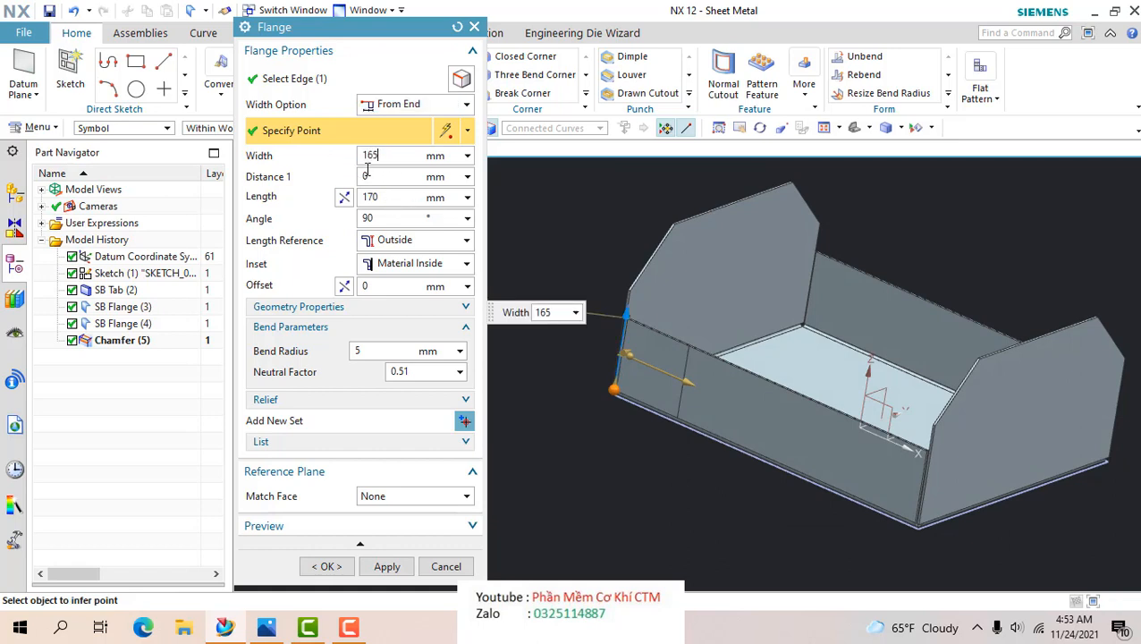
pyautogui.press('Return')
pyautogui.scroll(3, 576, 362)
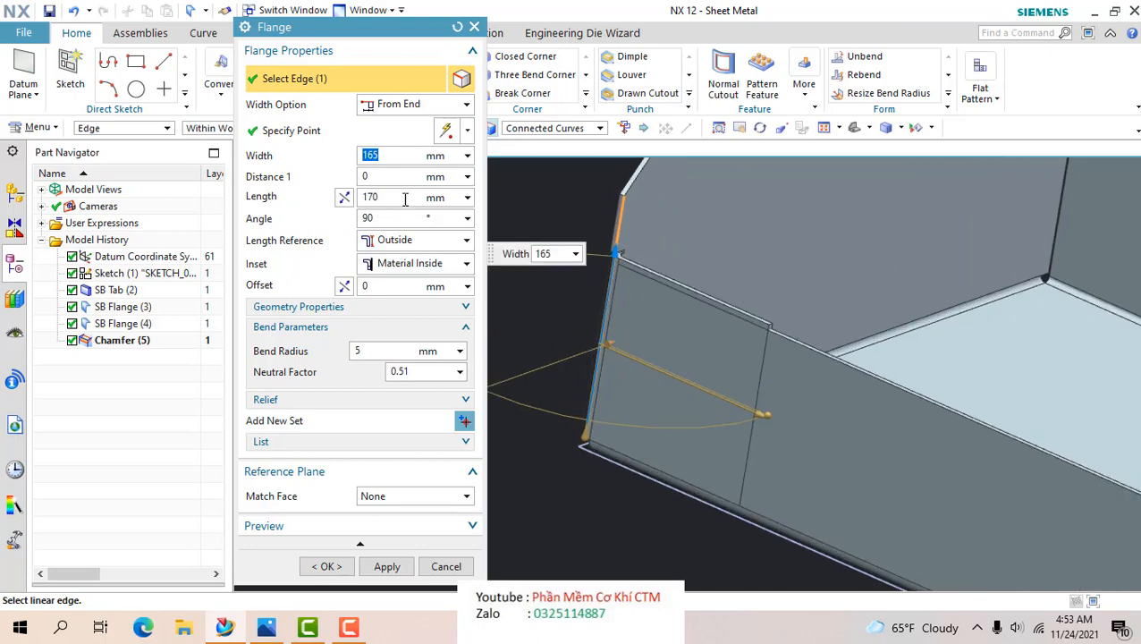
pyautogui.doubleClick(384, 175)
pyautogui.moveTo(568, 297); pyautogui.dragTo(843, 241, button='middle')
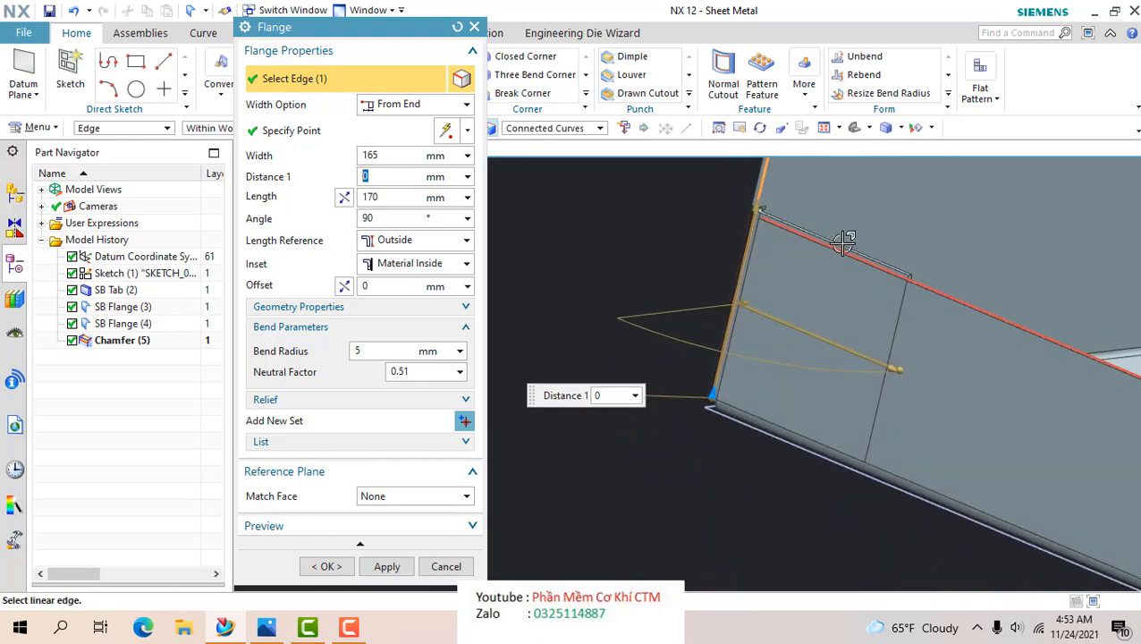
pyautogui.scroll(-4, 843, 241)
# - Set the corner flange's width to 160 mm
pyautogui.click(393, 157)
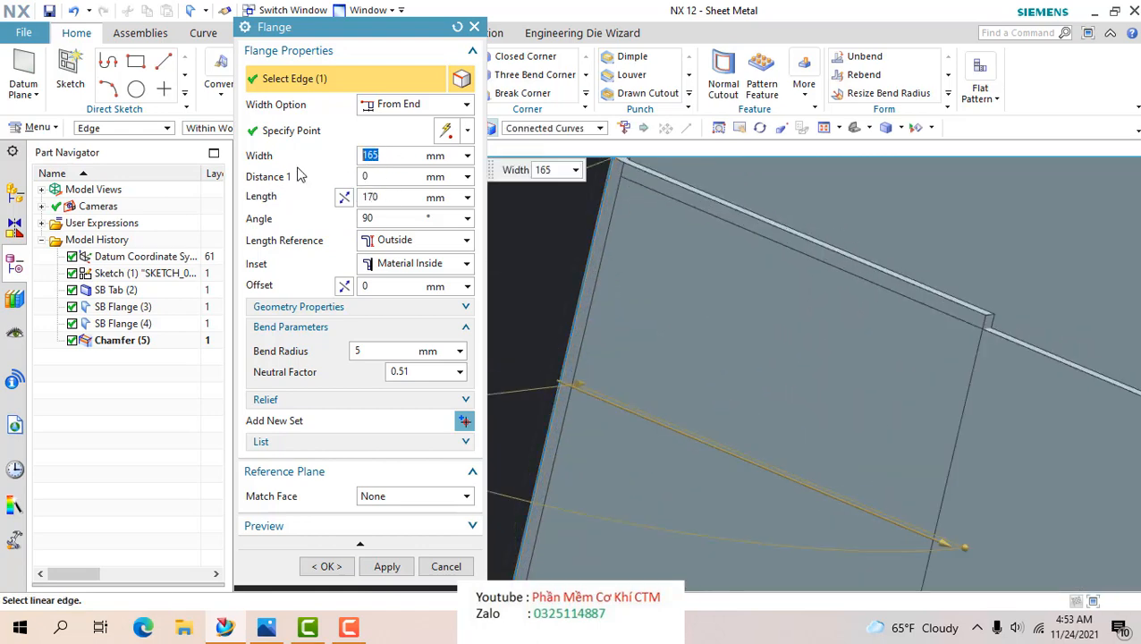
pyautogui.write('160')
pyautogui.press('Return')
pyautogui.scroll(3, 644, 287)
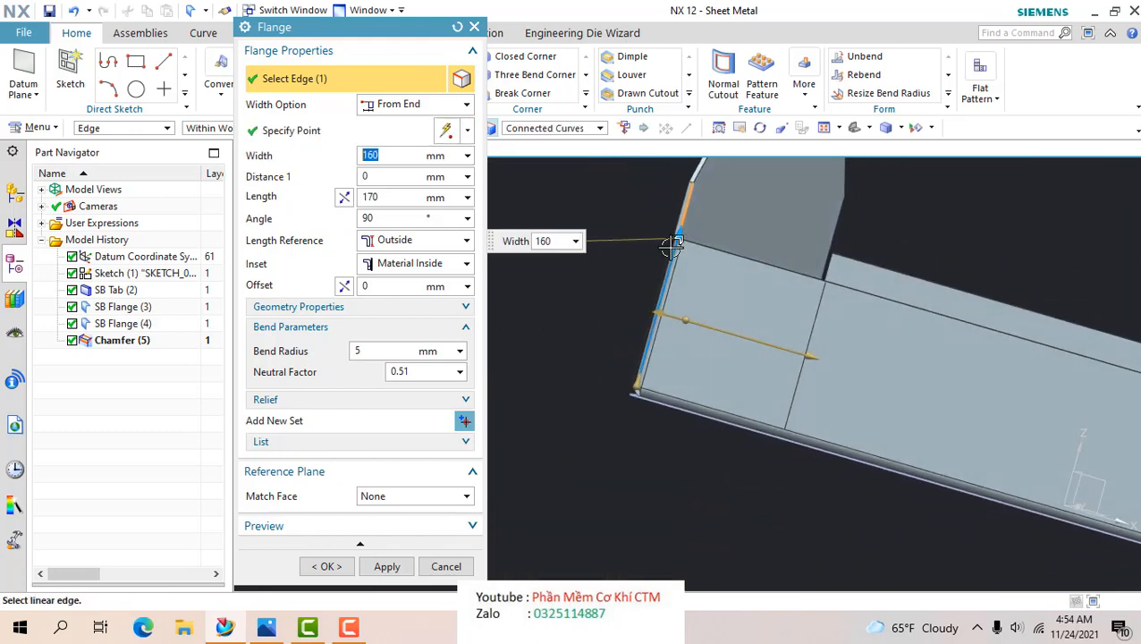
# - Examine the lower corner of the end flange where the corner flange's width starts, checking its distance and length settings
pyautogui.scroll(-5, 619, 422)
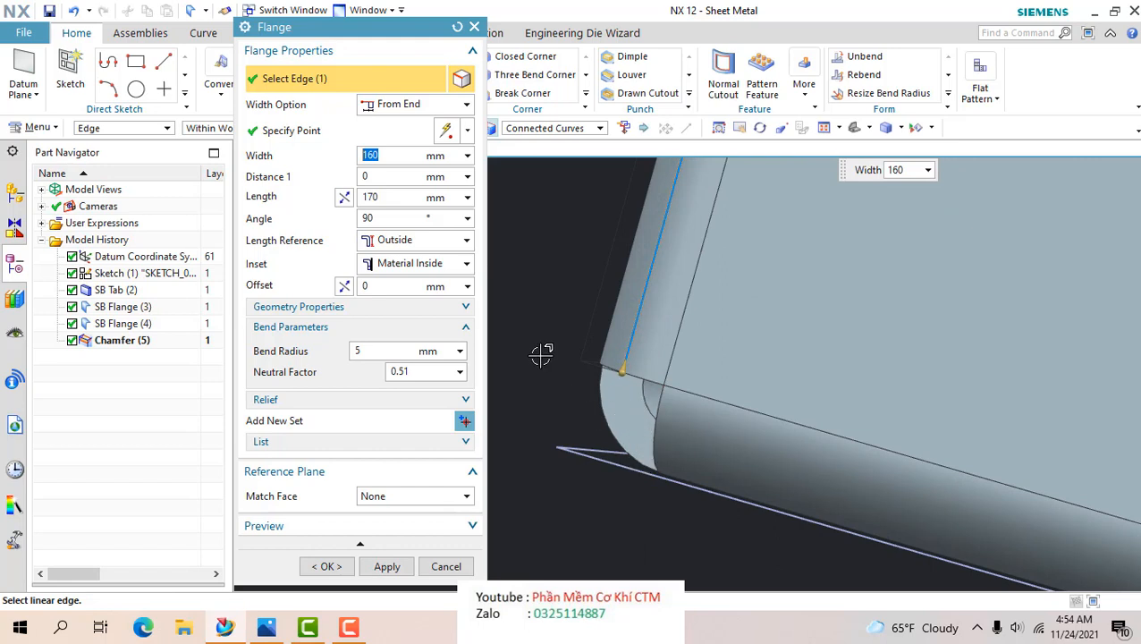
pyautogui.scroll(4, 500, 274)
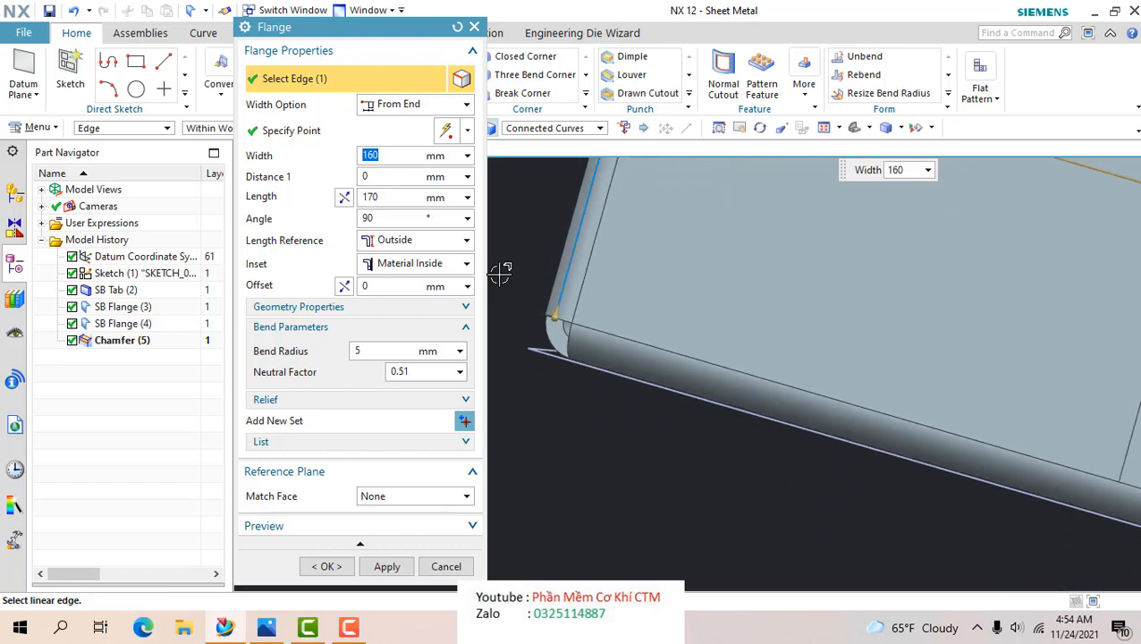
pyautogui.moveTo(379, 176); pyautogui.dragTo(325, 183)
pyautogui.scroll(-2, 535, 318)
pyautogui.scroll(-3, 535, 317)
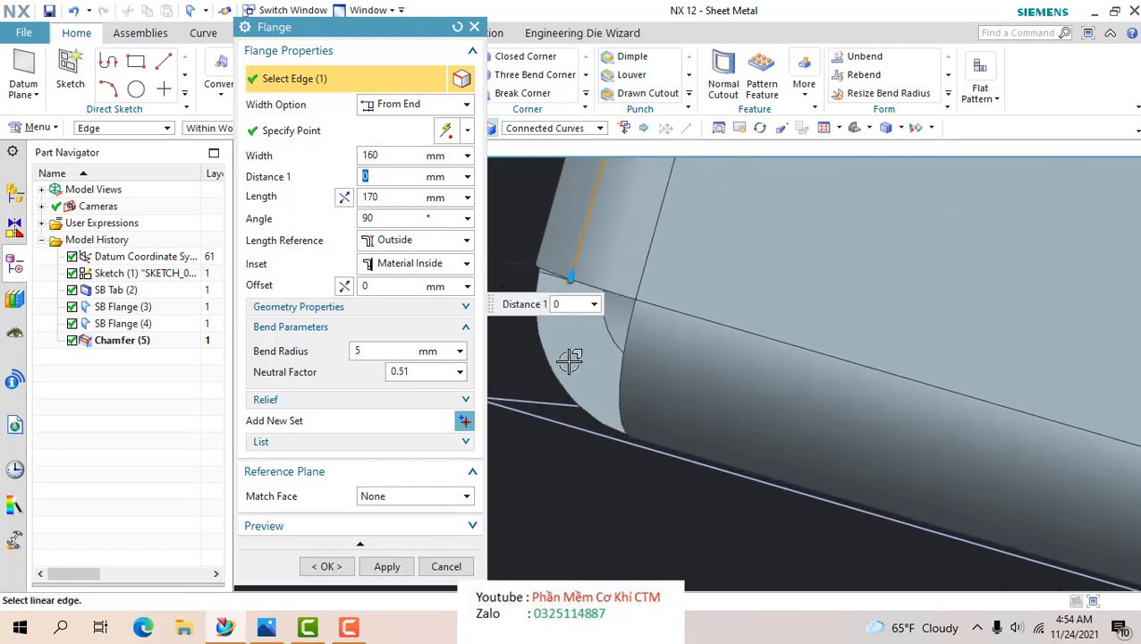
pyautogui.scroll(-2, 565, 260)
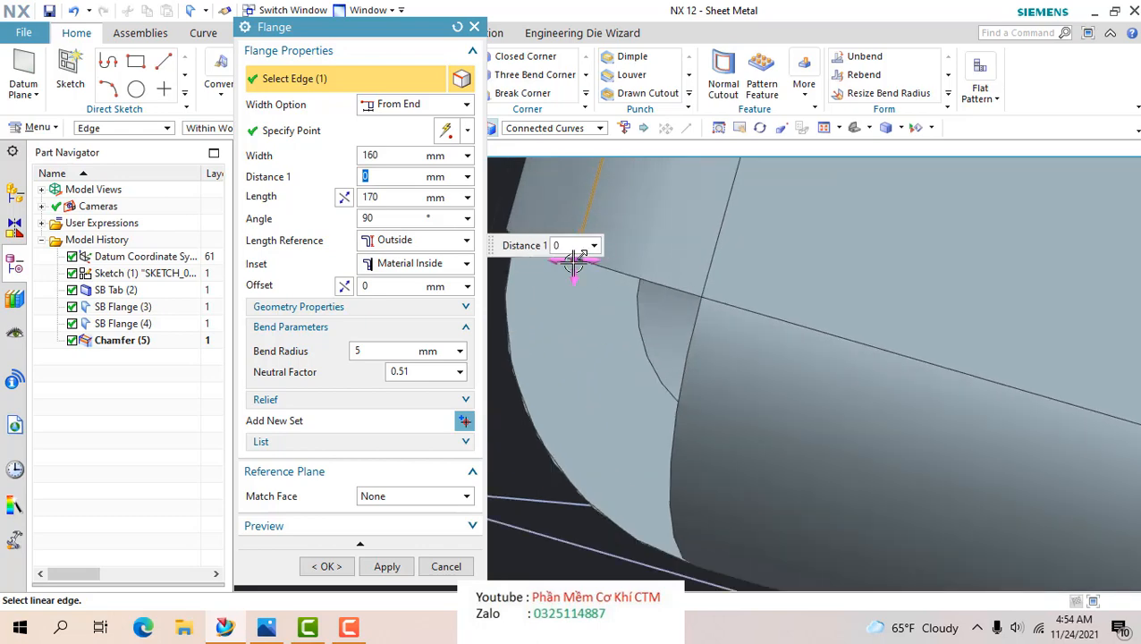
pyautogui.scroll(5, 633, 270)
pyautogui.moveTo(399, 195); pyautogui.dragTo(345, 202)
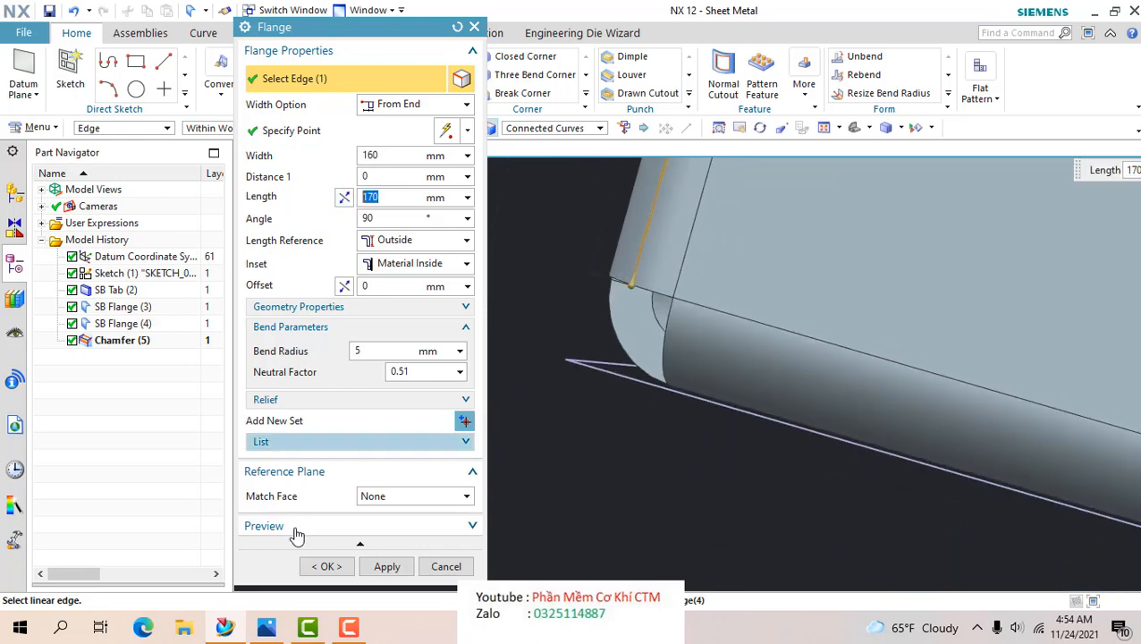
# - Switch to Photos and check the corner tab's length and offset in detail H of the reference drawing
pyautogui.click(266, 627)
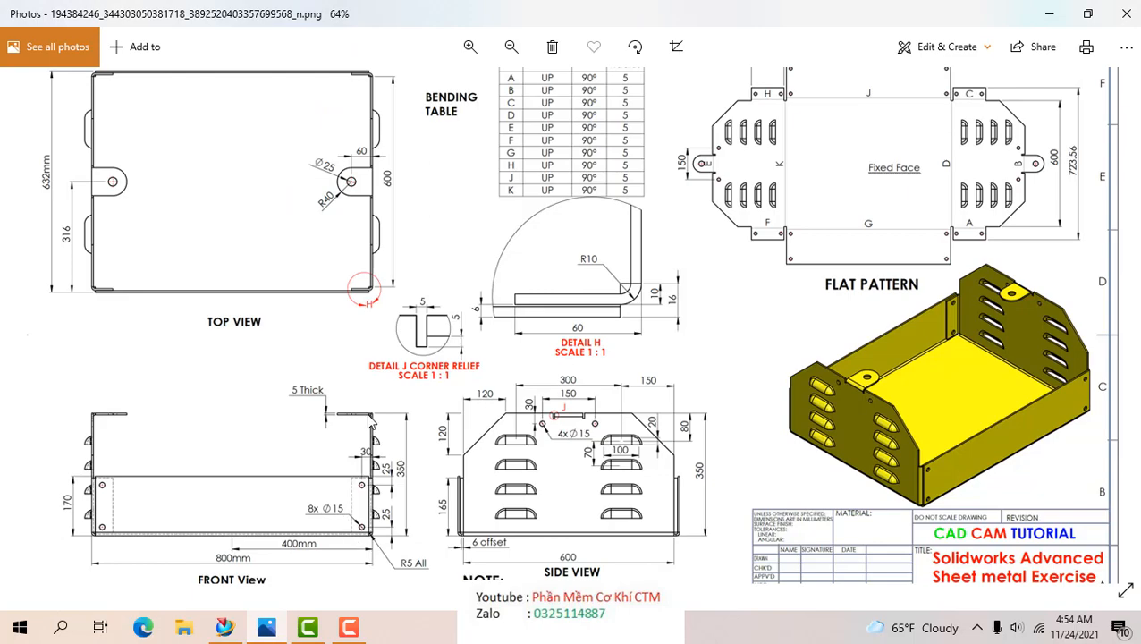
pyautogui.scroll(2, 365, 300)
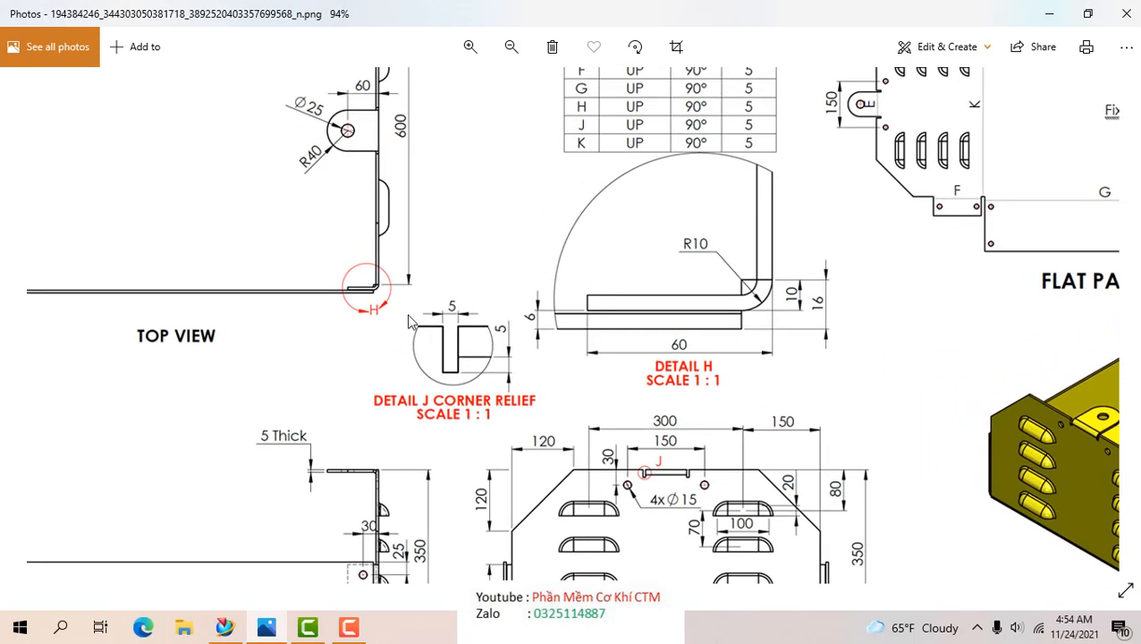
pyautogui.scroll(-3, 380, 309)
pyautogui.scroll(1, 394, 315)
pyautogui.scroll(1, 453, 325)
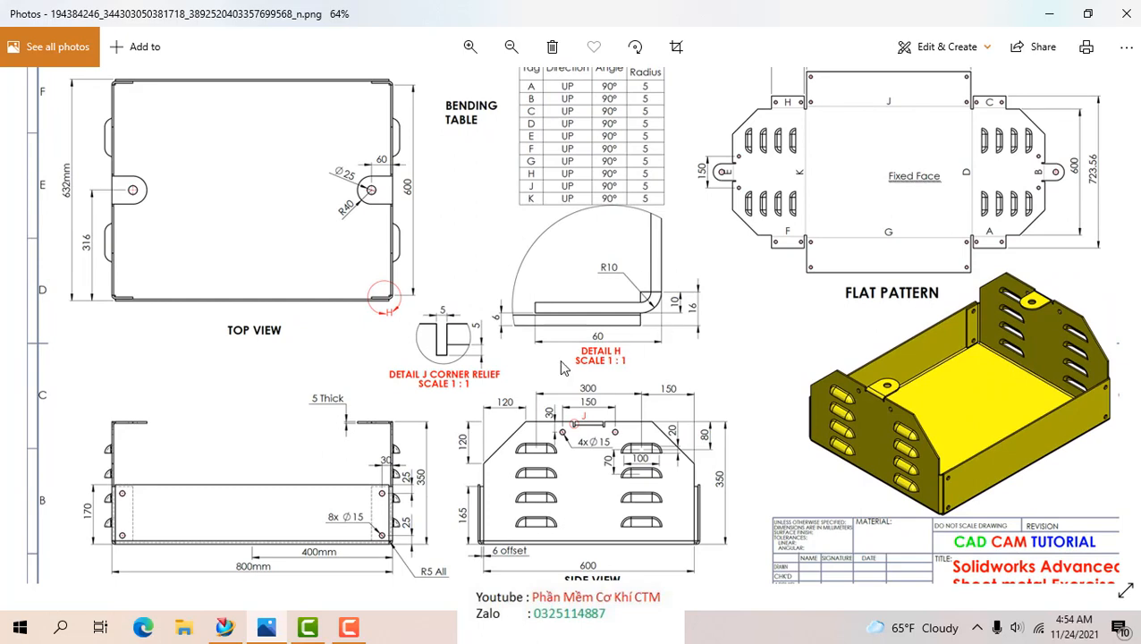
# - Return to NX and set the corner flange's length to 60 mm
pyautogui.click(224, 629)
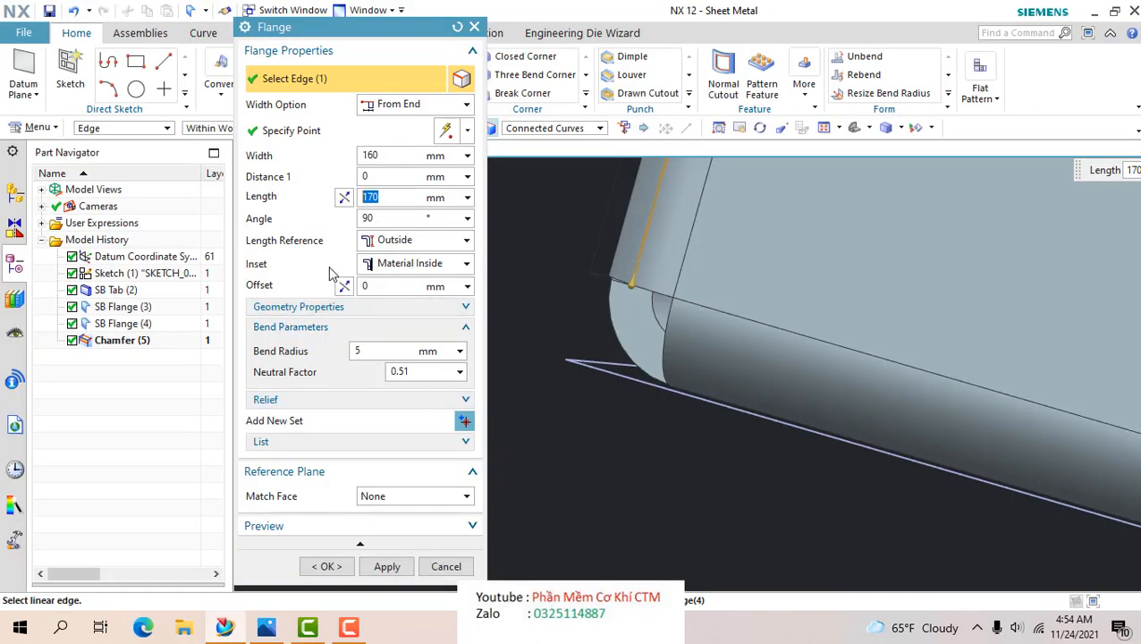
pyautogui.click(384, 155)
pyautogui.click(390, 197)
pyautogui.write('60')
pyautogui.press('Return')
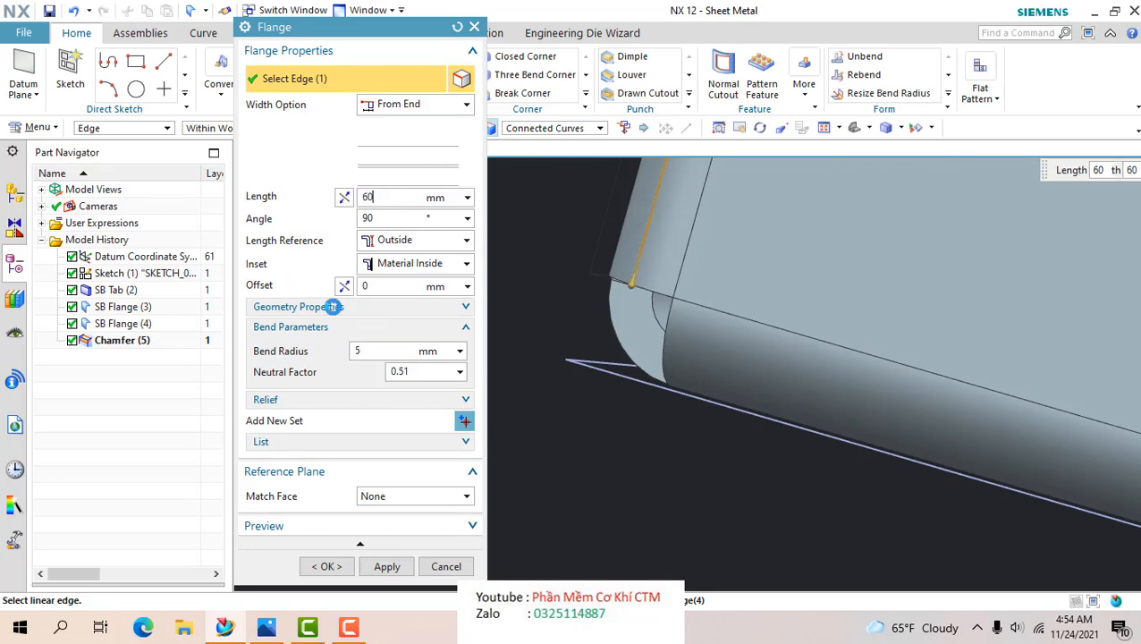
# - Set the corner flange's offset to 5 mm
pyautogui.moveTo(697, 322); pyautogui.dragTo(705, 380, button='middle')
pyautogui.scroll(4, 704, 382)
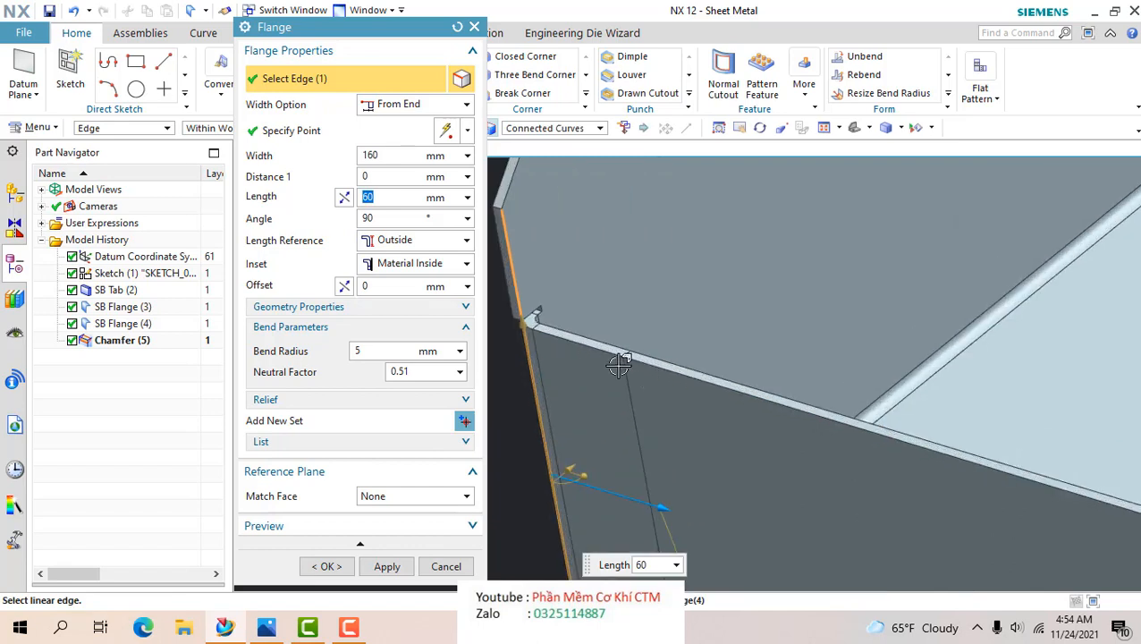
pyautogui.scroll(-2, 770, 293)
pyautogui.scroll(2, 617, 341)
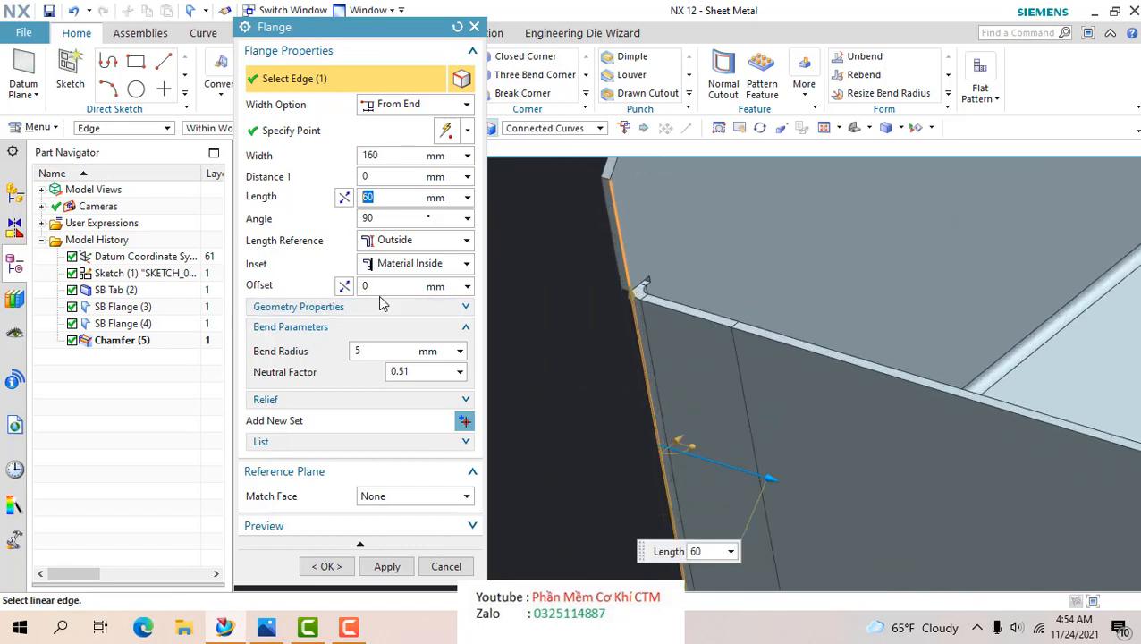
pyautogui.click(370, 286)
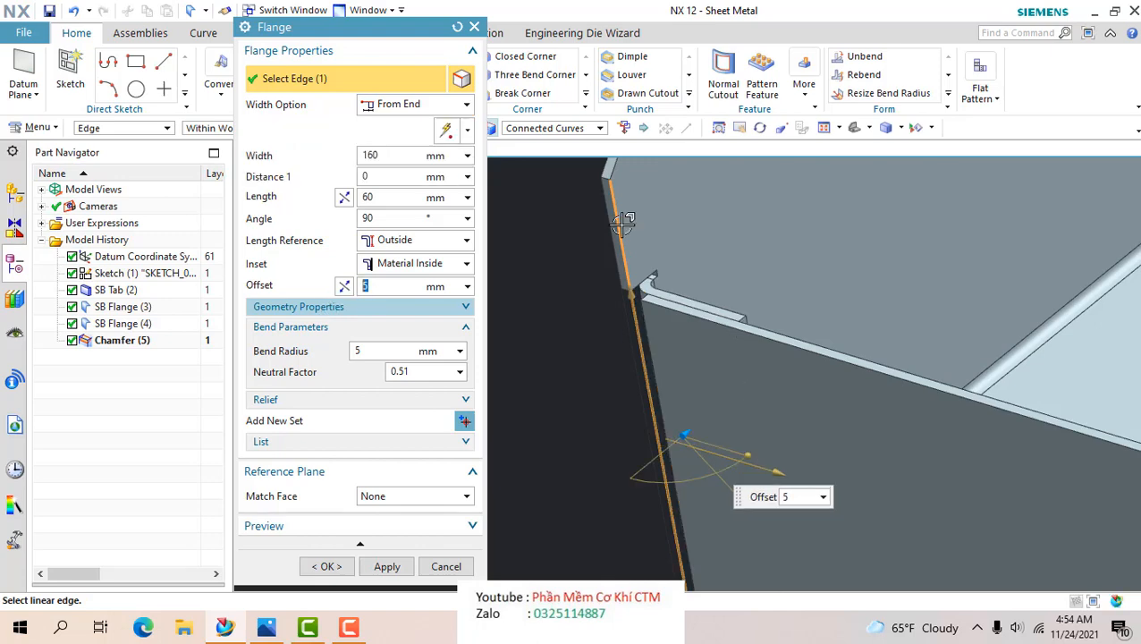
pyautogui.moveTo(626, 214); pyautogui.dragTo(698, 335, button='middle')
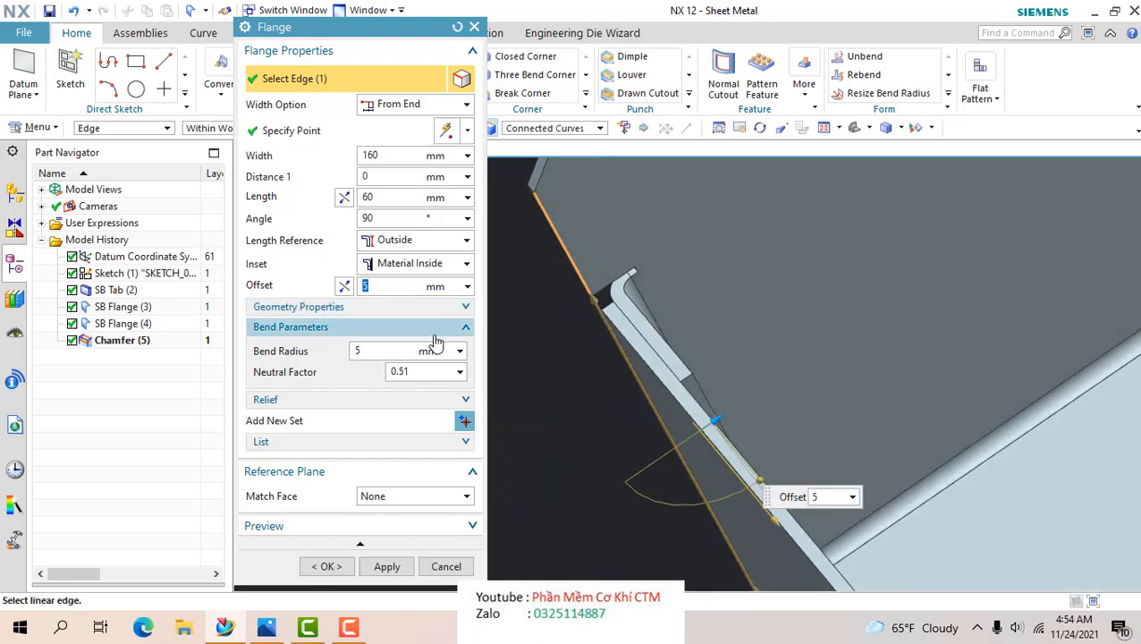
# - Try a 10 mm offset for the corner flange, set it back to 5 mm and create the flange
pyautogui.moveTo(534, 320); pyautogui.dragTo(603, 367, button='middle')
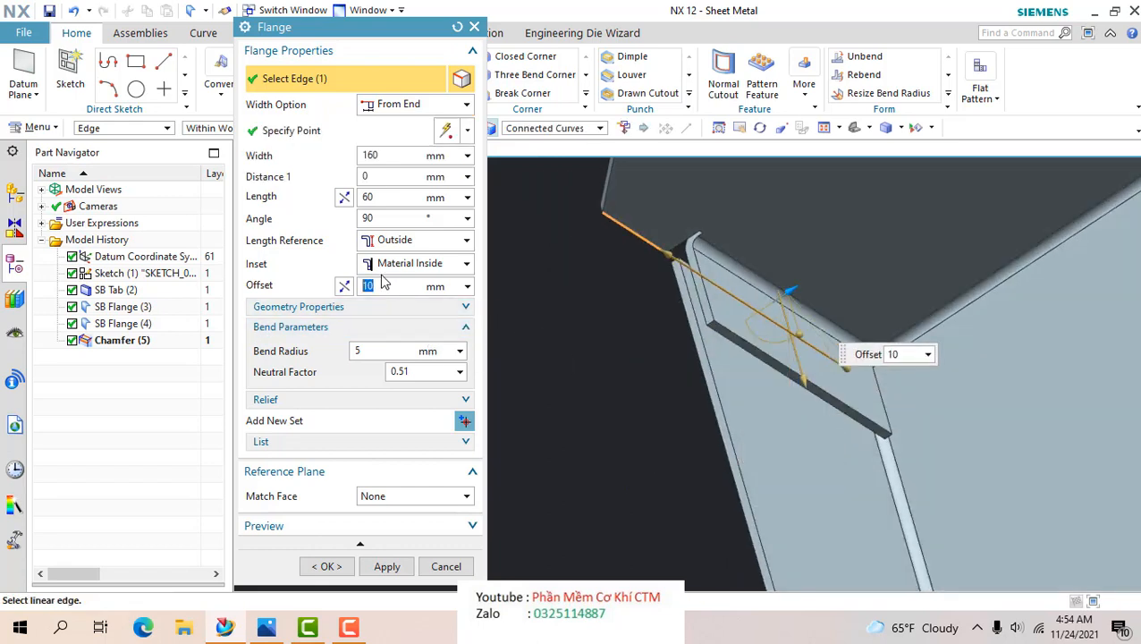
pyautogui.write('5')
pyautogui.press('Return')
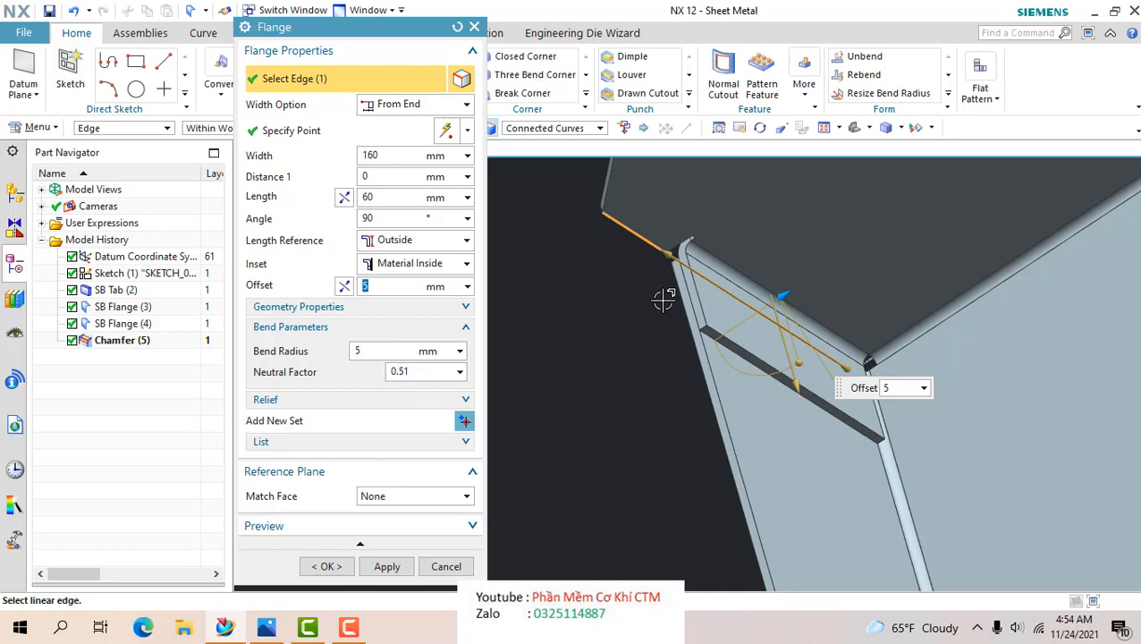
pyautogui.moveTo(664, 302); pyautogui.dragTo(695, 264, button='middle')
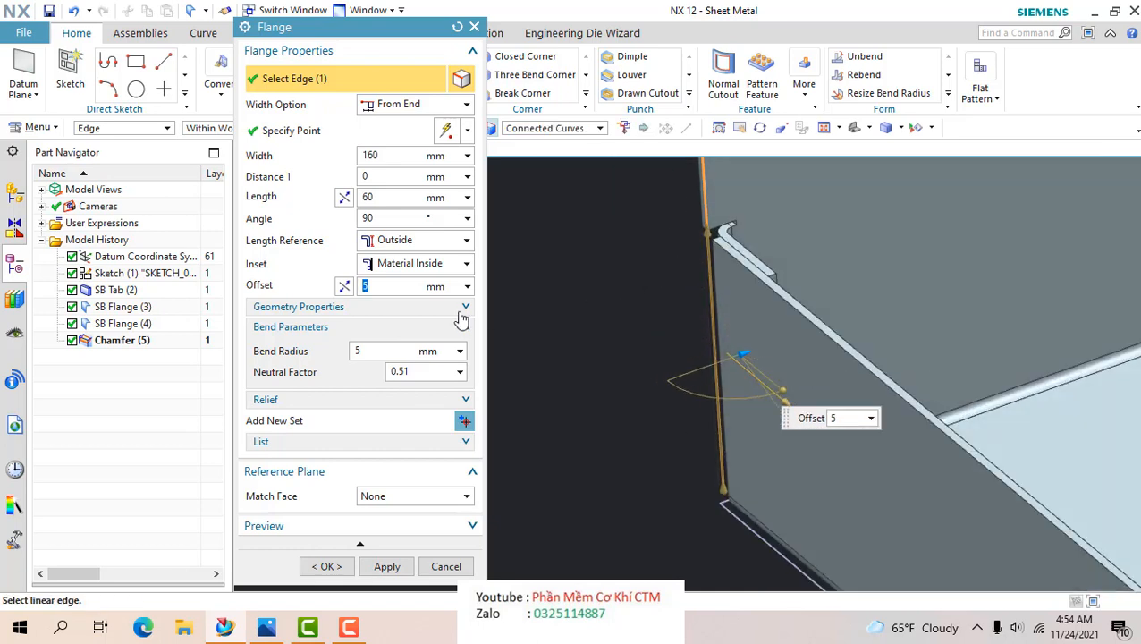
pyautogui.click(372, 350)
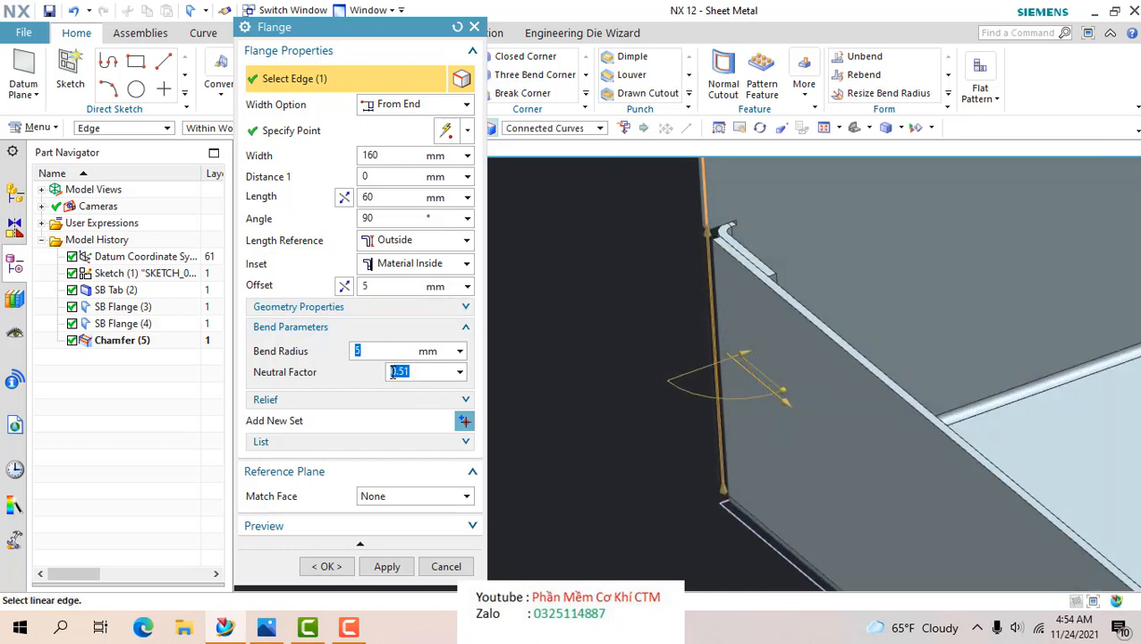
pyautogui.click(327, 567)
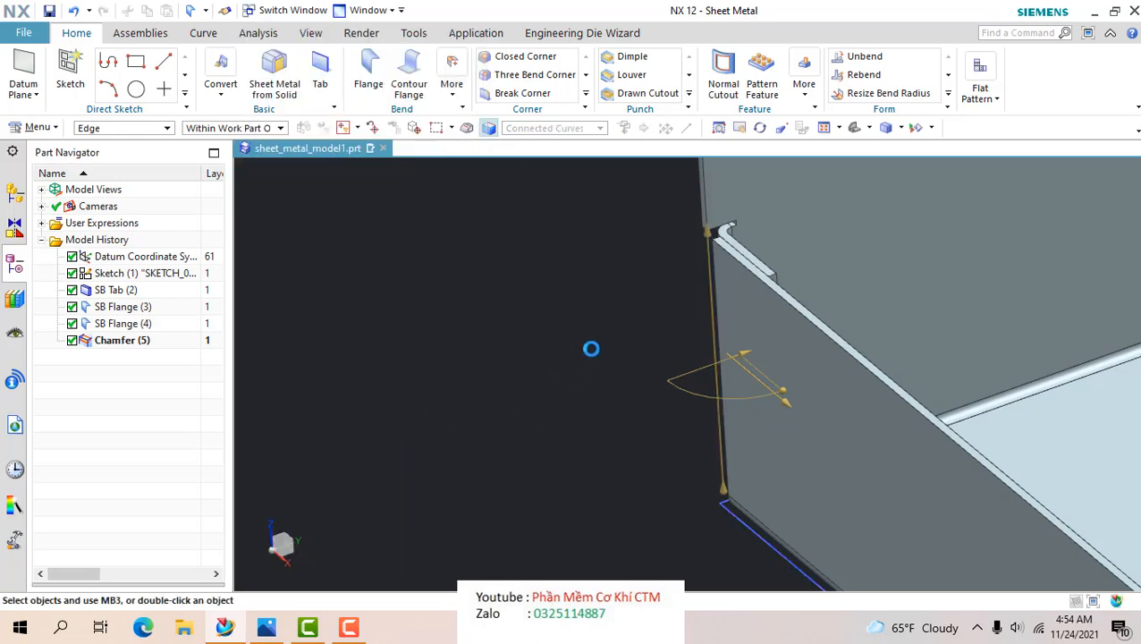
# - Mirror the corner flange to the tray's opposite end with Mirror Feature, using the existing YZ datum plane
pyautogui.moveTo(591, 349); pyautogui.dragTo(624, 339, button='middle')
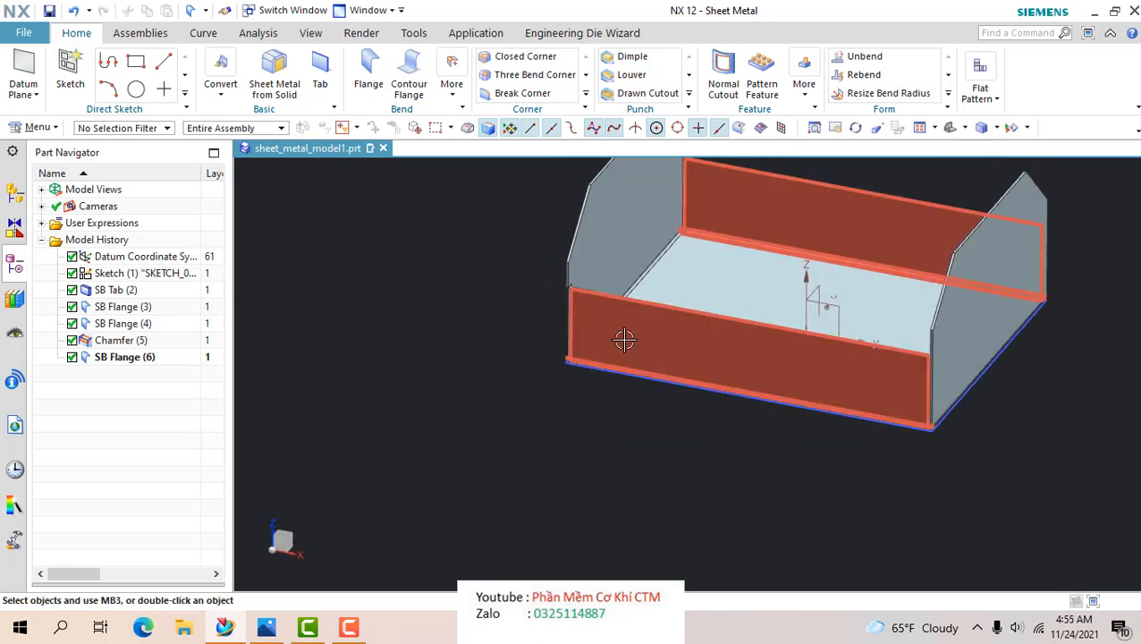
pyautogui.scroll(-4, 626, 336)
pyautogui.scroll(3, 758, 248)
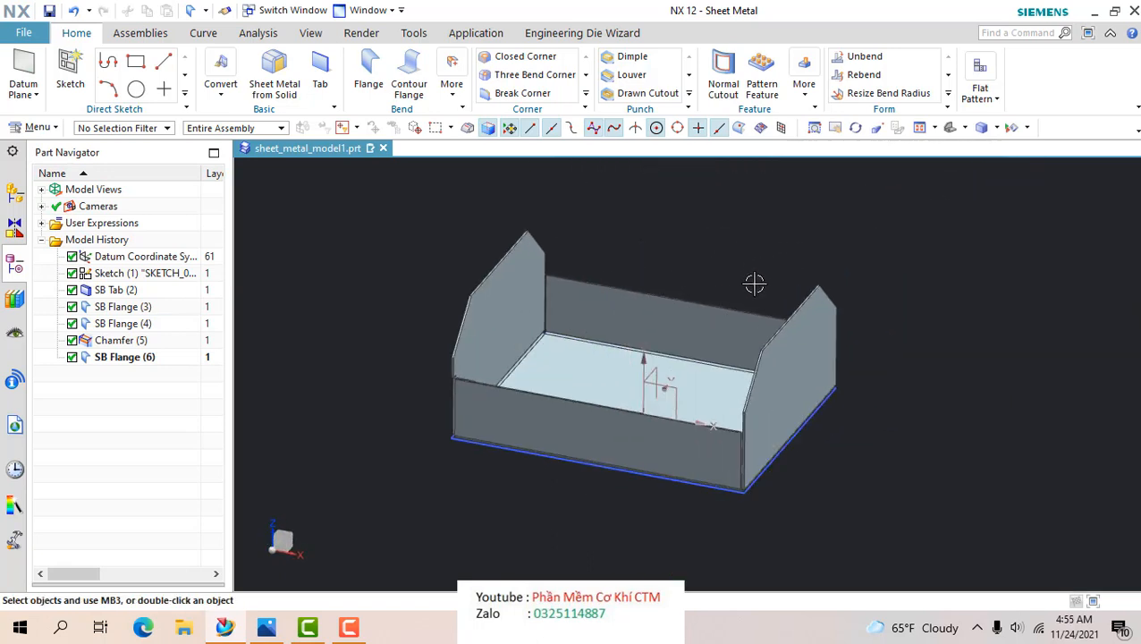
pyautogui.click(804, 91)
pyautogui.click(943, 184)
pyautogui.click(121, 361)
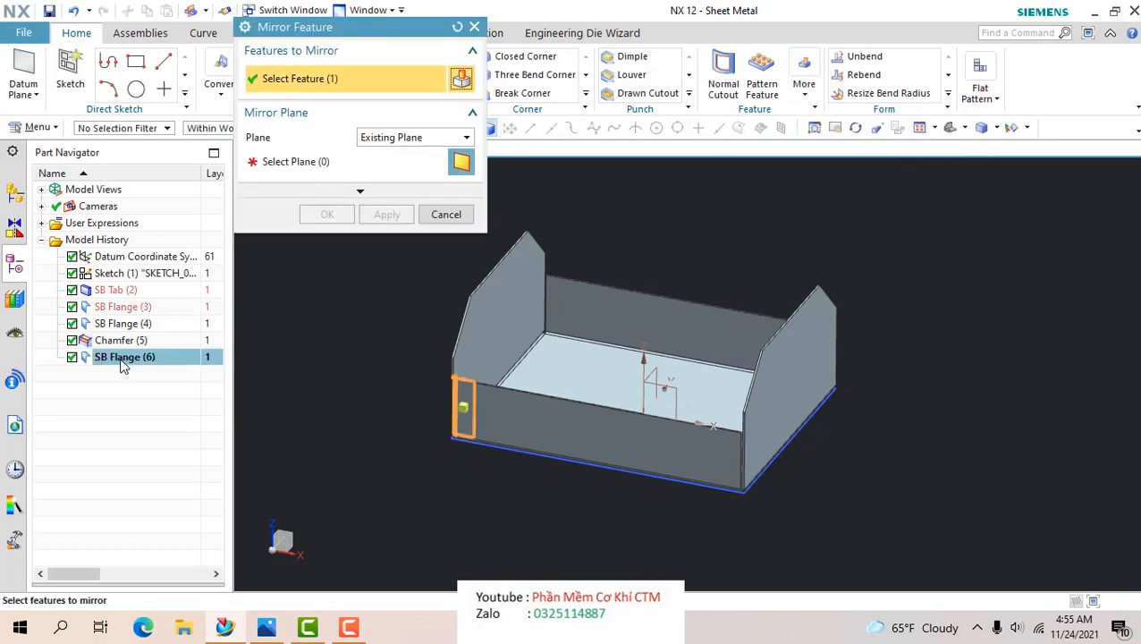
pyautogui.click(372, 139)
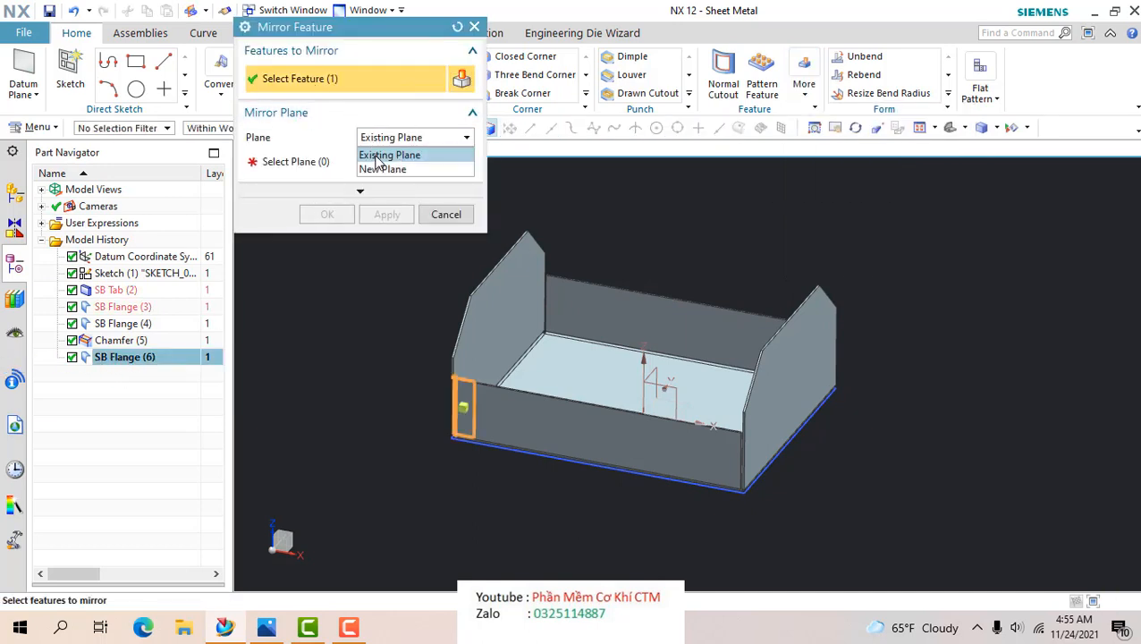
pyautogui.click(376, 155)
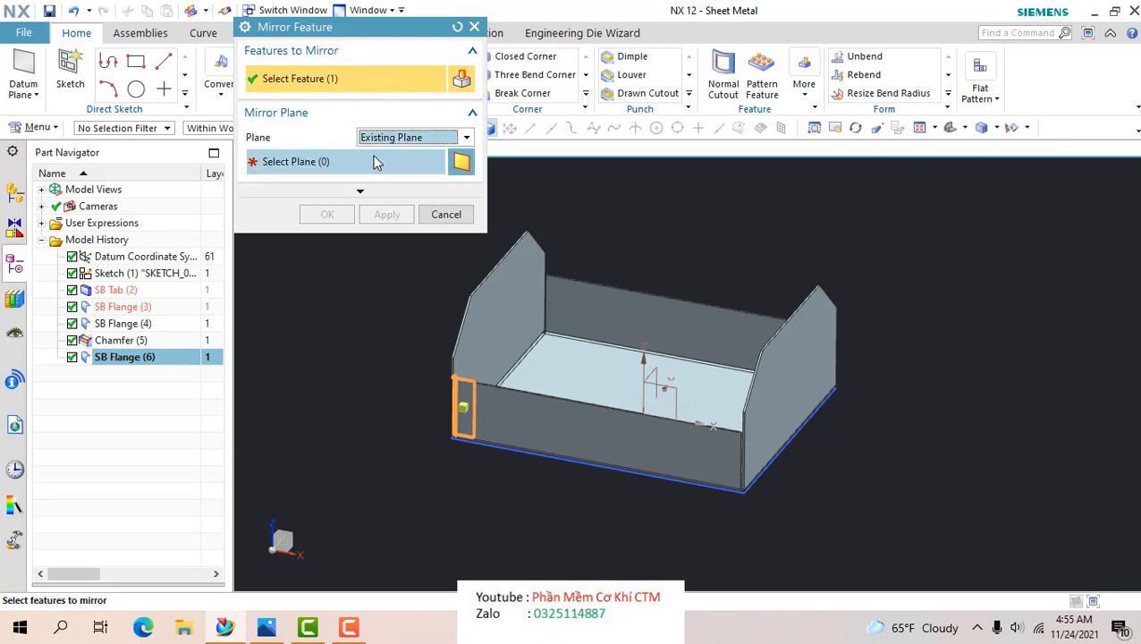
pyautogui.click(392, 138)
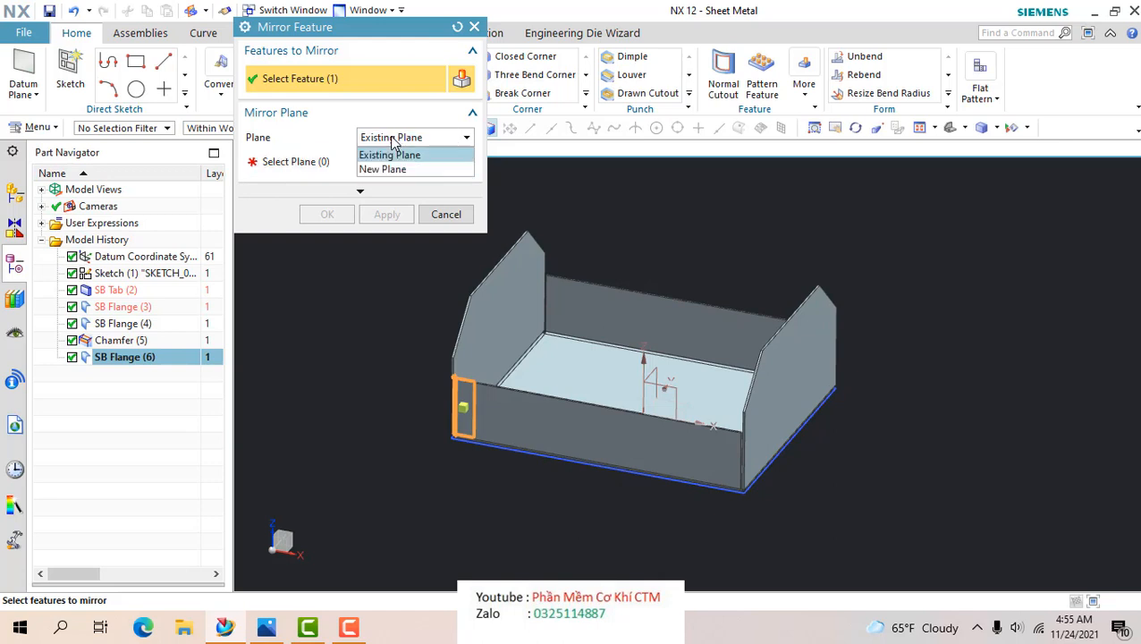
pyautogui.click(391, 138)
pyautogui.click(318, 165)
pyautogui.scroll(3, 650, 359)
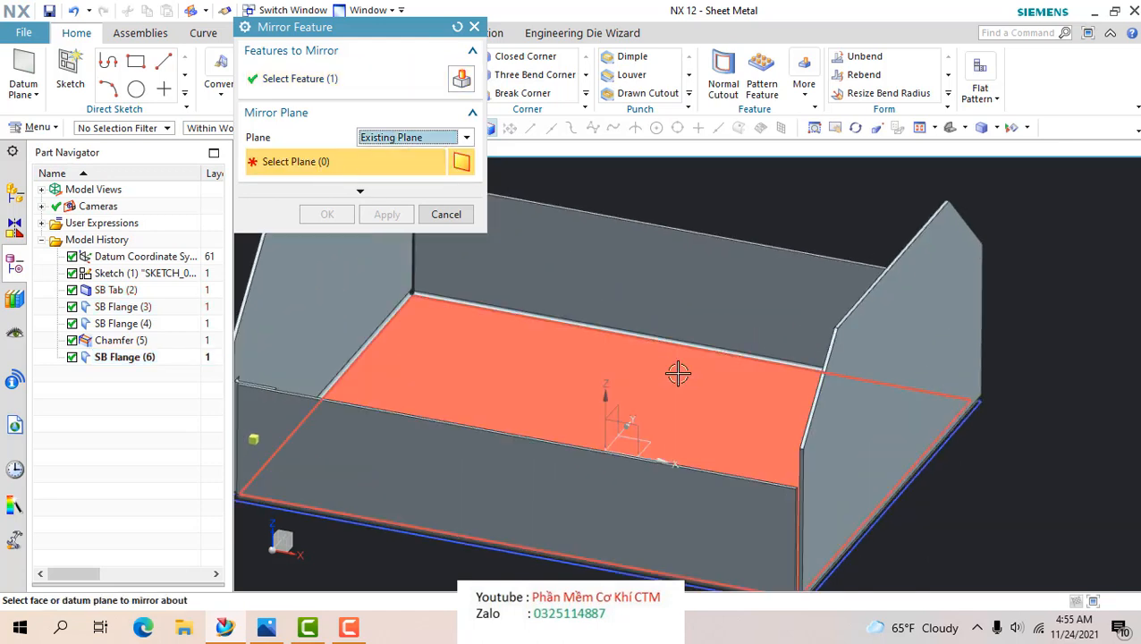
pyautogui.click(617, 407)
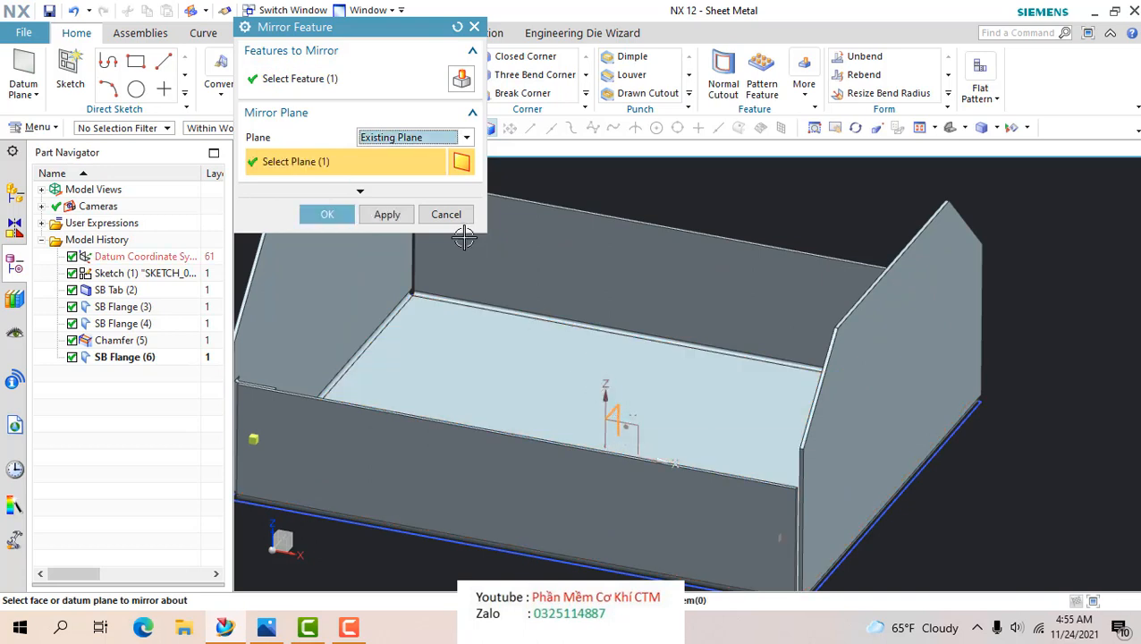
pyautogui.click(387, 222)
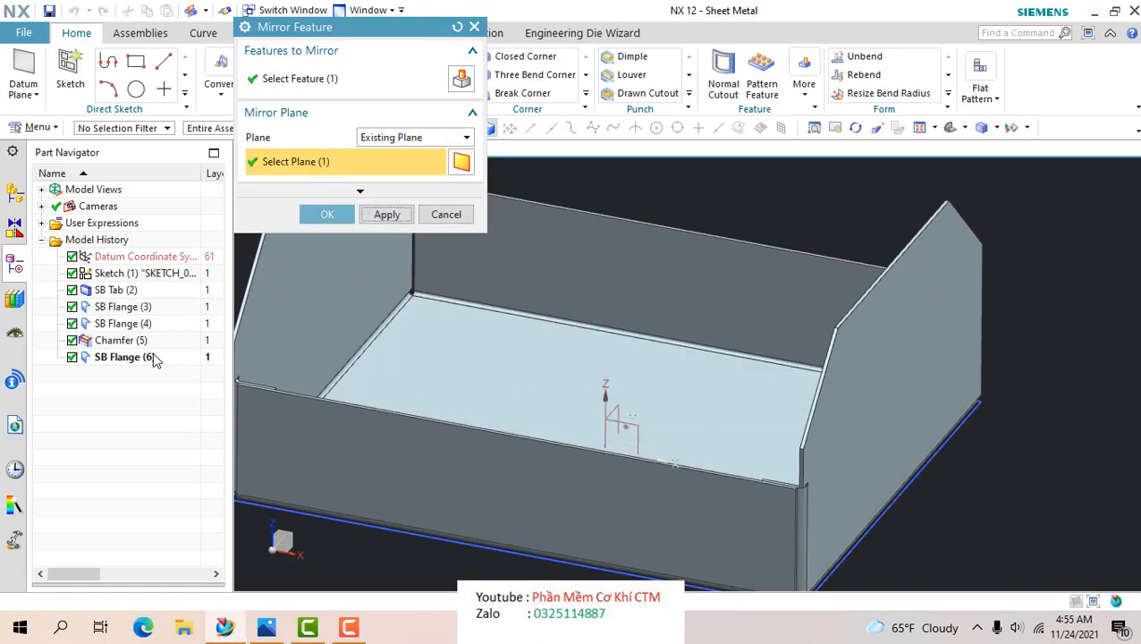
# - Mirror the corner flange and its mirrored copy to the tray's back side about the existing XZ datum plane
pyautogui.click(122, 357)
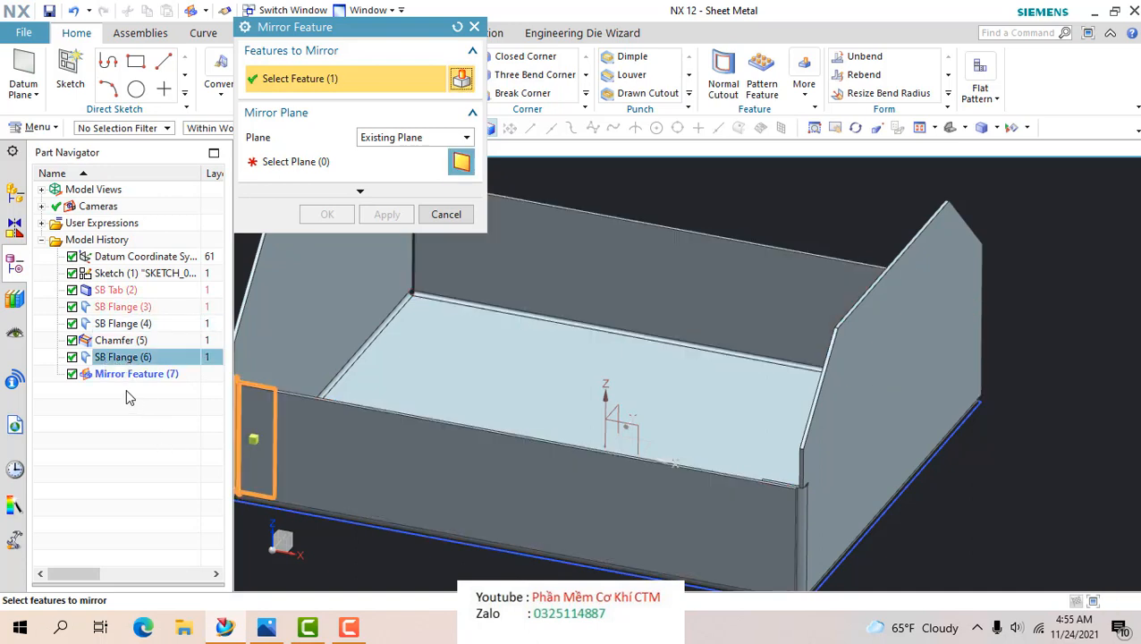
pyautogui.click(135, 374)
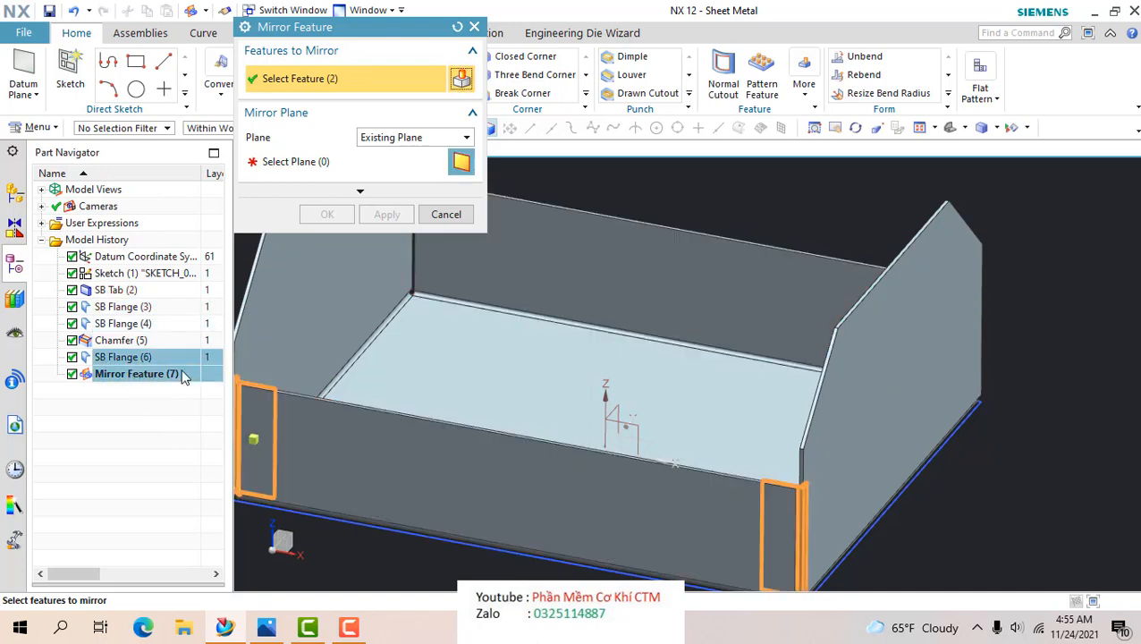
pyautogui.click(269, 162)
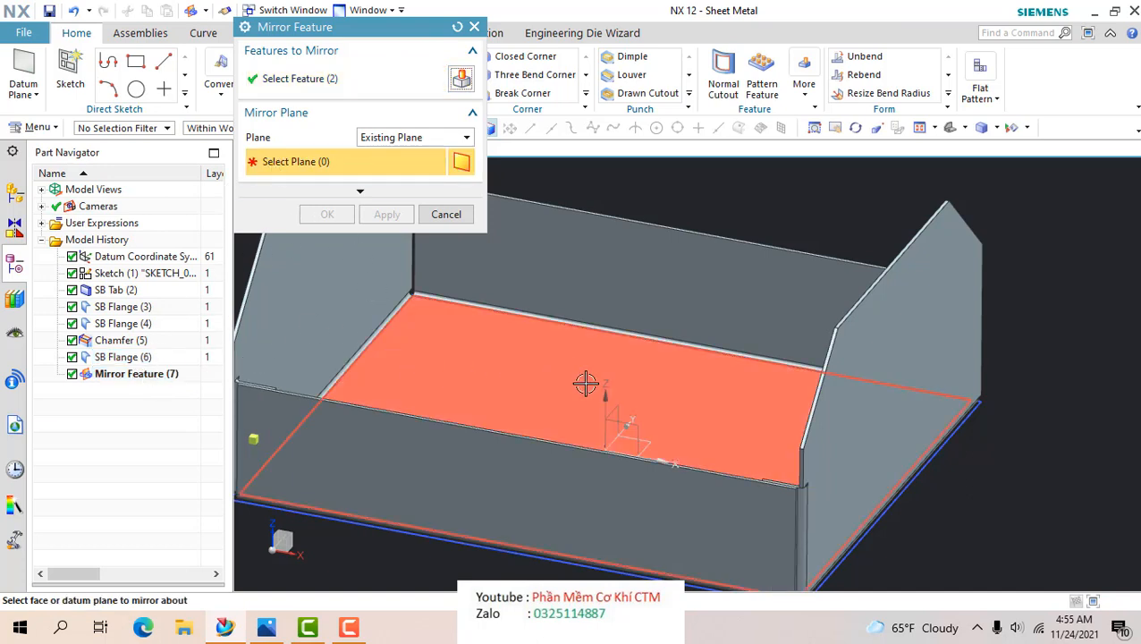
pyautogui.click(636, 425)
pyautogui.click(385, 215)
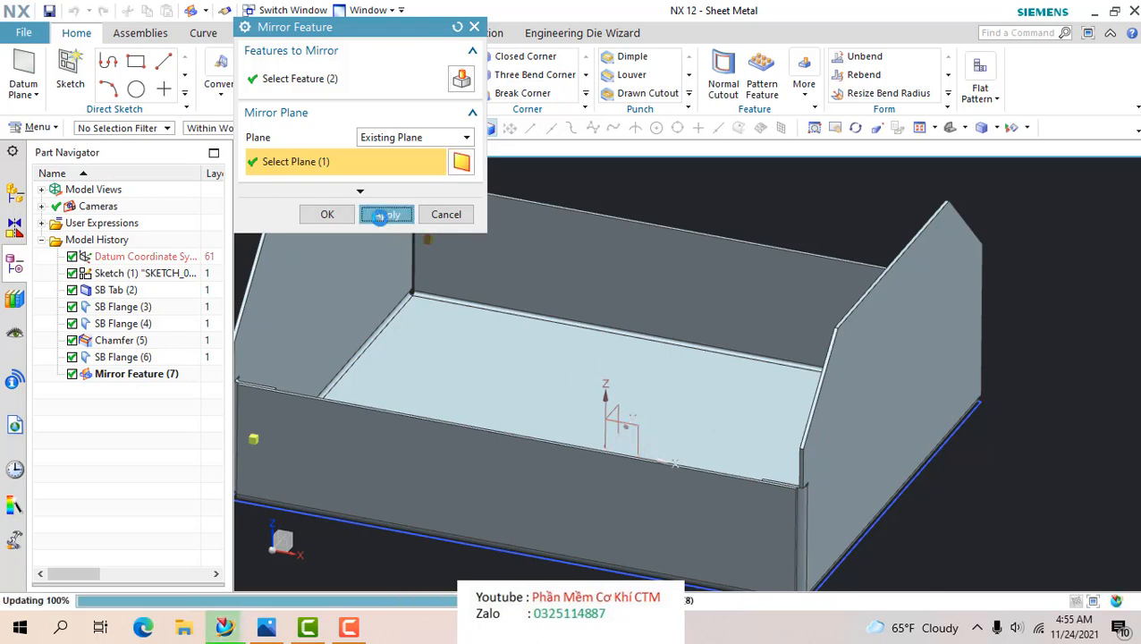
pyautogui.scroll(-6, 585, 362)
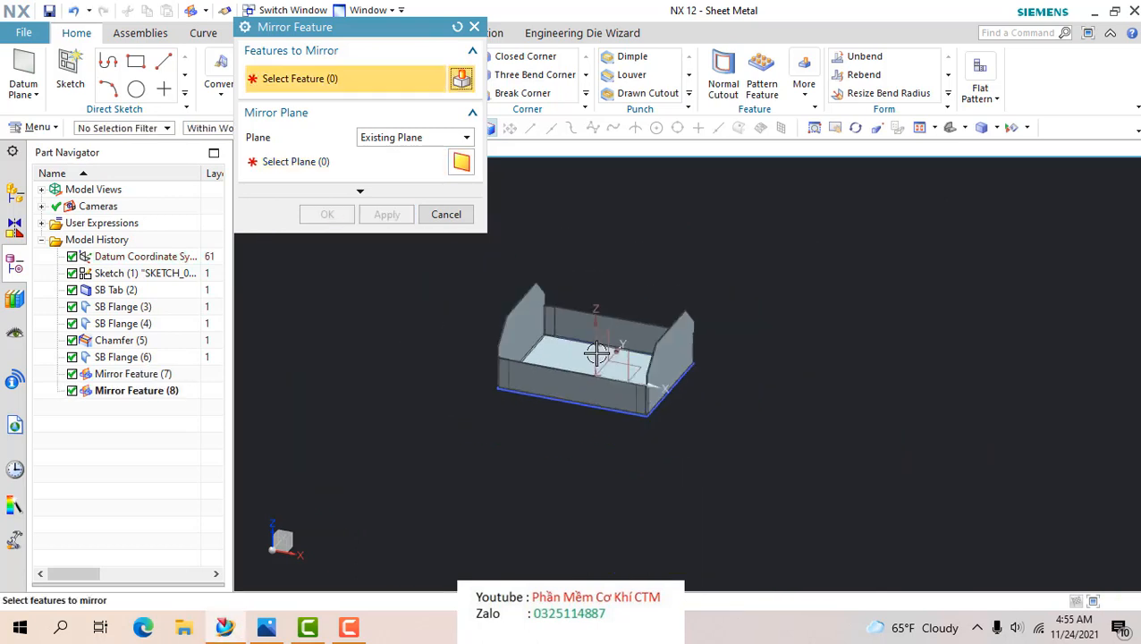
pyautogui.moveTo(598, 353); pyautogui.dragTo(493, 383, button='middle')
pyautogui.click(438, 217)
# - Inspect the mirrored corner tabs and switch to Photos to compare them with the reference drawing
pyautogui.scroll(3, 637, 382)
pyautogui.scroll(5, 538, 433)
pyautogui.scroll(-5, 517, 385)
pyautogui.scroll(3, 550, 359)
pyautogui.click(269, 630)
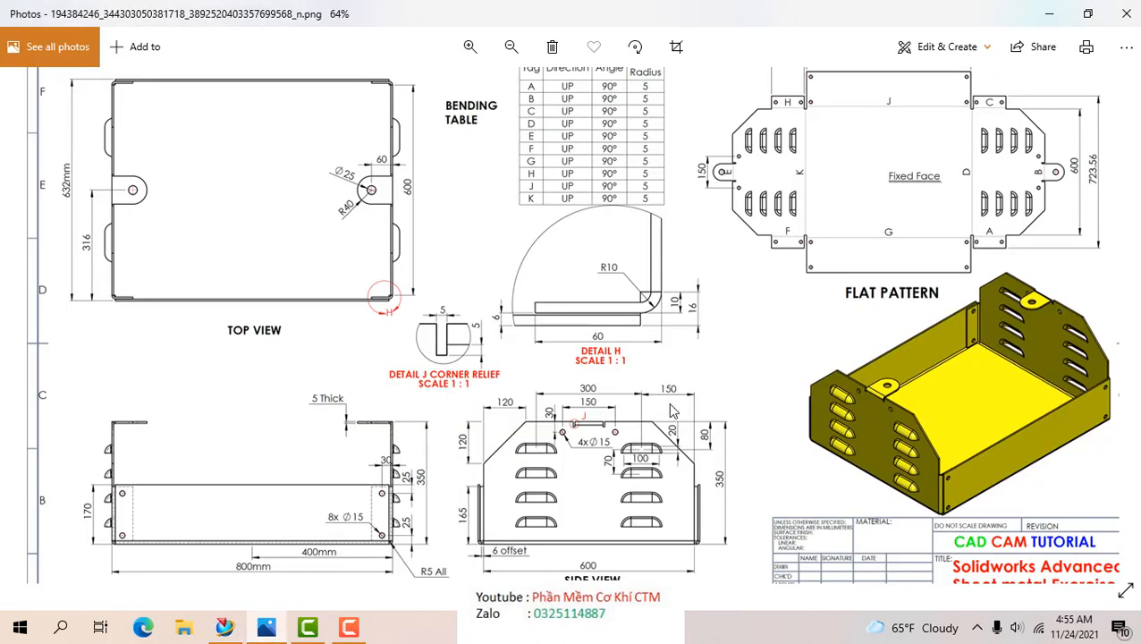
pyautogui.scroll(1, 888, 436)
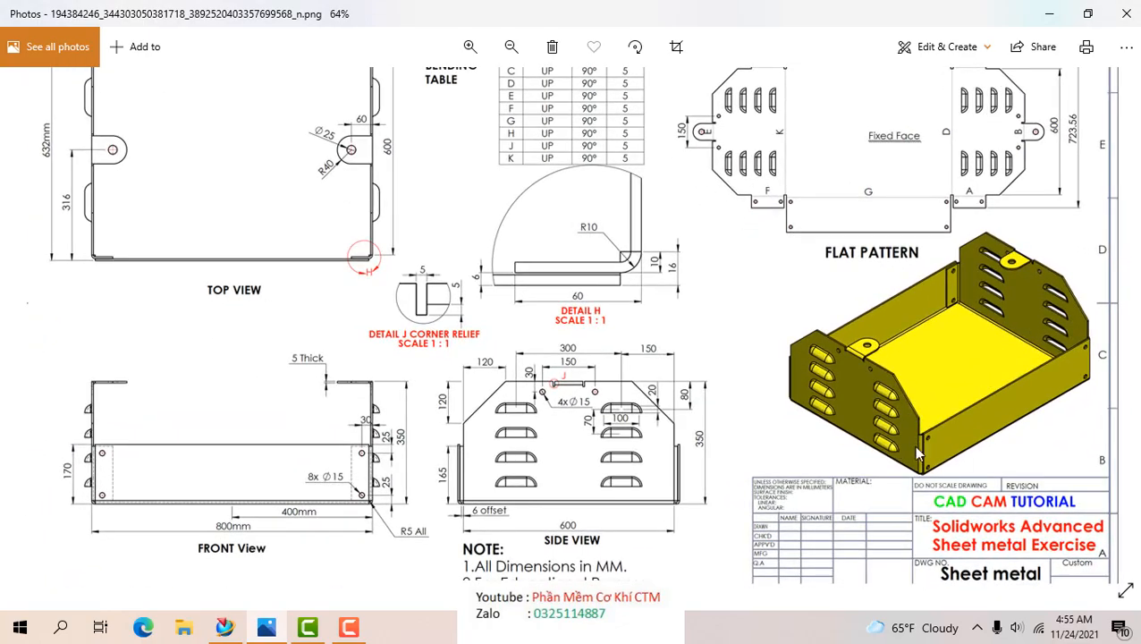
# - Examine the reference drawing for the dimensions of the rounded centre tab and its hole on the end flanges
pyautogui.scroll(-1, 913, 445)
pyautogui.scroll(3, 863, 384)
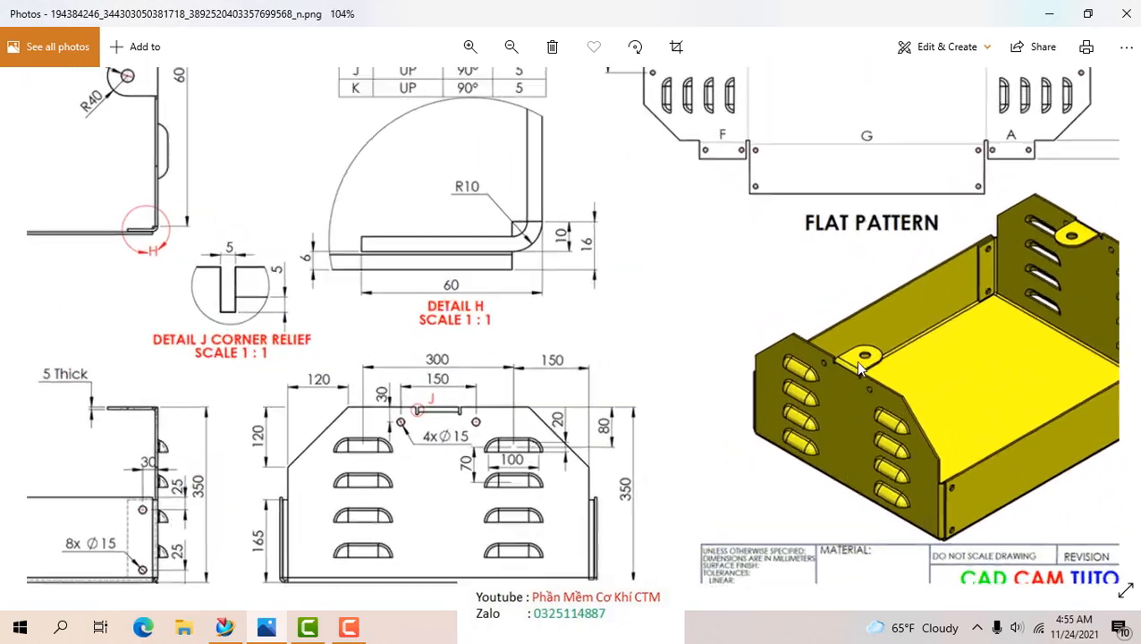
pyautogui.scroll(-4, 848, 337)
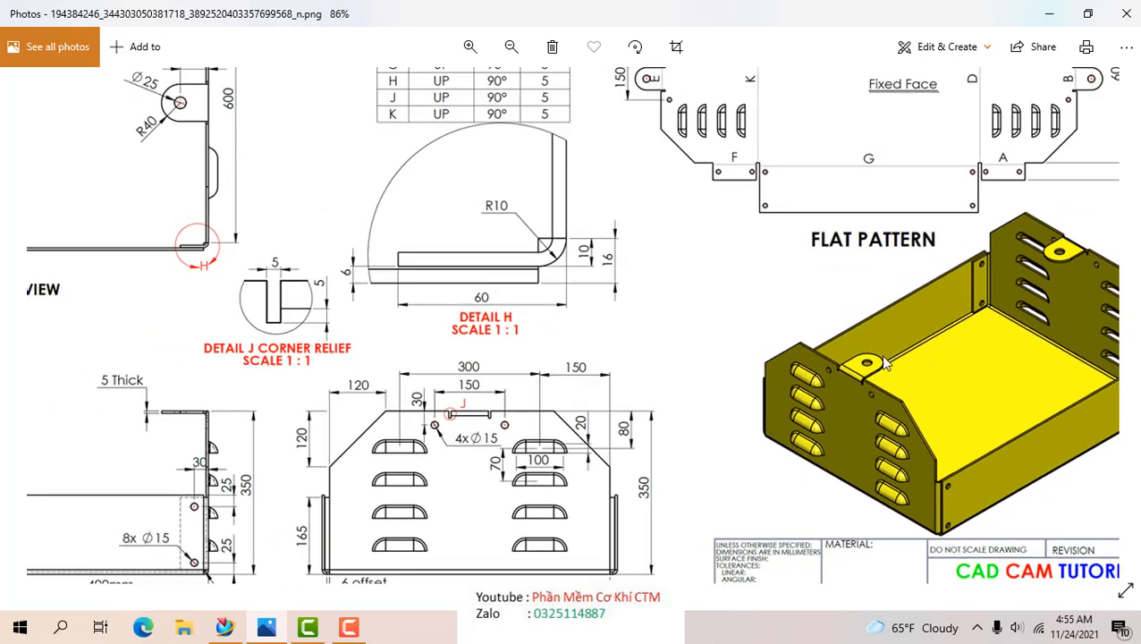
pyautogui.scroll(-1, 747, 451)
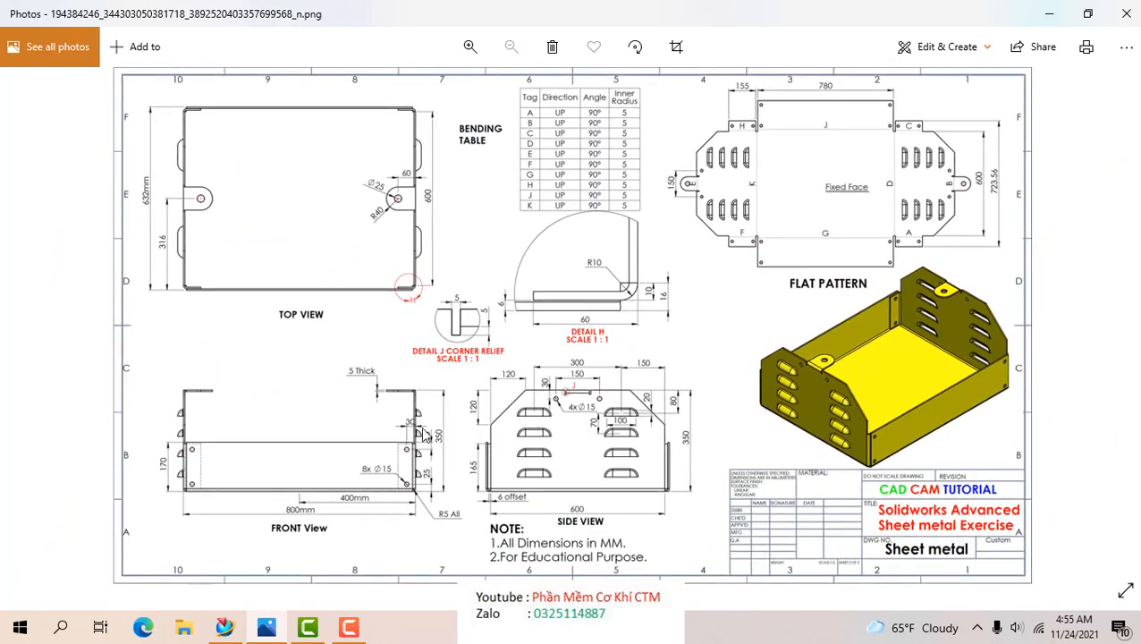
pyautogui.scroll(5, 371, 172)
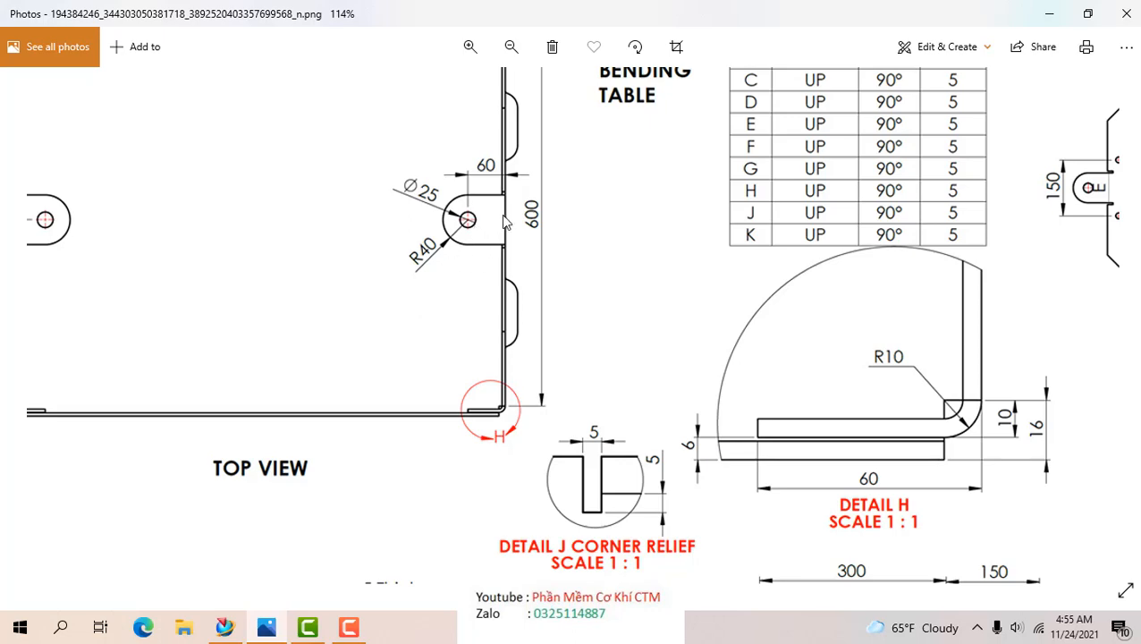
pyautogui.scroll(-3, 505, 221)
pyautogui.scroll(3, 358, 161)
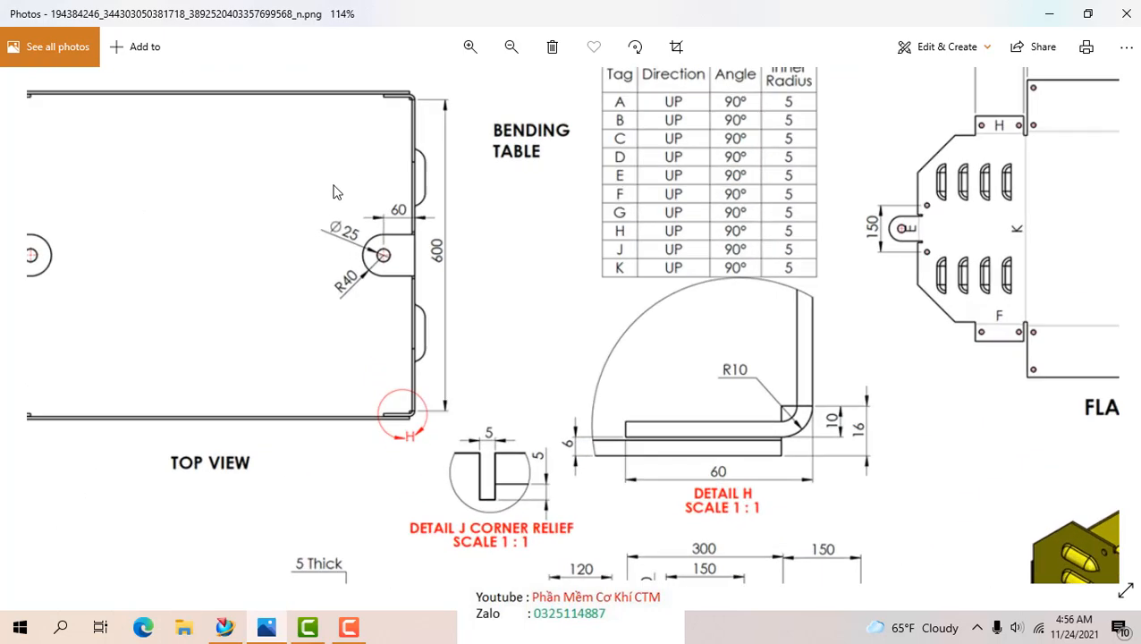
pyautogui.scroll(-2, 379, 303)
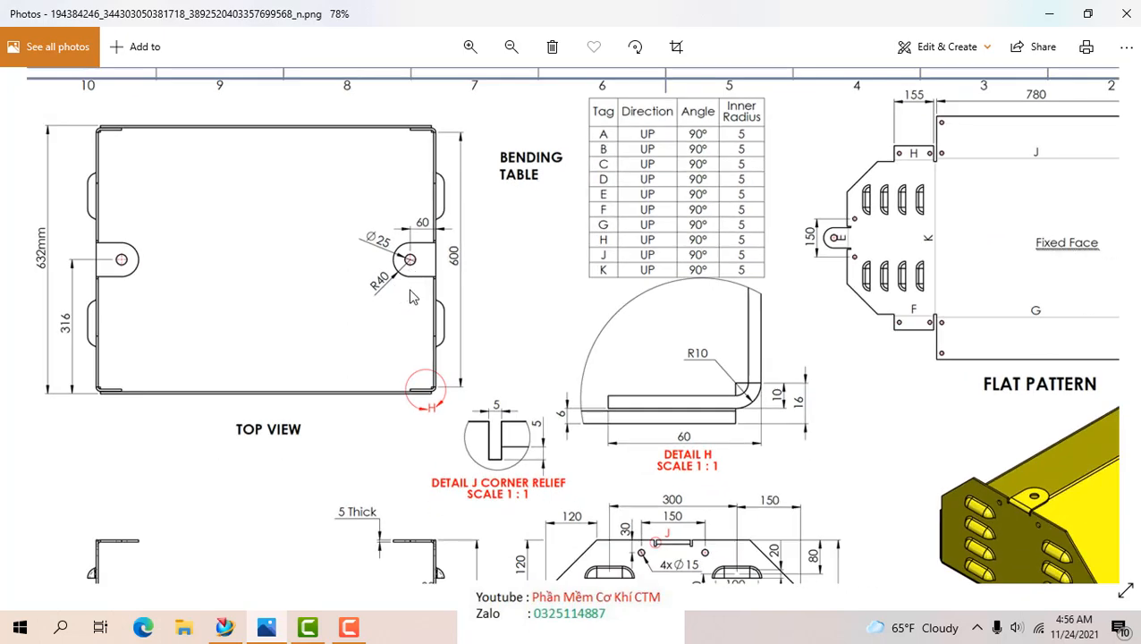
pyautogui.scroll(2, 413, 297)
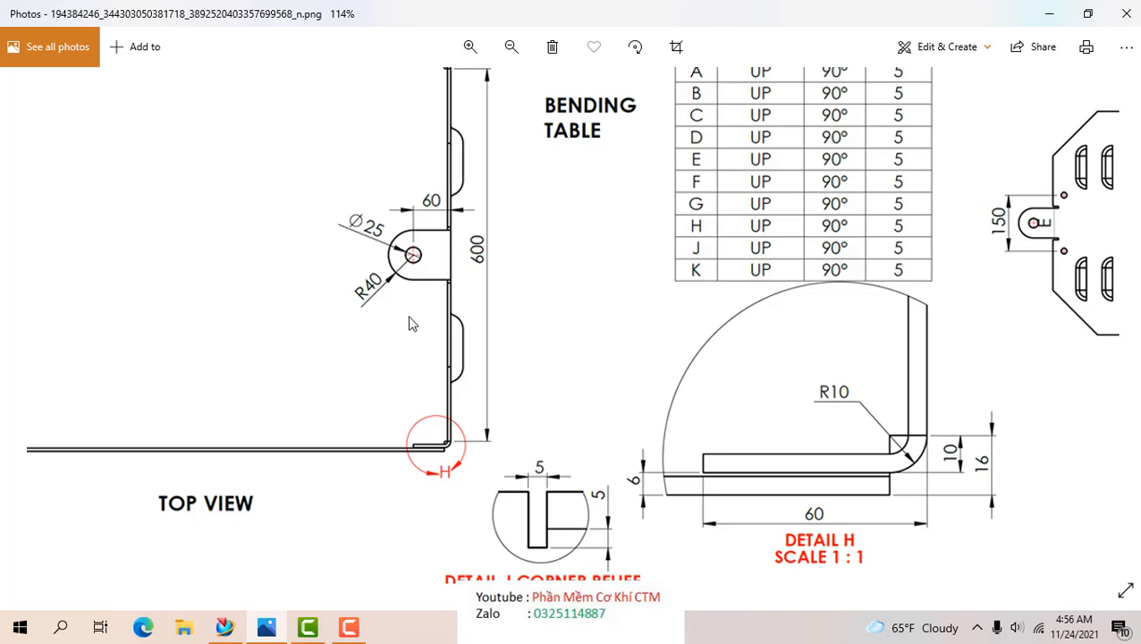
pyautogui.scroll(-3, 410, 318)
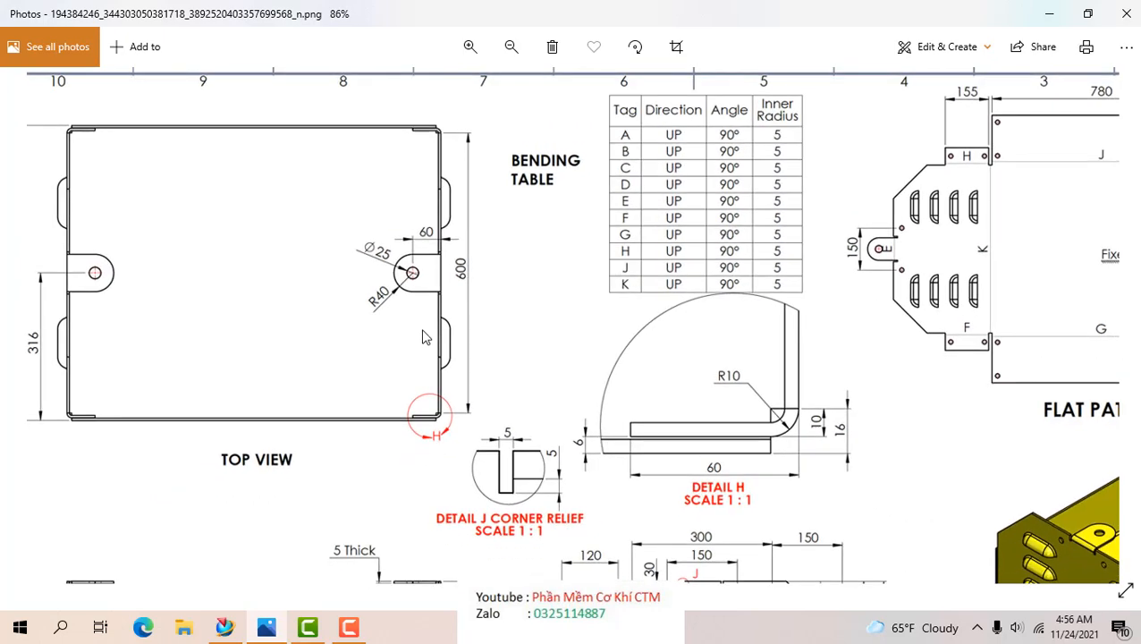
pyautogui.scroll(-2, 425, 337)
pyautogui.scroll(4, 372, 276)
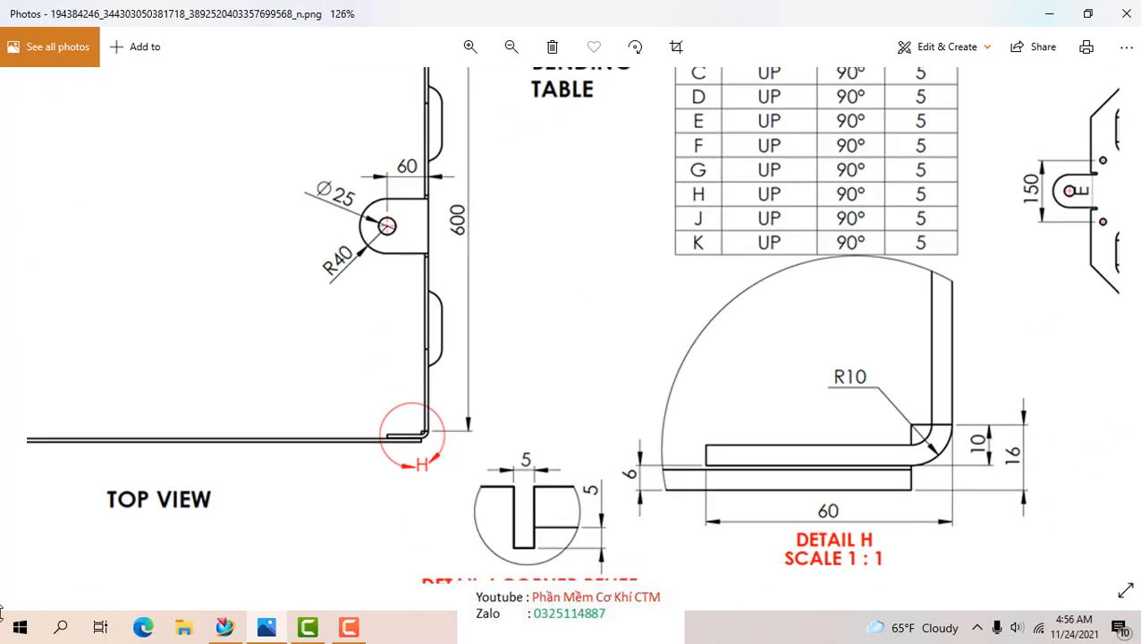
# - Switch to NX and start a flange on the end wall's upper edge, using the At Center width option with an 80 mm width
pyautogui.click(221, 636)
pyautogui.scroll(-4, 388, 293)
pyautogui.moveTo(387, 294); pyautogui.dragTo(397, 168, button='middle')
pyautogui.scroll(4, 370, 250)
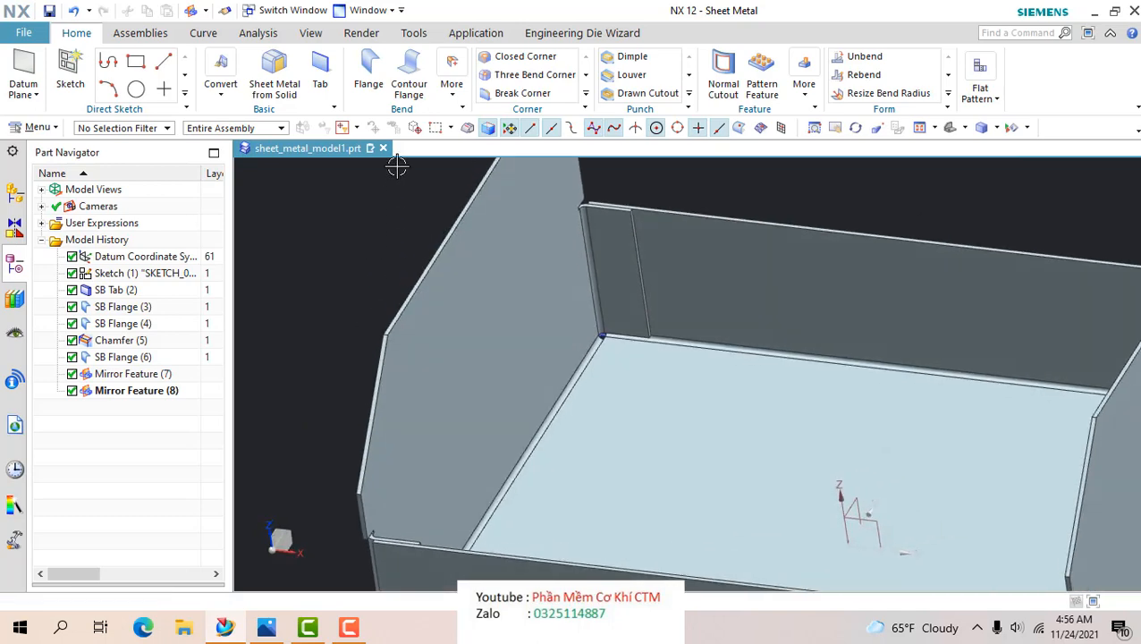
pyautogui.click(371, 80)
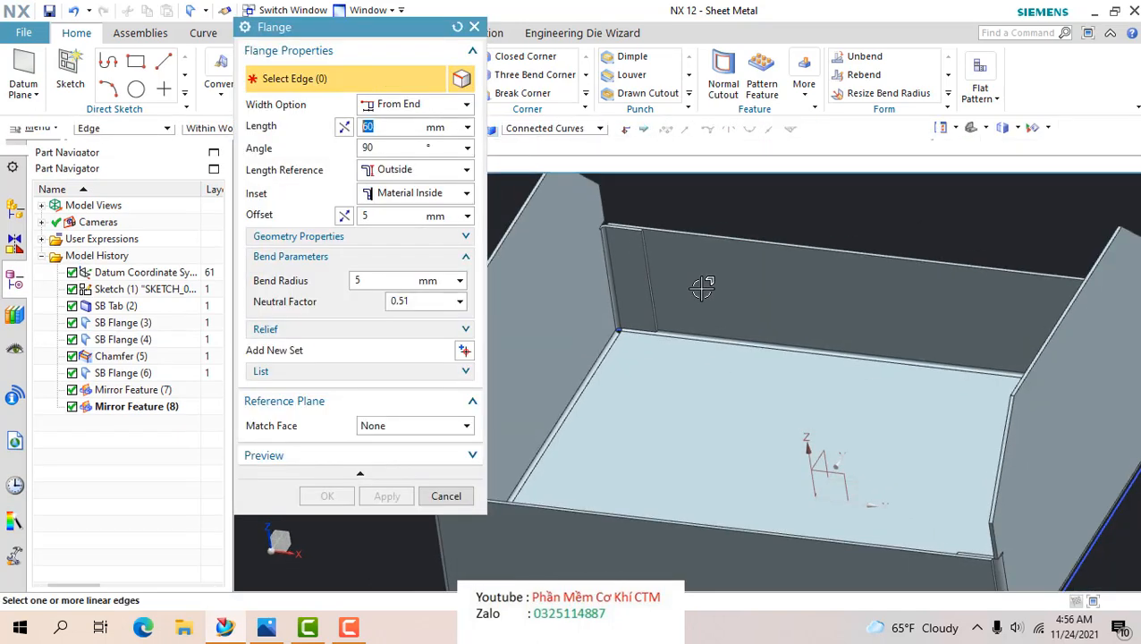
pyautogui.scroll(2, 491, 244)
pyautogui.scroll(2, 564, 259)
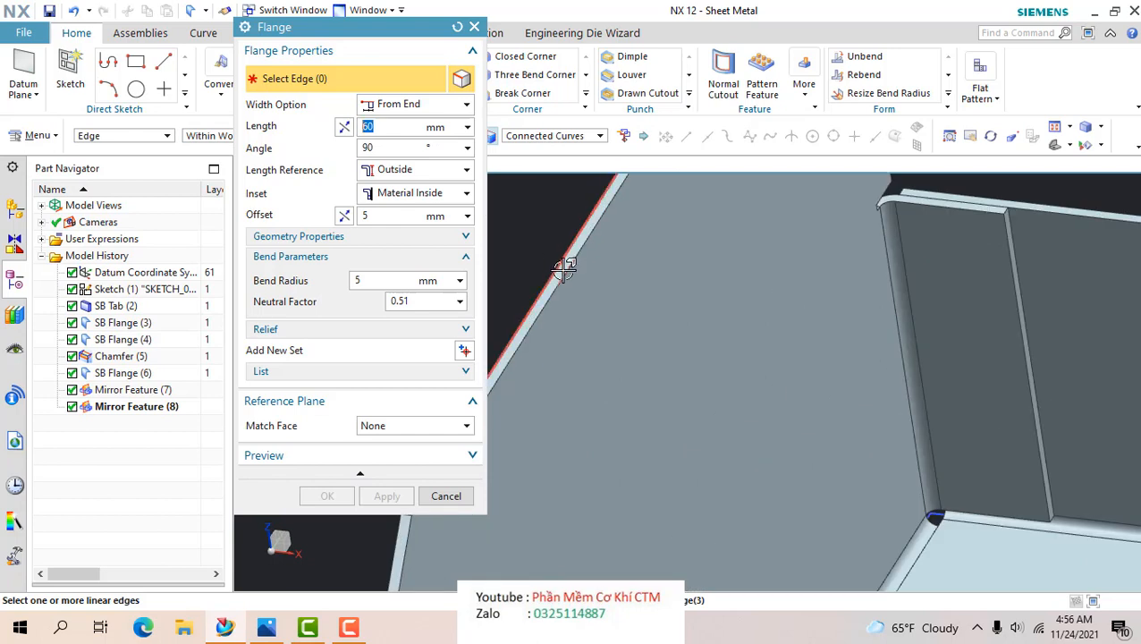
pyautogui.click(564, 268)
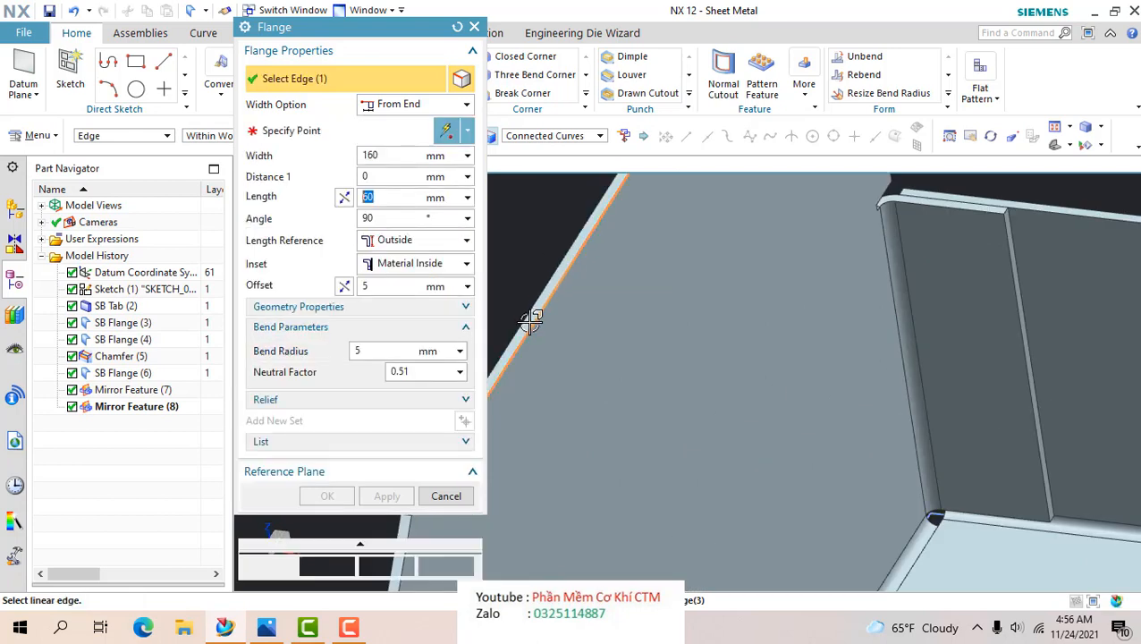
pyautogui.click(398, 104)
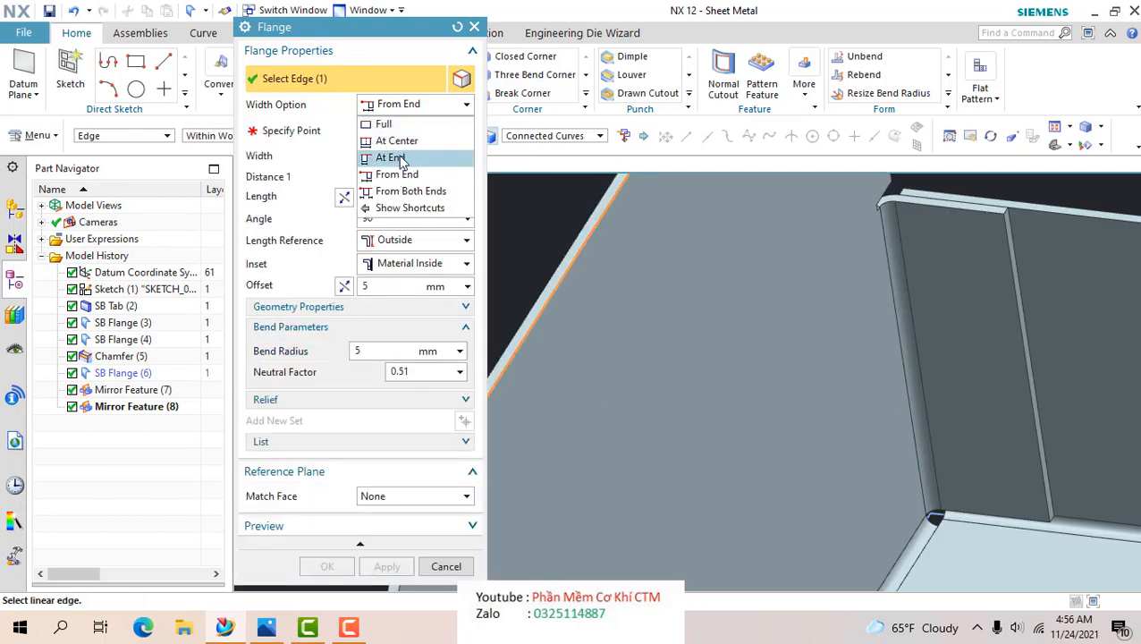
pyautogui.click(395, 141)
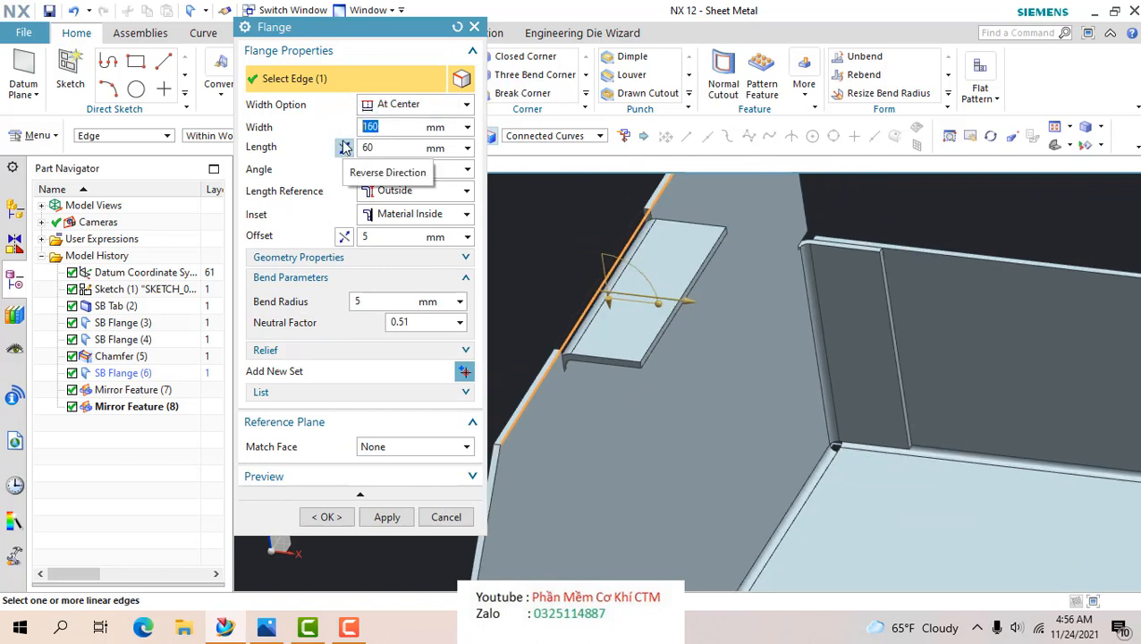
pyautogui.write('80')
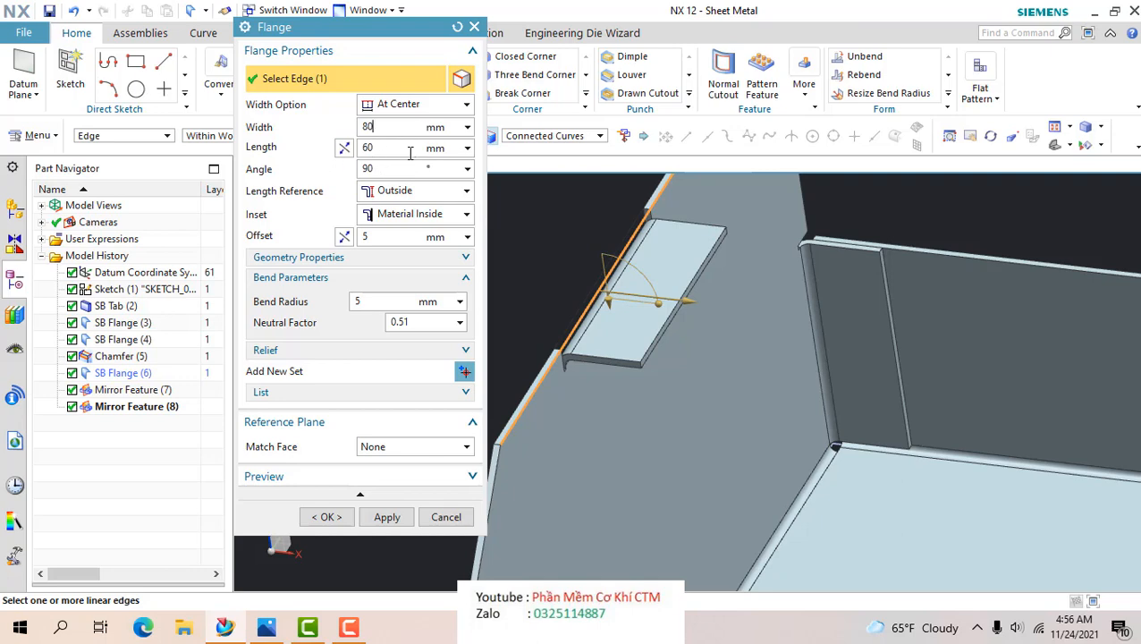
pyautogui.press('Tab')
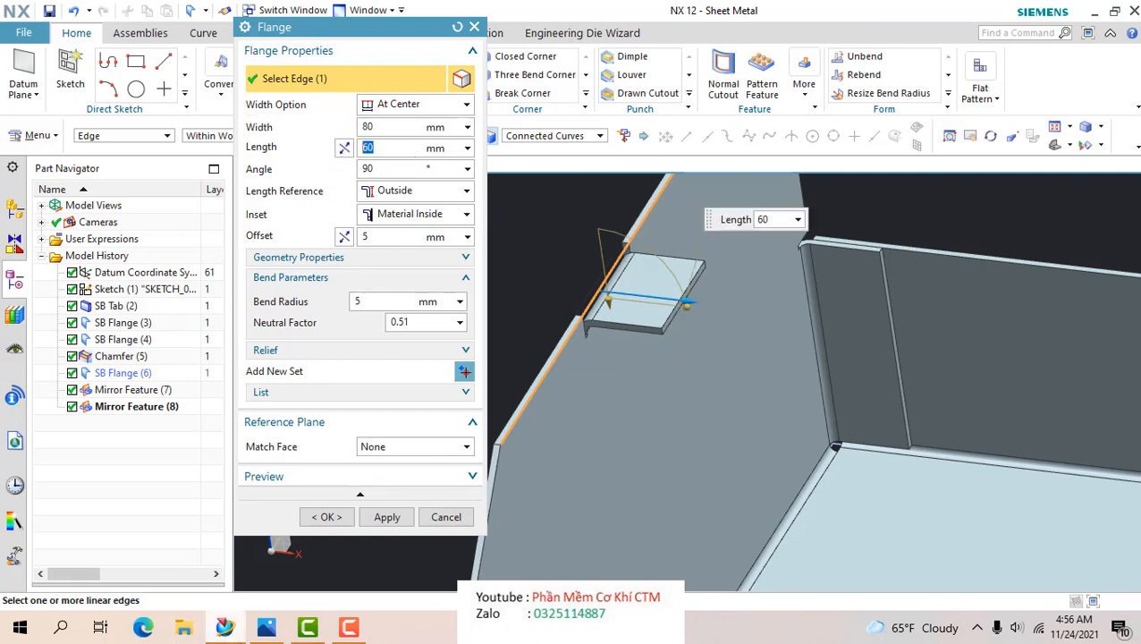
# - Check the centre tab in the reference drawing in Photos, return to NX and set the flange length to 100 mm
pyautogui.moveTo(266, 630)
pyautogui.click(286, 577)
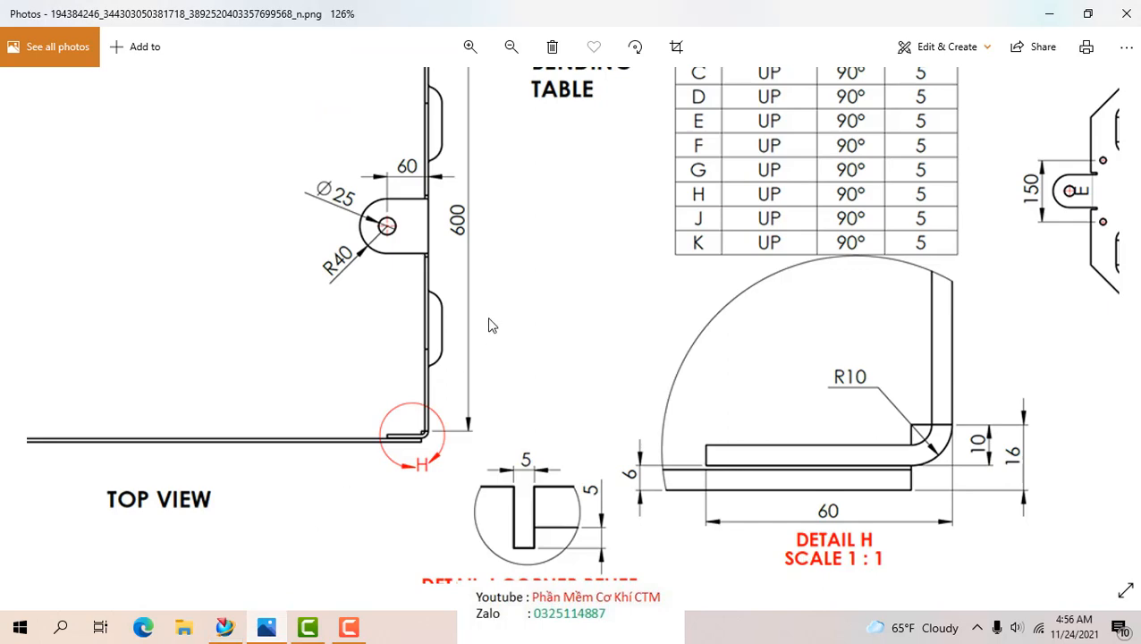
pyautogui.scroll(-2, 491, 326)
pyautogui.click(226, 628)
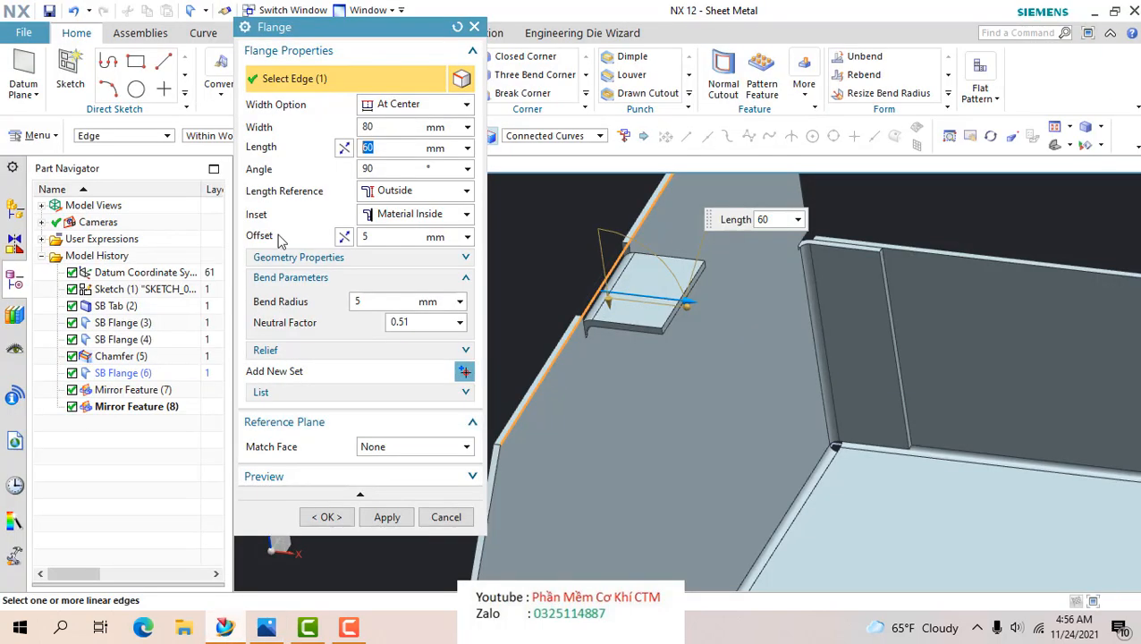
pyautogui.click(313, 167)
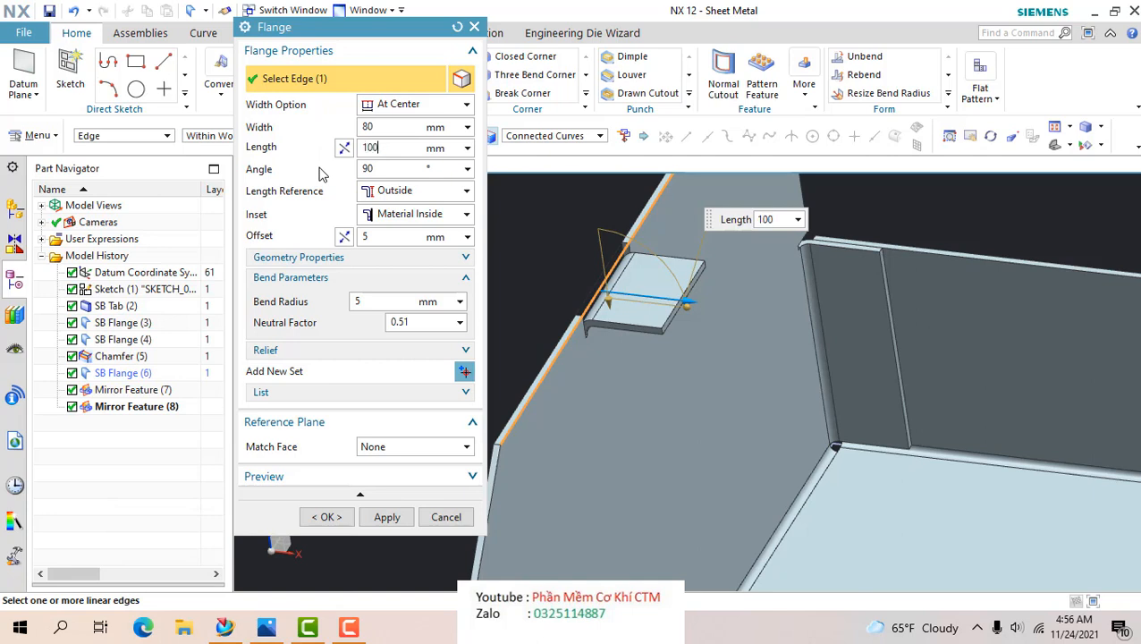
pyautogui.press('Return')
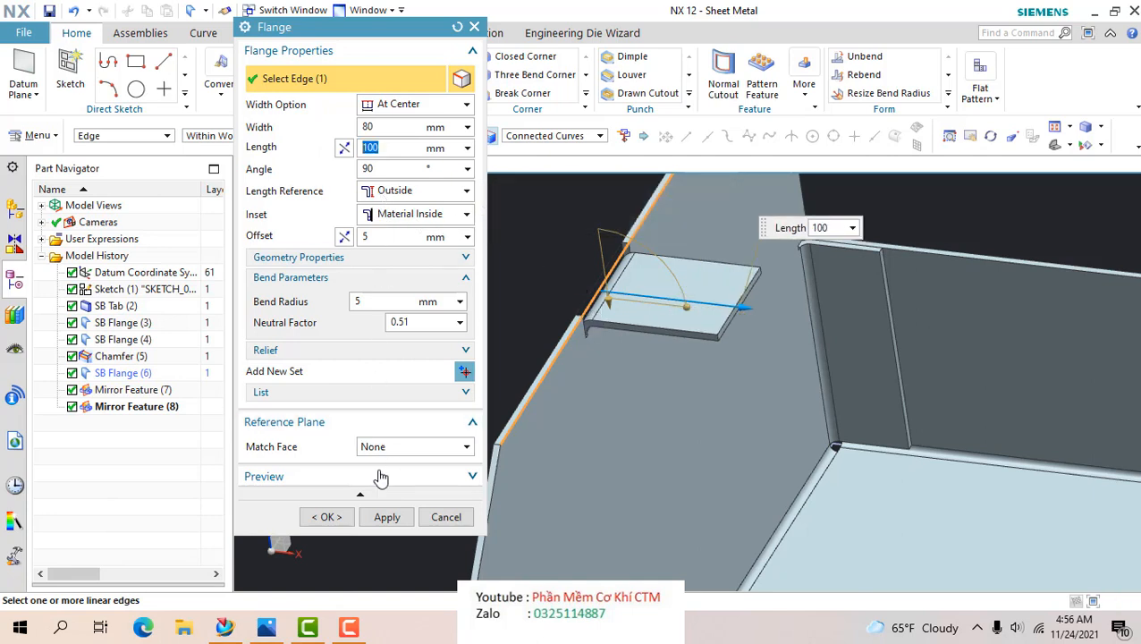
# - Set the centre flange's offset to 0 mm and create the flange
pyautogui.click(369, 300)
pyautogui.click(400, 321)
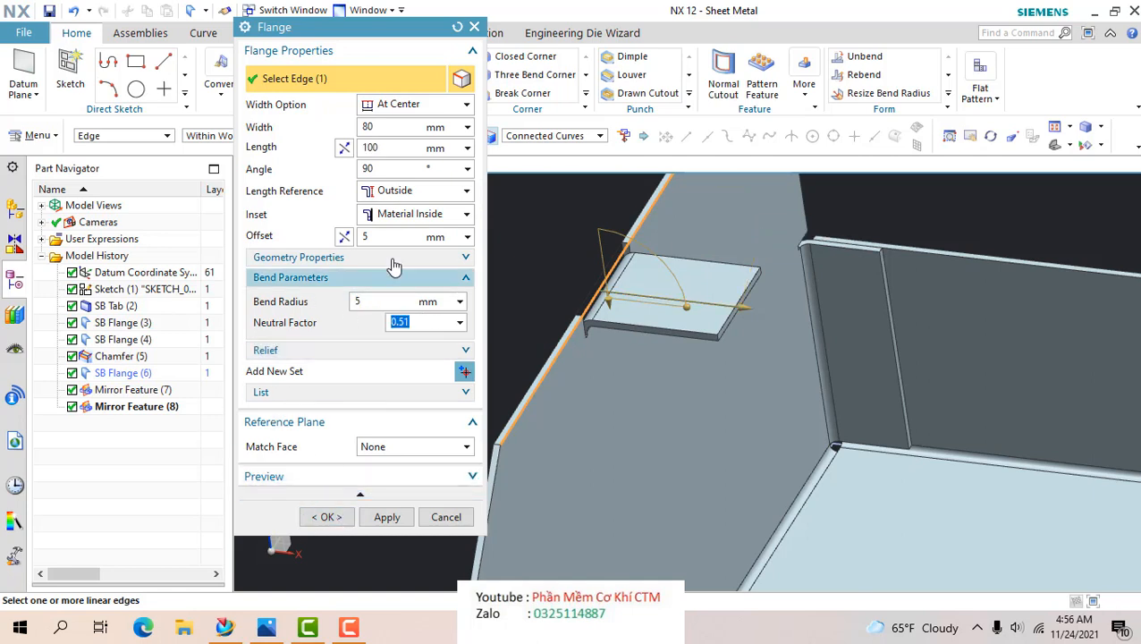
pyautogui.click(371, 236)
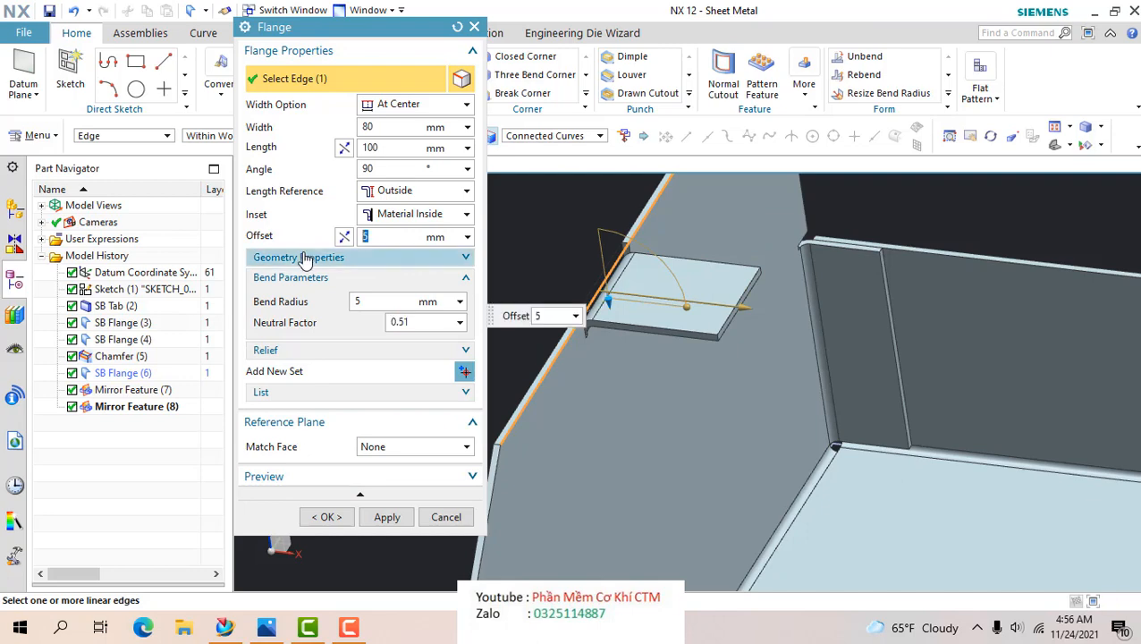
pyautogui.write('0')
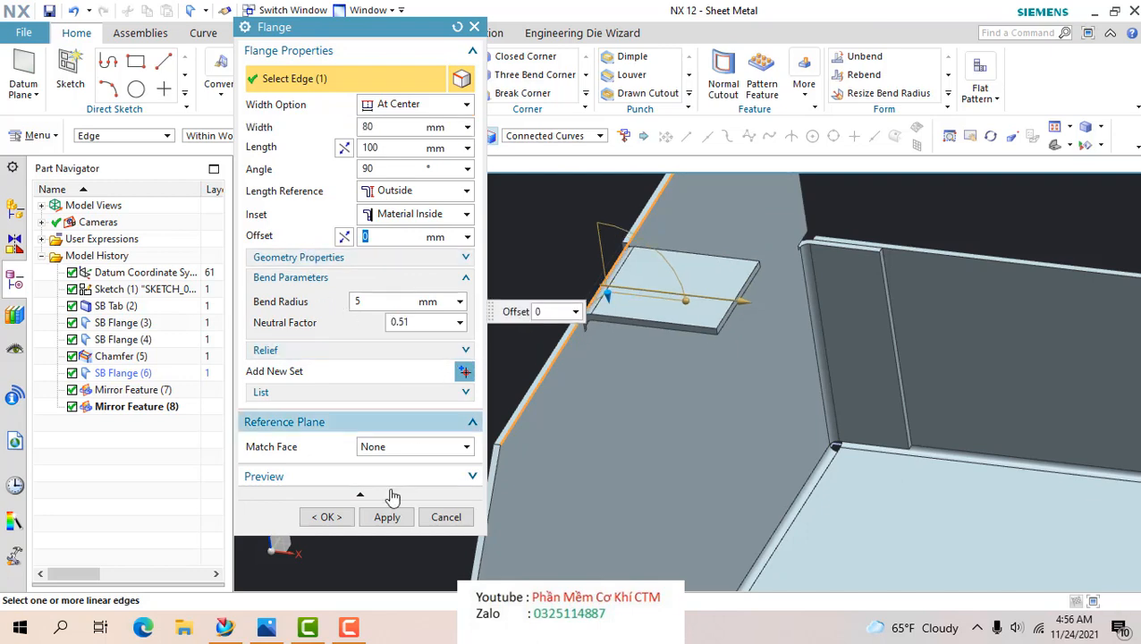
pyautogui.click(324, 517)
# - Create a new sketch on the upper face of the centre tab flange
pyautogui.moveTo(596, 302); pyautogui.dragTo(622, 258, button='middle')
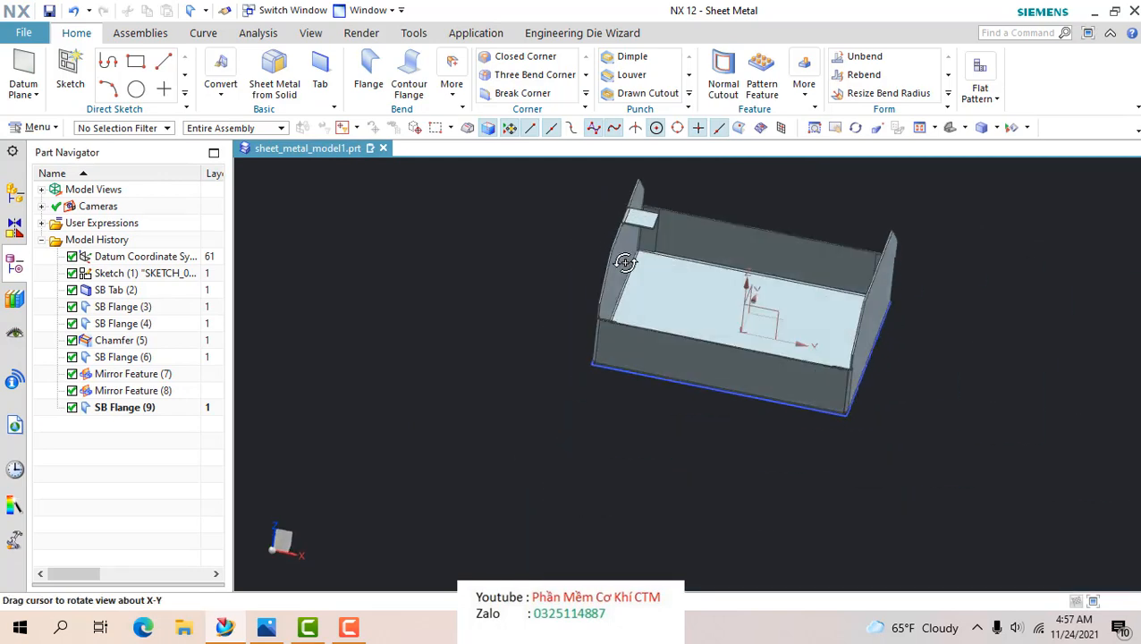
pyautogui.scroll(8, 617, 286)
pyautogui.moveTo(629, 369); pyautogui.dragTo(632, 515, button='middle')
pyautogui.scroll(-5, 631, 463)
pyautogui.scroll(2, 631, 354)
pyautogui.click(69, 70)
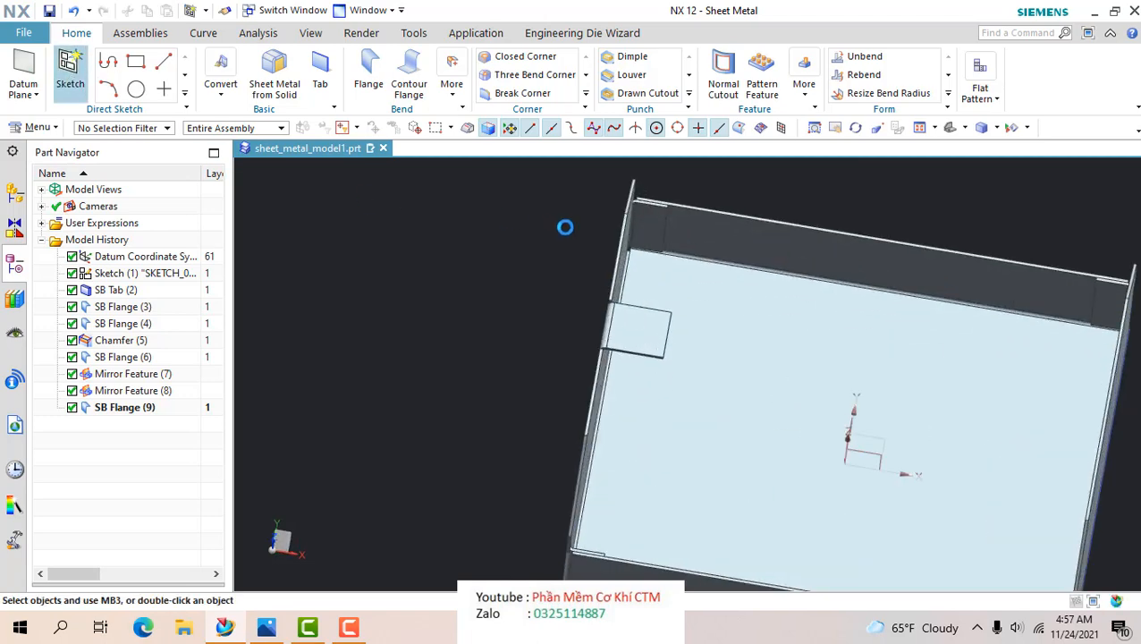
pyautogui.scroll(3, 850, 344)
pyautogui.click(859, 337)
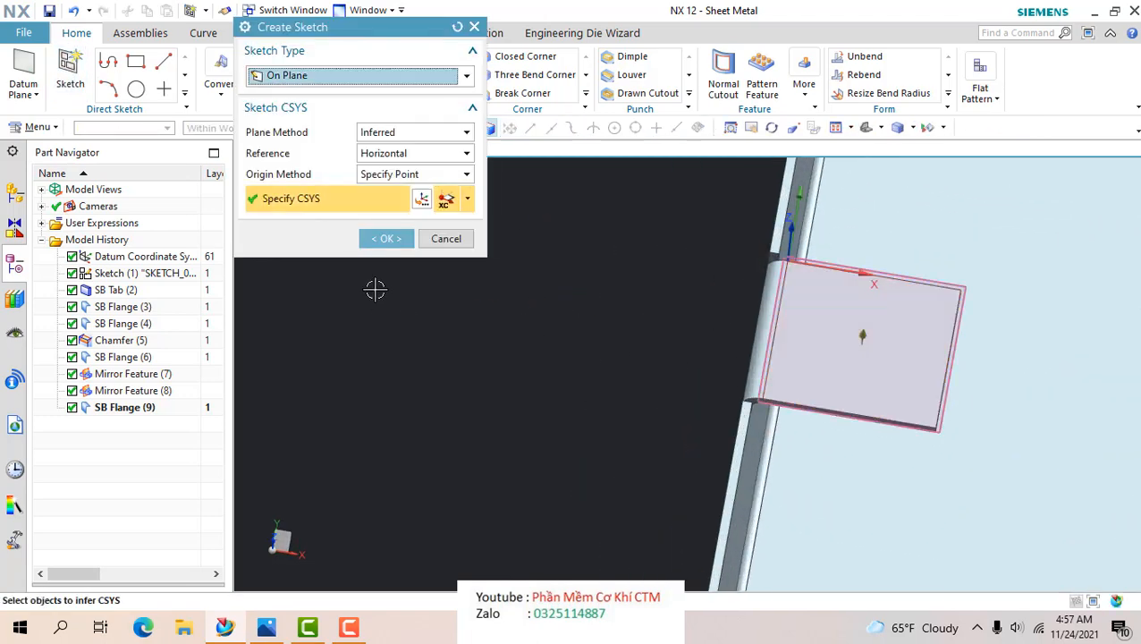
pyautogui.click(386, 238)
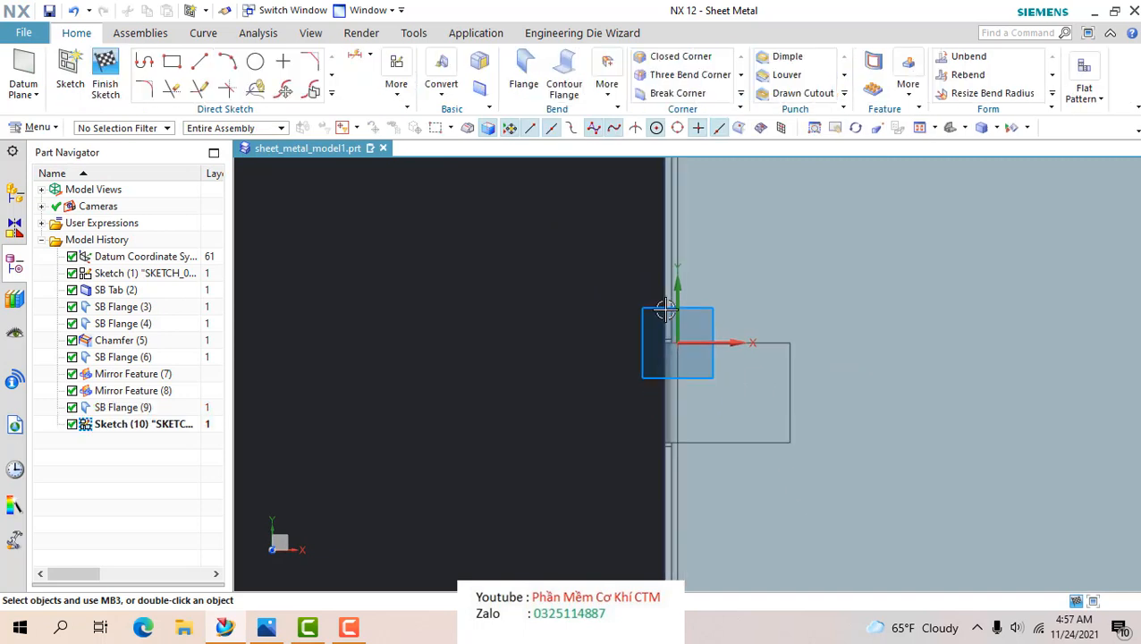
# - Sketch a three-point arc of about 40 mm radius between the tab's two side edges, touching its outer edge
pyautogui.click(226, 61)
pyautogui.click(654, 261)
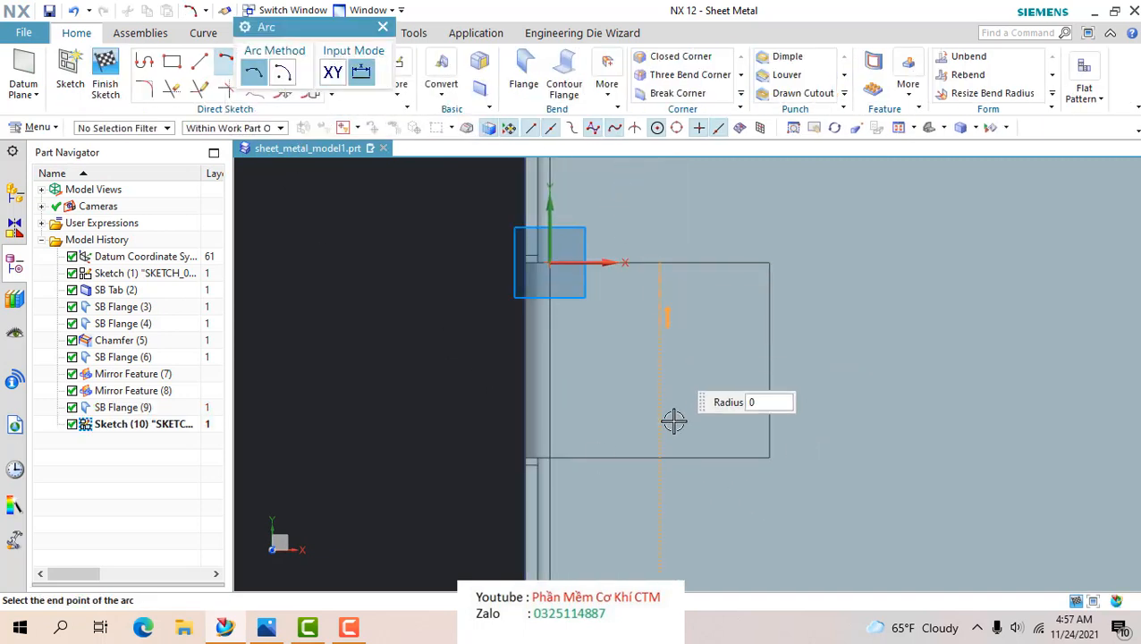
pyautogui.click(658, 456)
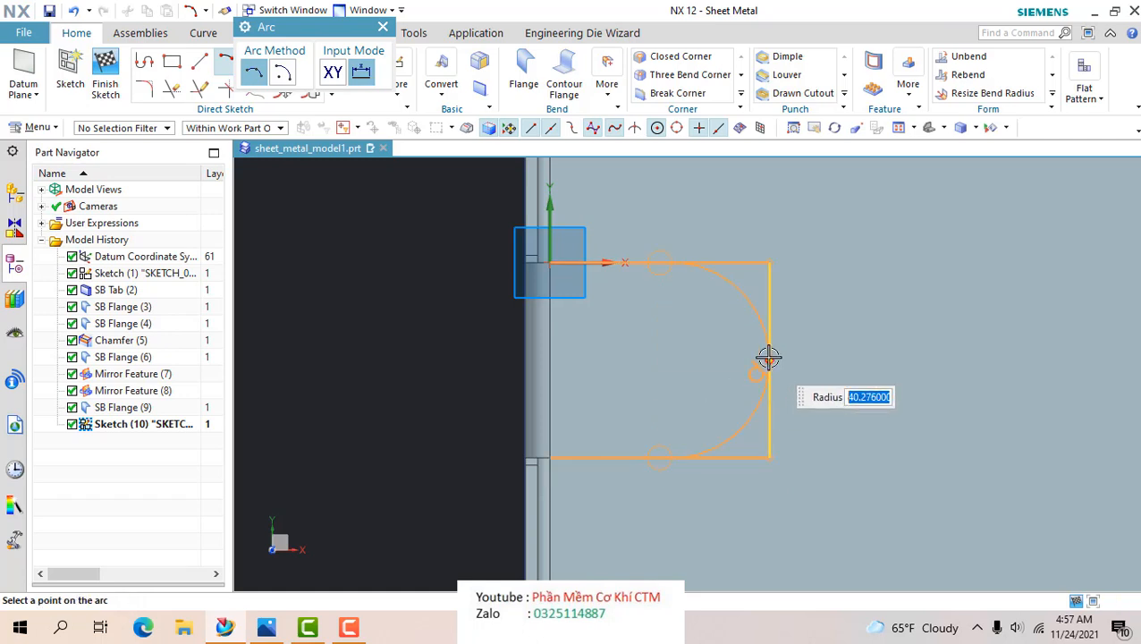
pyautogui.click(767, 360)
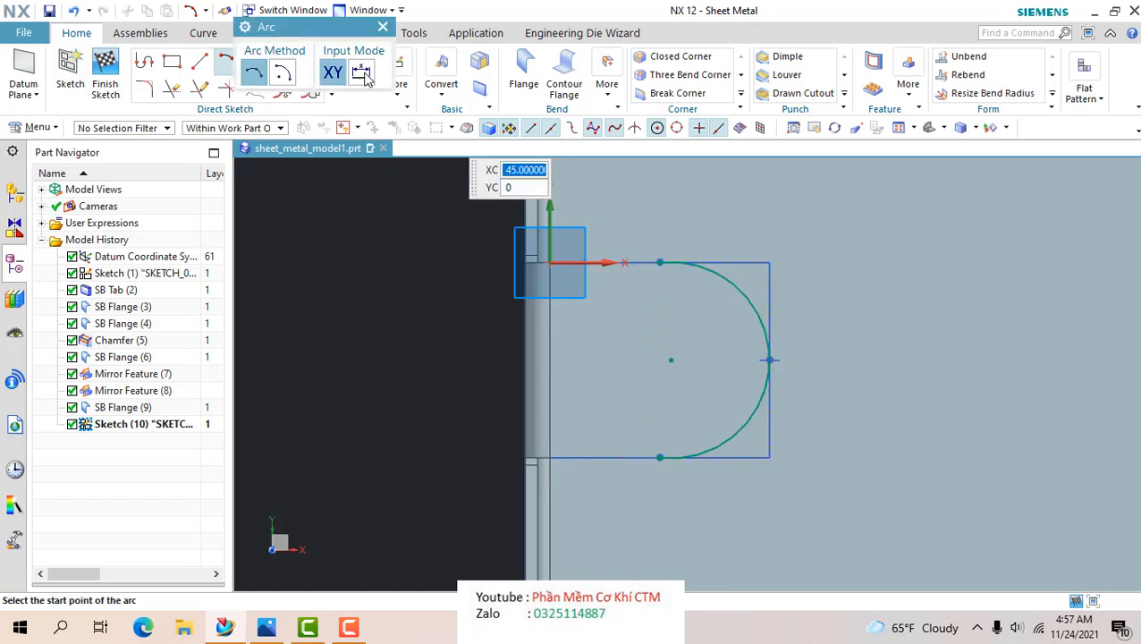
pyautogui.click(382, 30)
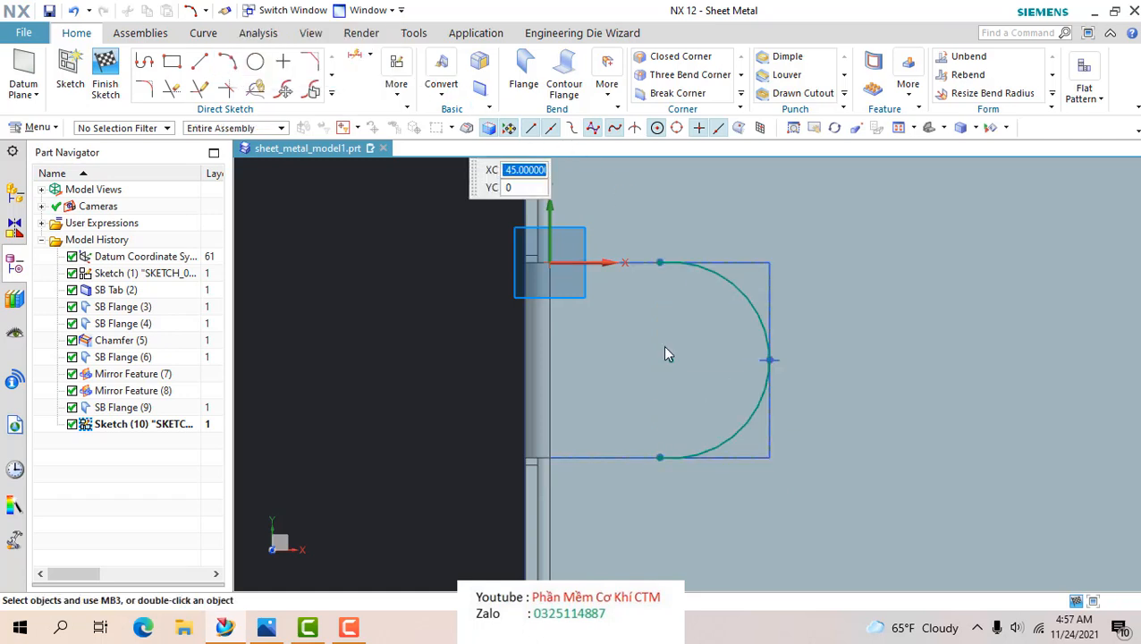
# - Sketch a circle of about 31.7 mm diameter on the centre tab, concentric with the rounding arc
pyautogui.click(200, 61)
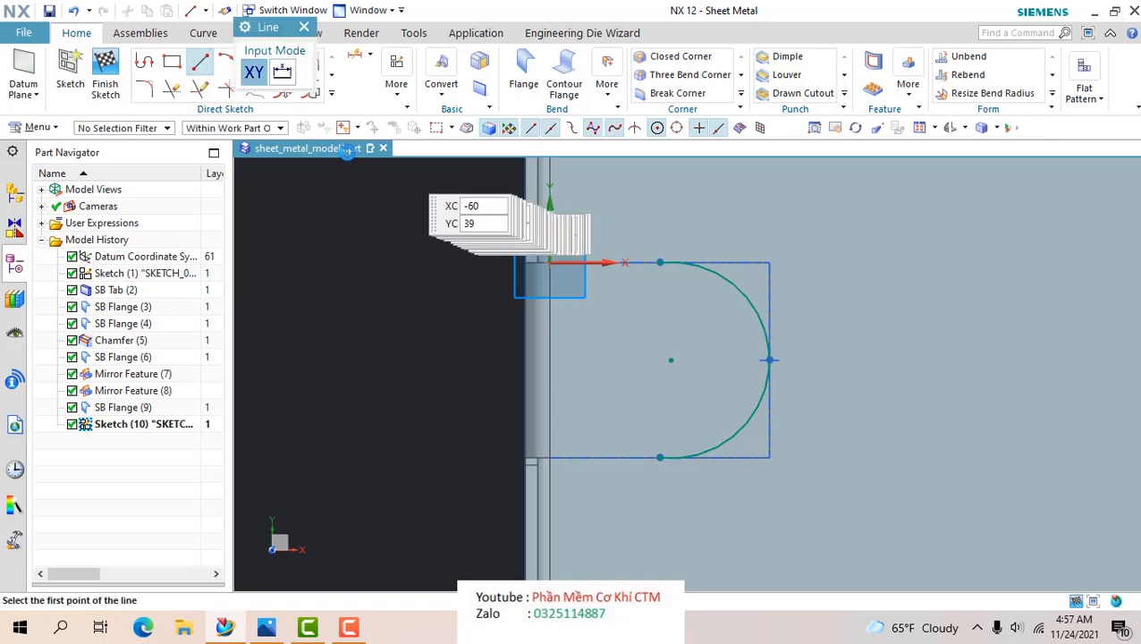
pyautogui.click(304, 27)
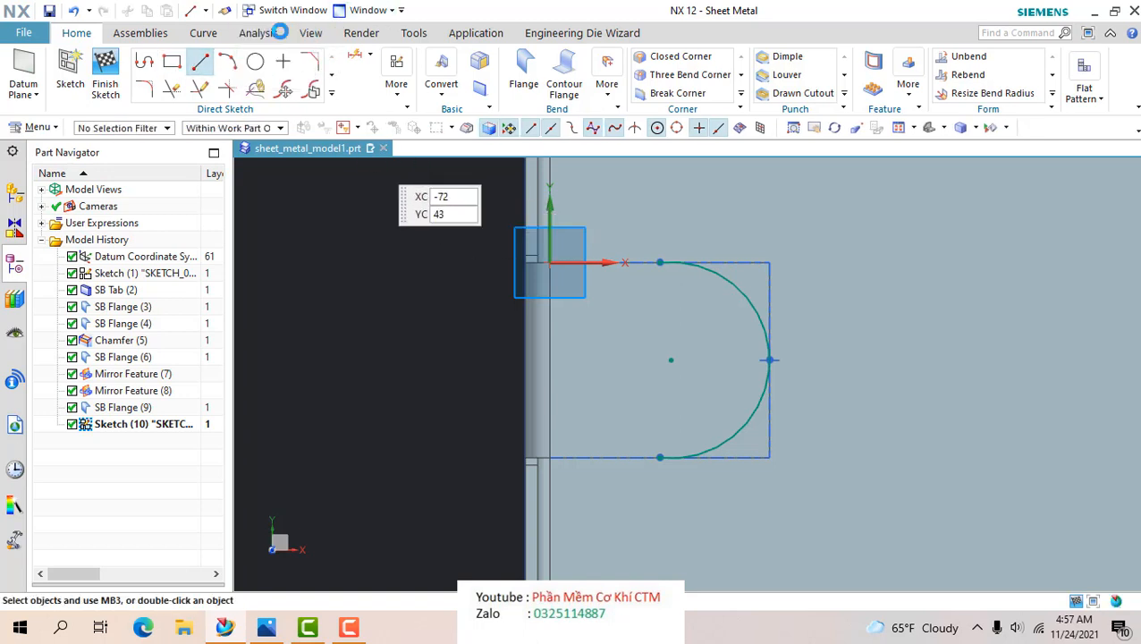
pyautogui.click(253, 60)
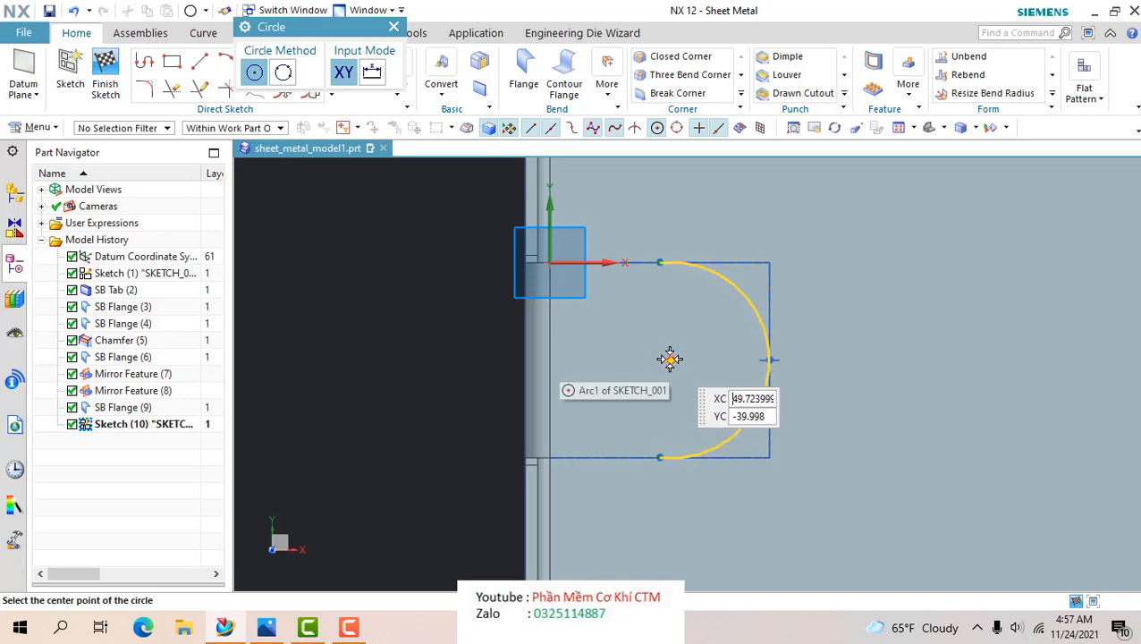
pyautogui.click(671, 360)
pyautogui.click(644, 333)
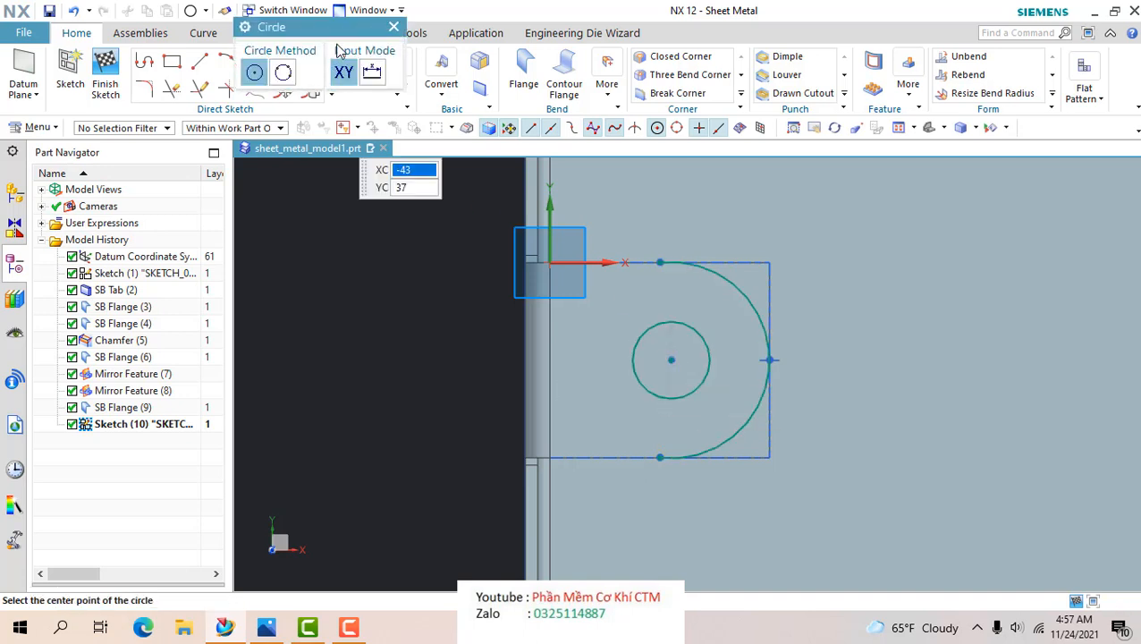
pyautogui.click(394, 28)
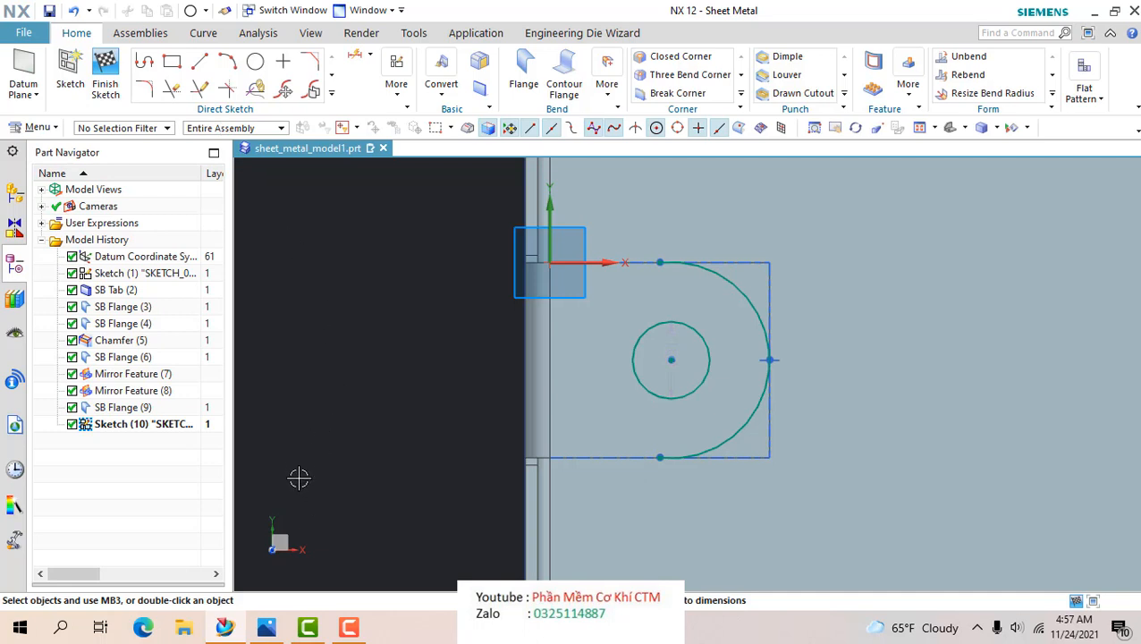
# - Check the hole size in the reference drawing in Photos, return to NX, dimension the circle's diameter as 25 mm and finish the sketch
pyautogui.click(266, 631)
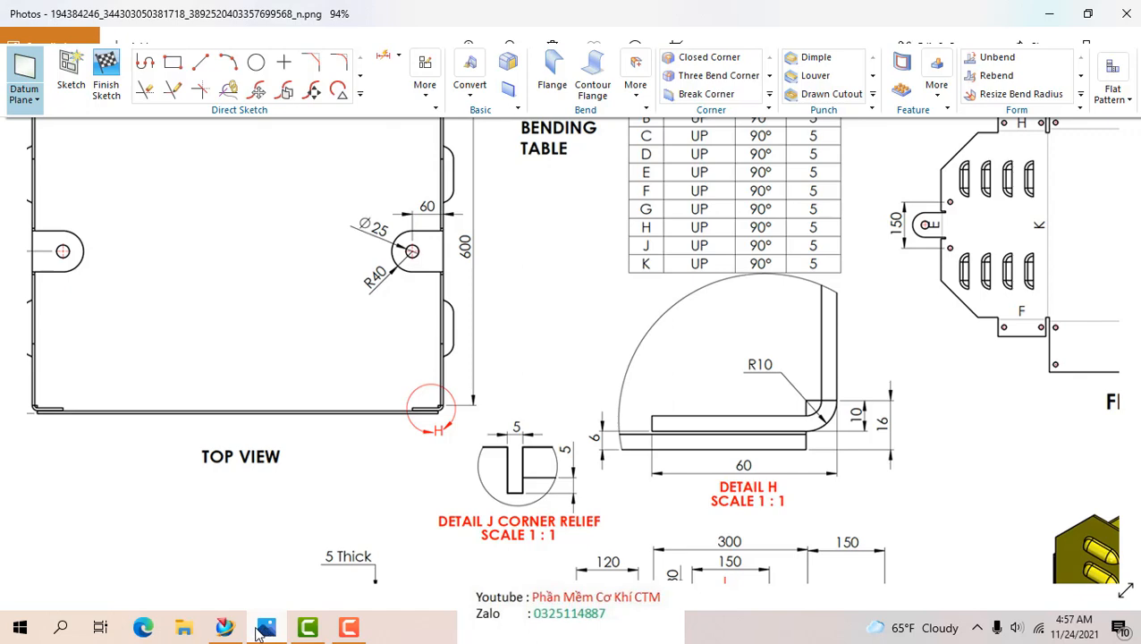
pyautogui.click(258, 632)
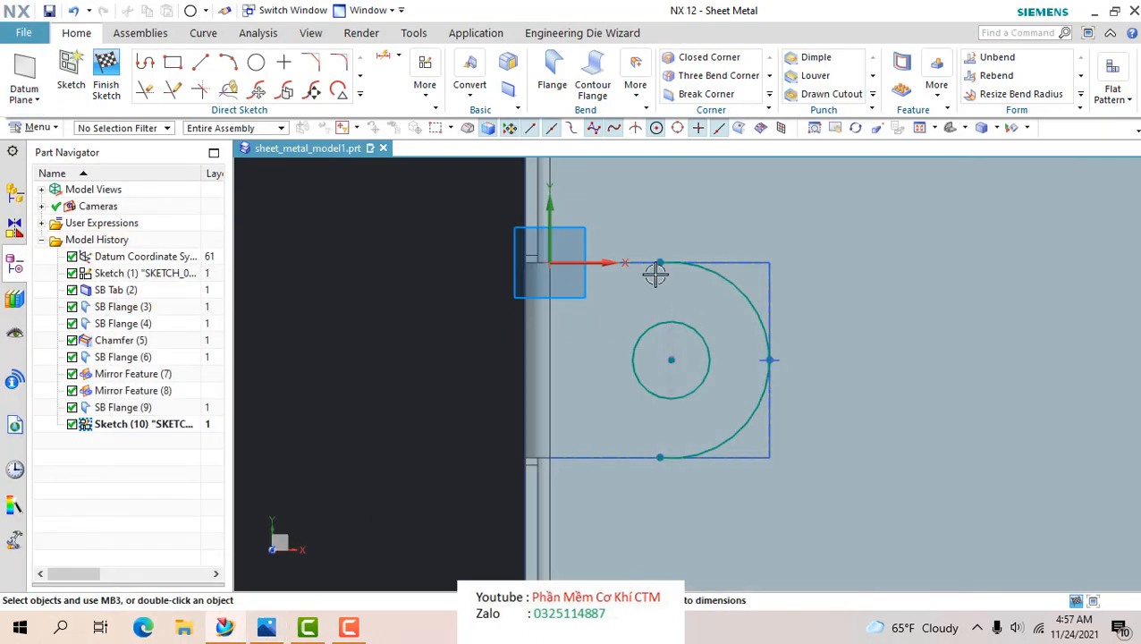
pyautogui.moveTo(670, 339); pyautogui.dragTo(352, 338)
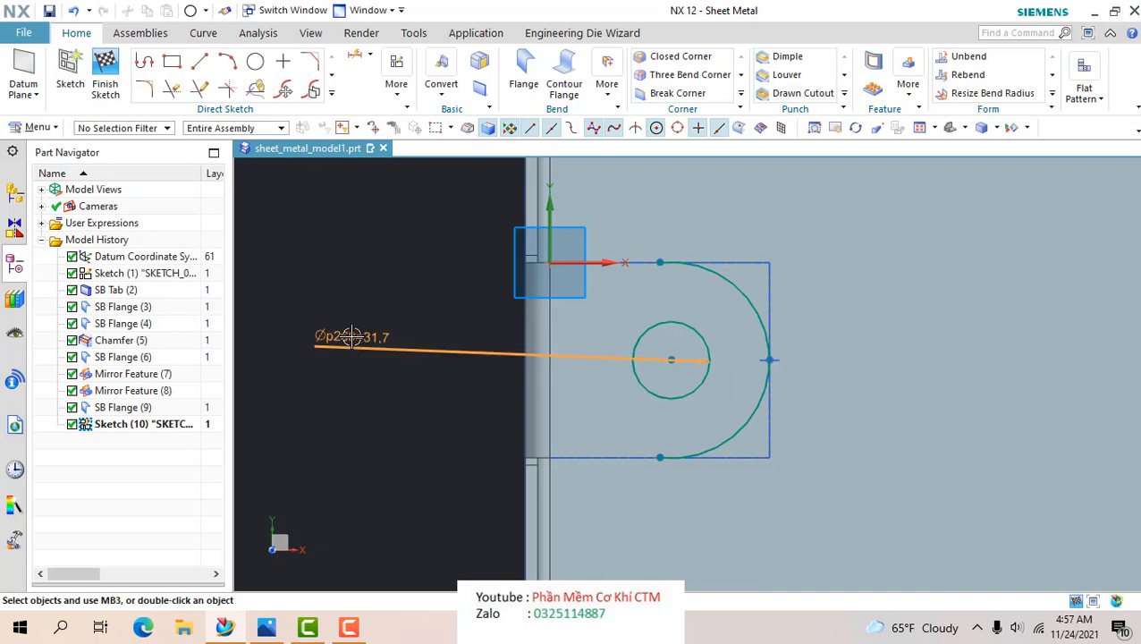
pyautogui.click(352, 337)
pyautogui.write('2')
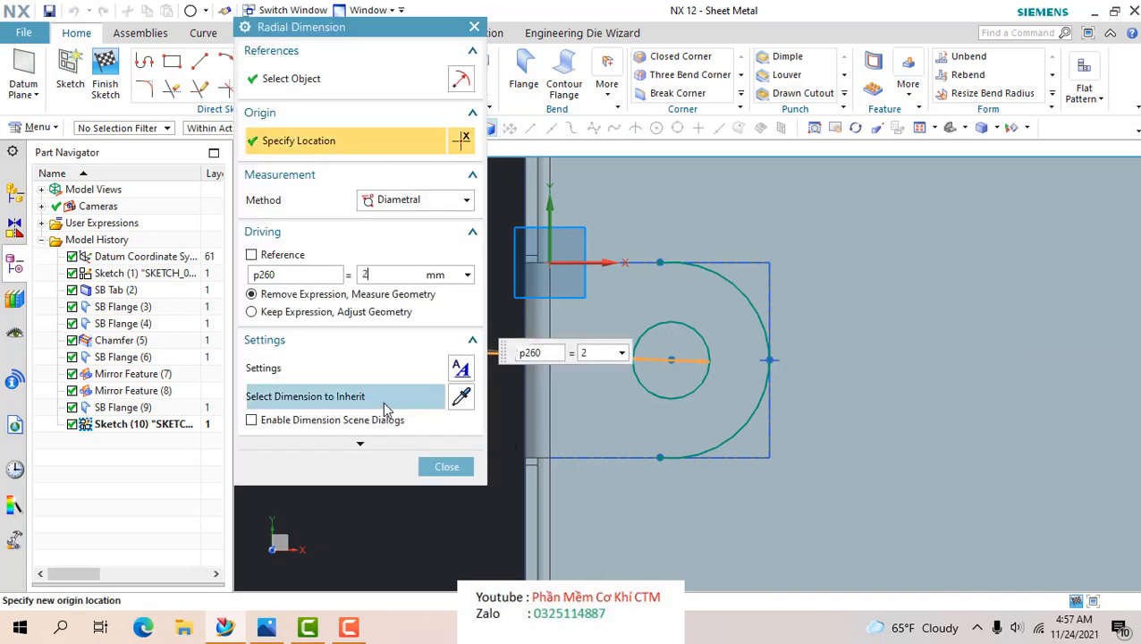
pyautogui.write('5')
pyautogui.press('Return')
pyautogui.click(447, 466)
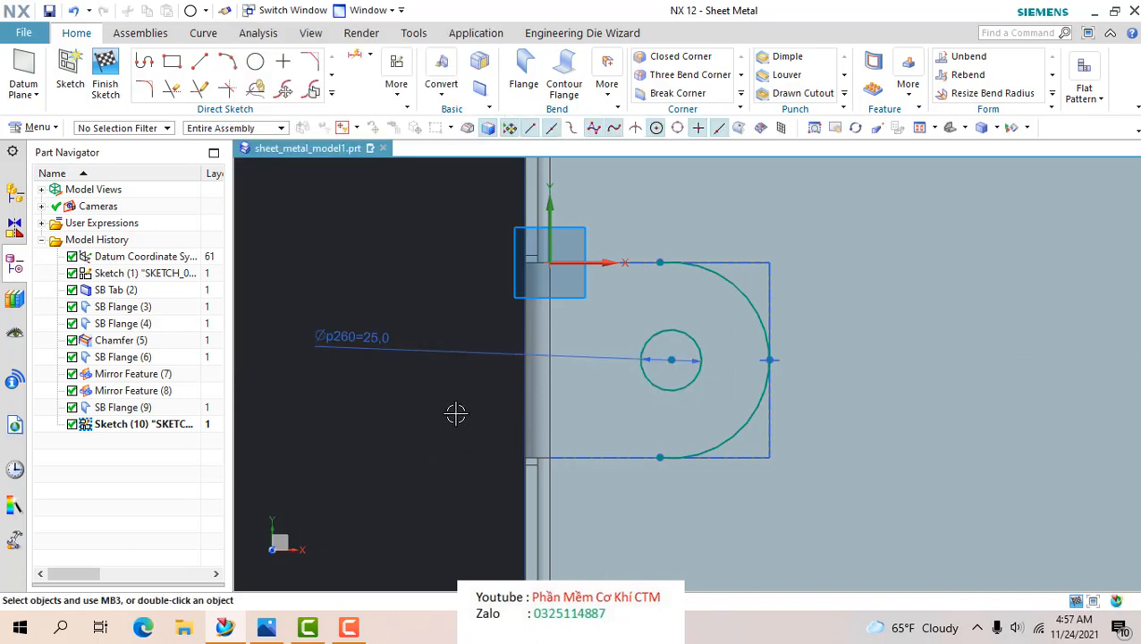
pyautogui.click(104, 77)
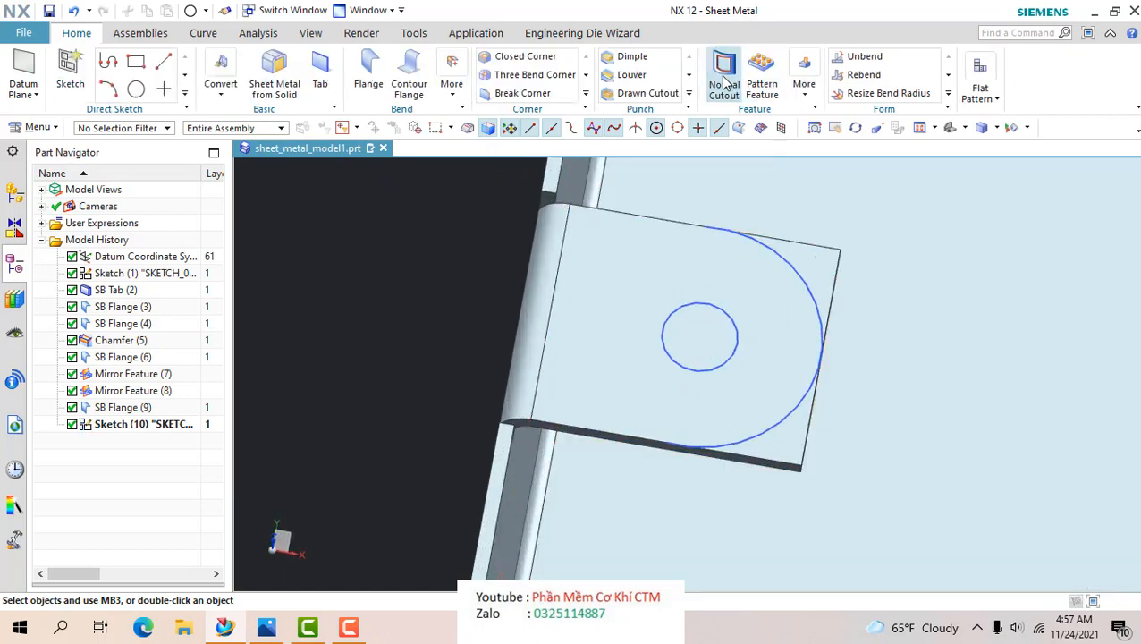
# - Cut away the centre tab's +Y outer corner with a 5 mm deep Normal Cutout, picking the arc and corner edges as single curves with Stop at Intersection
pyautogui.click(723, 81)
pyautogui.click(536, 136)
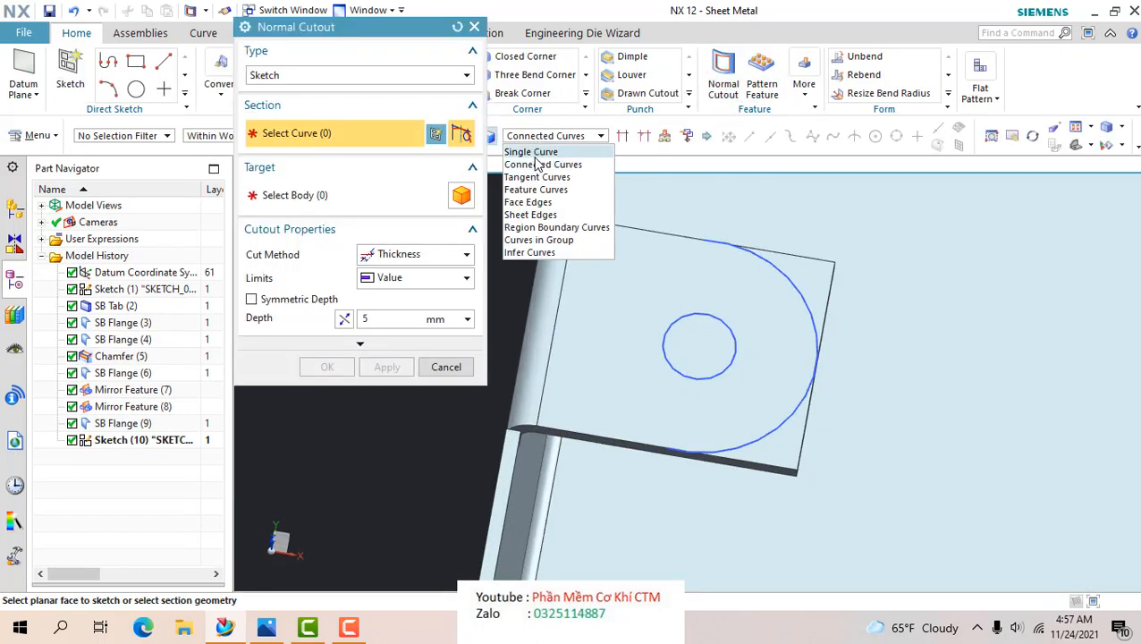
pyautogui.click(535, 154)
pyautogui.click(623, 136)
pyautogui.scroll(5, 787, 255)
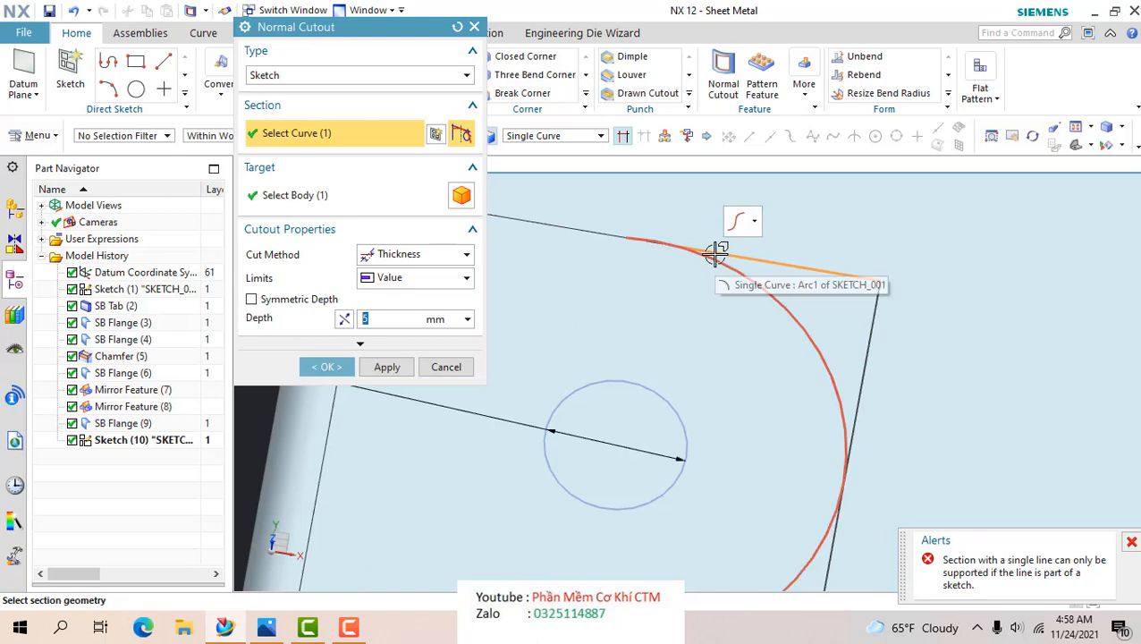
pyautogui.click(764, 290)
pyautogui.click(868, 339)
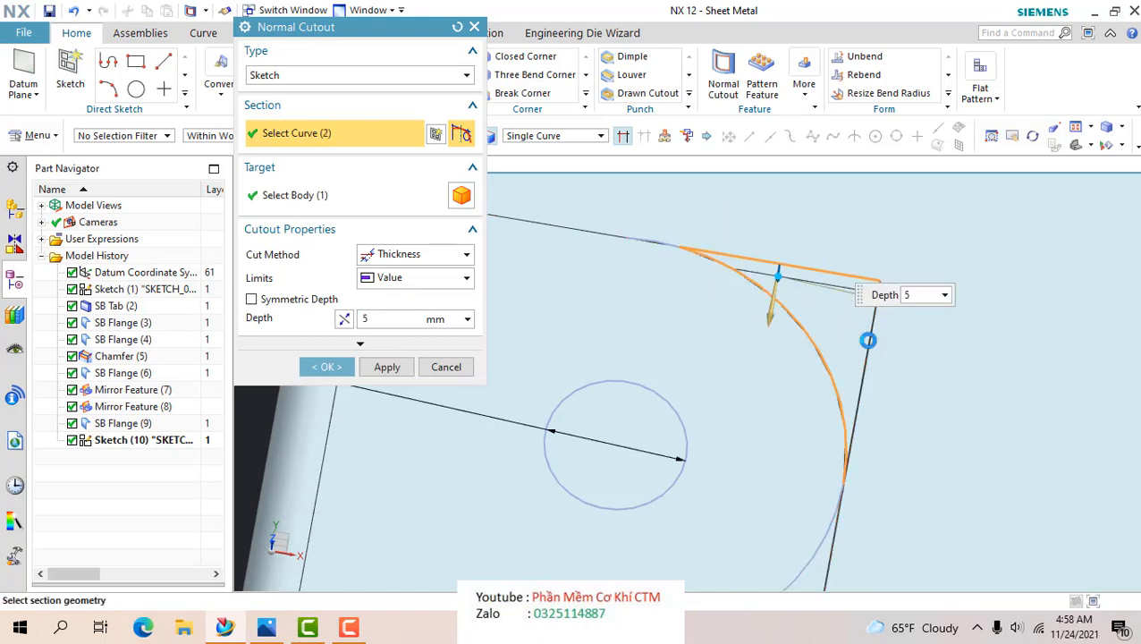
pyautogui.click(328, 367)
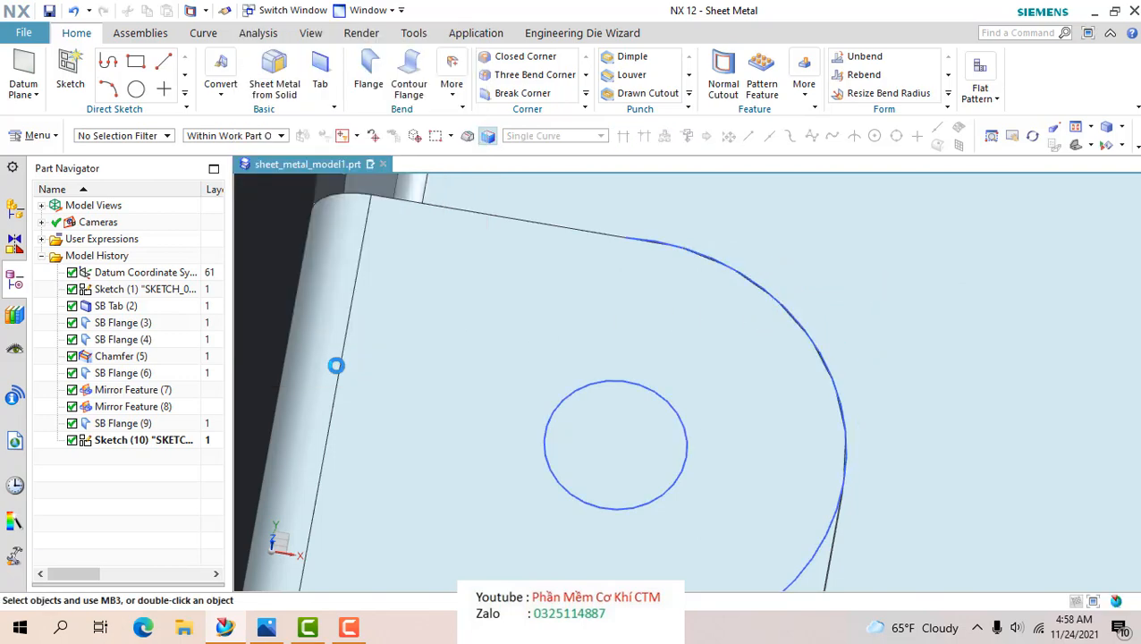
# - Try to cut away the centre tab's -Y outer corner with a 5 mm Normal Cutout bounded by the arc and both corner edges
pyautogui.moveTo(334, 367); pyautogui.dragTo(539, 291, button='middle')
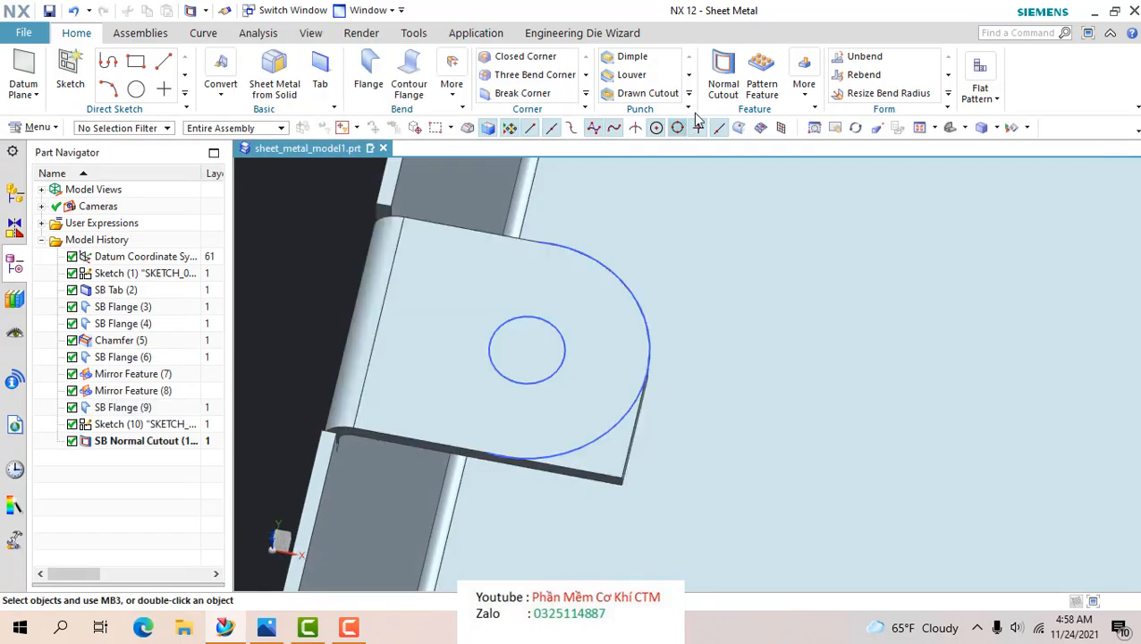
pyautogui.click(716, 87)
pyautogui.scroll(3, 544, 463)
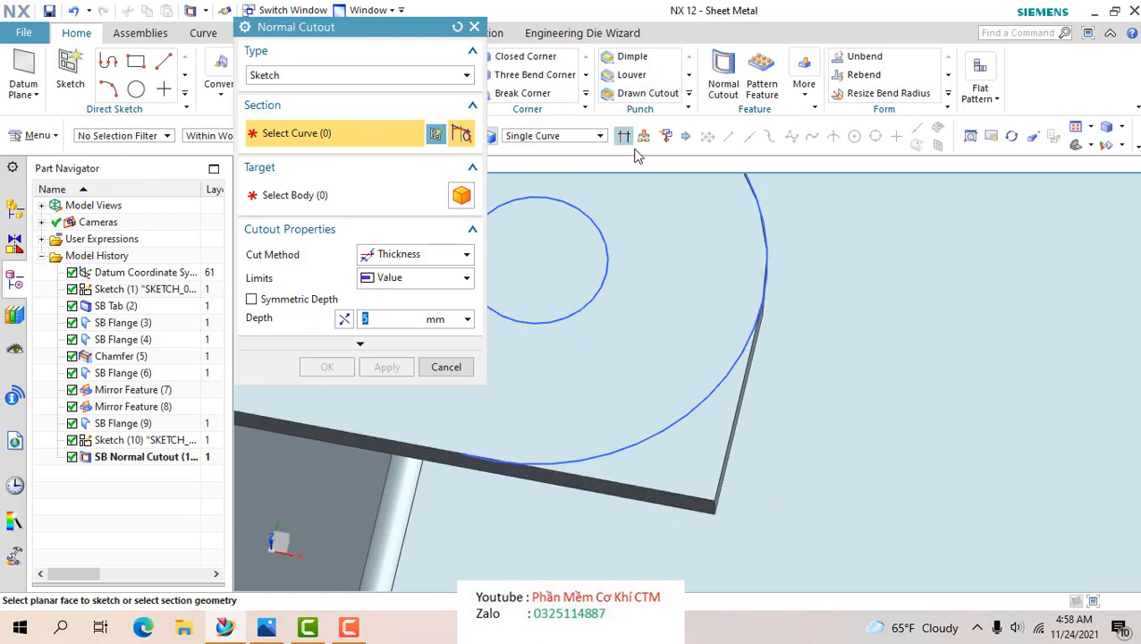
pyautogui.click(668, 490)
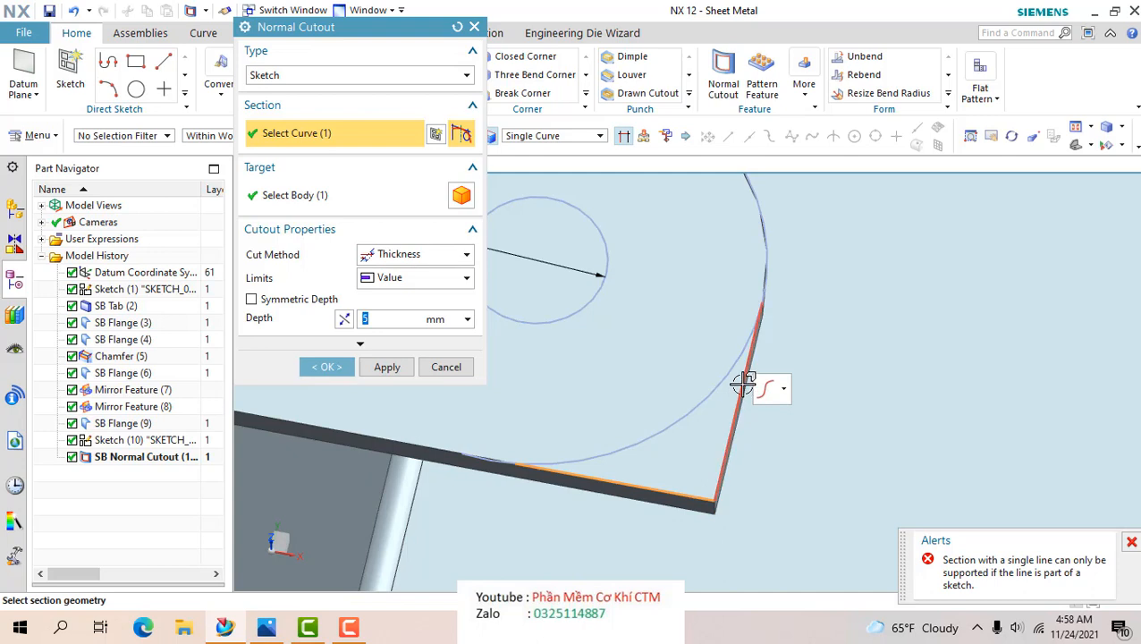
pyautogui.click(743, 381)
pyautogui.click(720, 388)
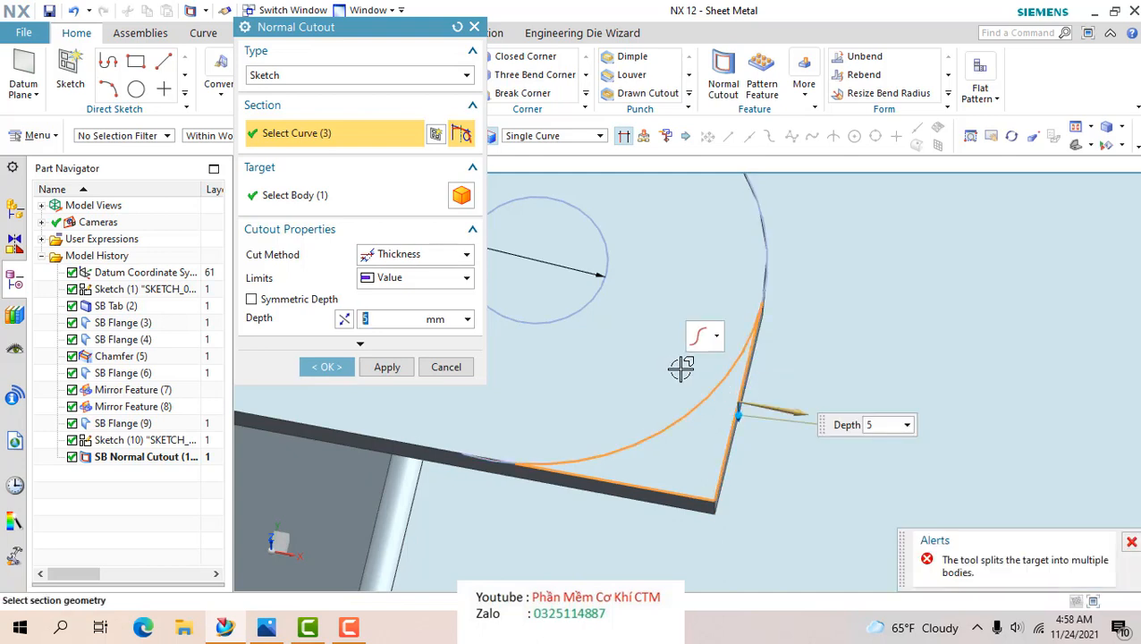
pyautogui.click(390, 372)
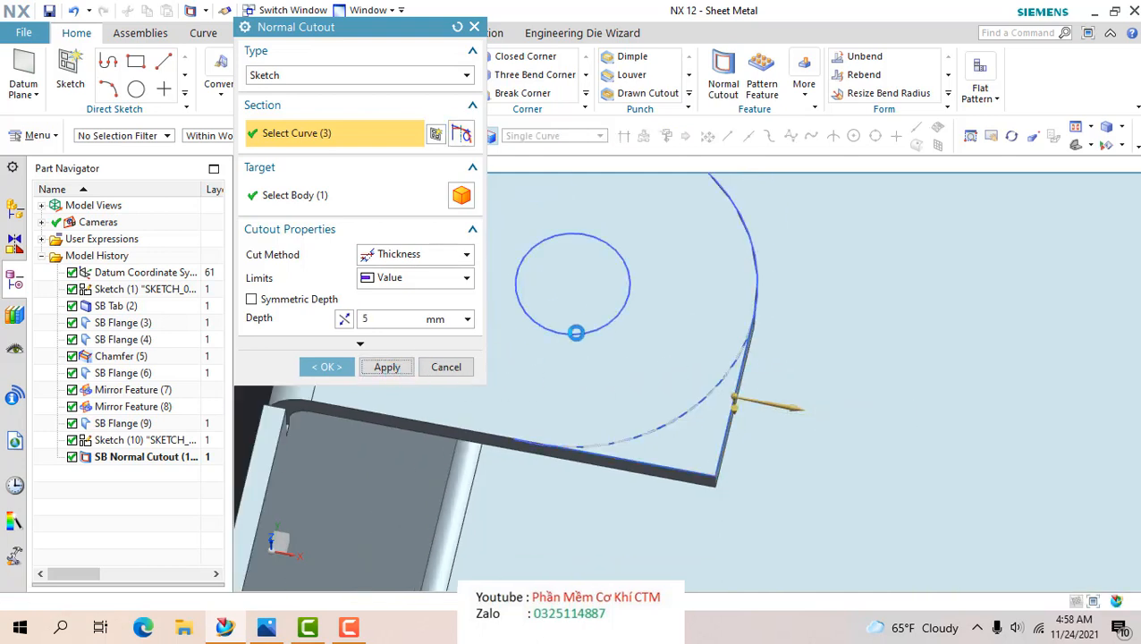
pyautogui.click(573, 335)
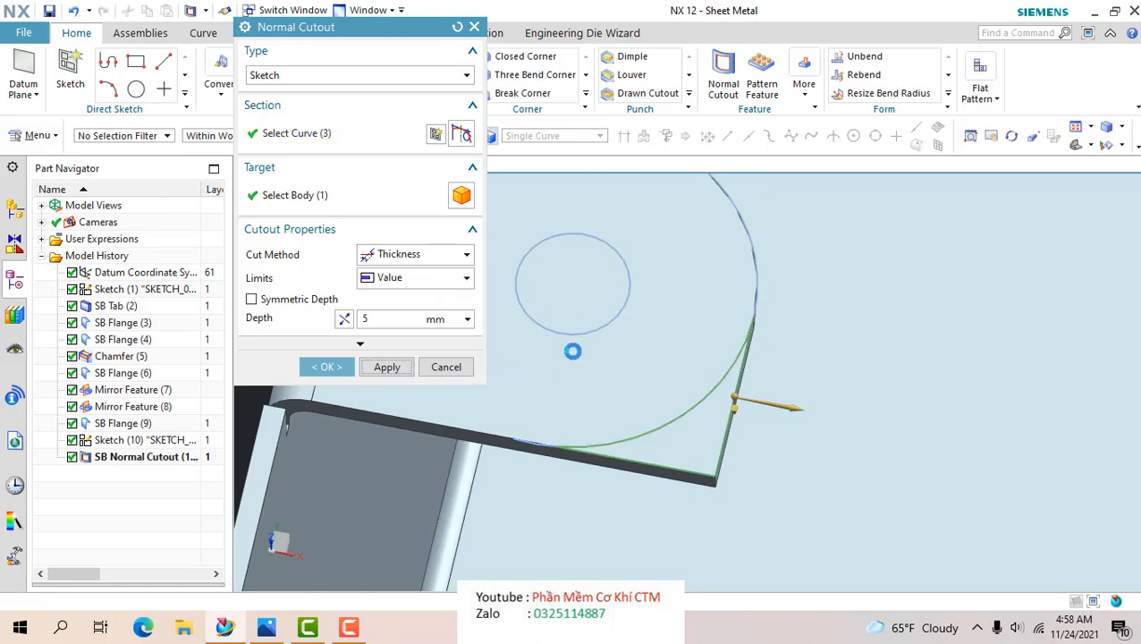
pyautogui.moveTo(640, 404); pyautogui.dragTo(639, 390, button='middle')
pyautogui.scroll(-4, 639, 391)
pyautogui.middleClick(637, 404)
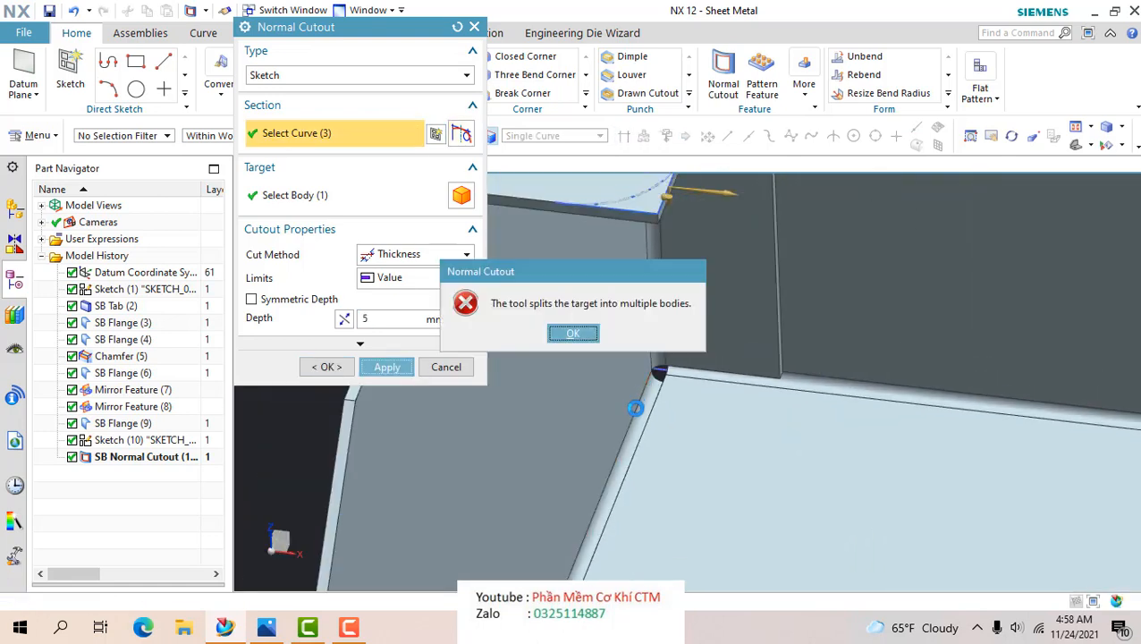
pyautogui.click(594, 335)
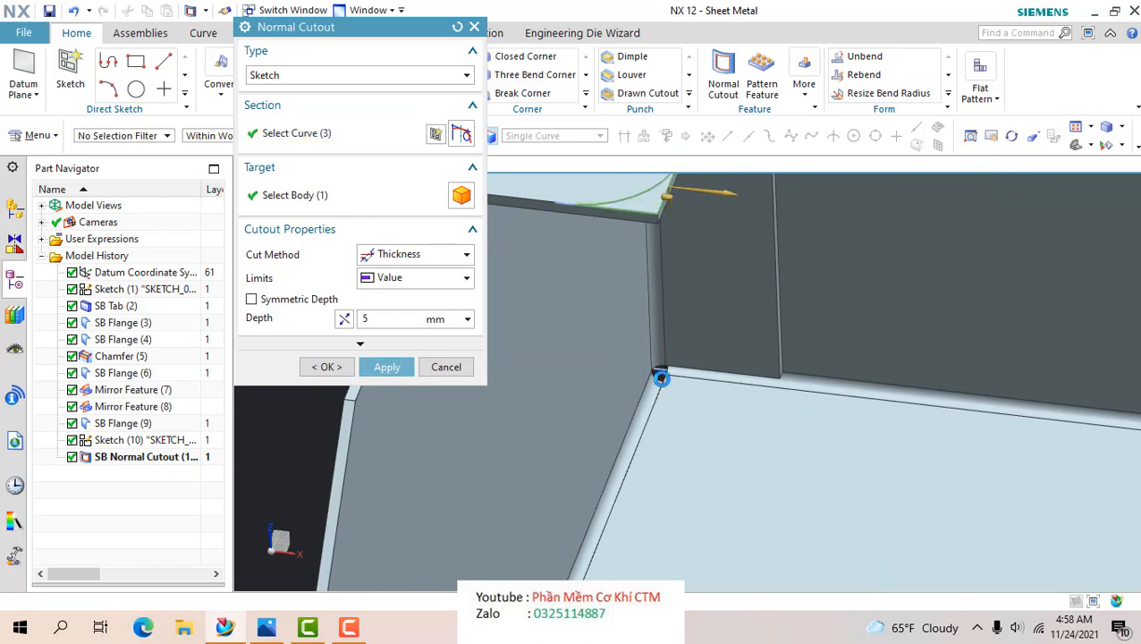
pyautogui.scroll(-6, 646, 385)
pyautogui.click(448, 369)
# - Cut away the centre tab's -Y outer corner with a 5 mm deep Normal Cutout using only the sketch arc as section
pyautogui.scroll(4, 670, 333)
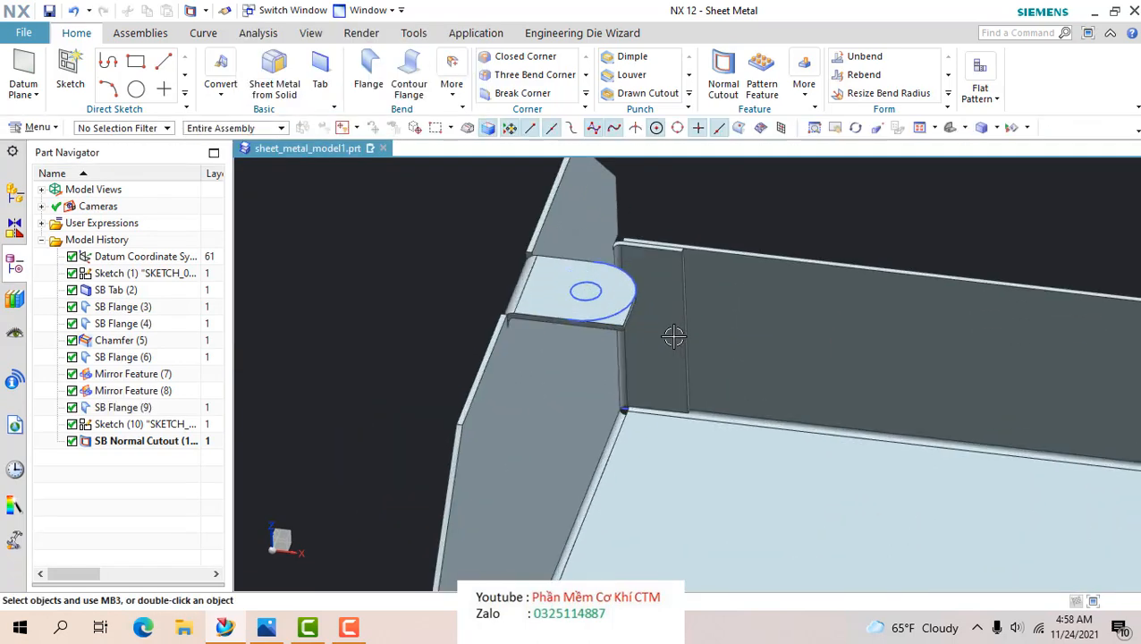
pyautogui.scroll(3, 667, 343)
pyautogui.scroll(3, 635, 357)
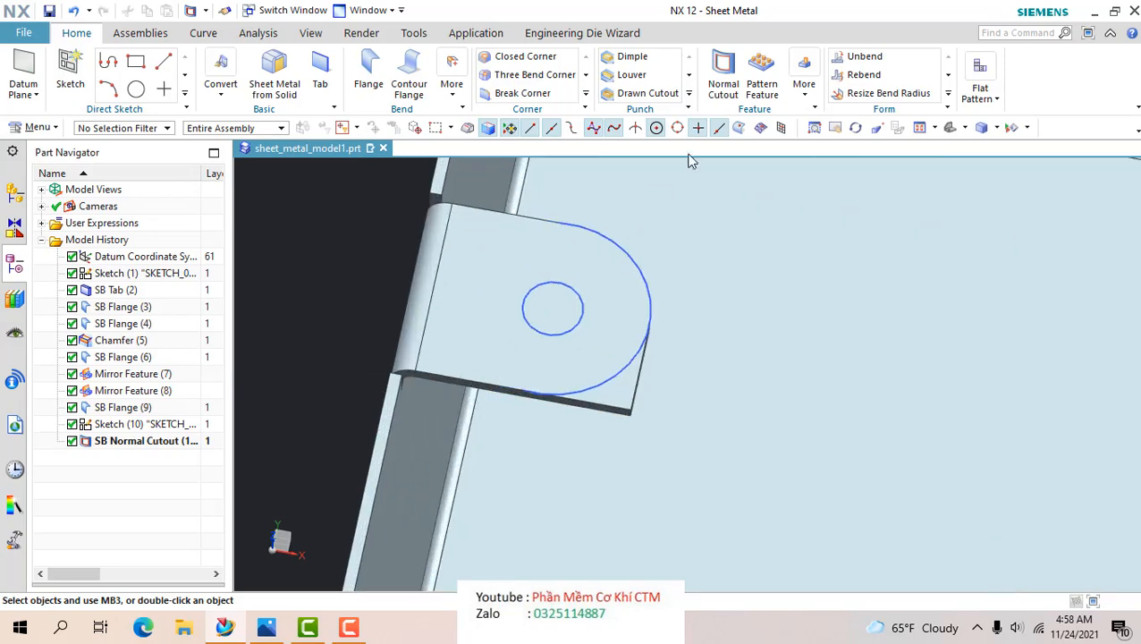
pyautogui.click(723, 82)
pyautogui.scroll(8, 626, 368)
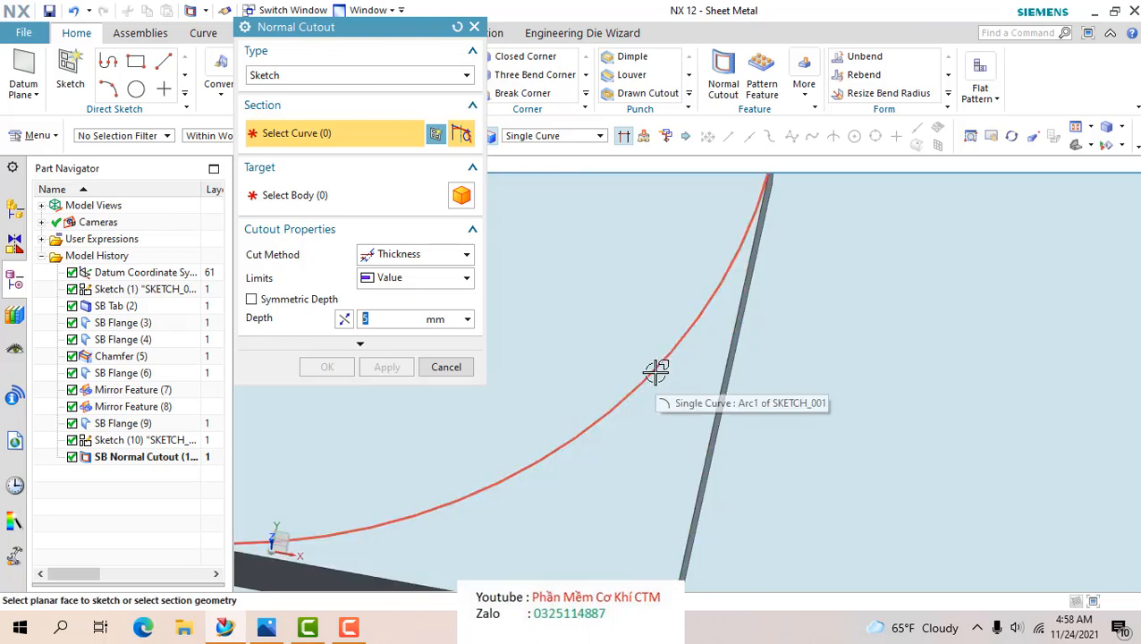
pyautogui.click(656, 370)
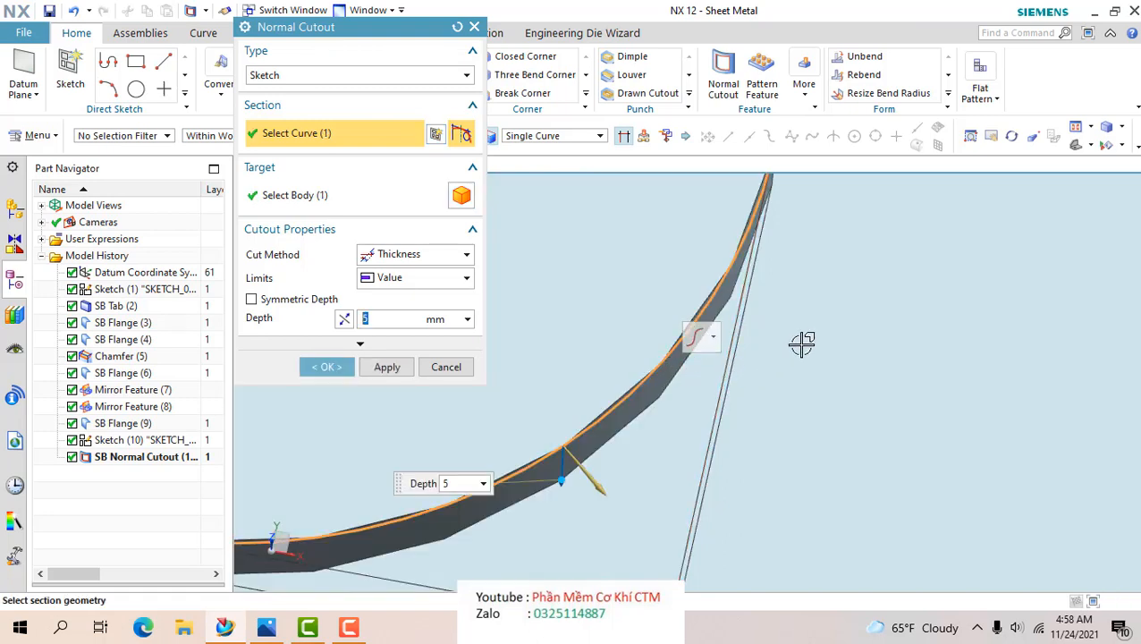
pyautogui.scroll(-3, 764, 357)
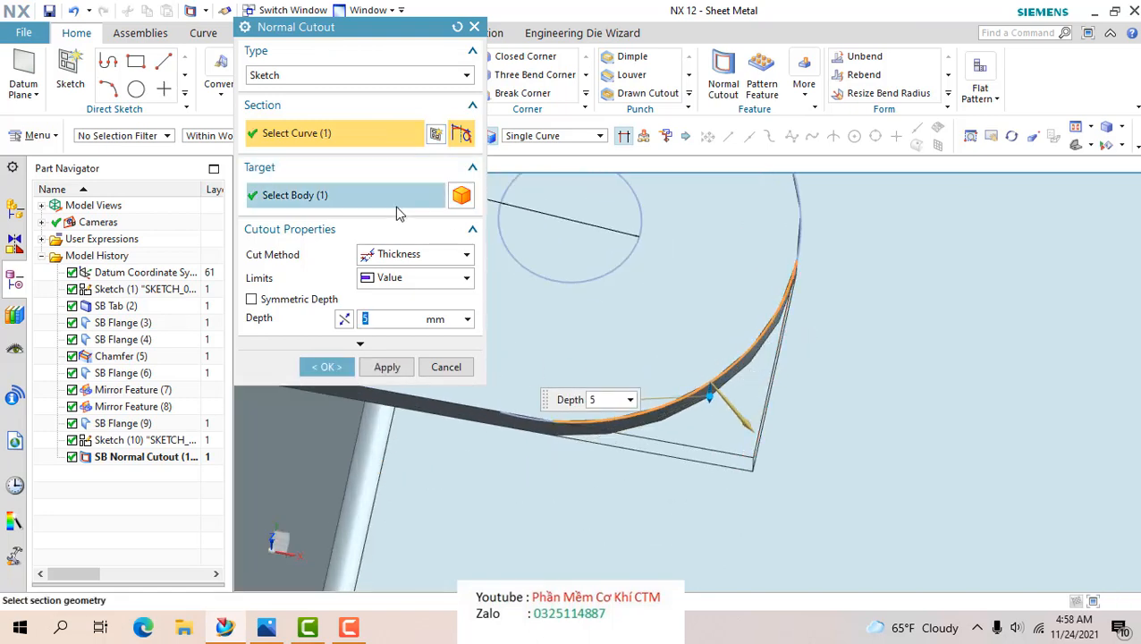
pyautogui.click(398, 371)
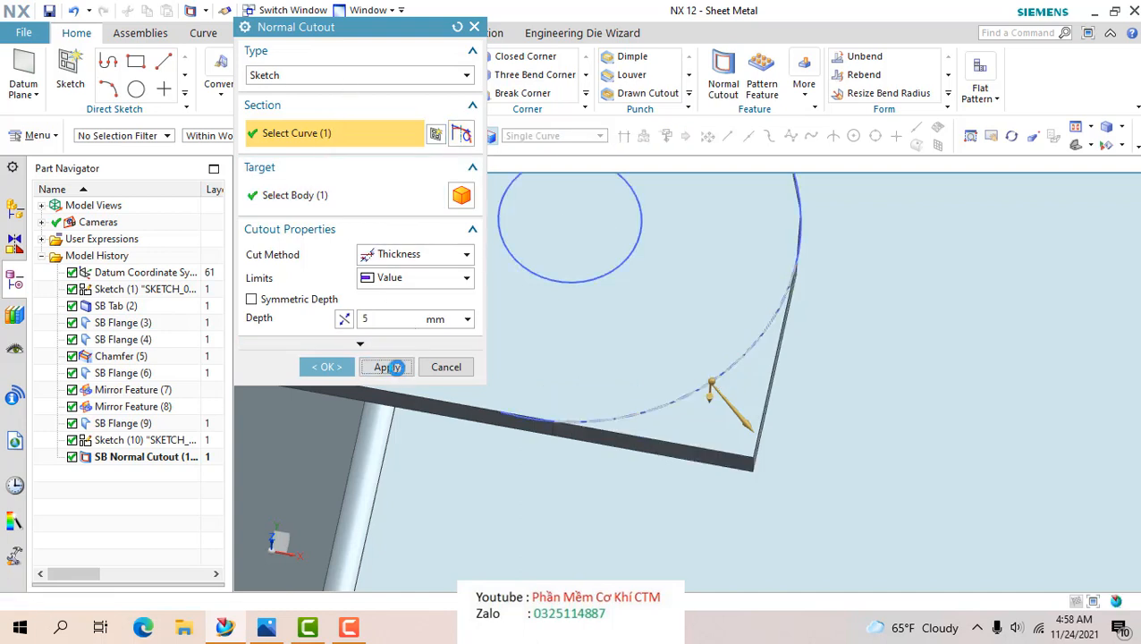
pyautogui.scroll(-5, 599, 447)
# - Cut the centre tab's hole from the sketched circle with a 5 mm deep Normal Cutout
pyautogui.scroll(2, 543, 345)
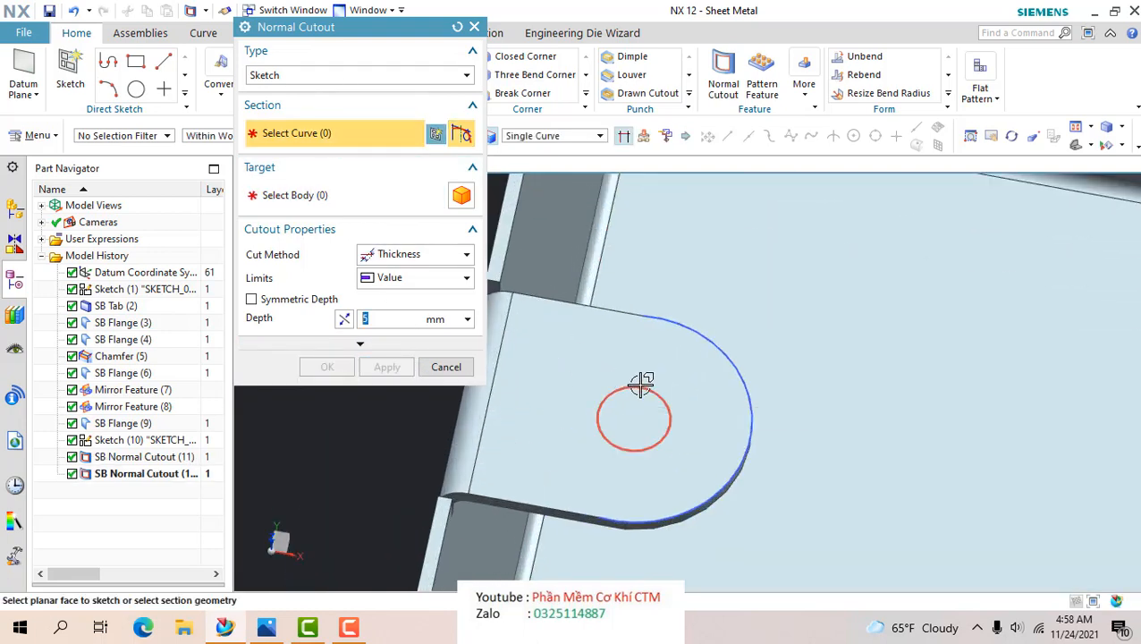
pyautogui.click(641, 383)
pyautogui.click(326, 367)
pyautogui.scroll(-2, 623, 310)
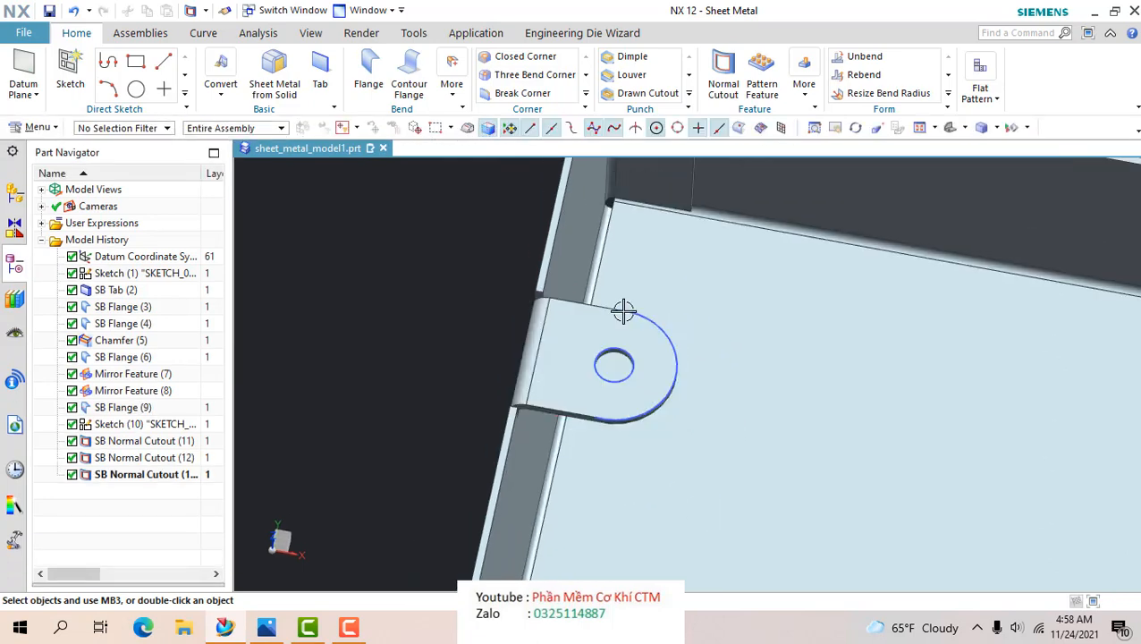
# - Mirror the centre tab's flange, sketch and three normal cutouts to the opposite end flange about the datum coordinate system's central plane
pyautogui.scroll(-5, 623, 310)
pyautogui.moveTo(623, 310); pyautogui.dragTo(736, 286, button='middle')
pyautogui.scroll(5, 654, 291)
pyautogui.scroll(2, 696, 266)
pyautogui.scroll(-4, 695, 265)
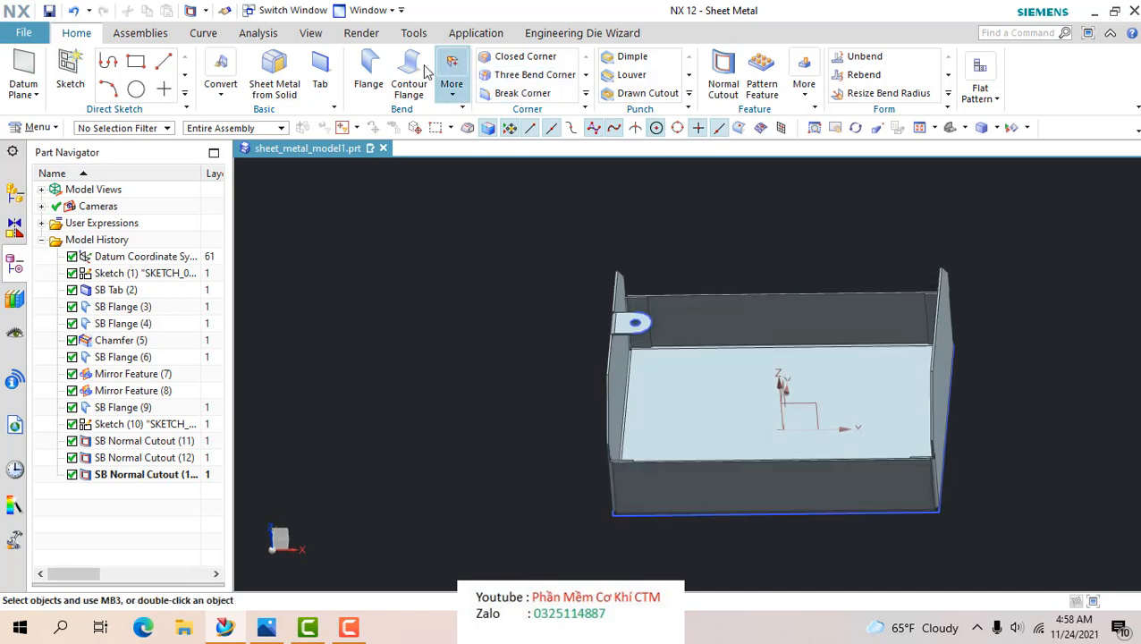
pyautogui.click(804, 85)
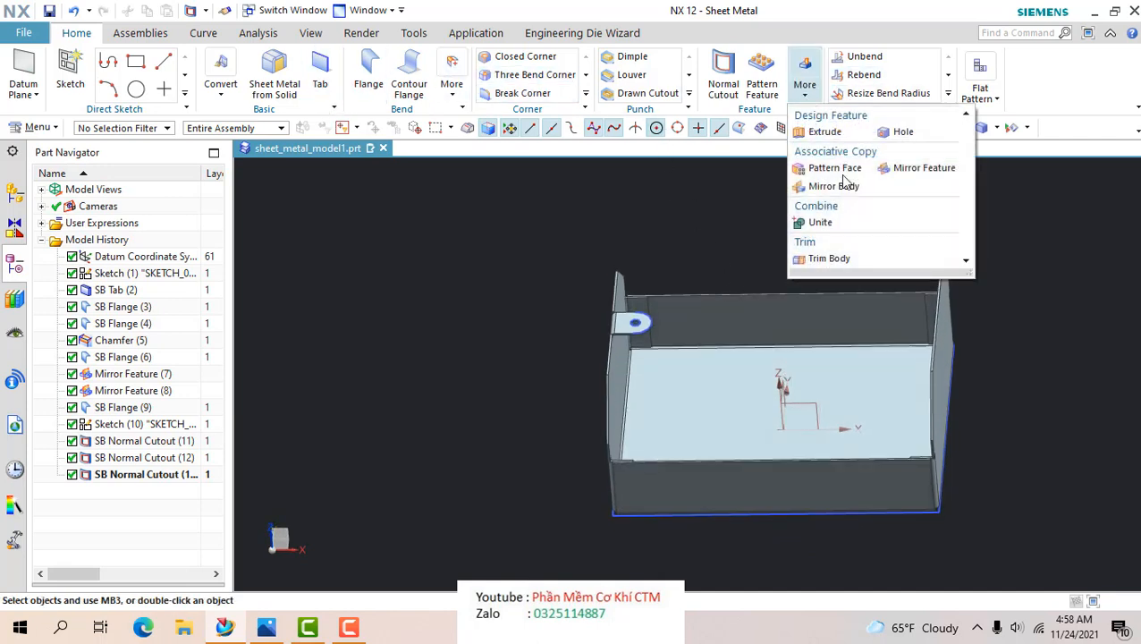
pyautogui.click(921, 168)
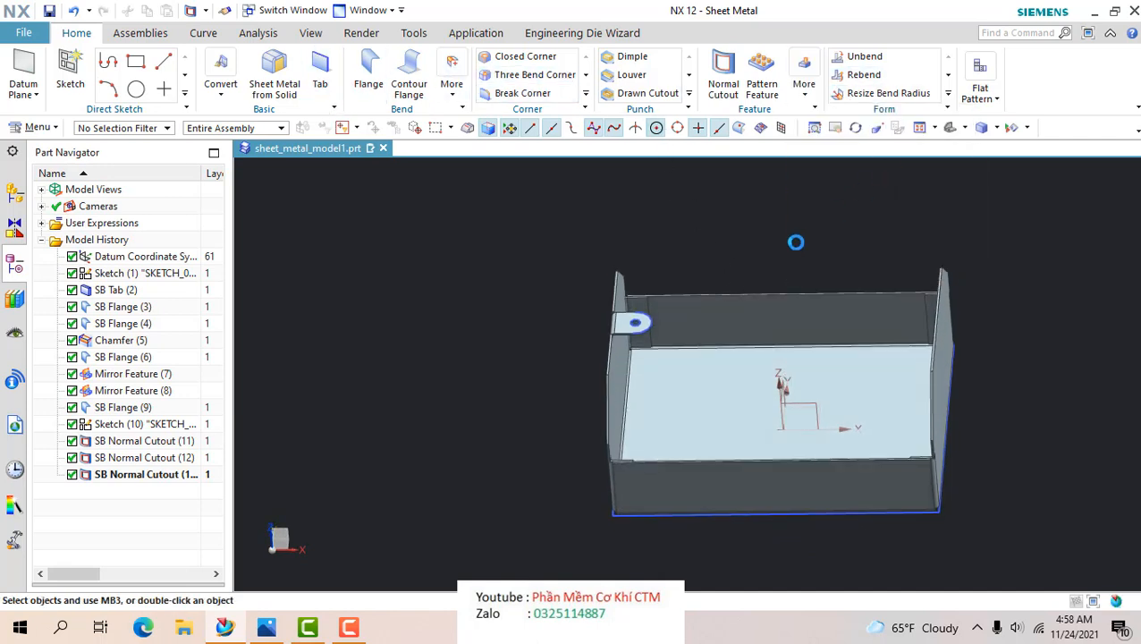
pyautogui.click(122, 474)
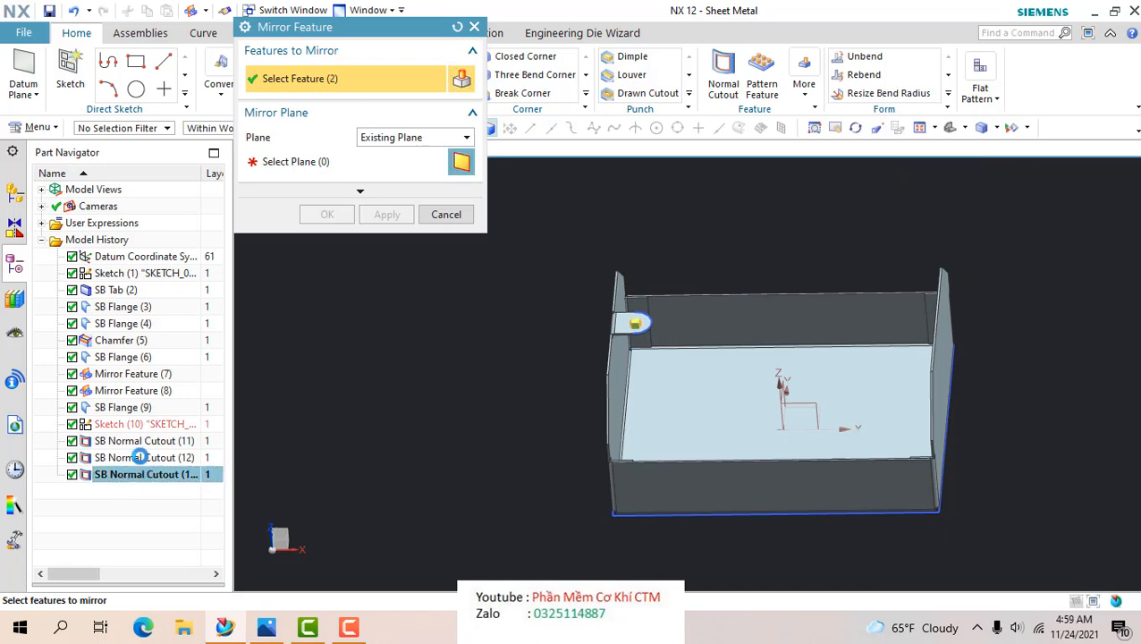
pyautogui.keyDown('shift'); pyautogui.click(145, 442); pyautogui.keyUp('shift')
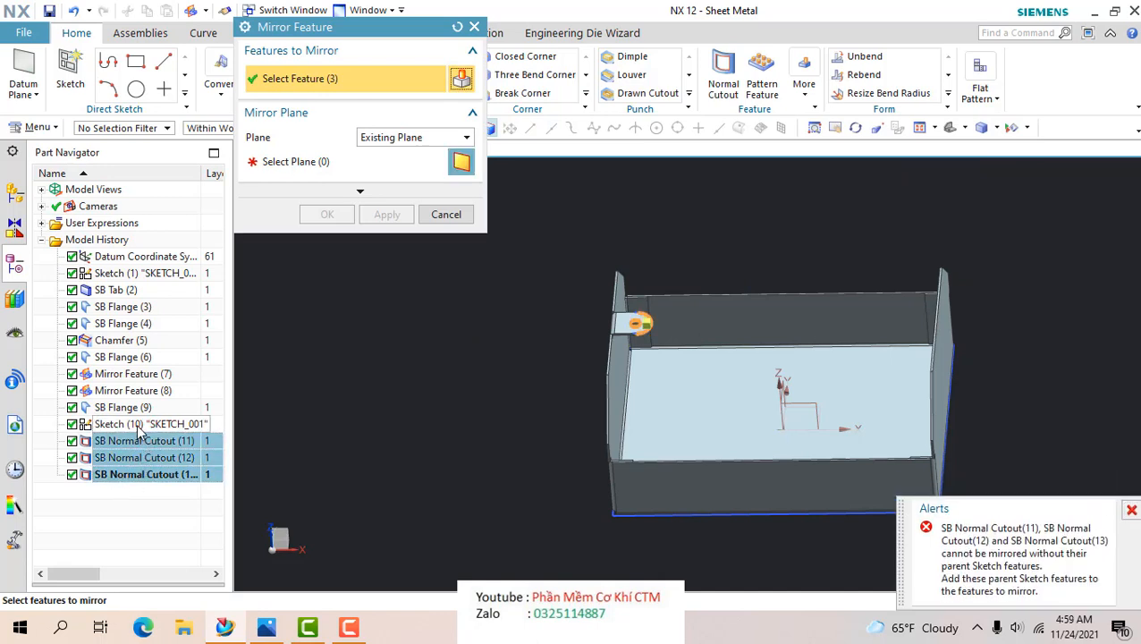
pyautogui.keyDown('ctrl'); pyautogui.click(134, 424); pyautogui.keyUp('ctrl')
pyautogui.keyDown('ctrl'); pyautogui.click(129, 408); pyautogui.keyUp('ctrl')
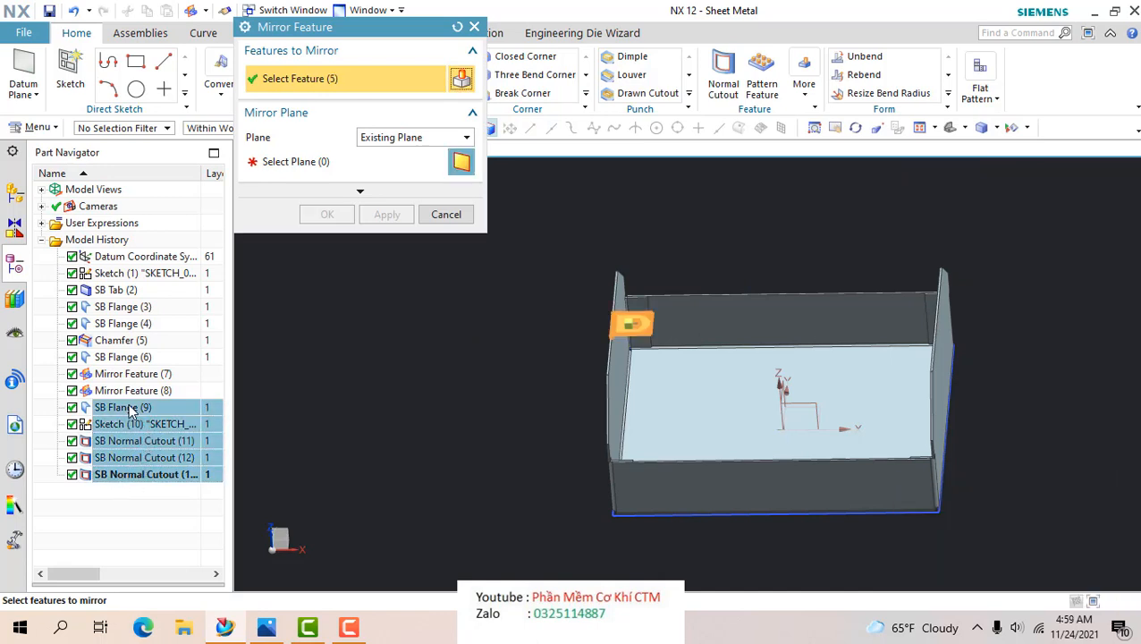
pyautogui.click(359, 163)
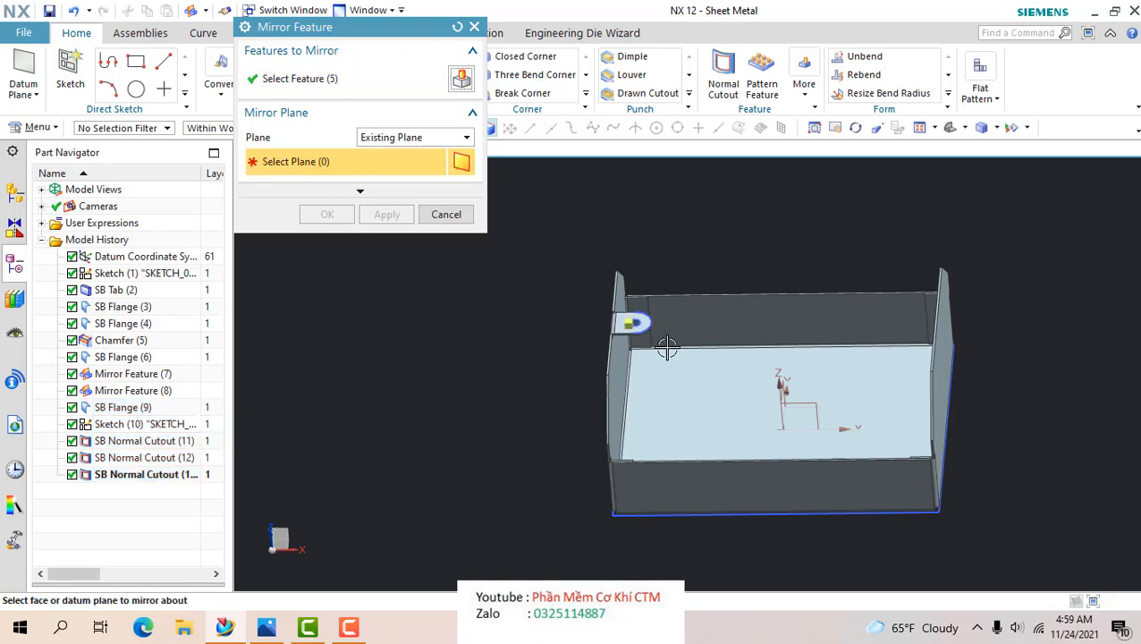
pyautogui.moveTo(665, 347); pyautogui.dragTo(848, 414, button='middle')
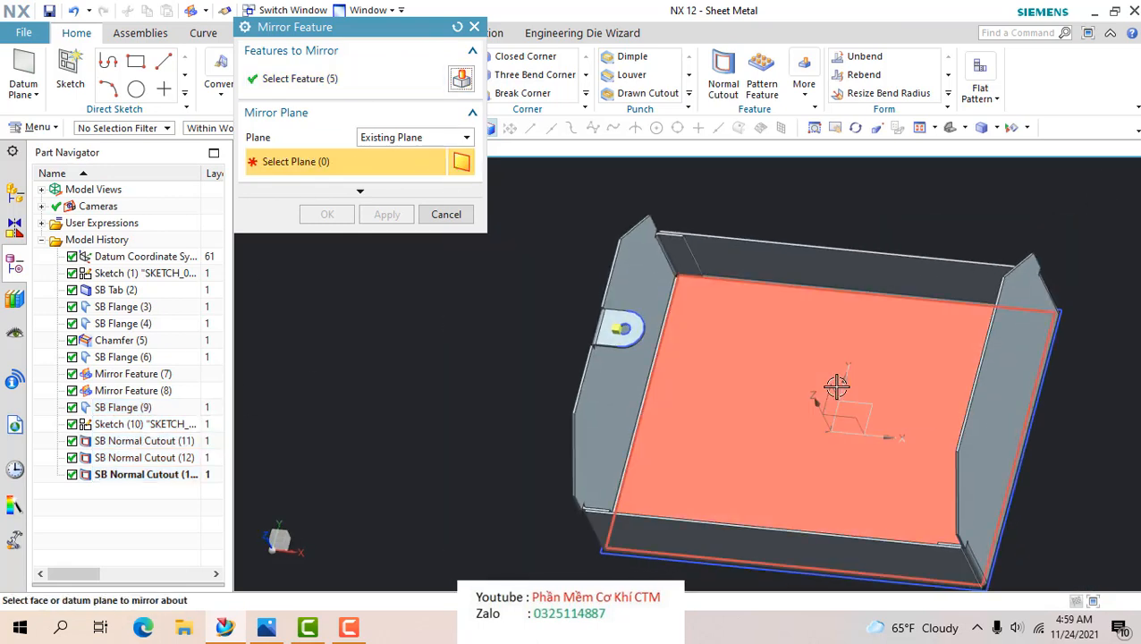
pyautogui.click(827, 388)
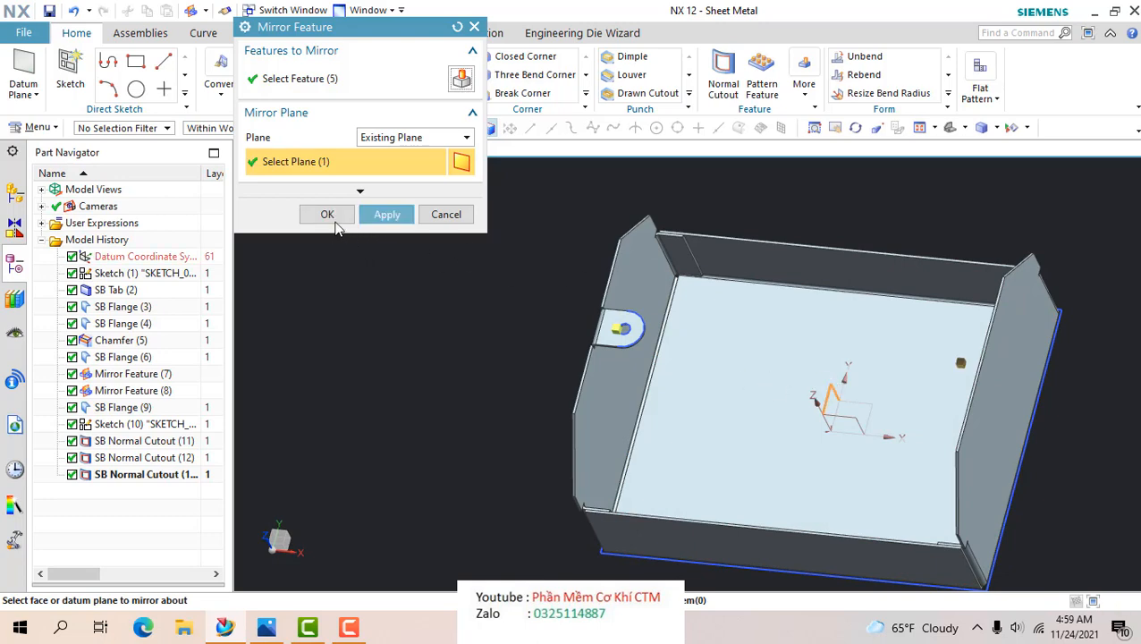
pyautogui.click(337, 224)
# - Inspect the mirrored centre tabs, and examine the louver and hole dimensions of the side view in the reference drawing in Photos
pyautogui.scroll(-3, 515, 361)
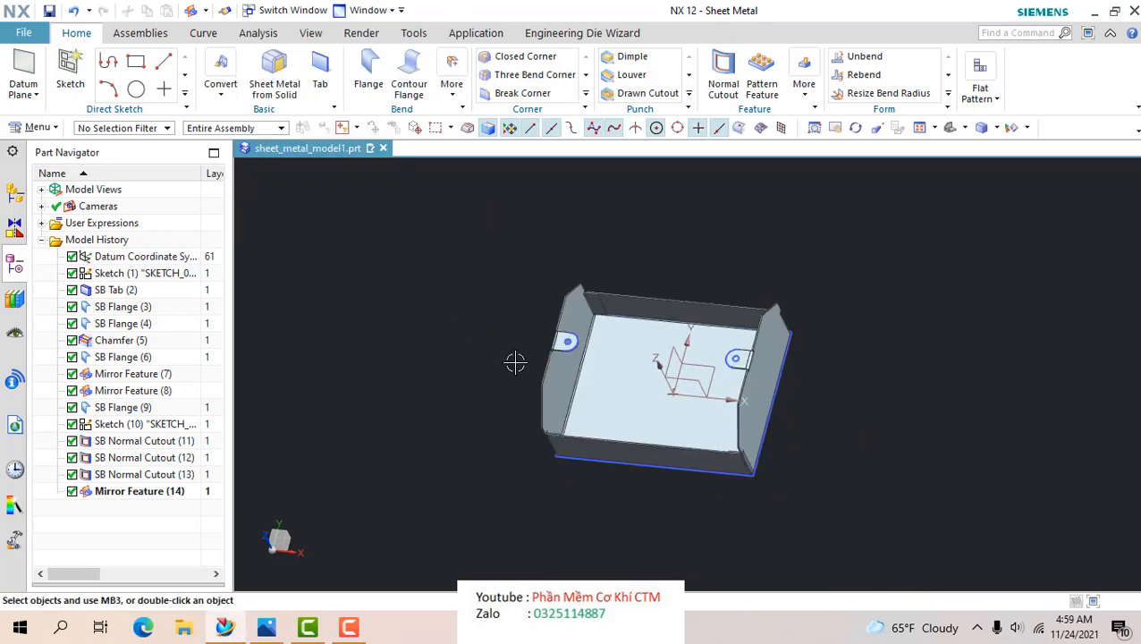
pyautogui.moveTo(515, 361); pyautogui.dragTo(555, 326, button='middle')
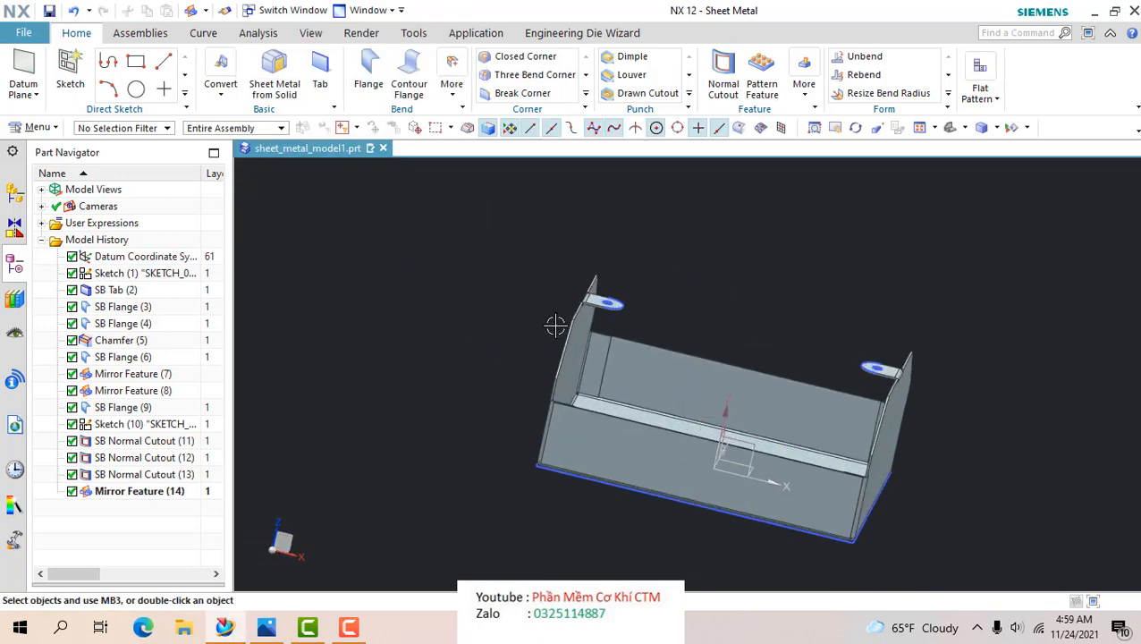
pyautogui.scroll(3, 555, 326)
pyautogui.moveTo(690, 324); pyautogui.dragTo(662, 394, button='middle')
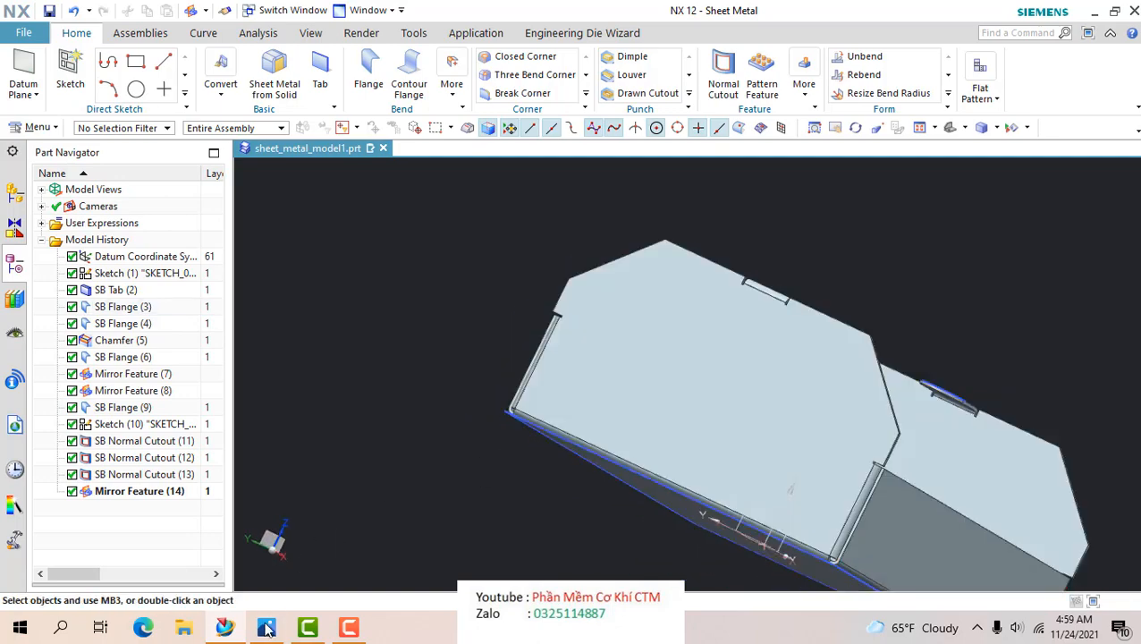
pyautogui.click(265, 629)
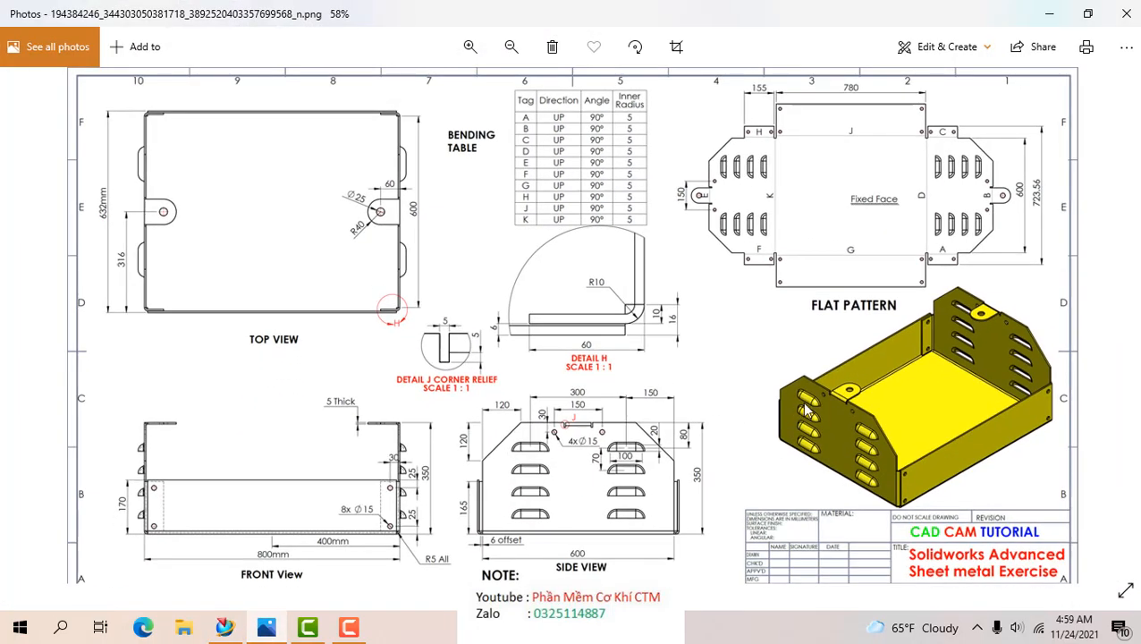
pyautogui.scroll(4, 530, 446)
pyautogui.scroll(-2, 530, 447)
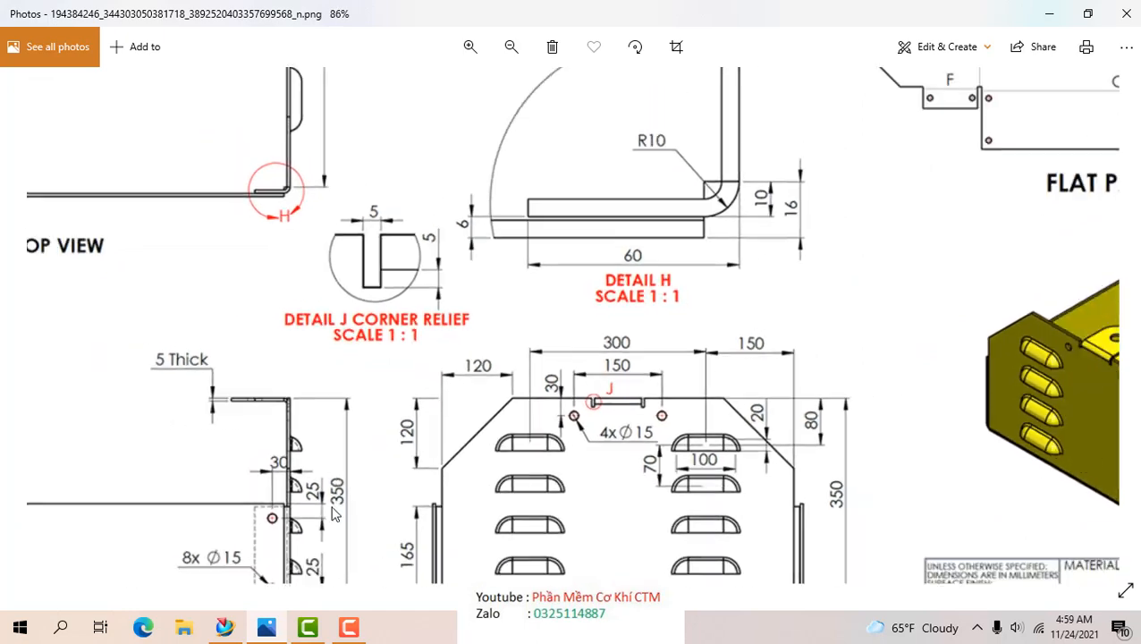
pyautogui.click(224, 628)
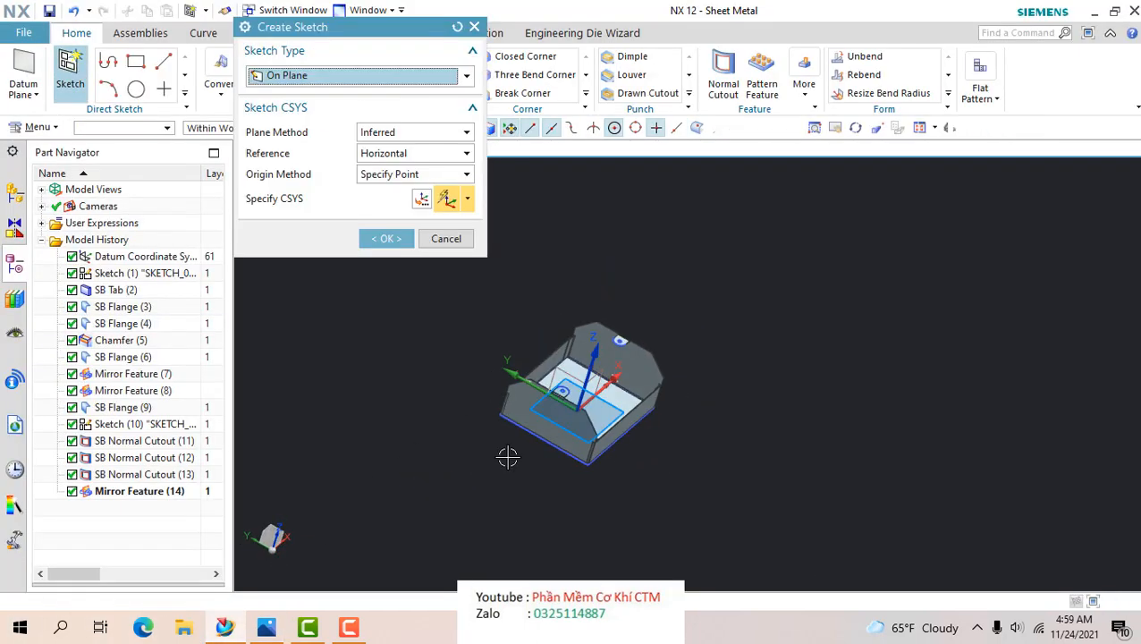
# - Create a sketch on the outer face of the -X end flange
pyautogui.scroll(6, 517, 444)
pyautogui.click(604, 319)
pyautogui.click(382, 238)
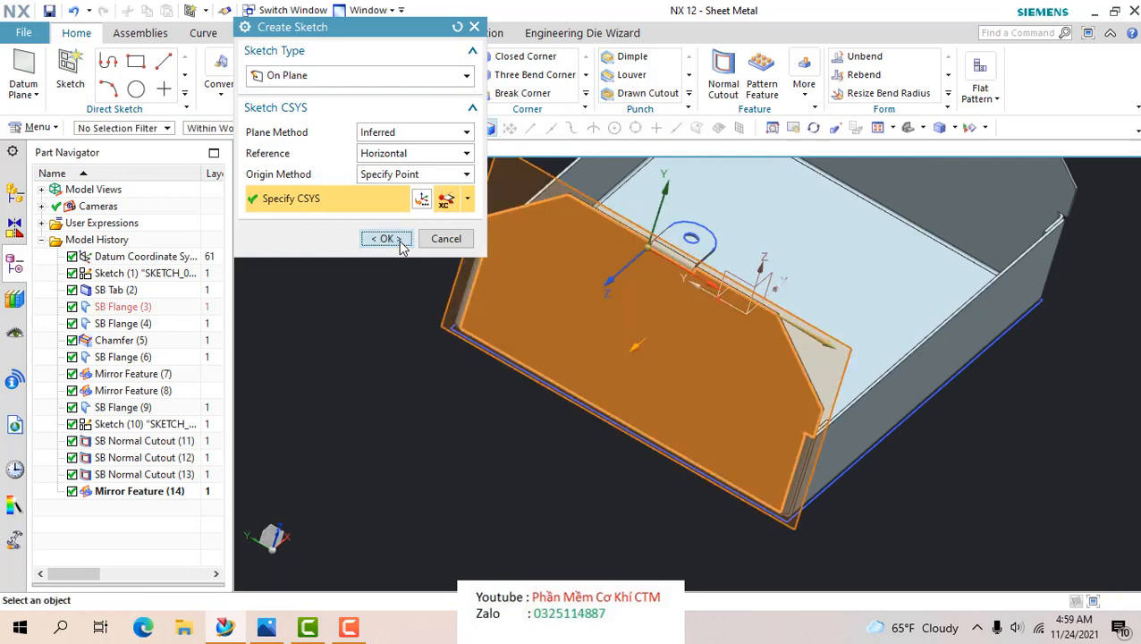
pyautogui.scroll(3, 742, 380)
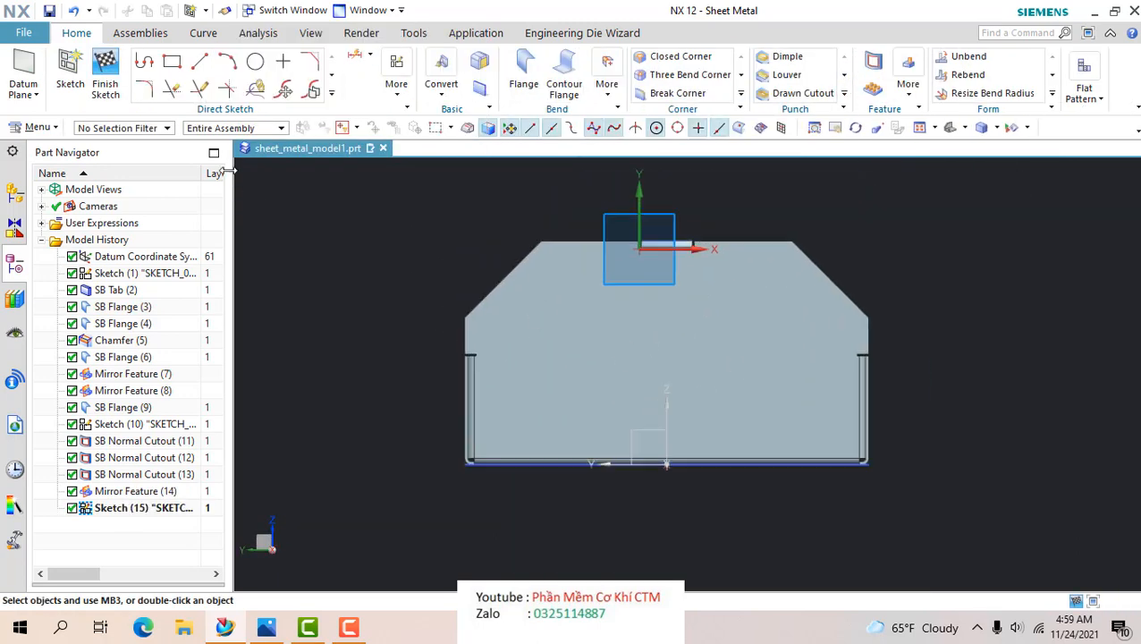
# - Sketch a horizontal line about 100 mm long below the end flange's upper edge, beside the +Y chamfer
pyautogui.click(200, 61)
pyautogui.scroll(3, 520, 285)
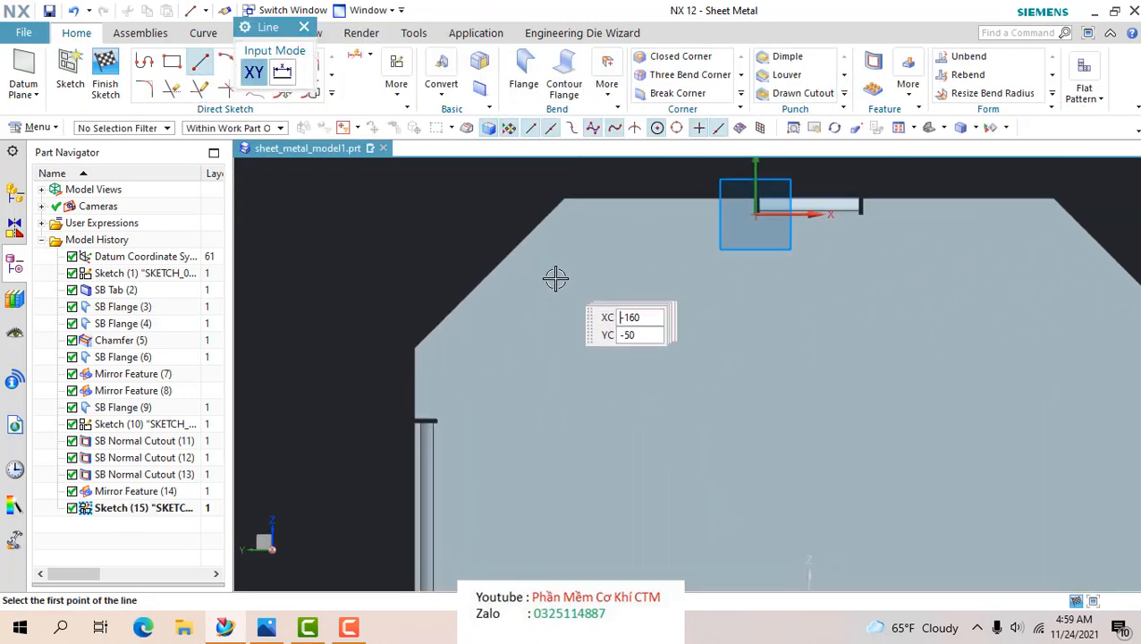
pyautogui.click(675, 277)
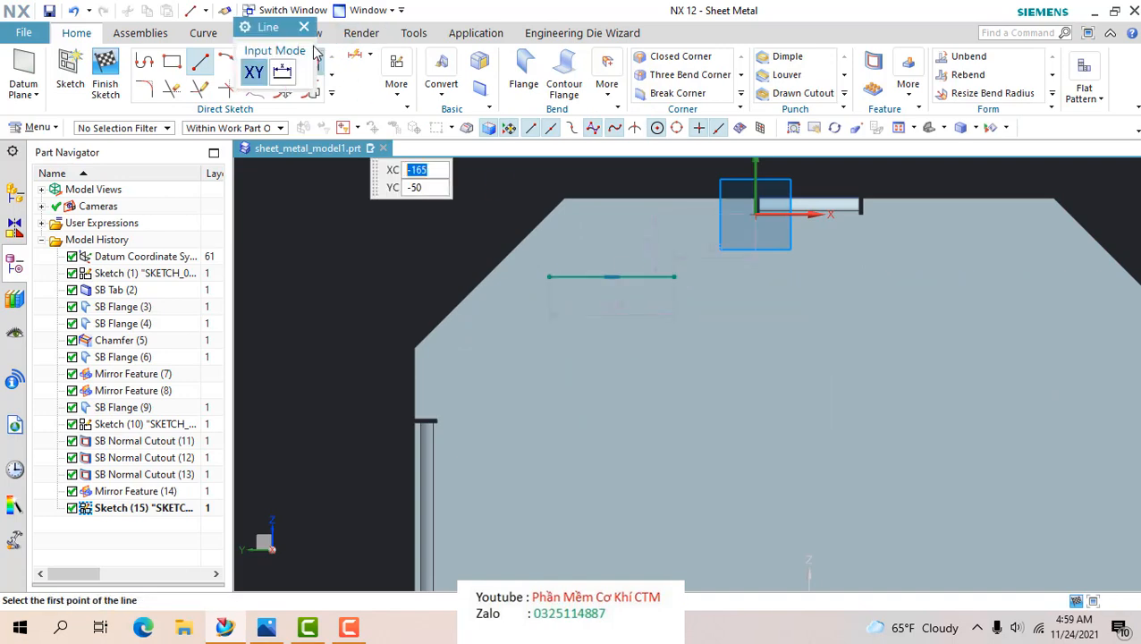
pyautogui.click(304, 28)
pyautogui.scroll(-3, 385, 412)
pyautogui.scroll(3, 334, 553)
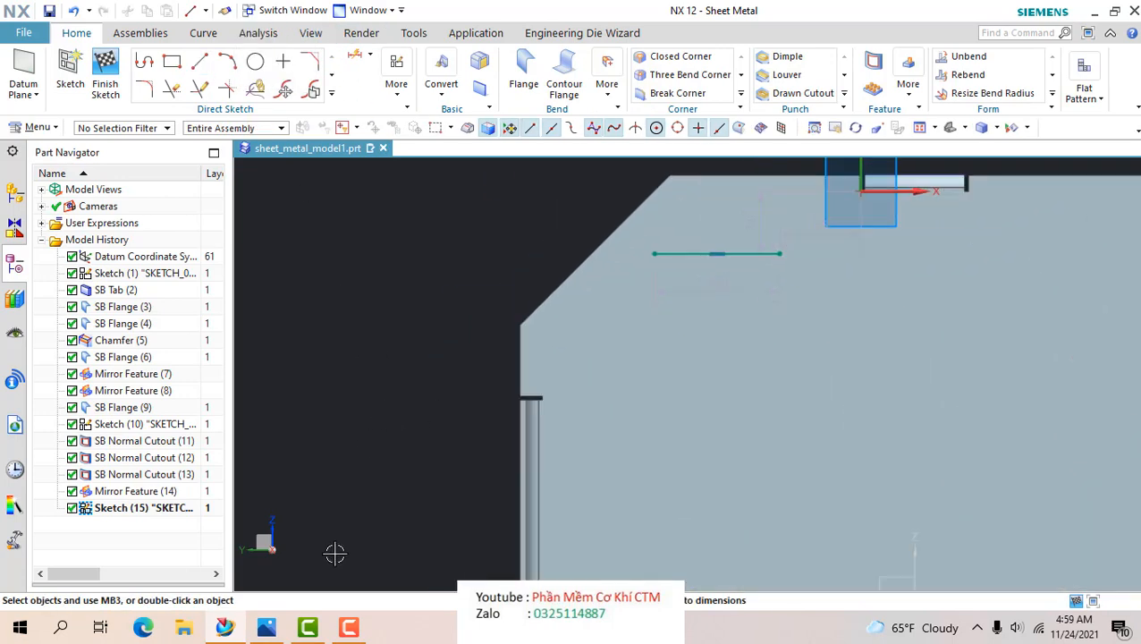
# - Check the louver length in the reference drawing and set the sketched line's length to 100 mm
pyautogui.click(265, 628)
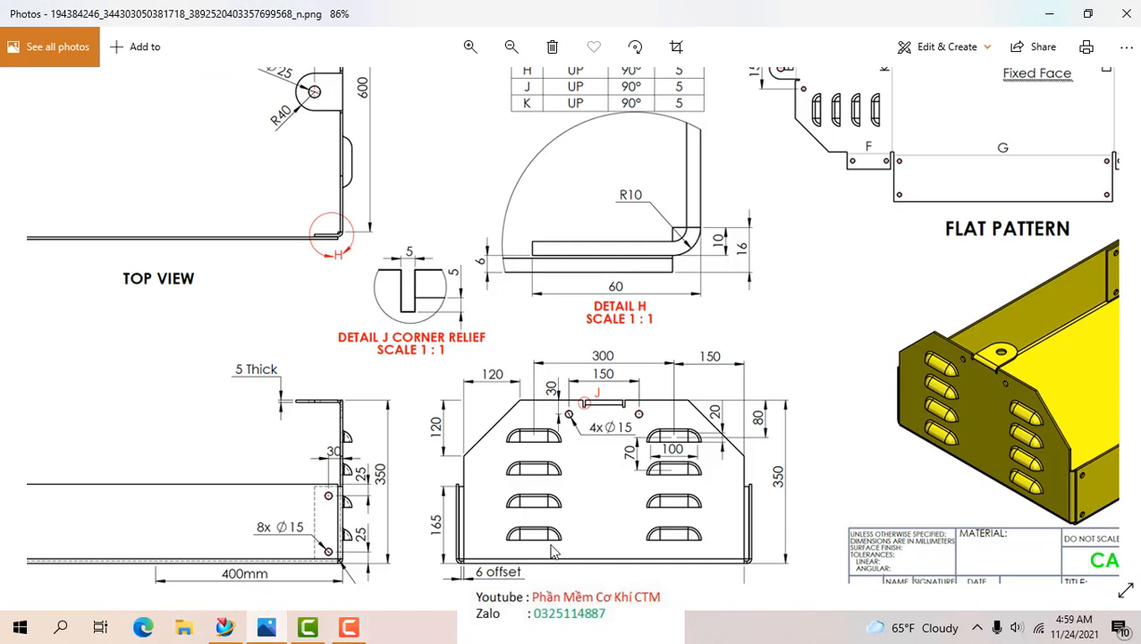
pyautogui.scroll(3, 581, 447)
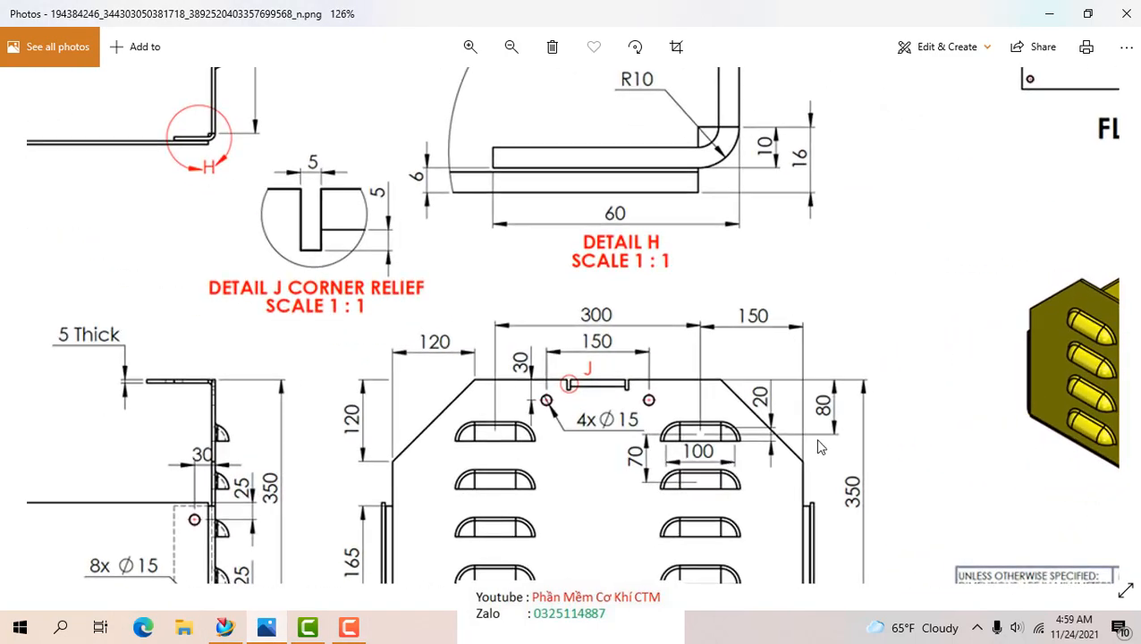
pyautogui.hotkey('alt', 'Tab')
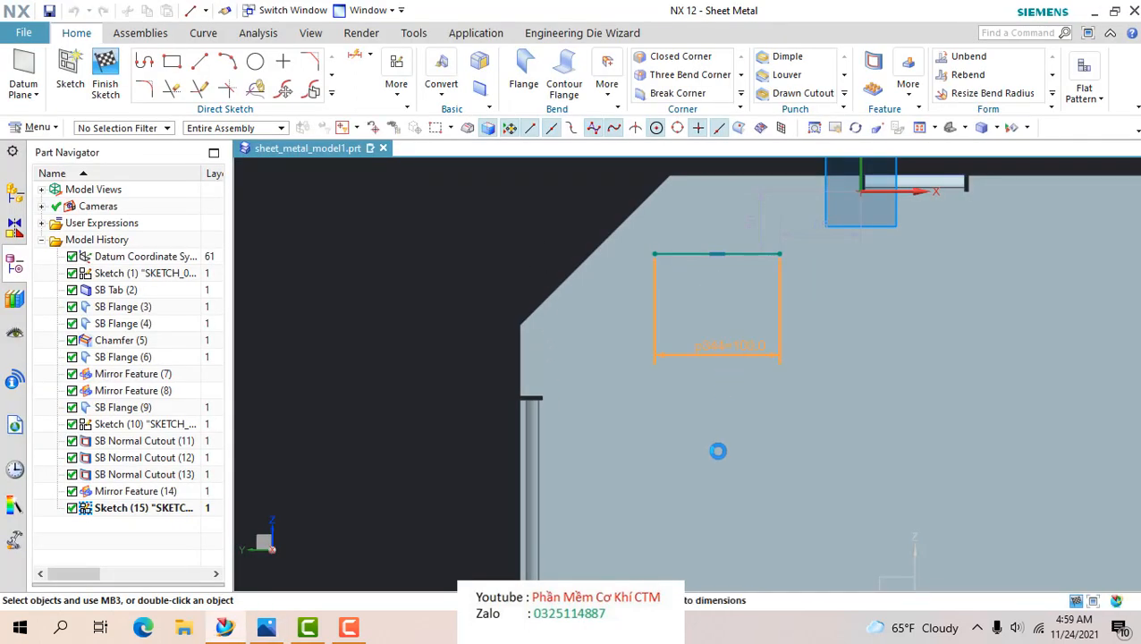
pyautogui.click(718, 451)
pyautogui.write('00')
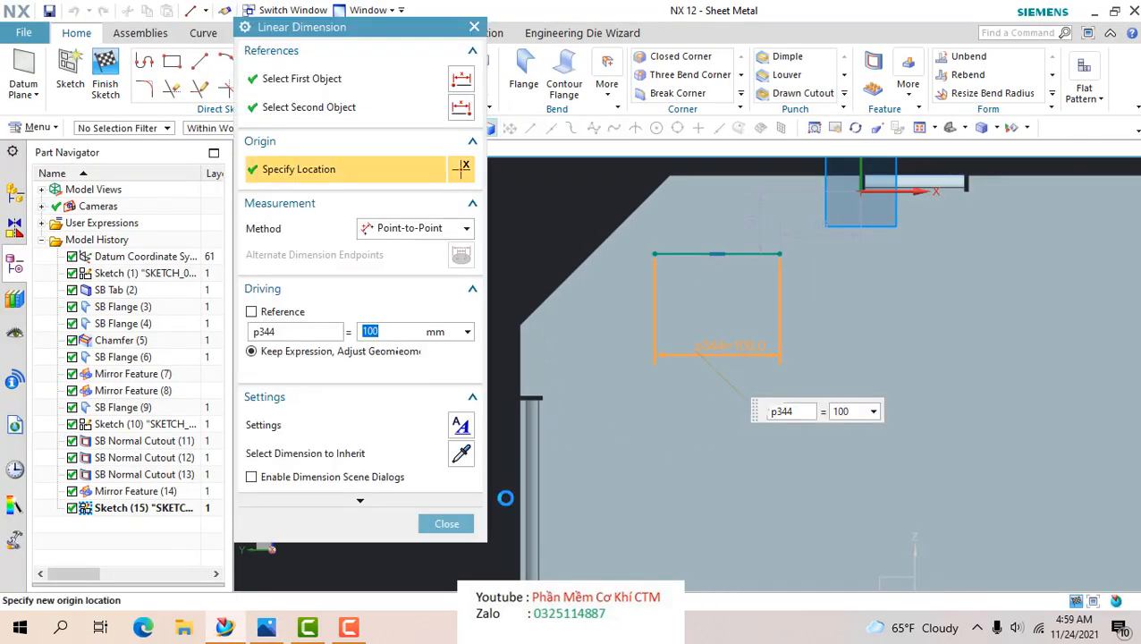
pyautogui.click(461, 525)
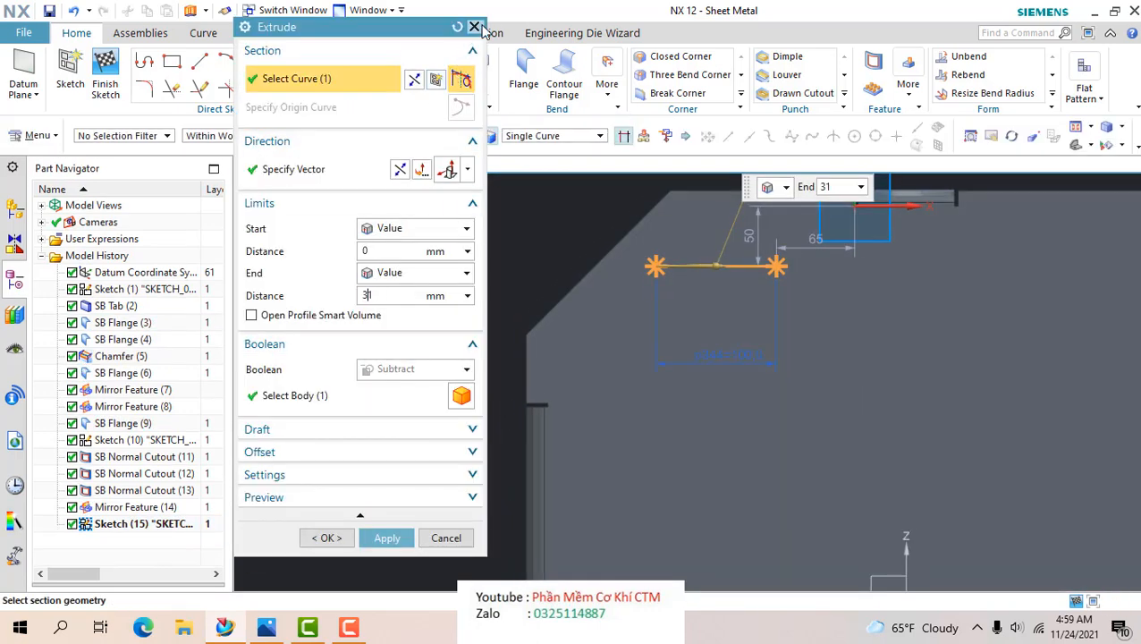
pyautogui.click(475, 27)
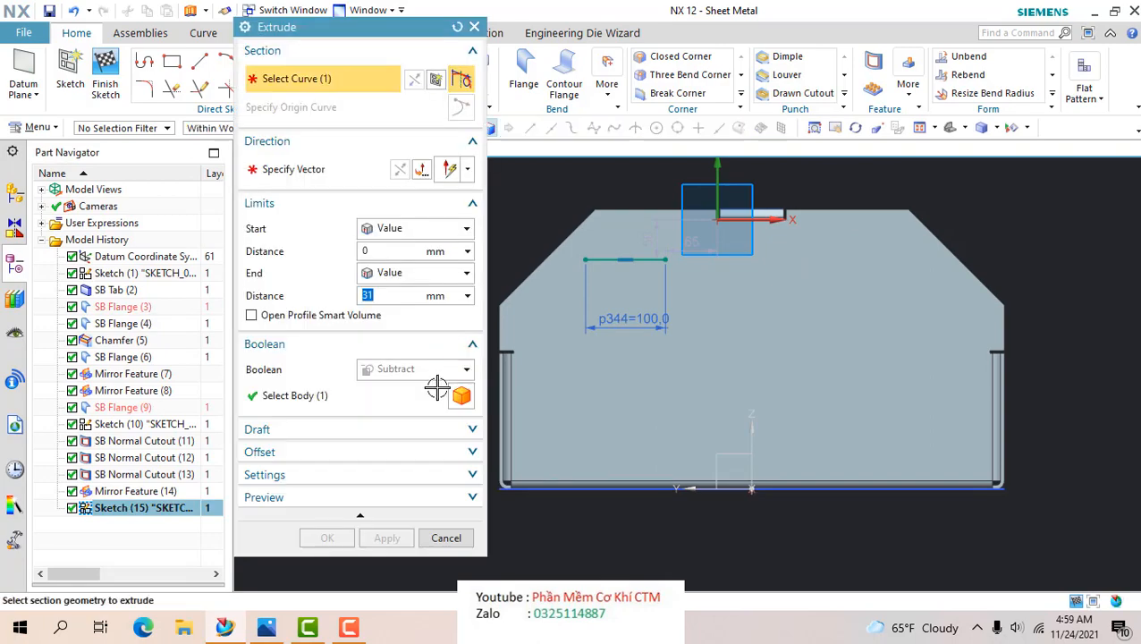
pyautogui.click(474, 27)
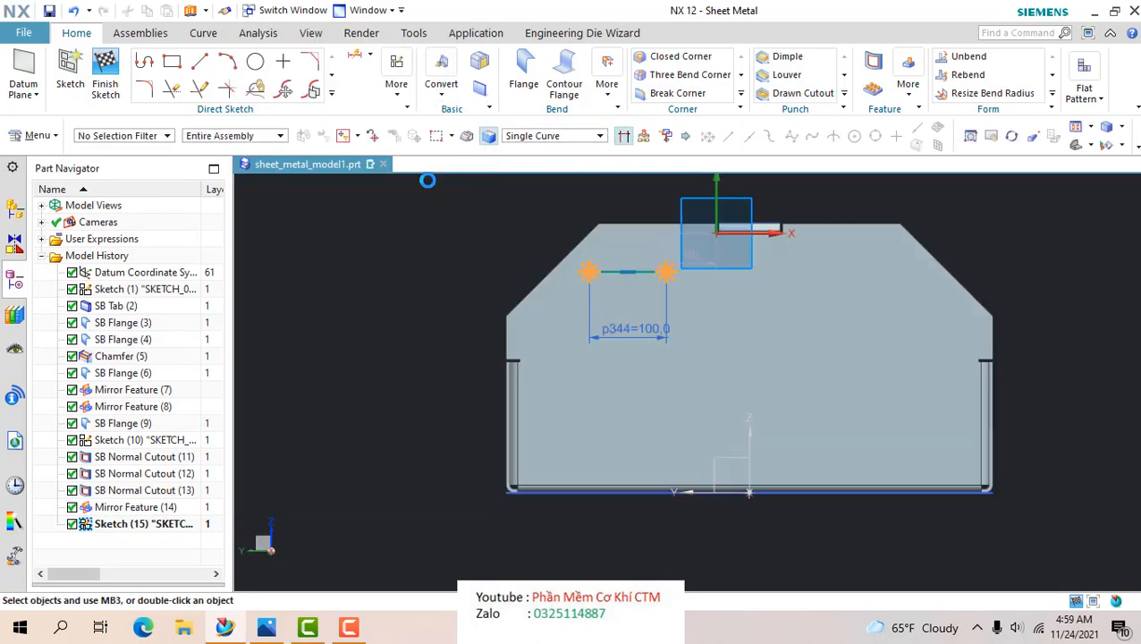
# - Check the louver's vertical position in the reference drawing and dimension the line 80 mm below the end flange's upper edge
pyautogui.hotkey('alt', 'Tab')
pyautogui.scroll(-2, 550, 384)
pyautogui.scroll(2, 541, 398)
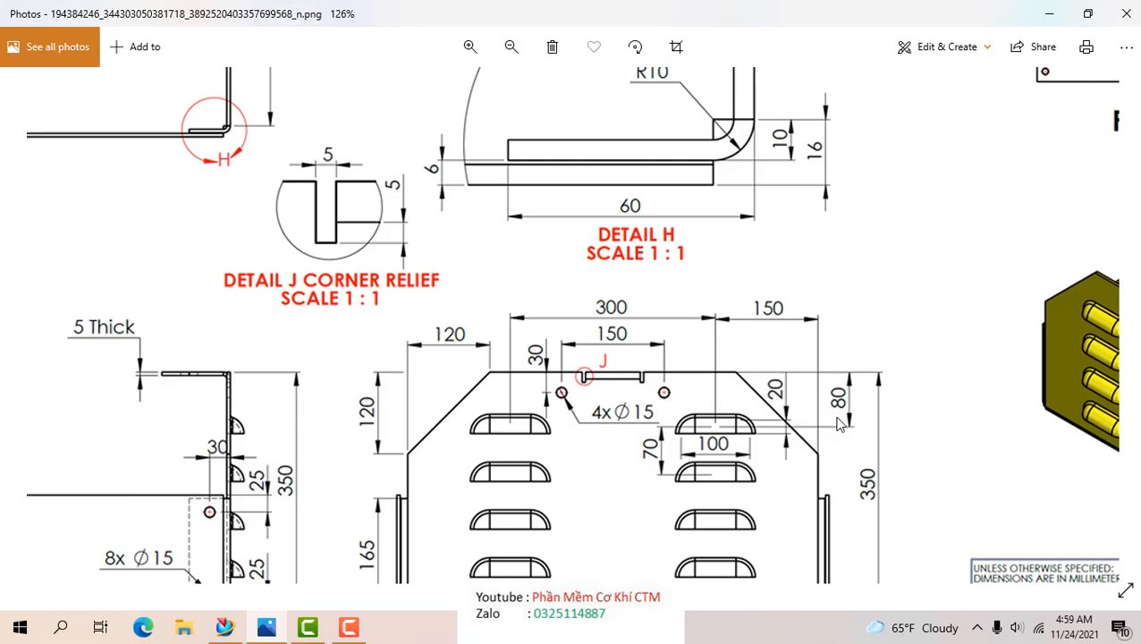
pyautogui.hotkey('alt', 'Tab')
pyautogui.moveTo(658, 236); pyautogui.dragTo(342, 262)
pyautogui.scroll(2, 393, 186)
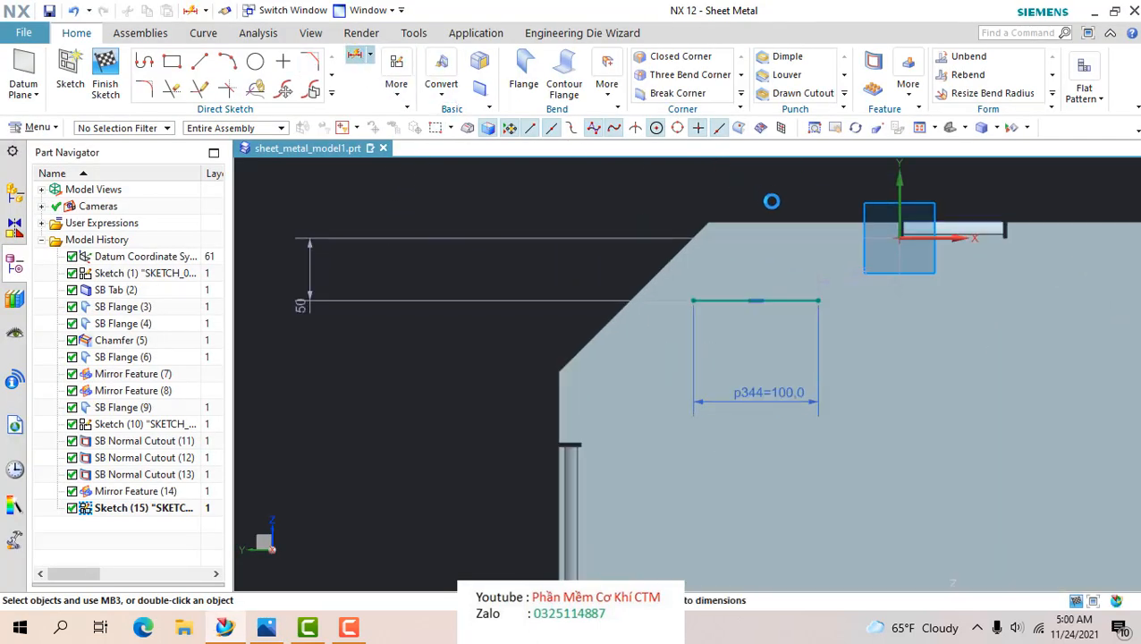
pyautogui.click(787, 223)
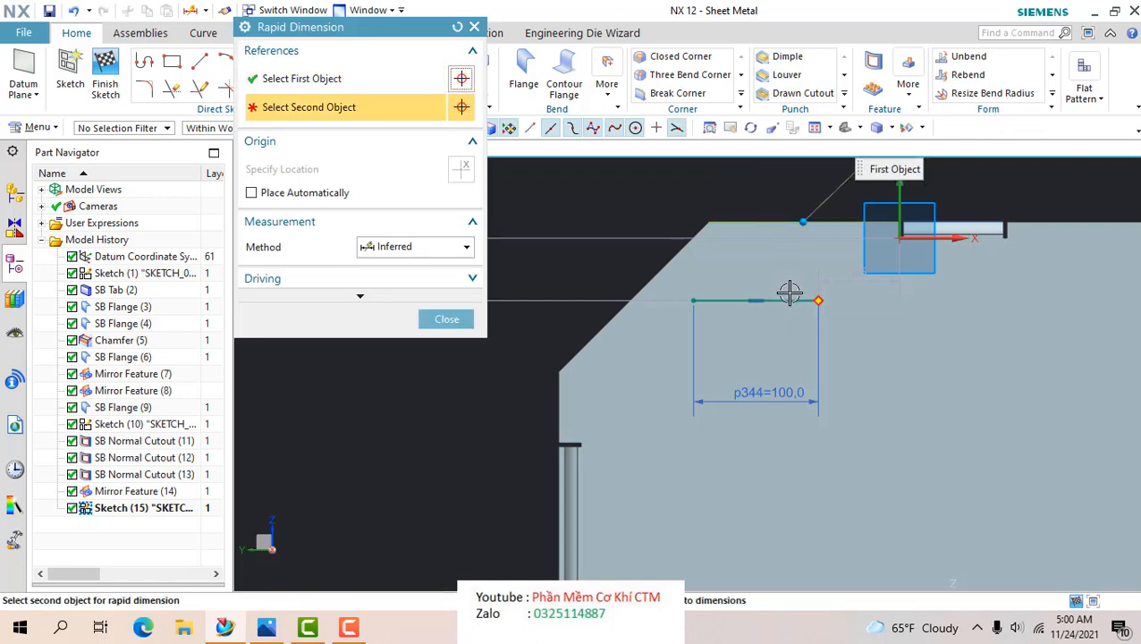
pyautogui.click(789, 300)
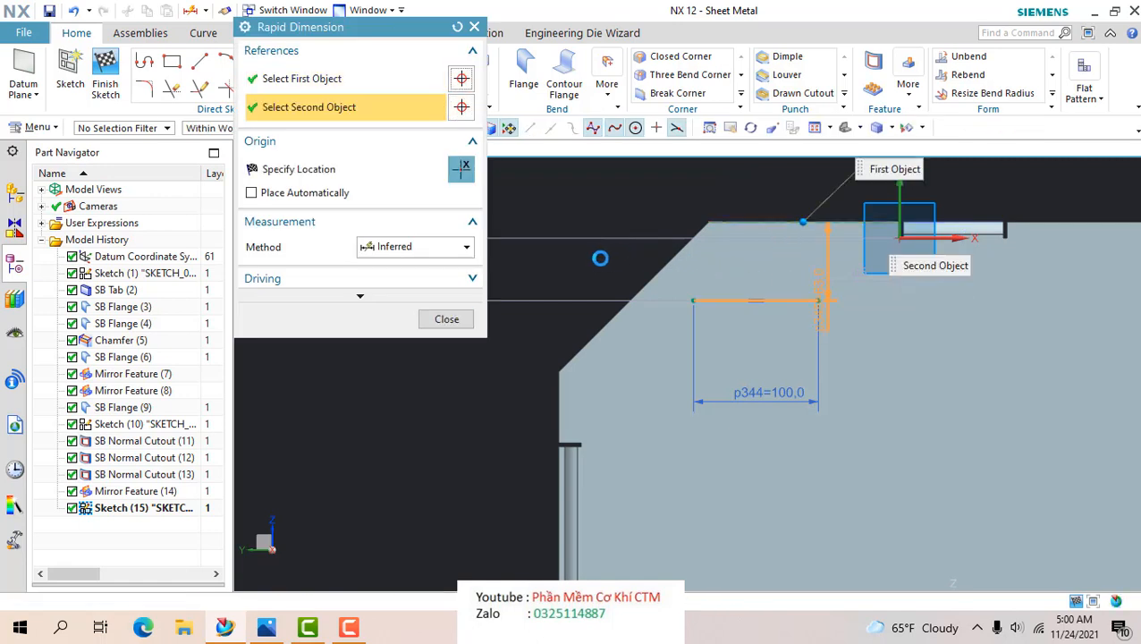
pyautogui.click(640, 322)
pyautogui.write('80')
pyautogui.press('Return')
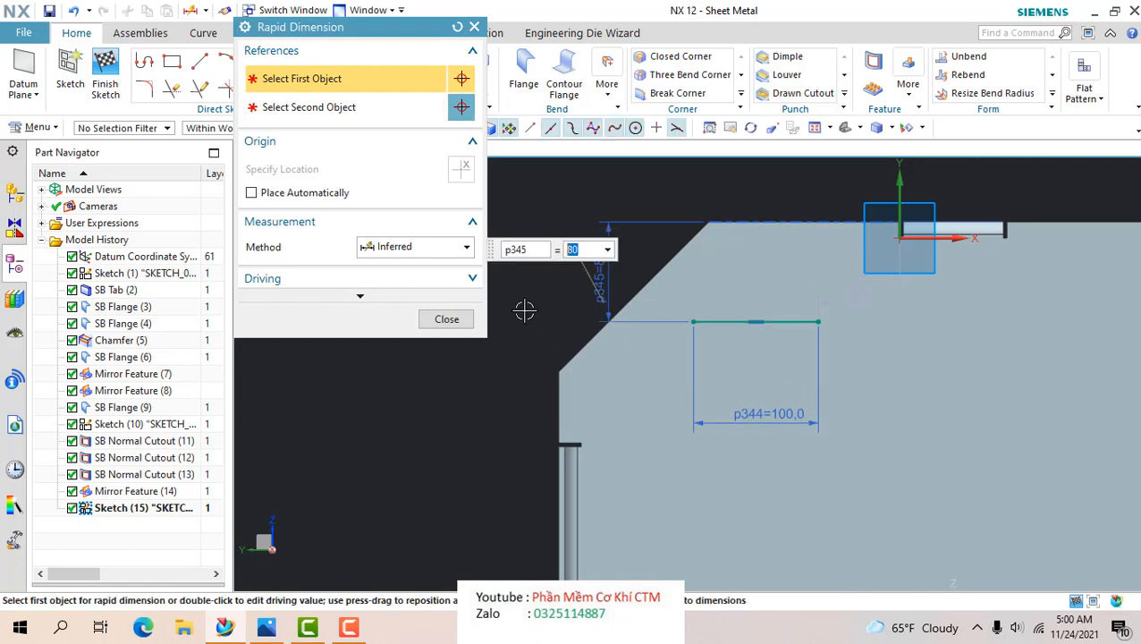
pyautogui.click(448, 322)
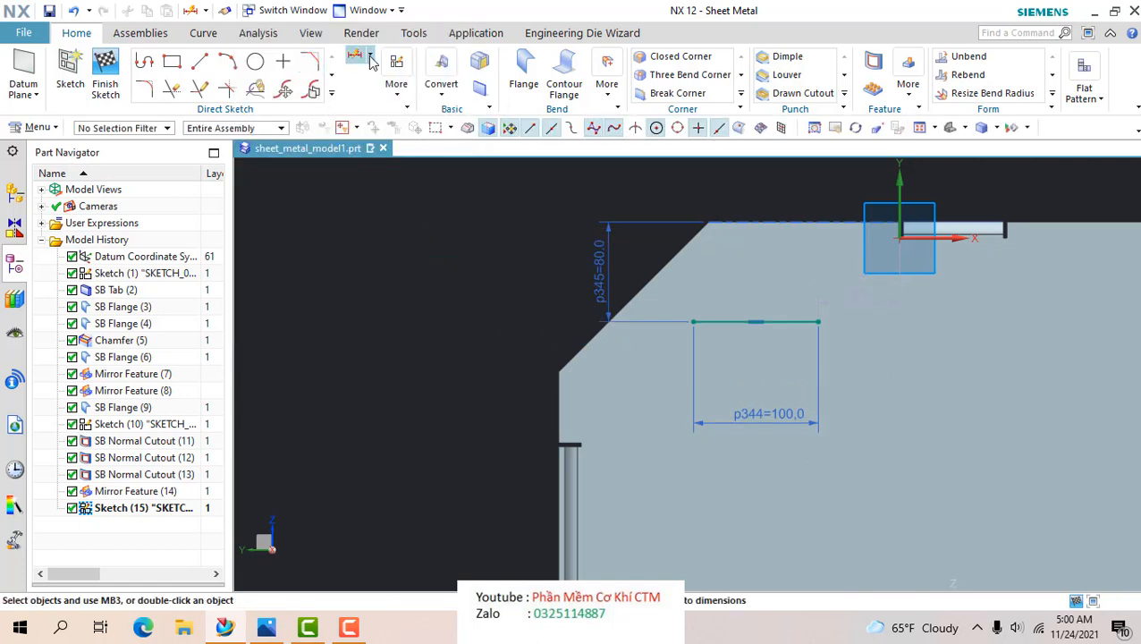
# - Dimension the louver line's midpoint 150 mm horizontally from the part origin at the base and finish the sketch
pyautogui.press('d')
pyautogui.click(756, 322)
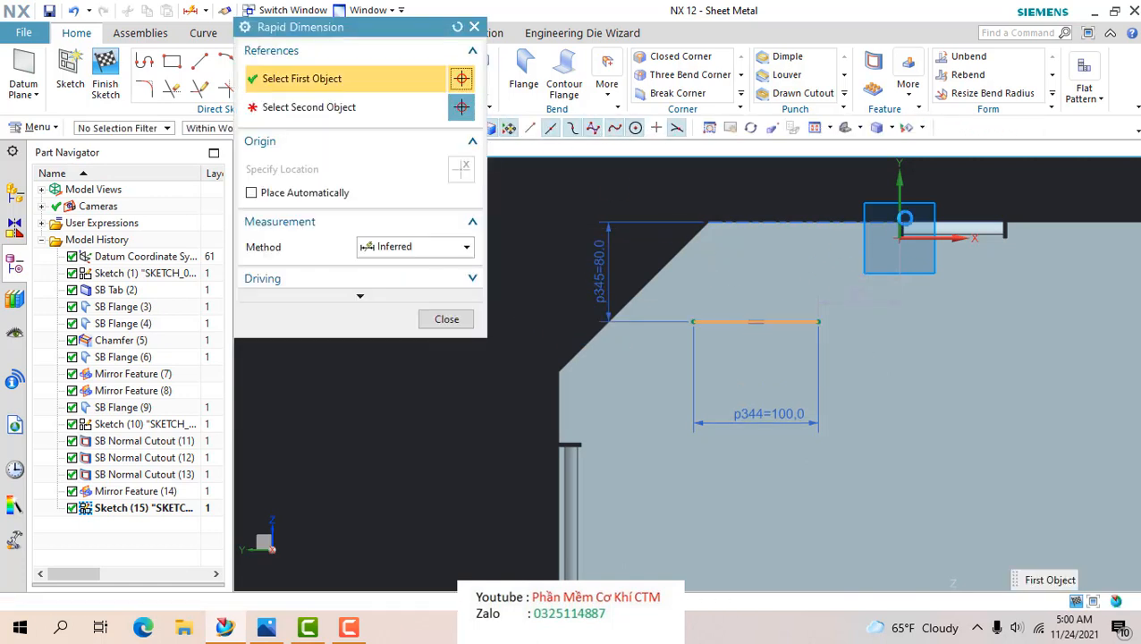
pyautogui.scroll(-2, 858, 304)
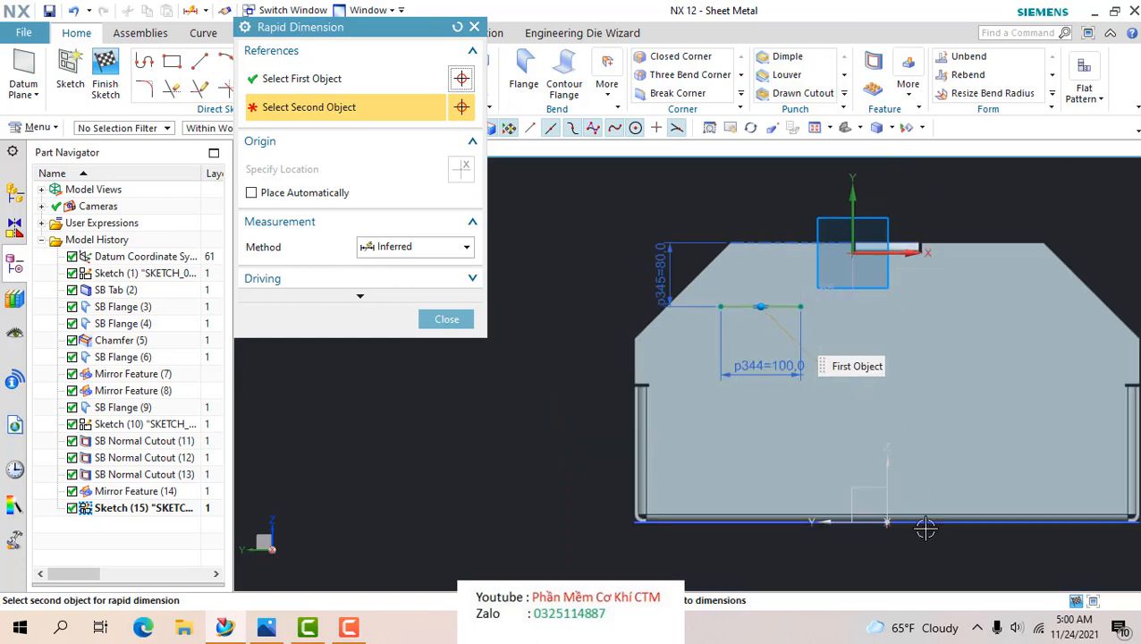
pyautogui.click(841, 403)
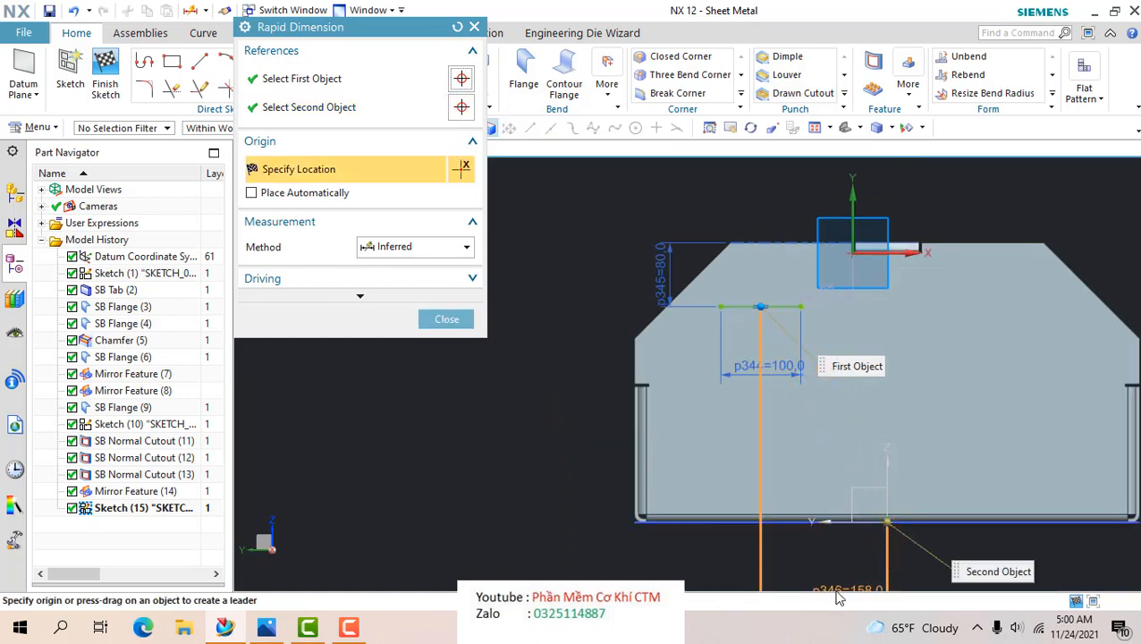
pyautogui.click(767, 587)
pyautogui.write('150')
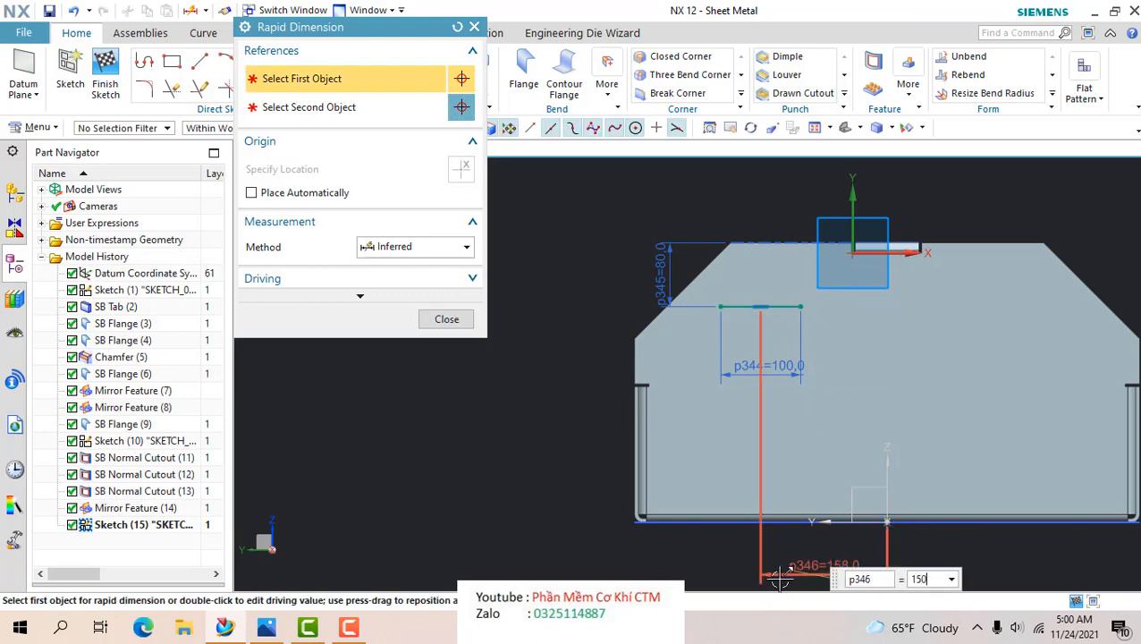
pyautogui.press('Return')
pyautogui.click(444, 323)
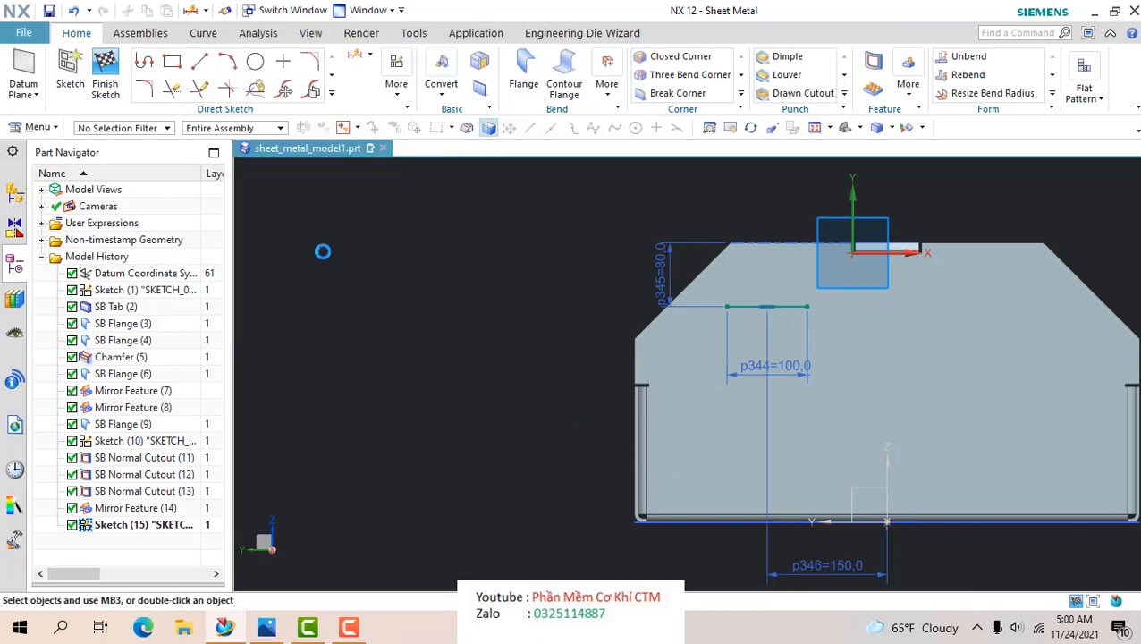
pyautogui.click(104, 88)
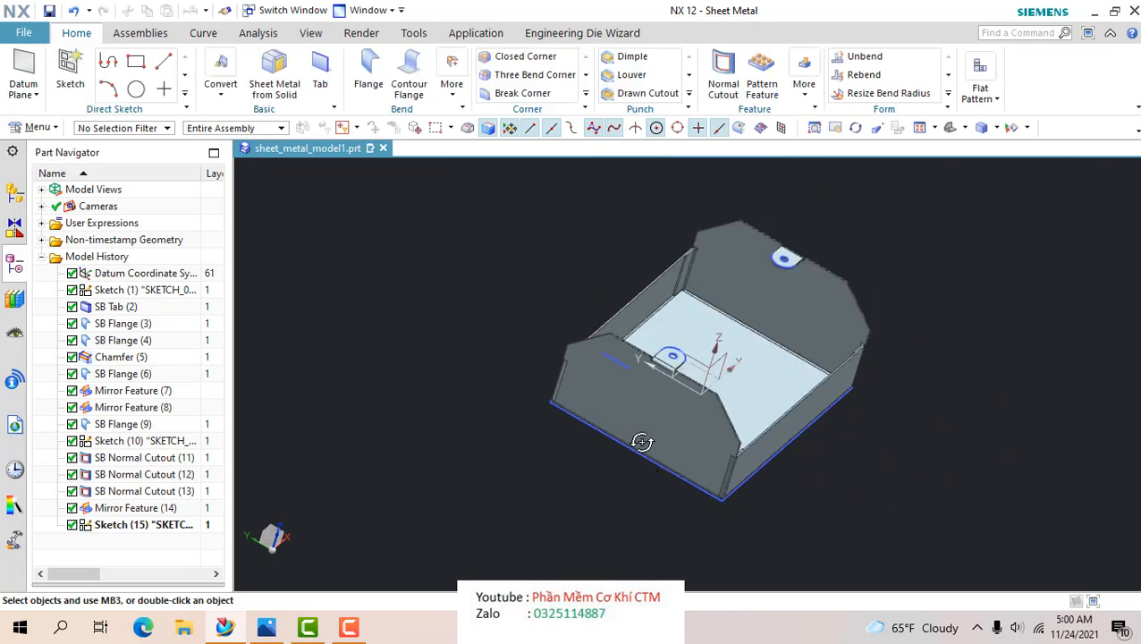
# - Create a formed louver from the sketched line with 10 mm depth, 15 mm width and rounded edges with a 5 mm die radius
pyautogui.moveTo(642, 441)
pyautogui.mouseDown(button='middle')
pyautogui.moveTo(563, 312)
pyautogui.moveTo(573, 352)
pyautogui.moveTo(570, 342)
pyautogui.mouseUp(button='middle')
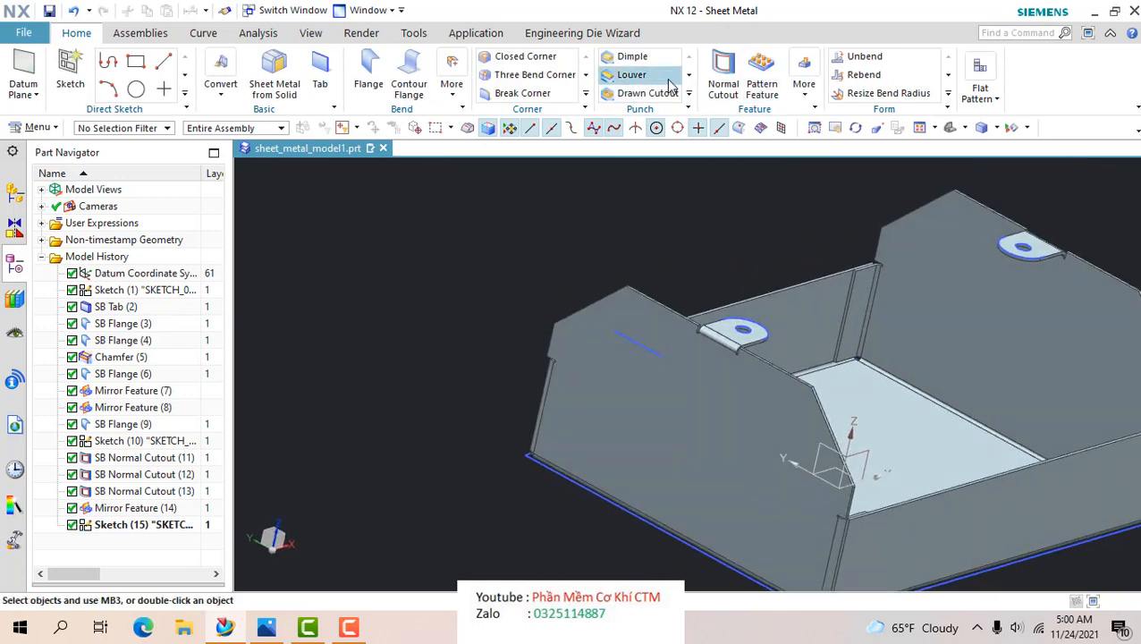
pyautogui.click(633, 75)
pyautogui.scroll(3, 583, 404)
pyautogui.scroll(1, 583, 405)
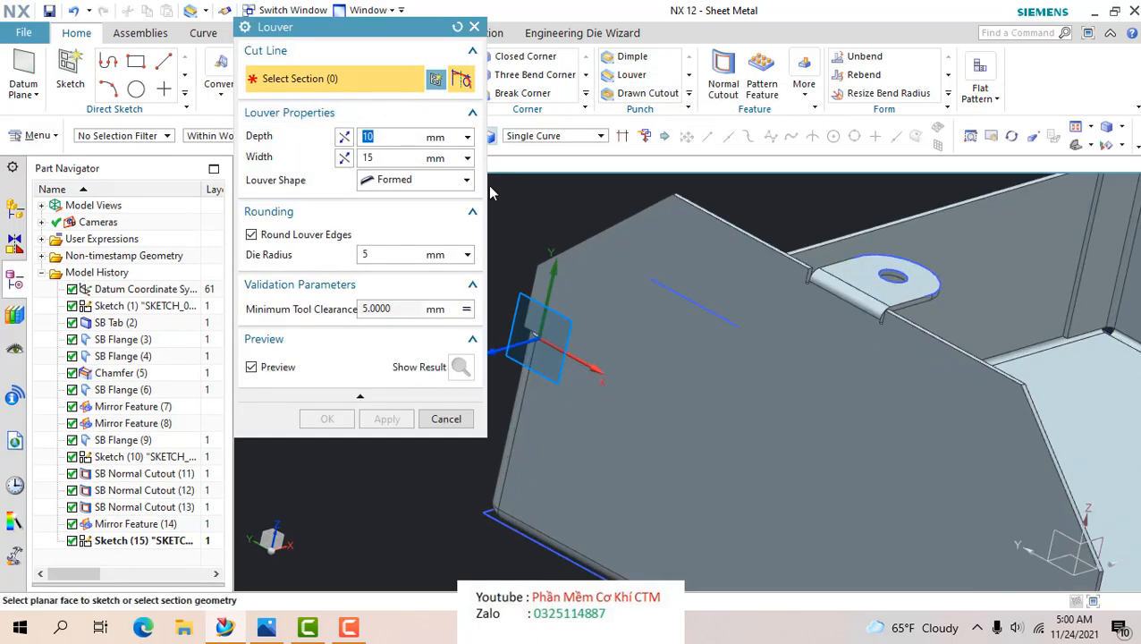
pyautogui.click(679, 296)
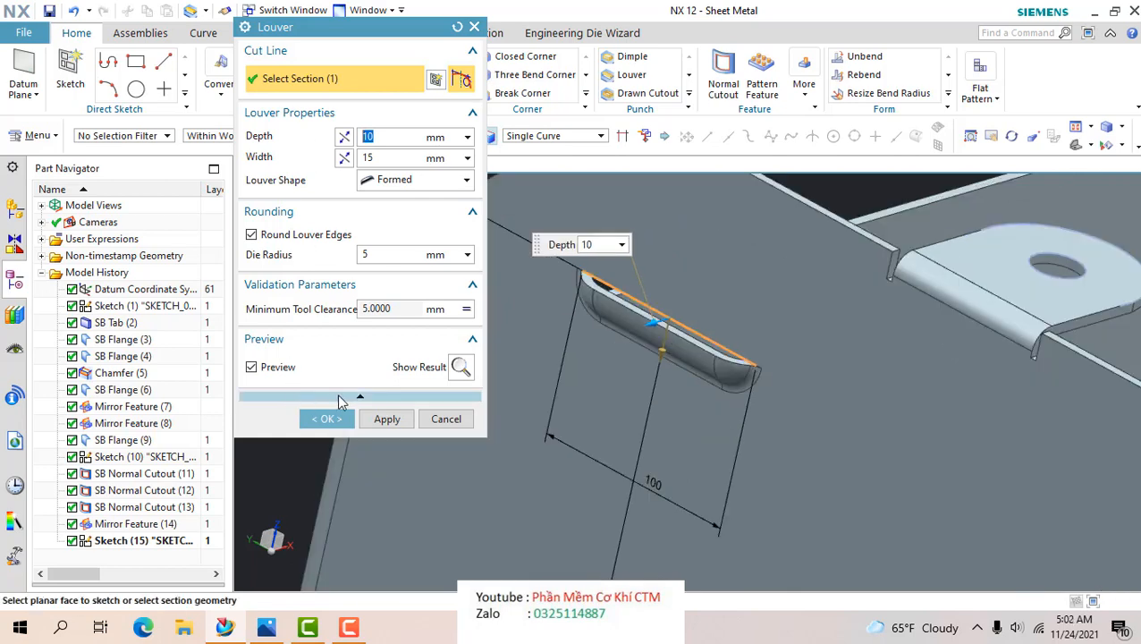
pyautogui.scroll(-3, 625, 388)
pyautogui.moveTo(625, 388); pyautogui.dragTo(559, 399, button='middle')
pyautogui.scroll(-4, 700, 355)
pyautogui.moveTo(700, 355); pyautogui.dragTo(618, 361, button='middle')
pyautogui.scroll(4, 618, 361)
pyautogui.scroll(4, 618, 361)
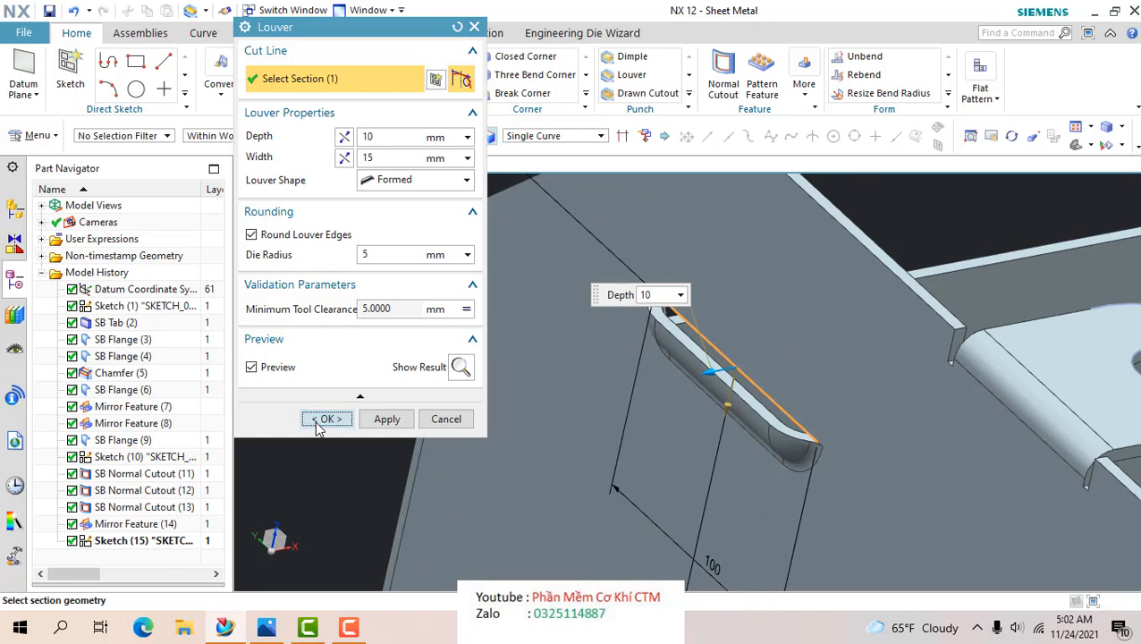
pyautogui.click(322, 418)
# - Check the louver orientation in the reference drawing and reverse the louver's width direction so it extends above the cut line
pyautogui.scroll(-4, 565, 292)
pyautogui.moveTo(565, 293); pyautogui.dragTo(552, 268, button='middle')
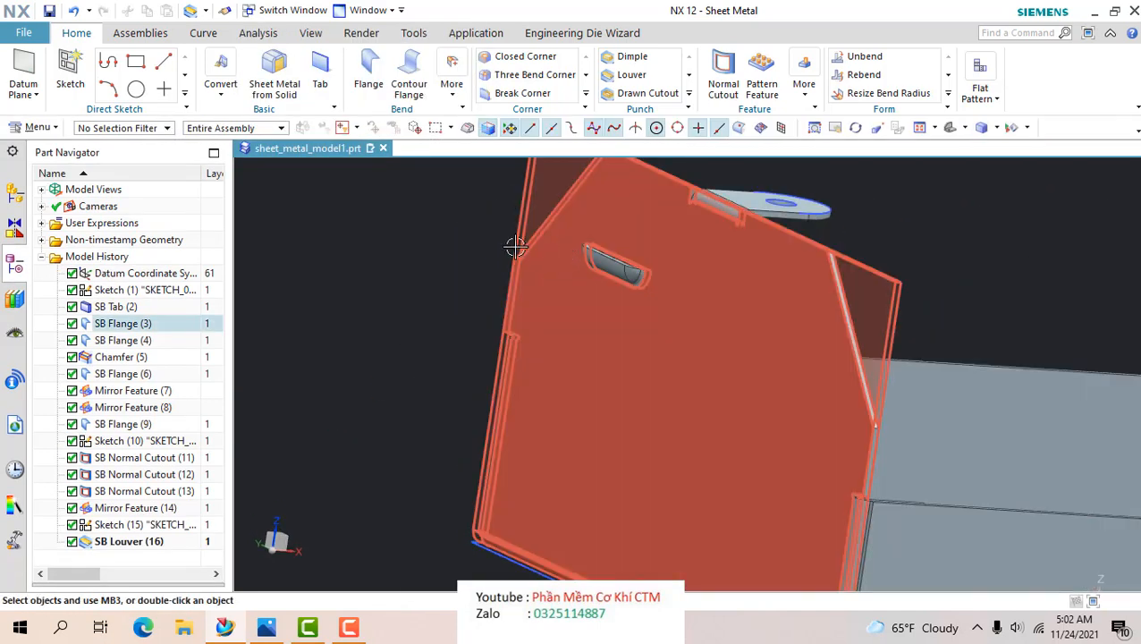
pyautogui.click(260, 631)
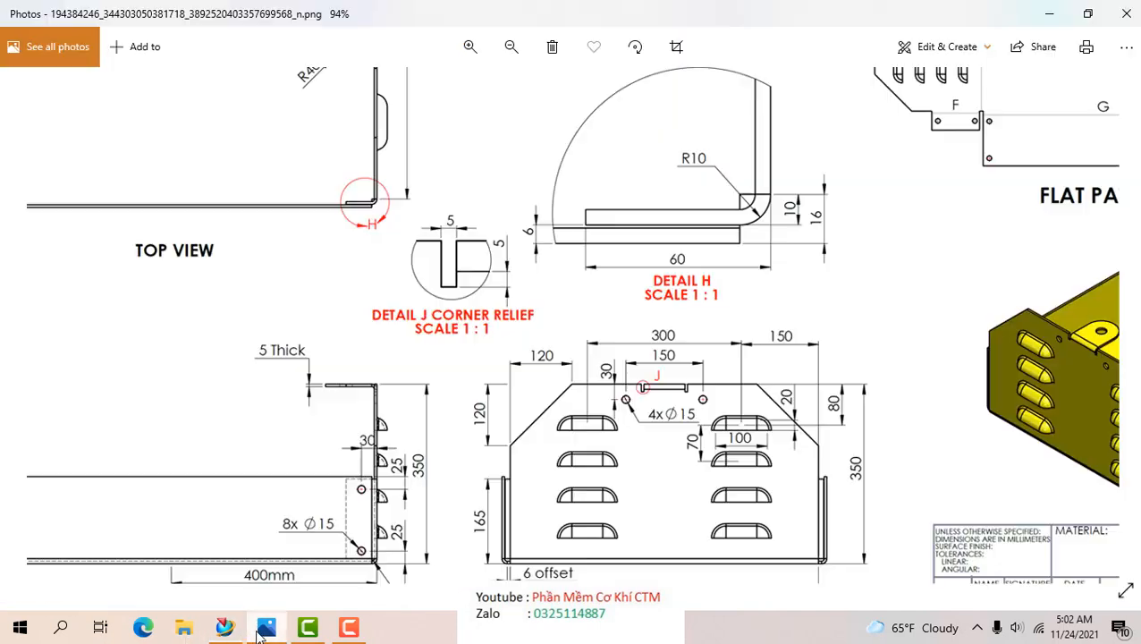
pyautogui.click(260, 631)
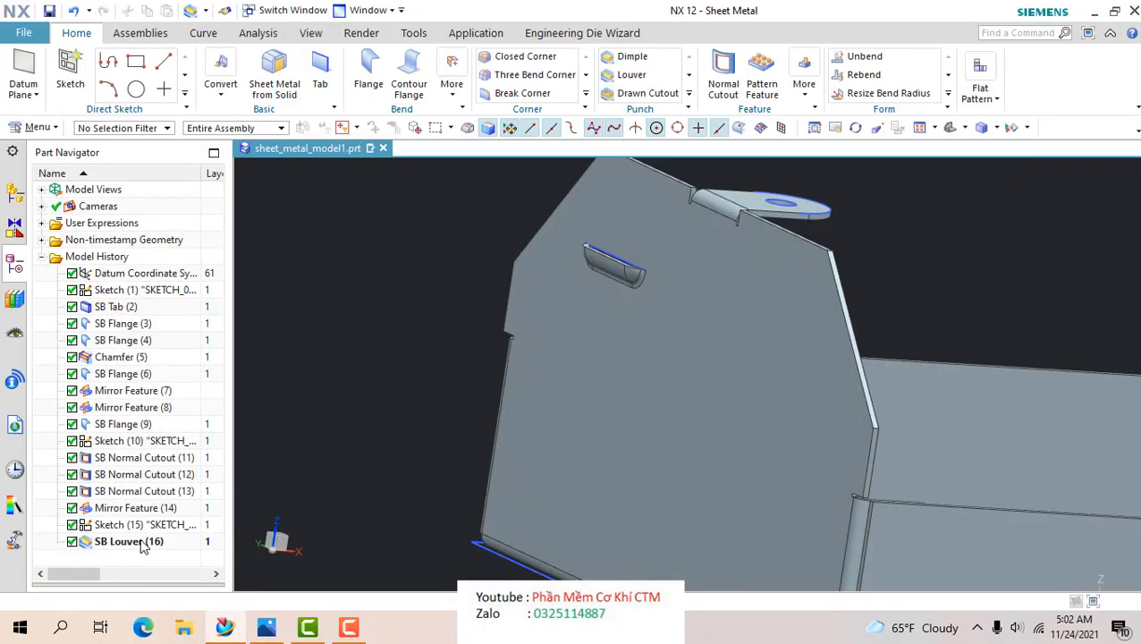
pyautogui.doubleClick(134, 542)
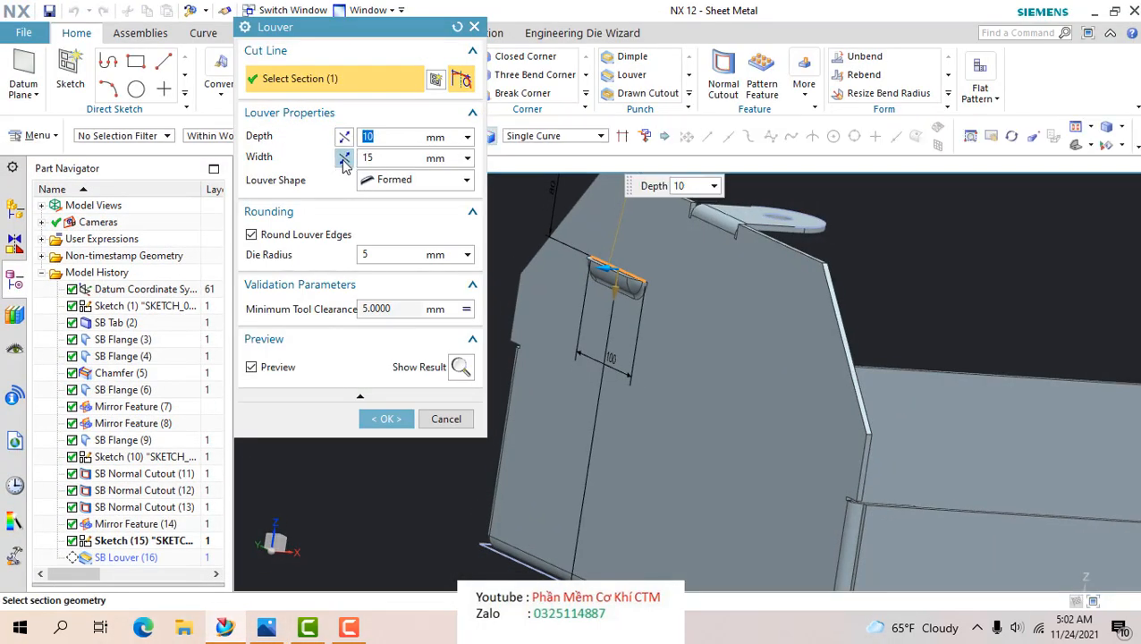
pyautogui.click(343, 160)
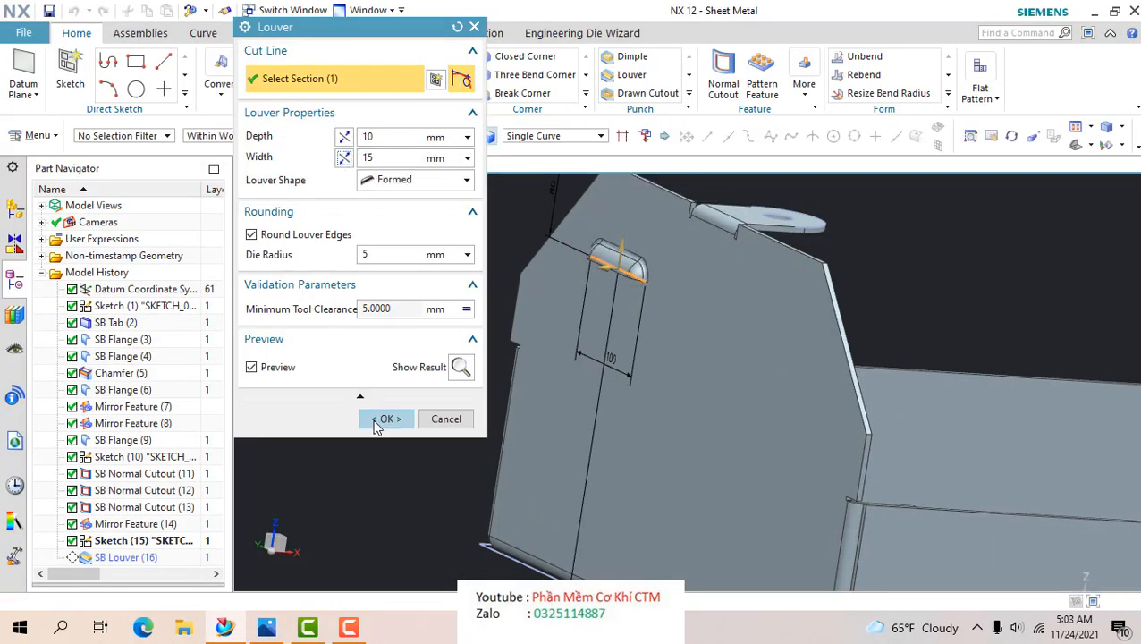
pyautogui.click(385, 419)
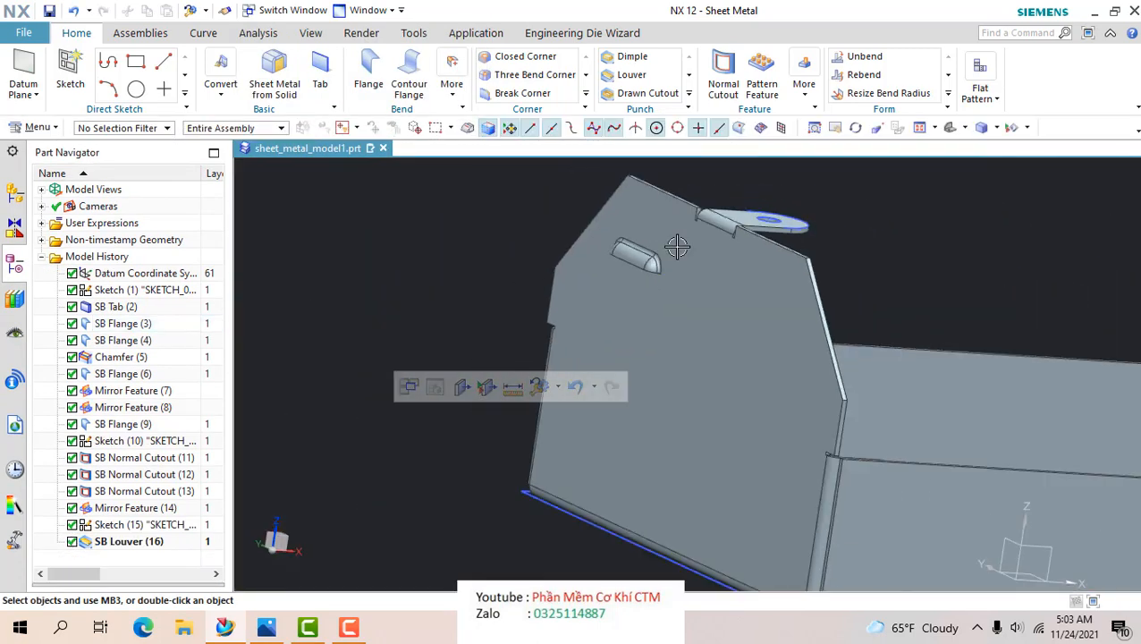
# - Start a linear Pattern Feature of the louver and its sketch, with the first direction pointing down along -Z
pyautogui.moveTo(677, 247); pyautogui.dragTo(771, 248, button='middle')
pyautogui.scroll(-5, 698, 258)
pyautogui.scroll(3, 772, 248)
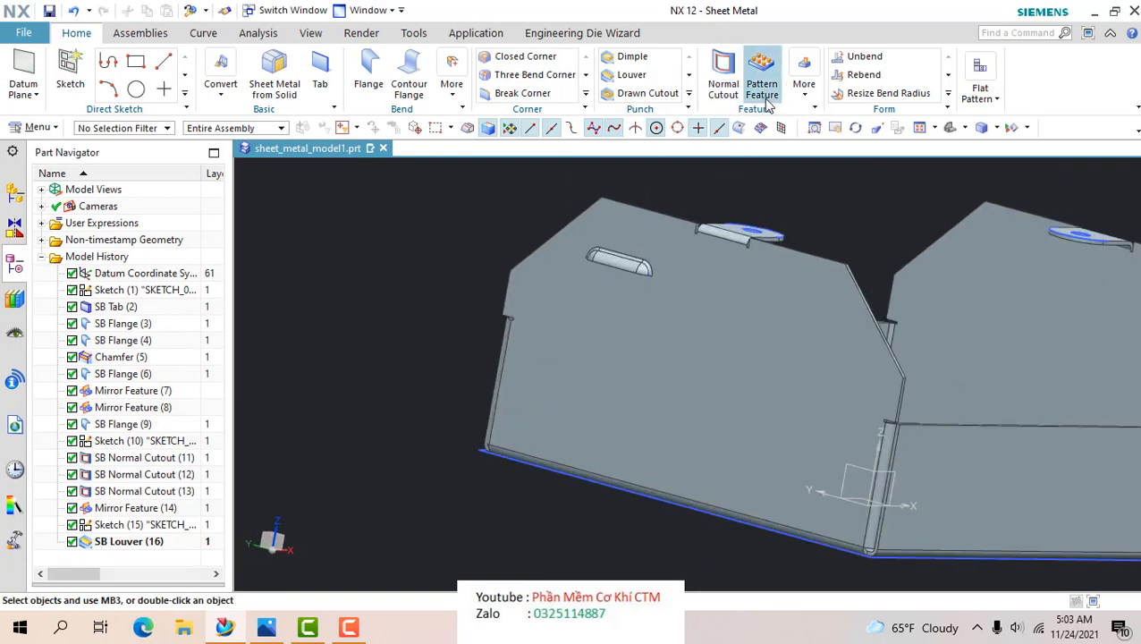
pyautogui.click(801, 94)
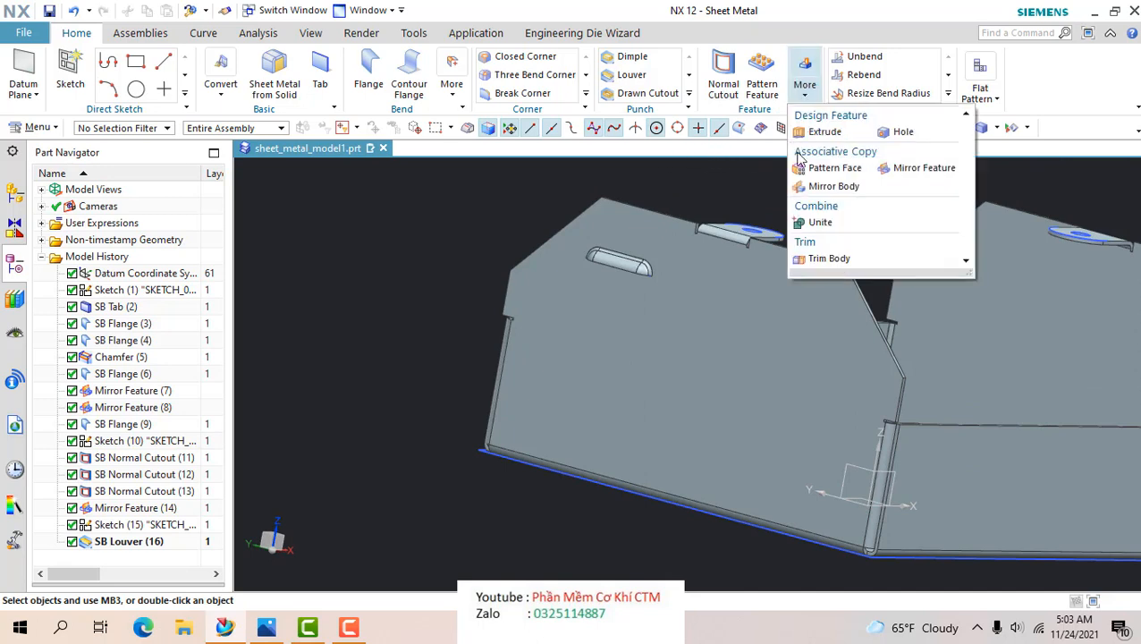
pyautogui.click(762, 79)
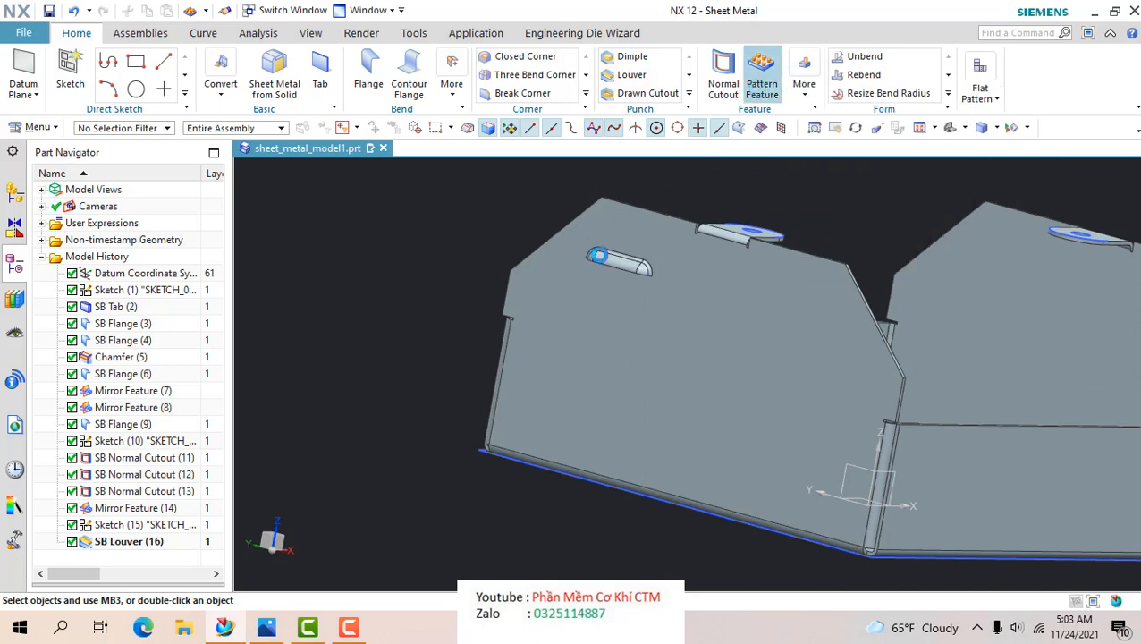
pyautogui.click(125, 542)
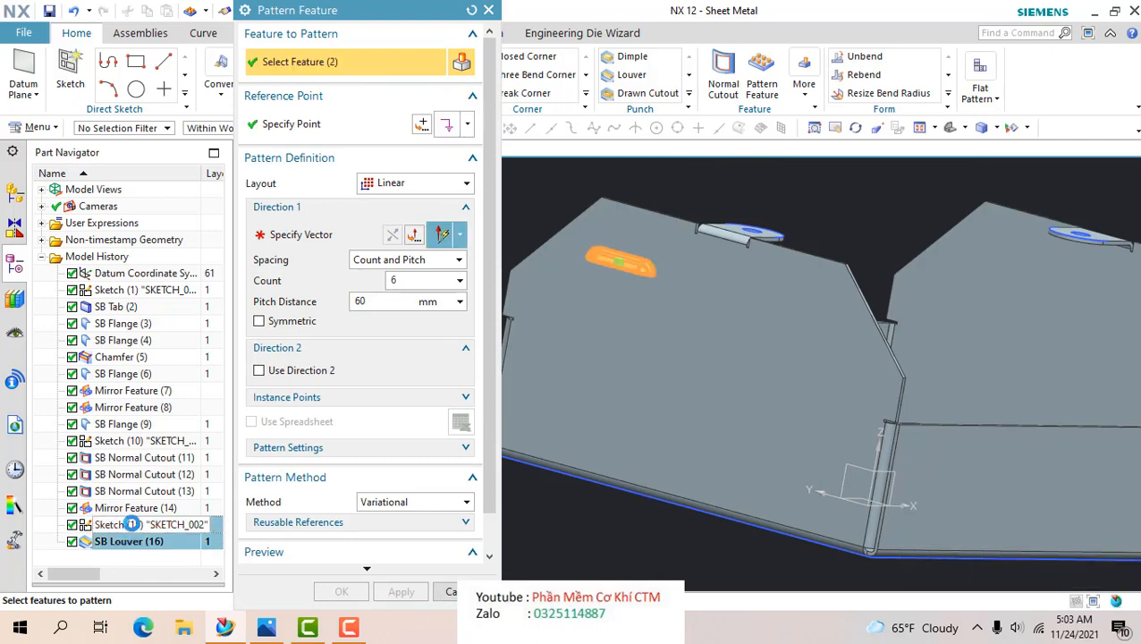
pyautogui.keyDown('ctrl'); pyautogui.click(132, 525); pyautogui.keyUp('ctrl')
pyautogui.click(320, 125)
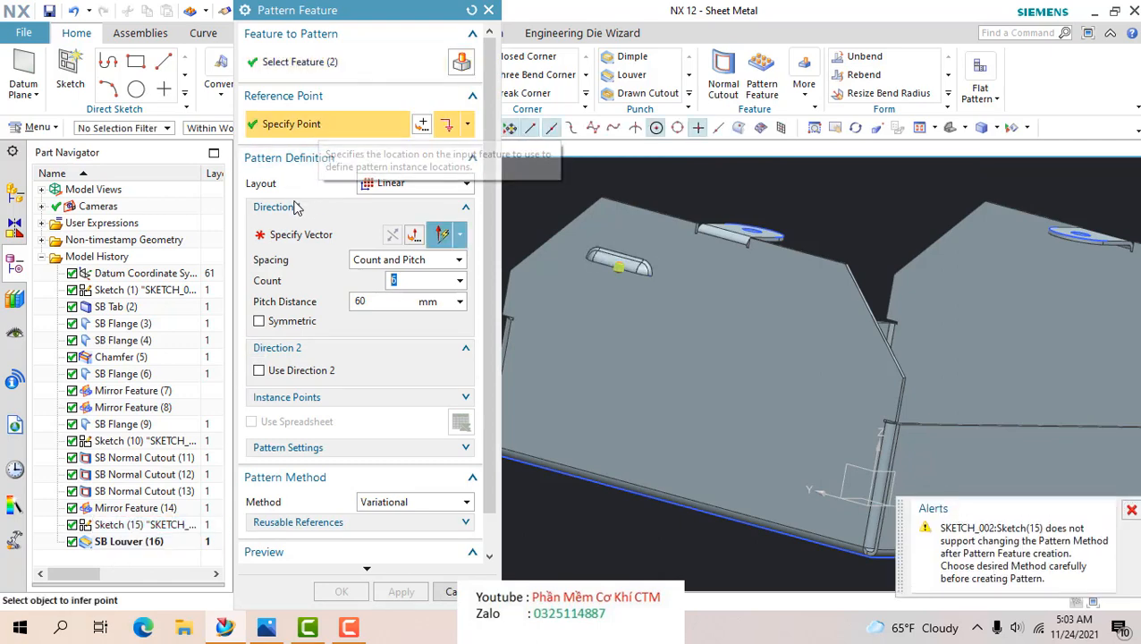
pyautogui.click(326, 243)
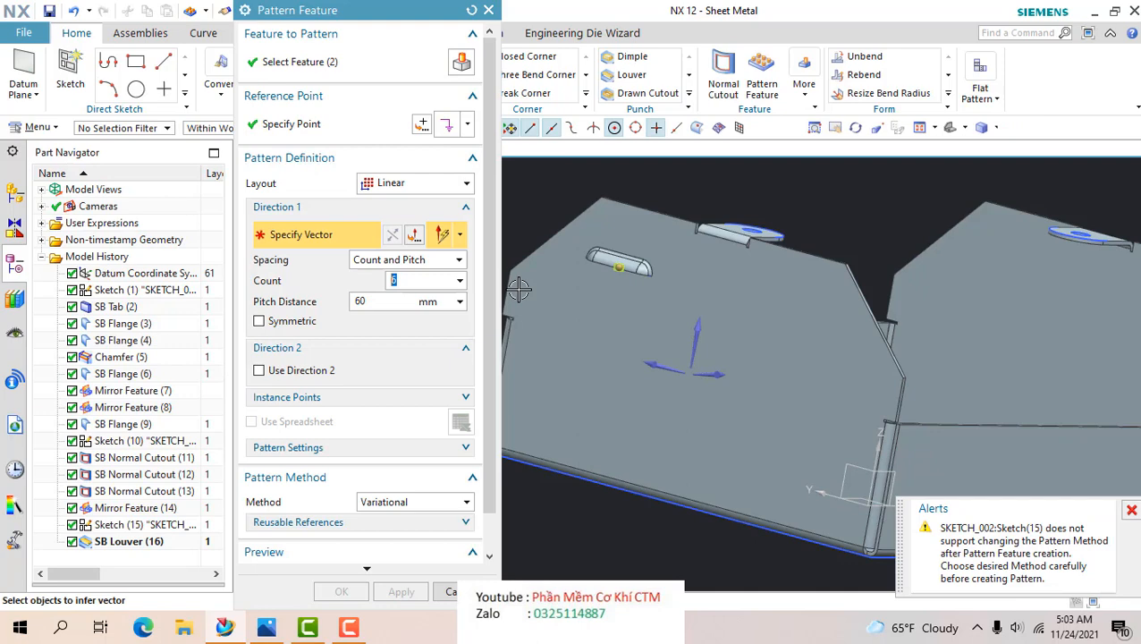
pyautogui.click(695, 334)
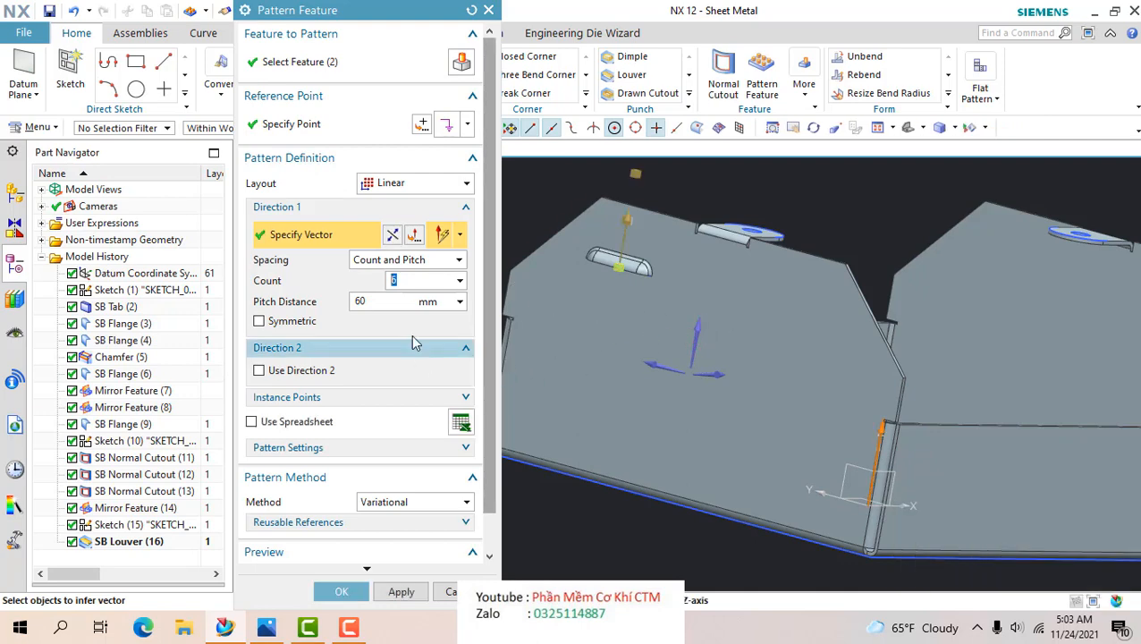
pyautogui.click(395, 239)
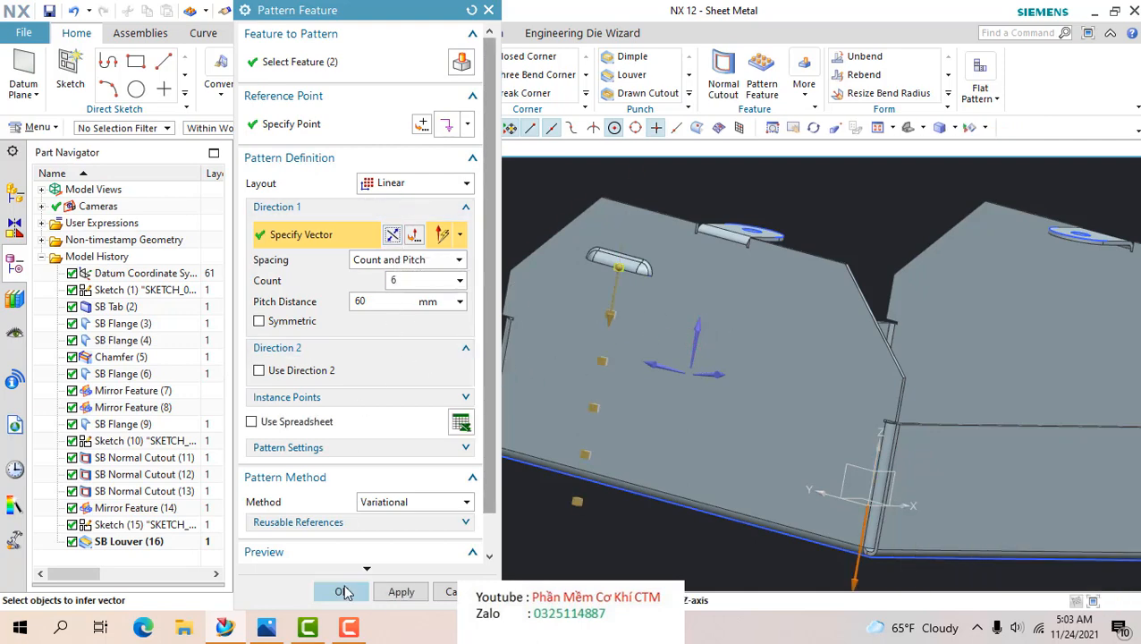
# - Check the louver spacing in the reference drawing and create the pattern with a count of 4 and a 70 mm pitch
pyautogui.click(265, 628)
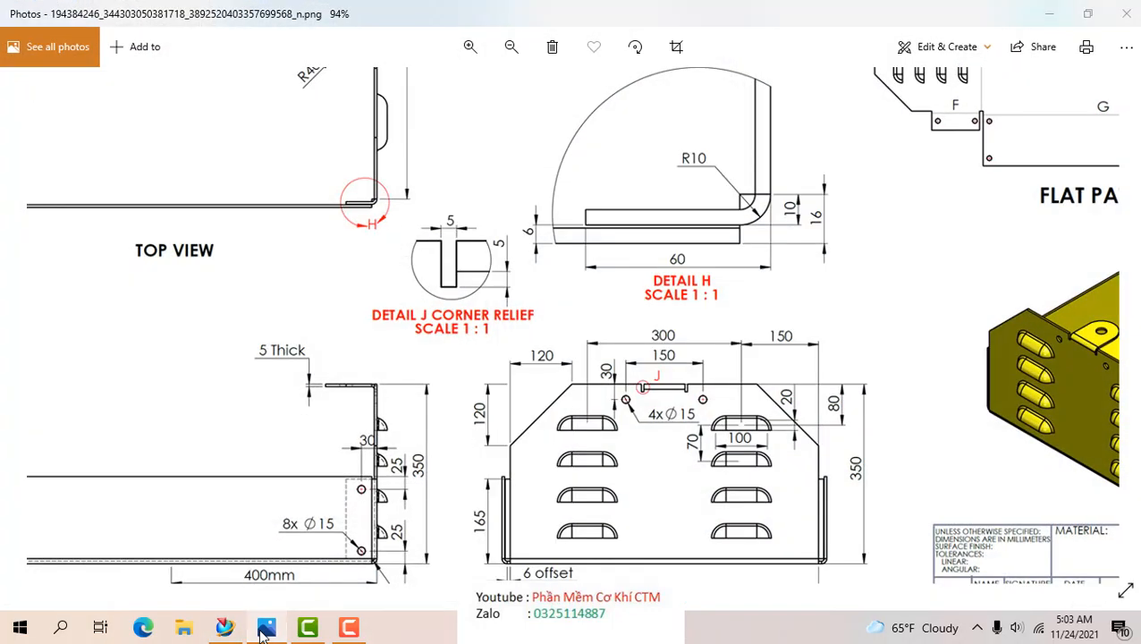
pyautogui.click(264, 632)
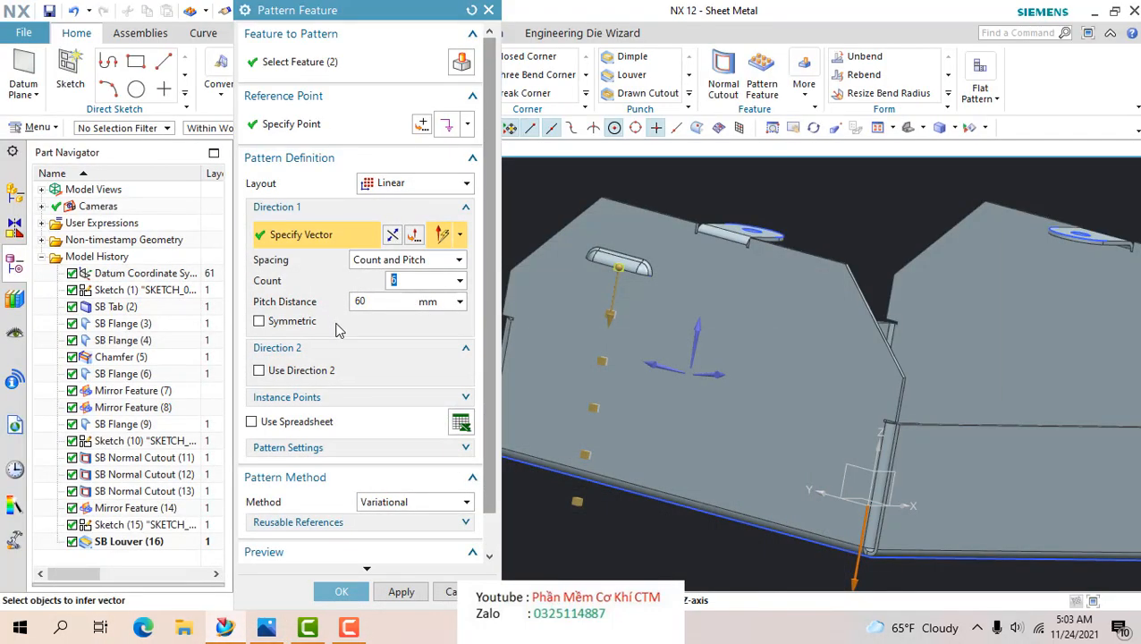
pyautogui.write('4')
pyautogui.press('Tab')
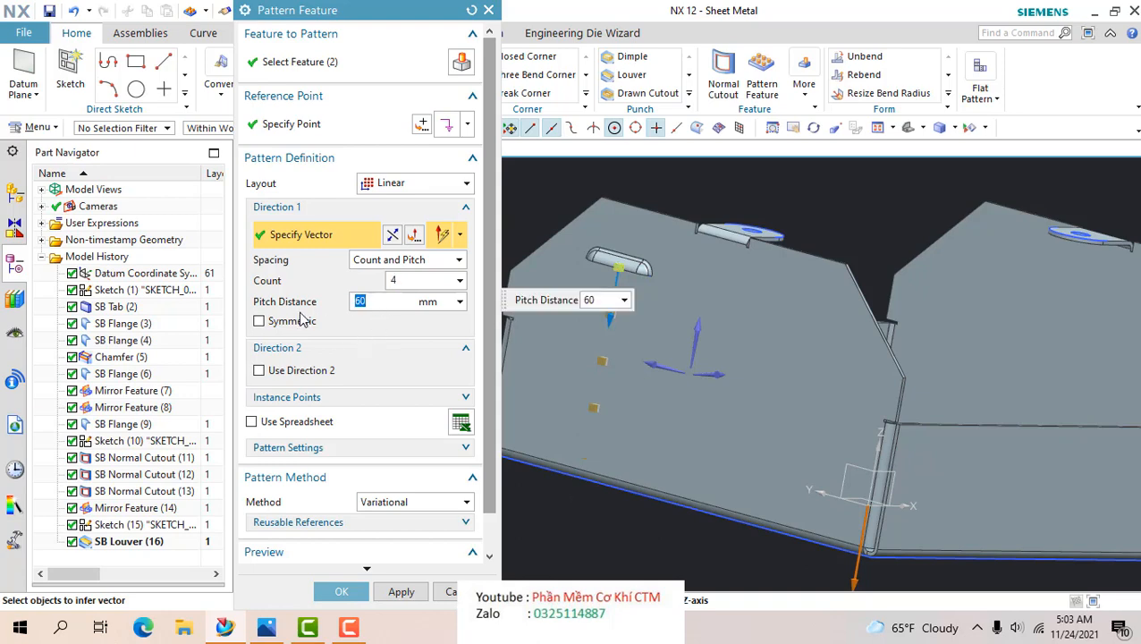
pyautogui.click(401, 593)
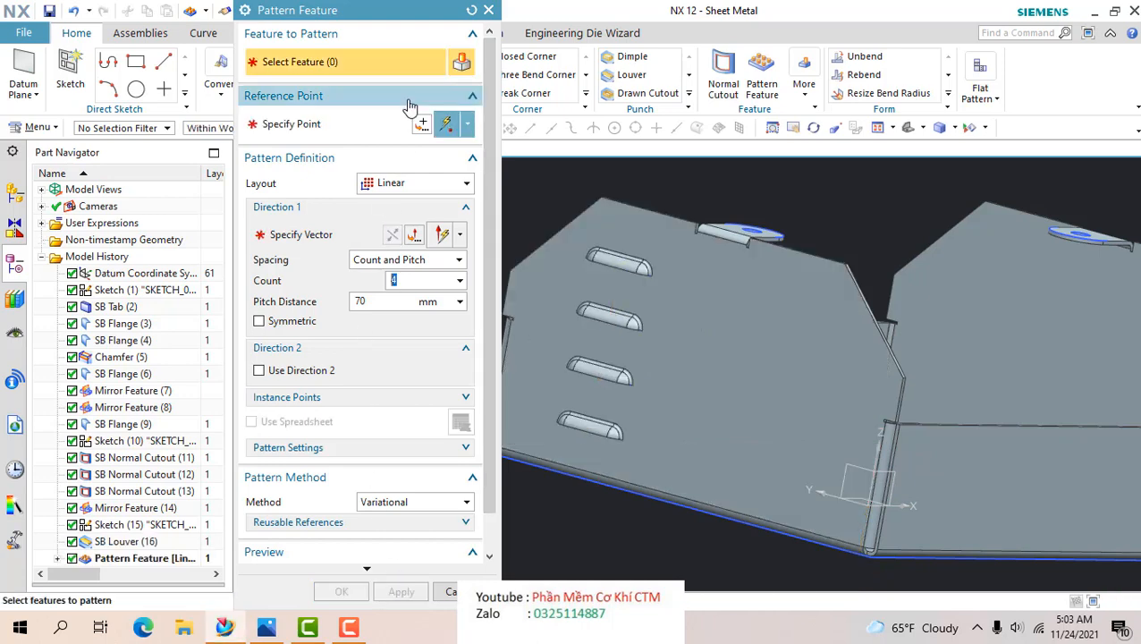
pyautogui.click(489, 10)
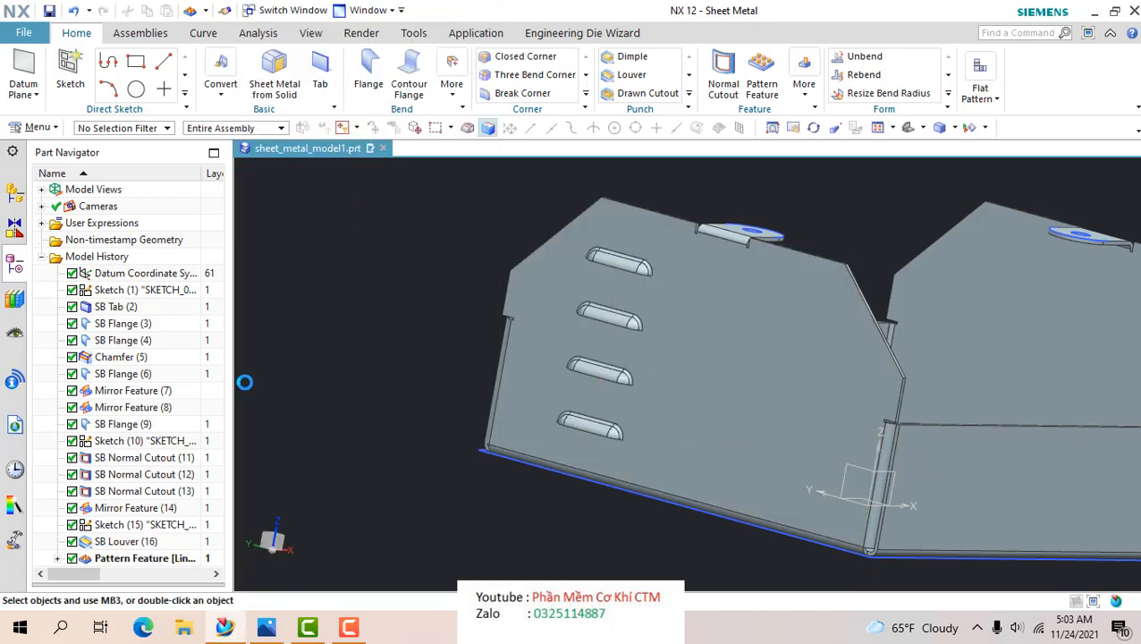
# - Edit the louver Pattern Feature and enable a second direction running across the end flange along -Y
pyautogui.doubleClick(135, 558)
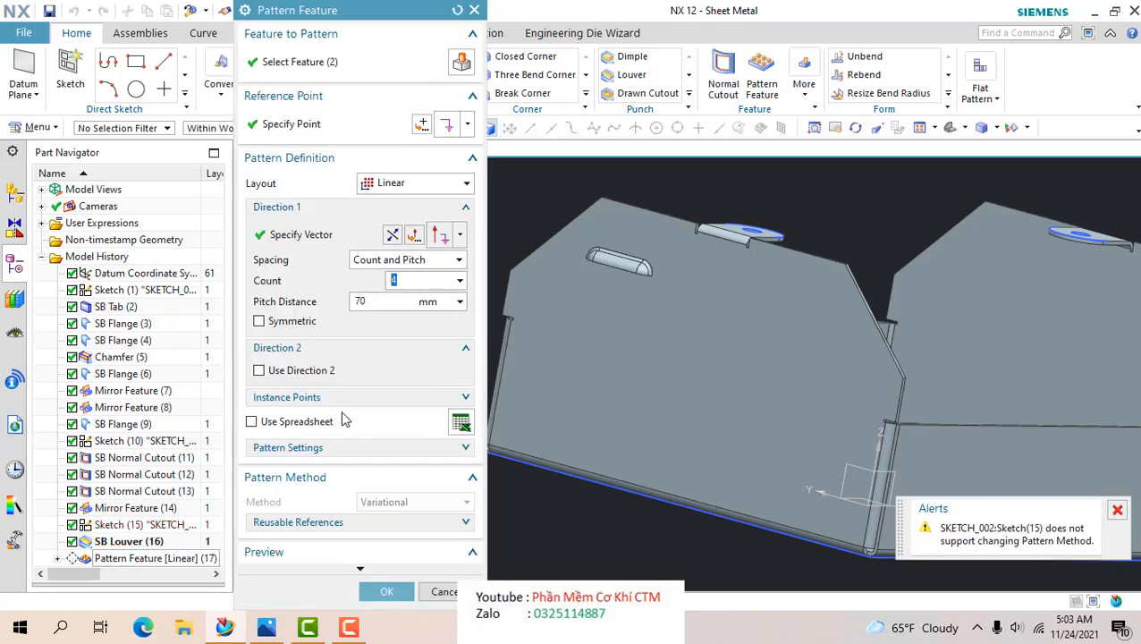
pyautogui.click(271, 370)
pyautogui.scroll(-2, 823, 331)
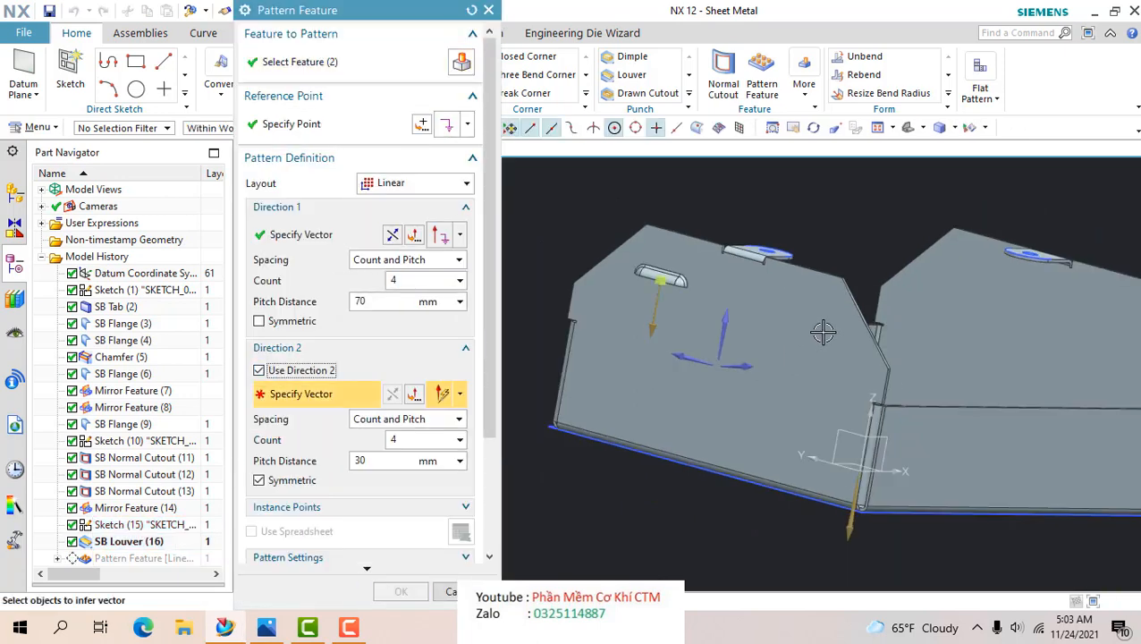
pyautogui.scroll(2, 738, 330)
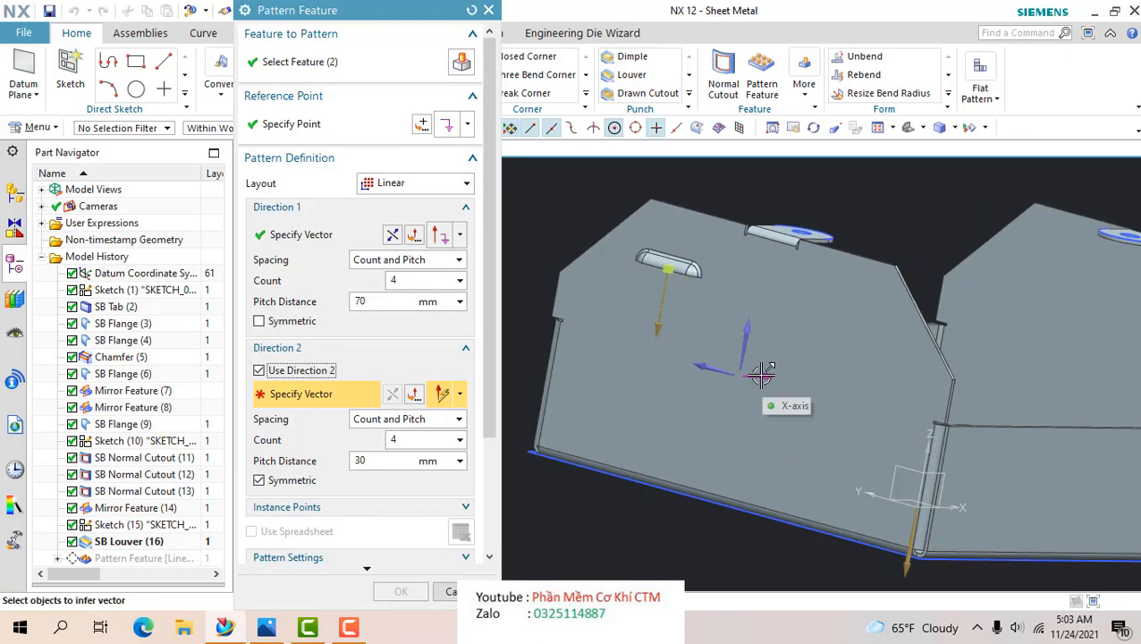
pyautogui.click(760, 373)
pyautogui.moveTo(760, 373)
pyautogui.mouseDown(button='middle')
pyautogui.moveTo(751, 340)
pyautogui.moveTo(756, 362)
pyautogui.mouseUp(button='middle')
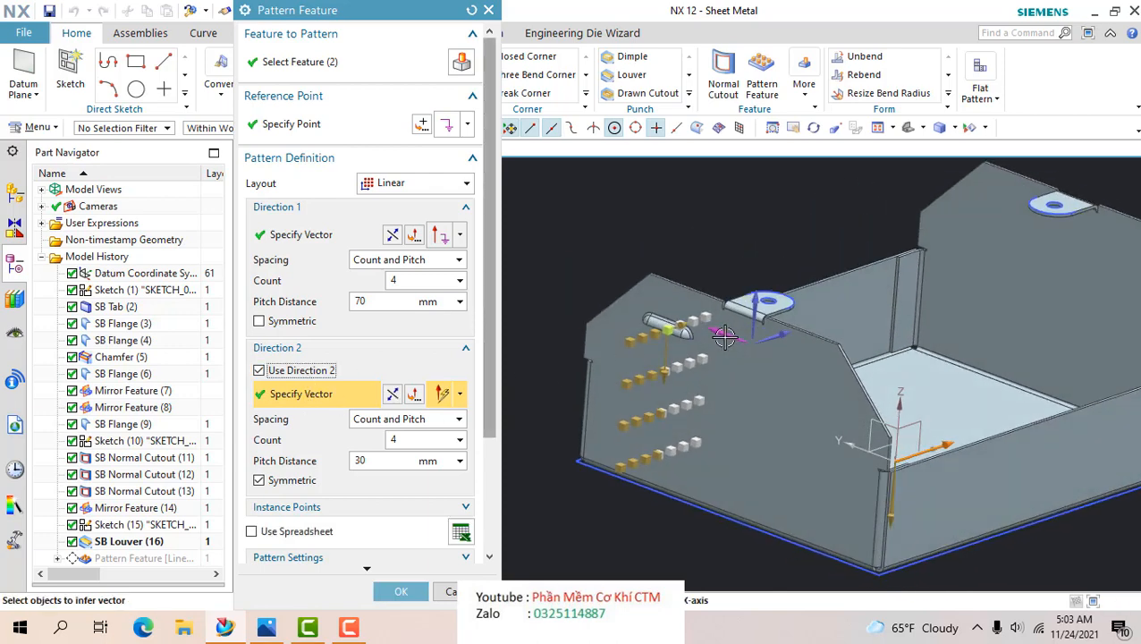
pyautogui.click(675, 334)
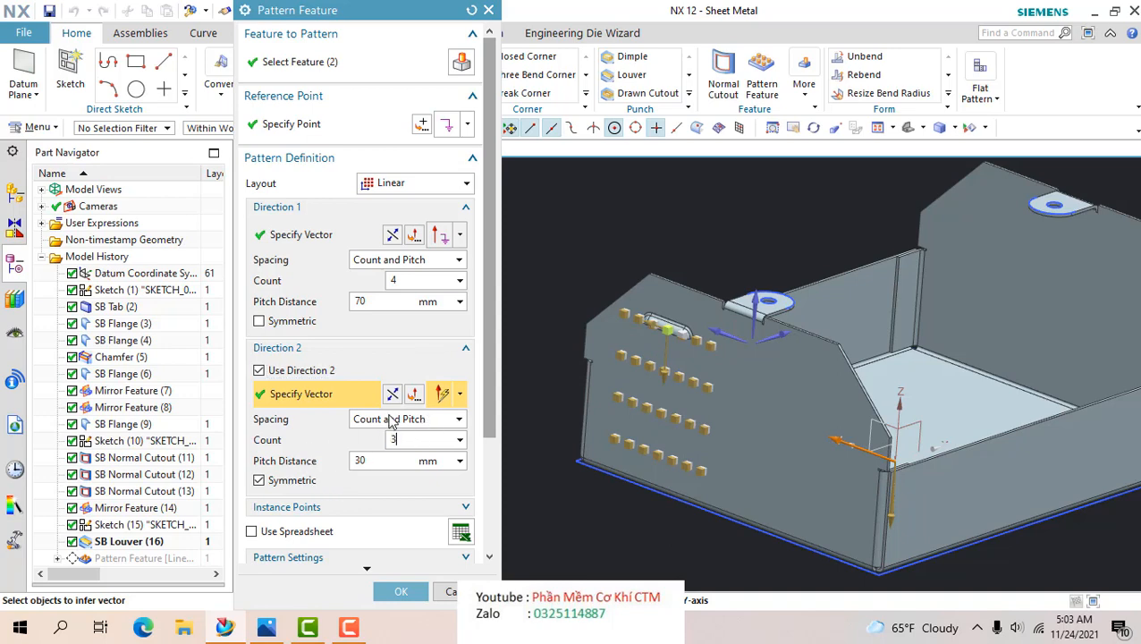
pyautogui.click(392, 397)
# - Set the second direction to a count of 2 and a 300 mm pitch without symmetry, preview it and finish the pattern edit
pyautogui.doubleClick(367, 461)
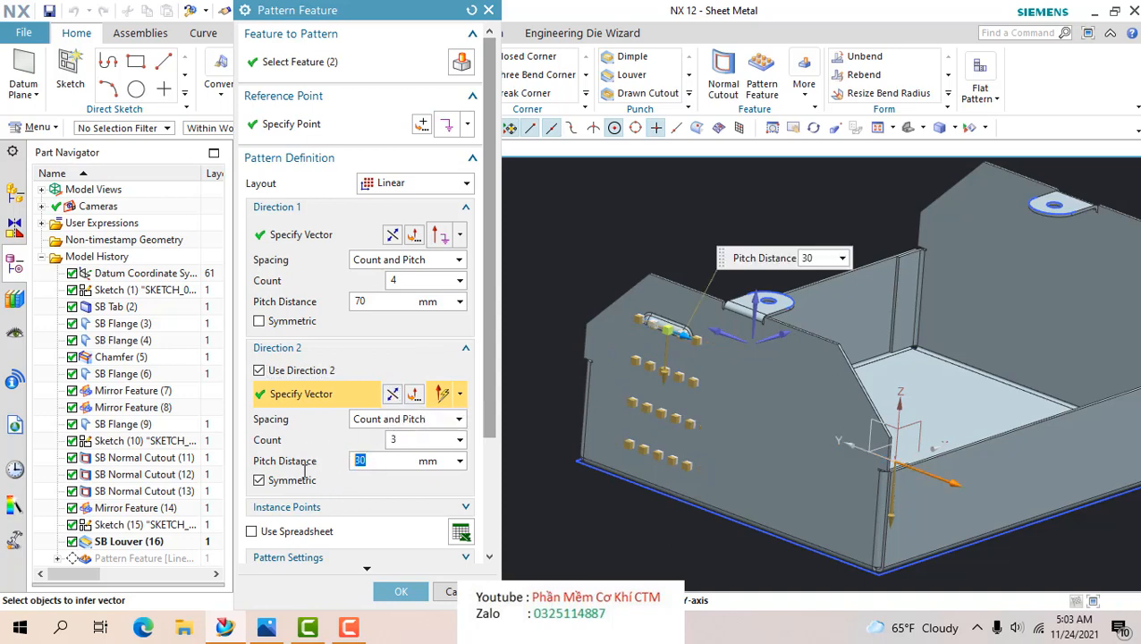
pyautogui.click(379, 440)
pyautogui.press('Tab')
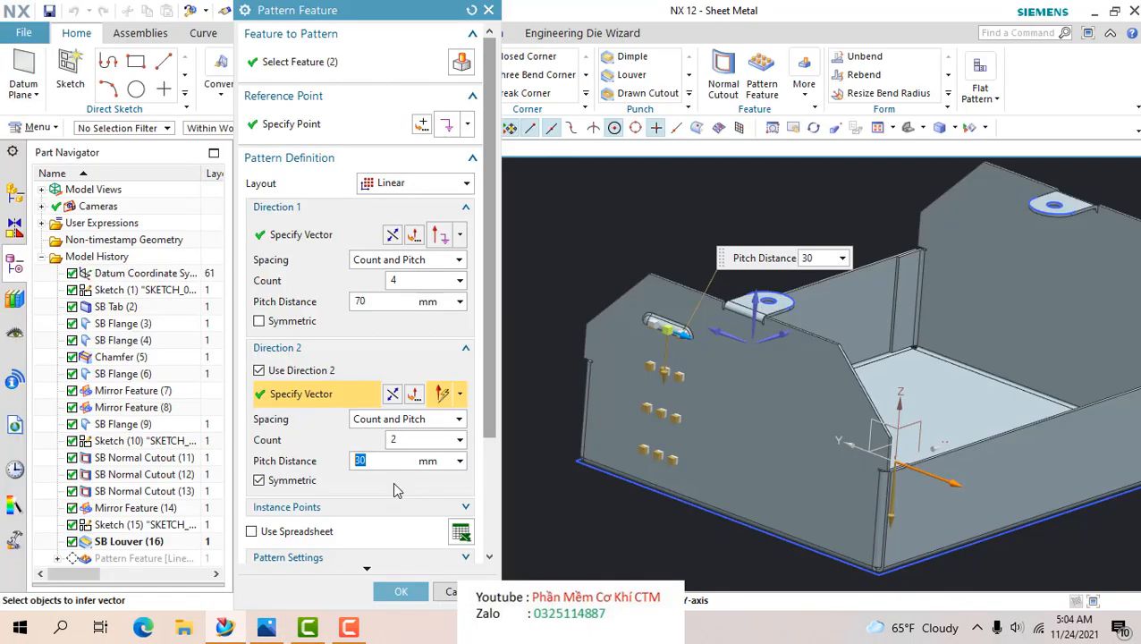
pyautogui.press('Return')
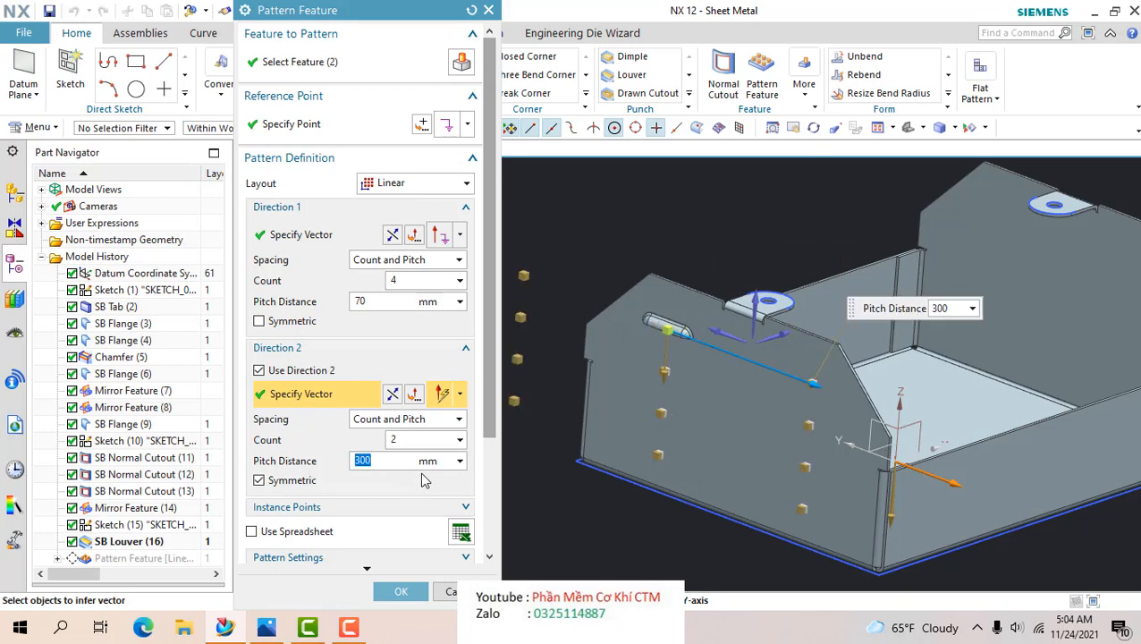
pyautogui.click(307, 483)
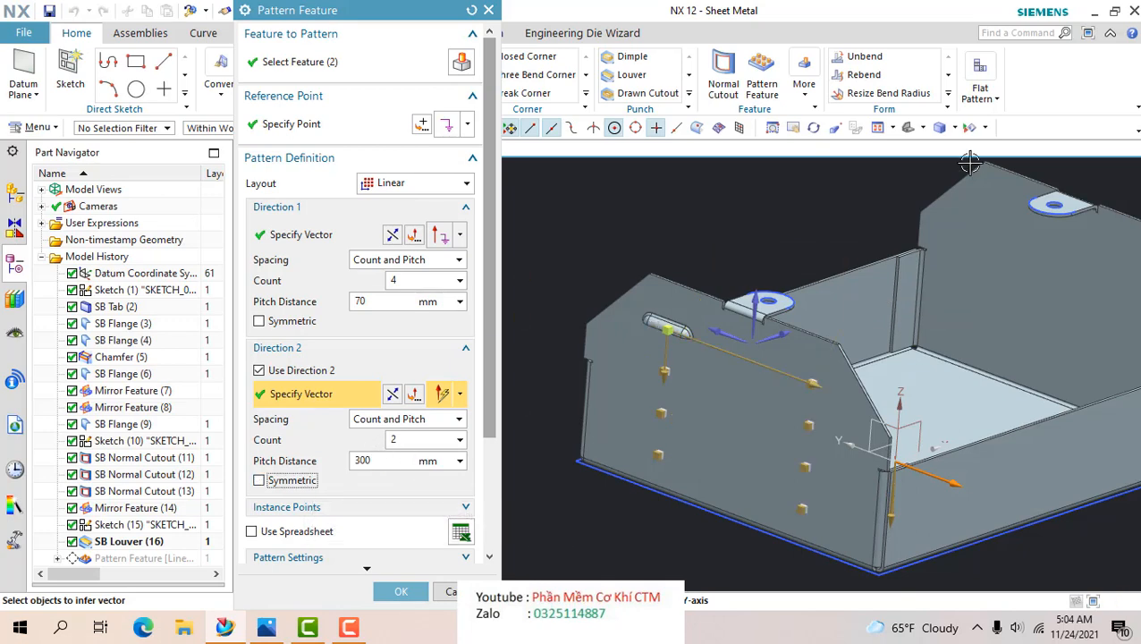
pyautogui.scroll(-3, 344, 438)
pyautogui.click(461, 541)
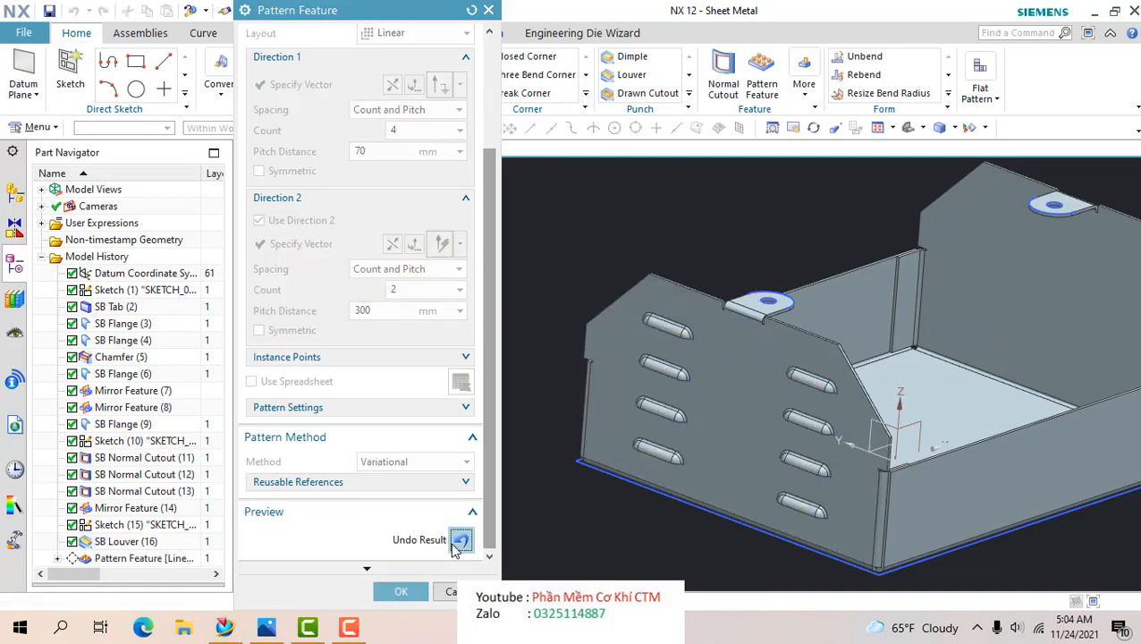
pyautogui.click(399, 586)
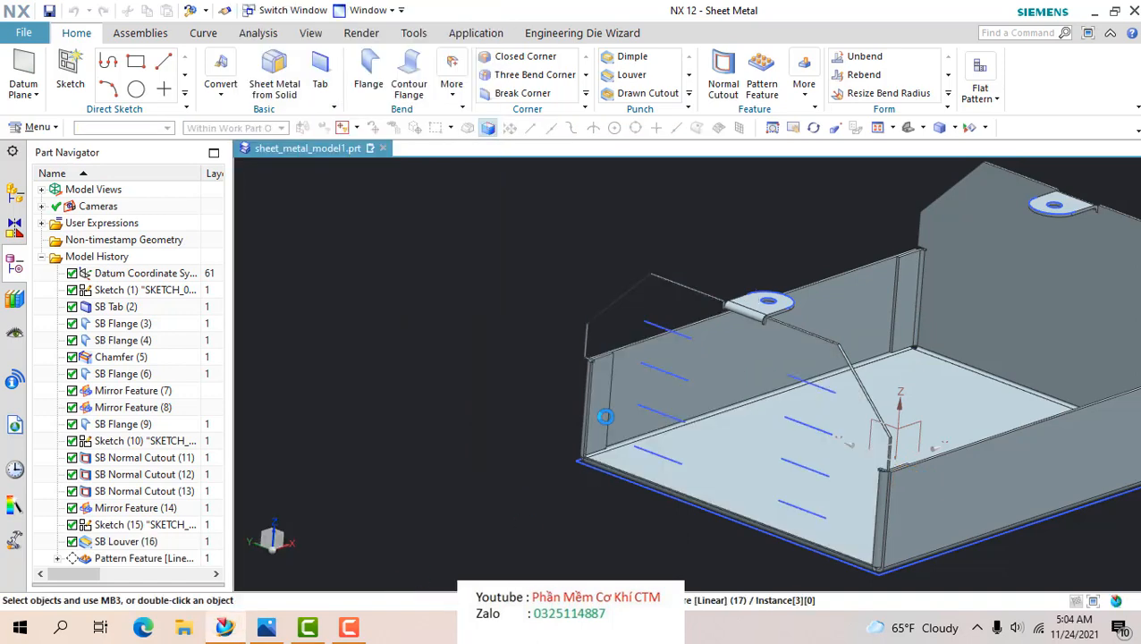
# - Start a Mirror Feature operation
pyautogui.moveTo(605, 391)
pyautogui.mouseDown(button='middle')
pyautogui.moveTo(581, 407)
pyautogui.moveTo(624, 382)
pyautogui.moveTo(492, 415)
pyautogui.moveTo(604, 410)
pyautogui.mouseUp(button='middle')
pyautogui.click(804, 82)
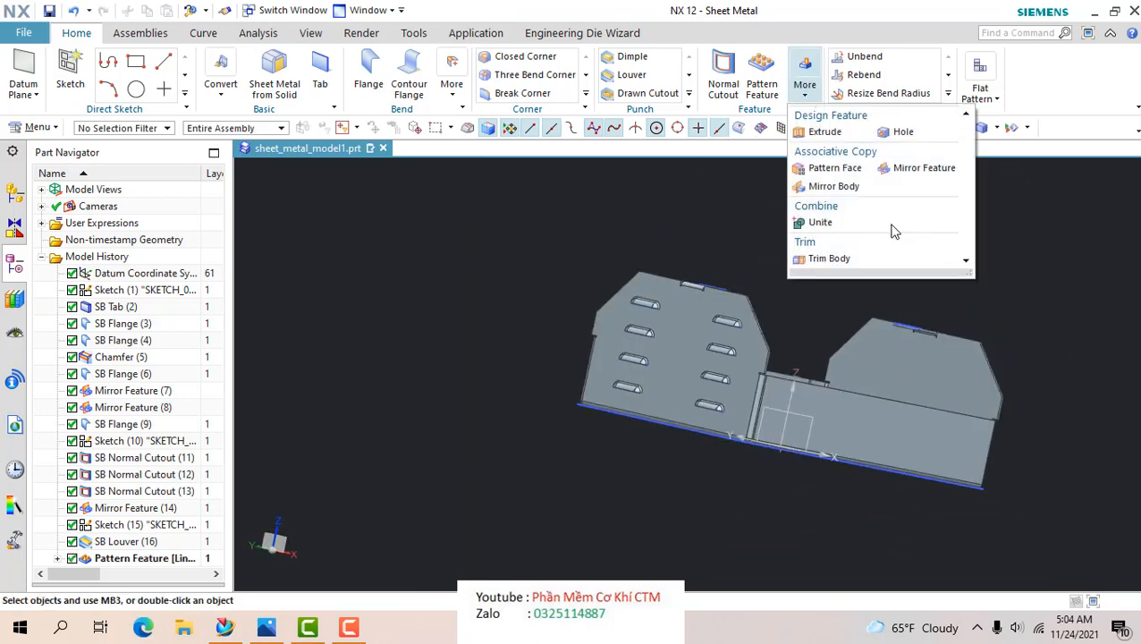
pyautogui.click(875, 177)
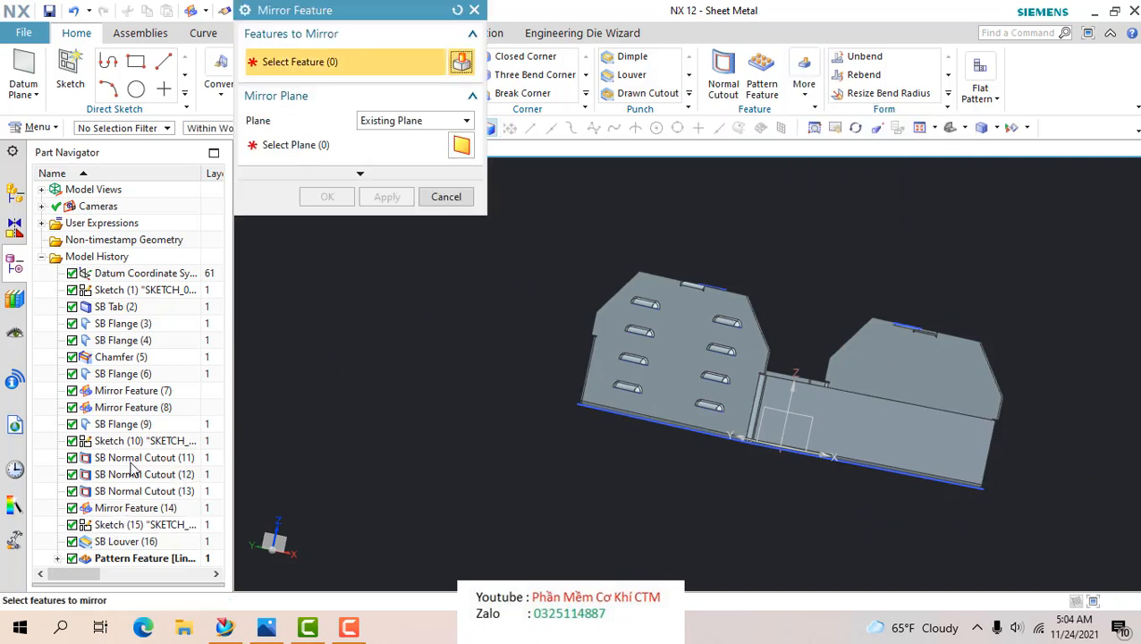
pyautogui.click(123, 423)
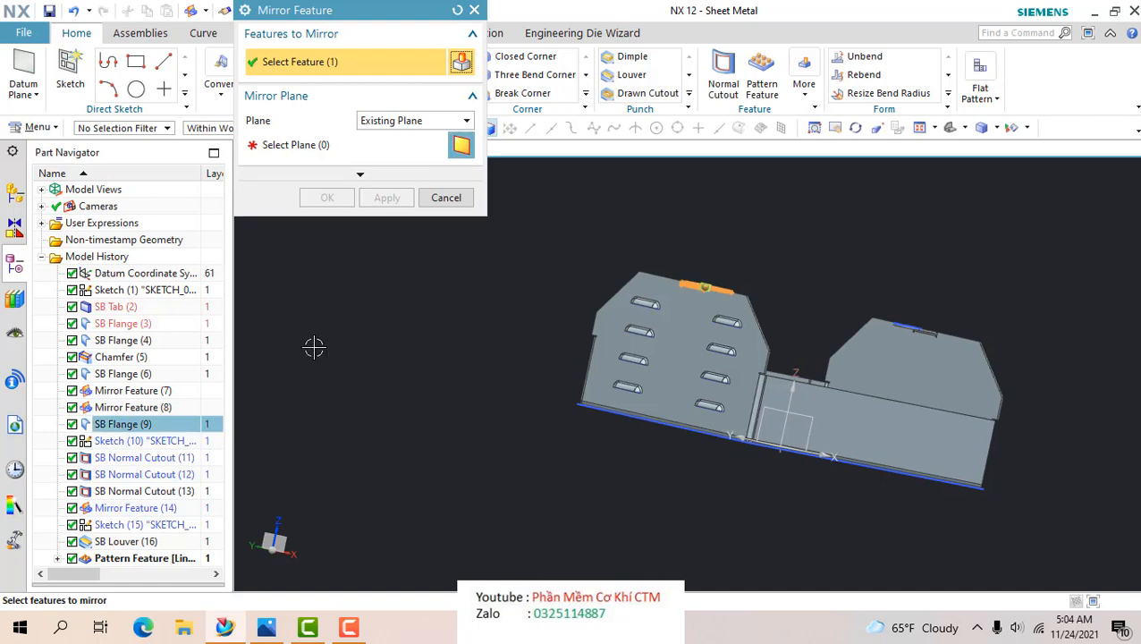
pyautogui.click(457, 11)
pyautogui.click(140, 457)
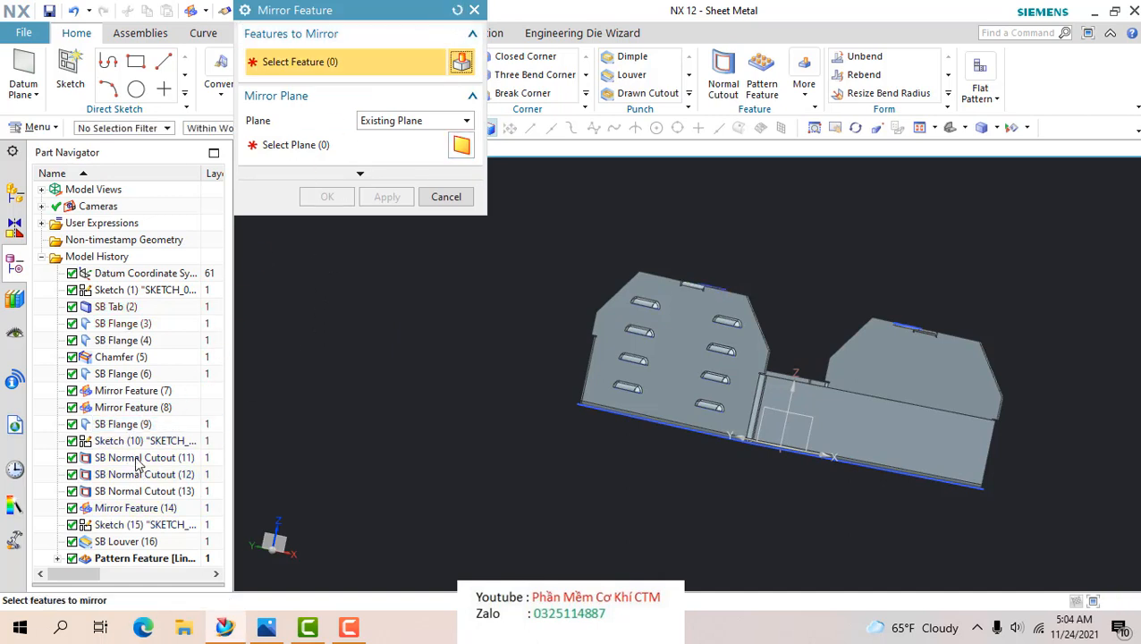
pyautogui.click(457, 11)
# - Mirror the louver sketch, the louver and its pattern about the datum YZ plane onto the opposite end flange
pyautogui.moveTo(667, 421); pyautogui.dragTo(632, 425, button='middle')
pyautogui.scroll(2, 731, 400)
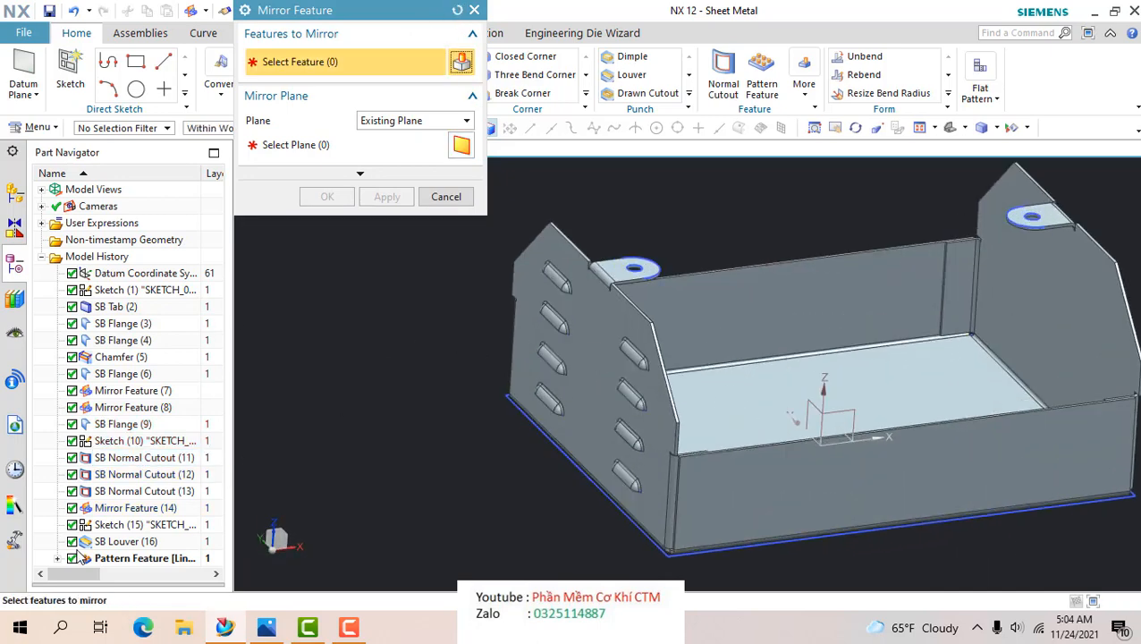
pyautogui.click(130, 530)
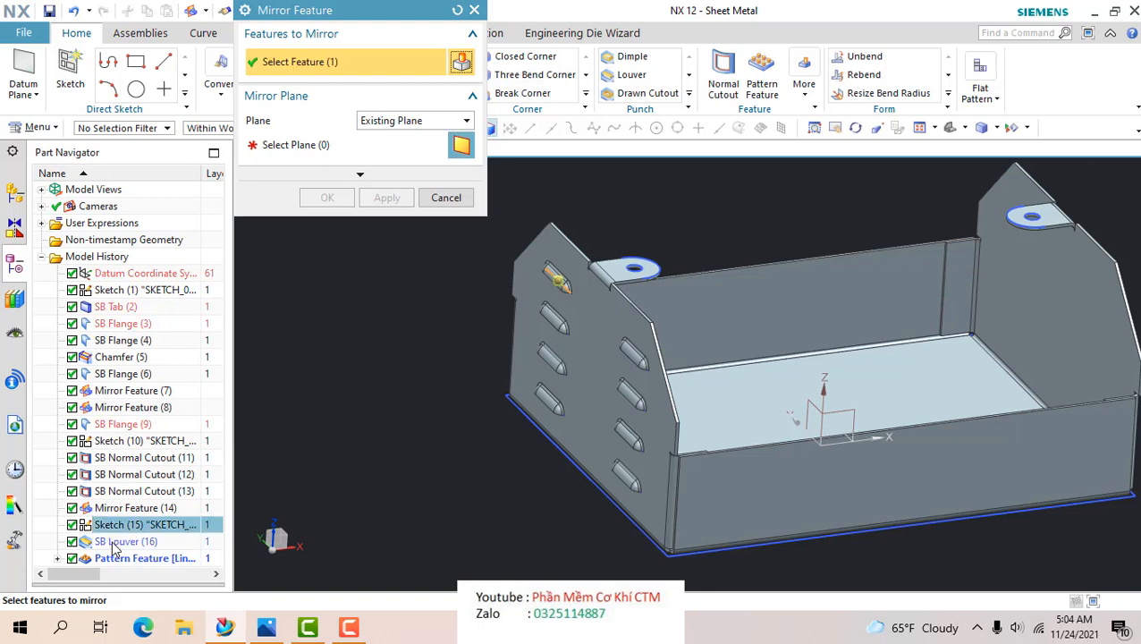
pyautogui.click(119, 546)
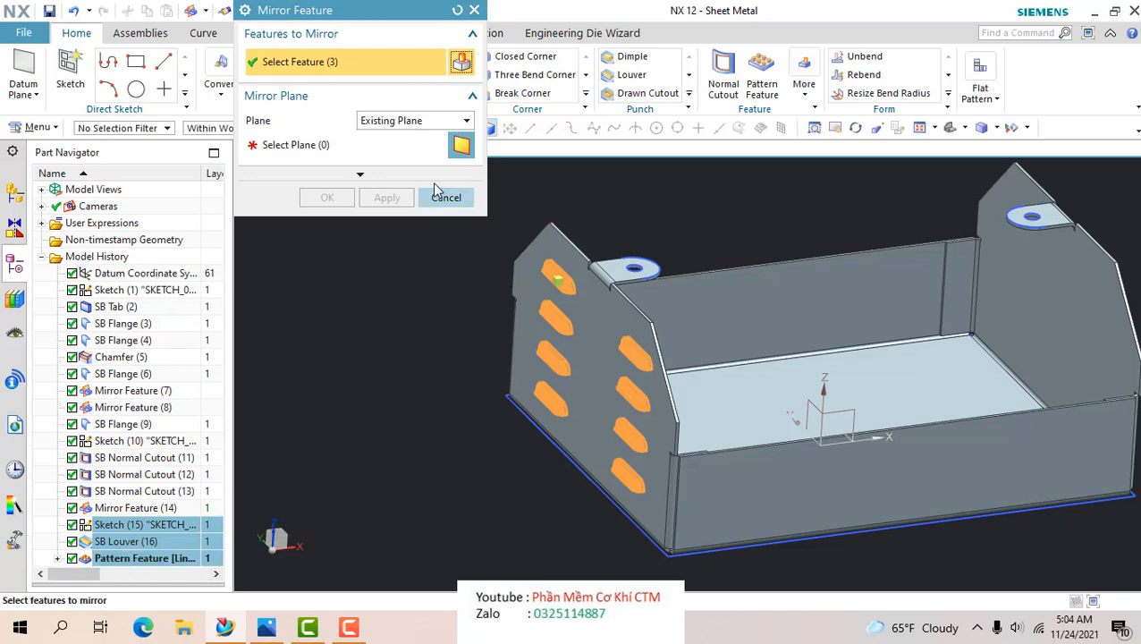
pyautogui.click(354, 142)
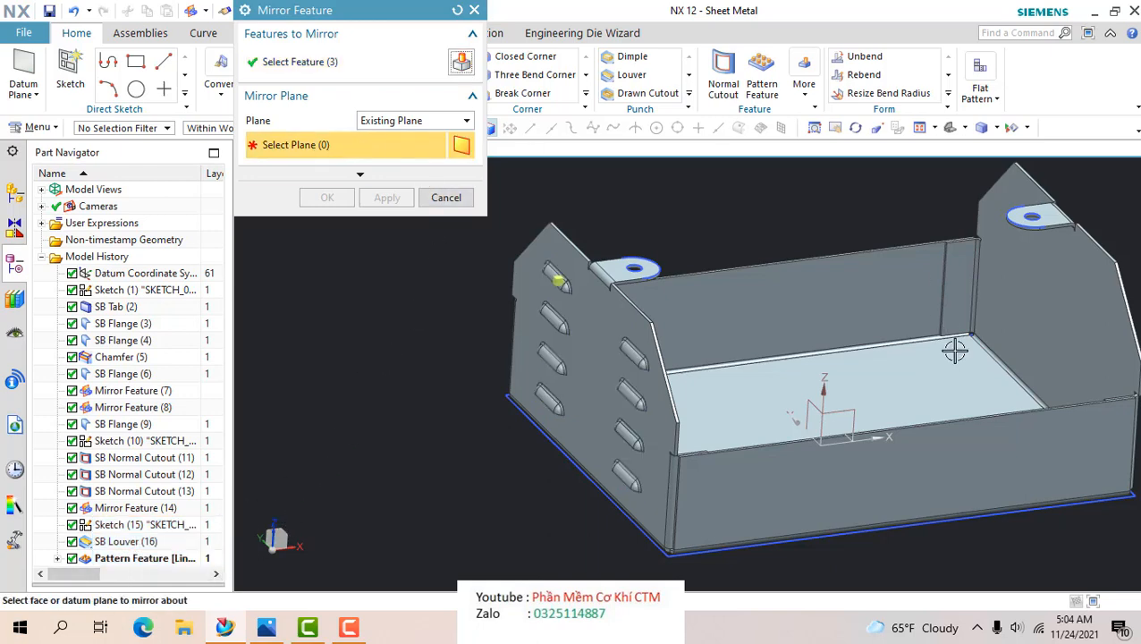
pyautogui.click(814, 404)
pyautogui.click(327, 198)
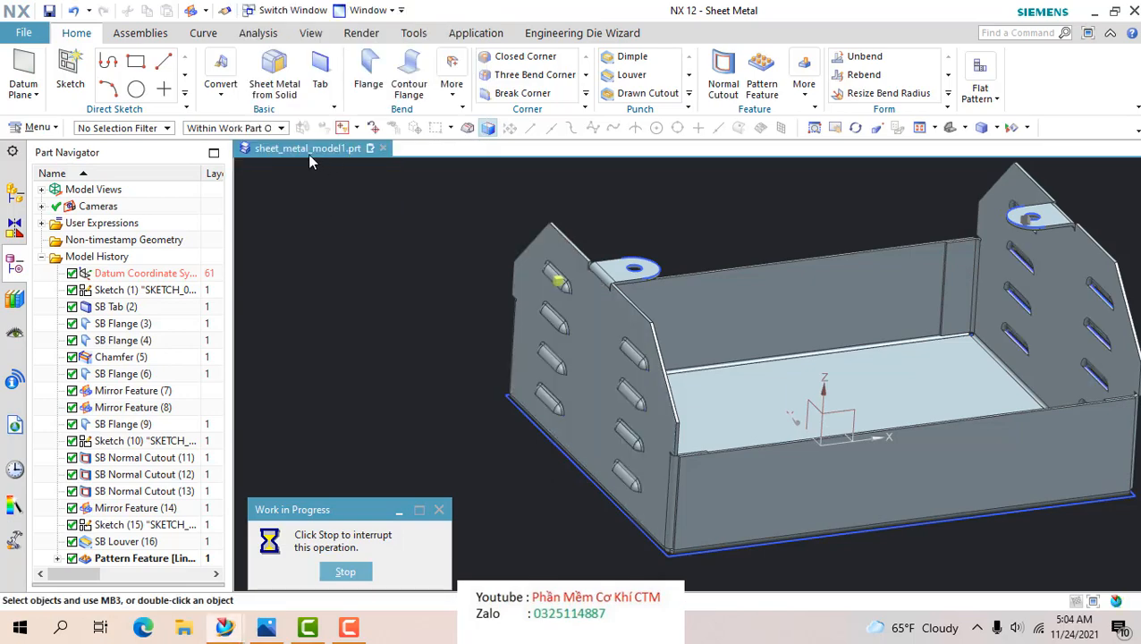
# - Inspect the louvers on both end flanges and examine the reference drawing's side view for the remaining hole dimensions
pyautogui.scroll(-1, 556, 326)
pyautogui.moveTo(558, 326); pyautogui.dragTo(522, 318, button='middle')
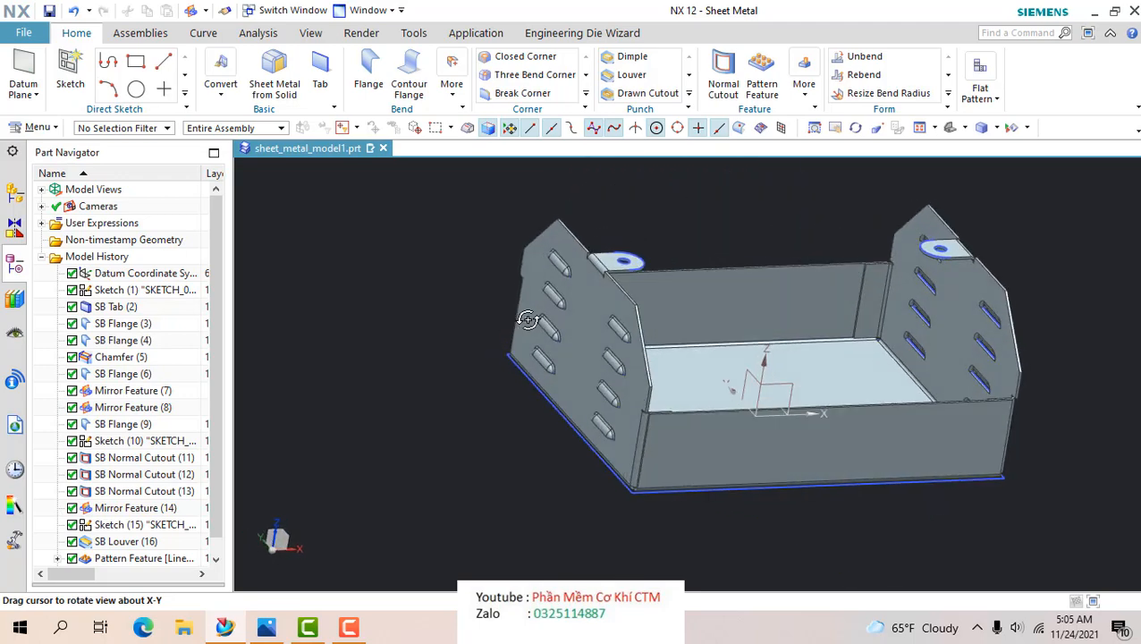
pyautogui.moveTo(1067, 359)
pyautogui.mouseDown(button='middle')
pyautogui.moveTo(1060, 341)
pyautogui.moveTo(1003, 321)
pyautogui.moveTo(965, 338)
pyautogui.moveTo(1090, 392)
pyautogui.moveTo(1064, 376)
pyautogui.mouseUp(button='middle')
pyautogui.click(265, 629)
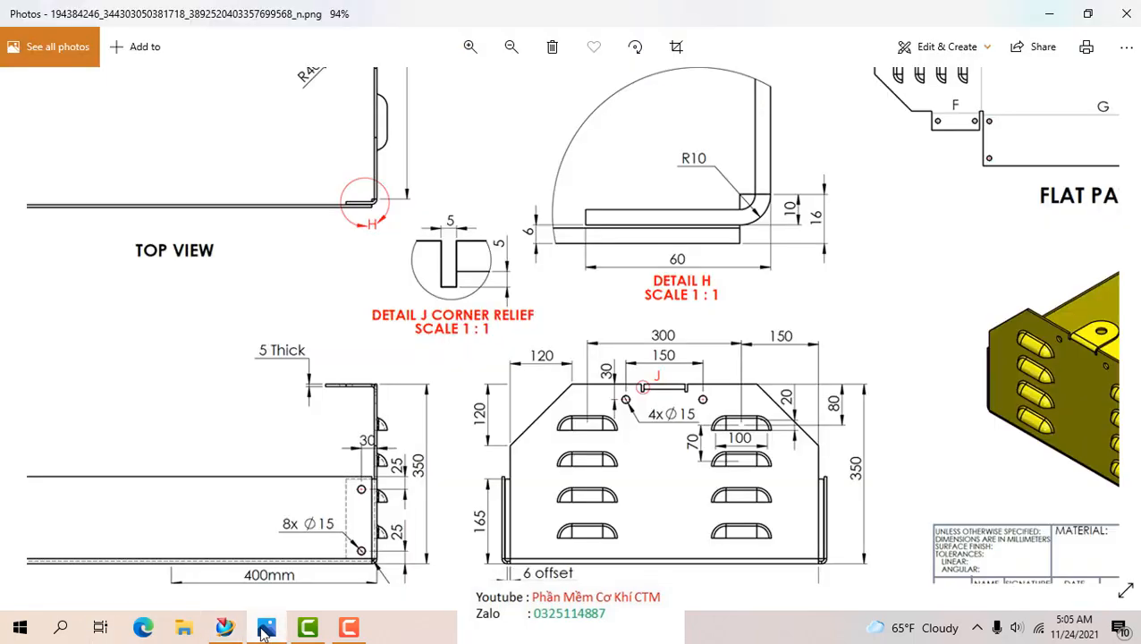
pyautogui.scroll(-3, 482, 440)
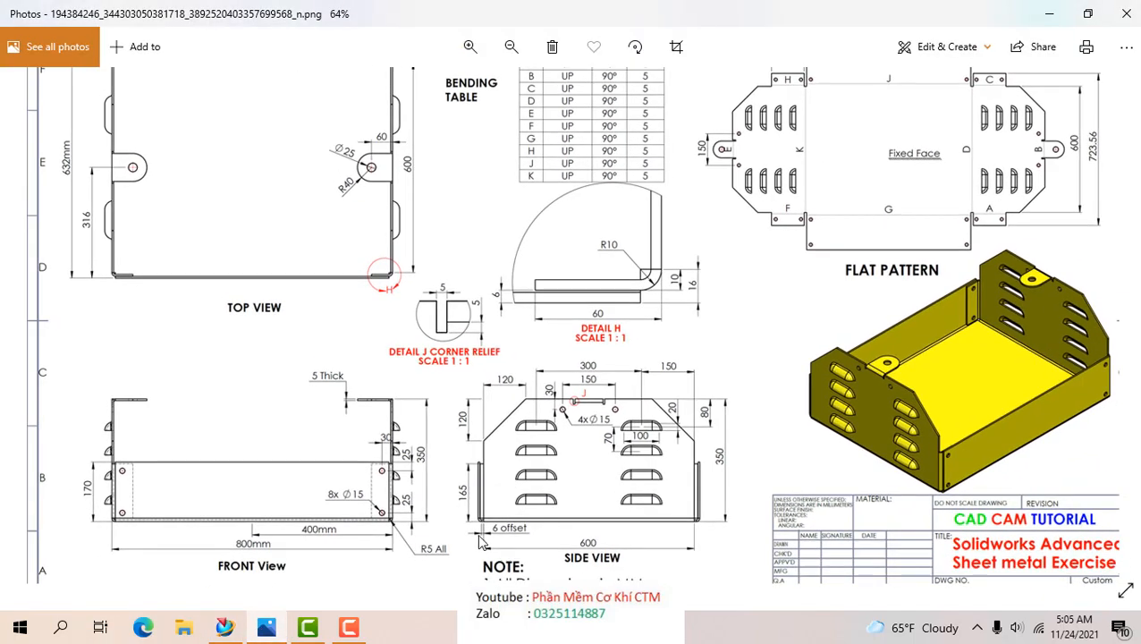
pyautogui.scroll(2, 579, 438)
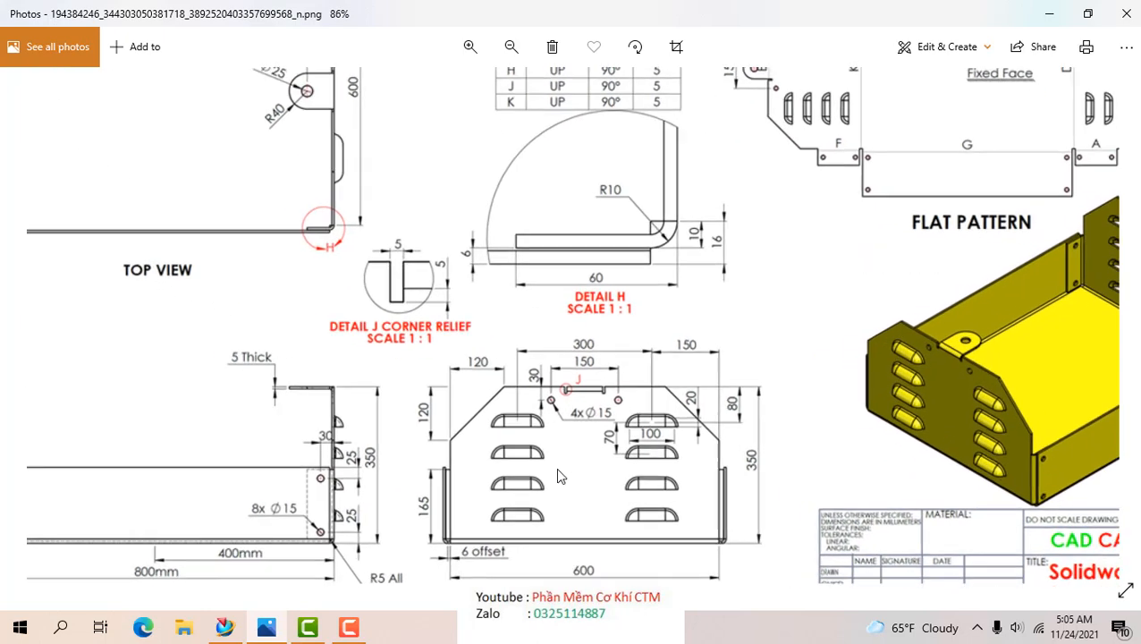
pyautogui.click(229, 631)
# - Start a sketch on the outer face of the louvered end flange and check the hole positions in the reference drawing
pyautogui.moveTo(551, 422); pyautogui.dragTo(352, 316, button='middle')
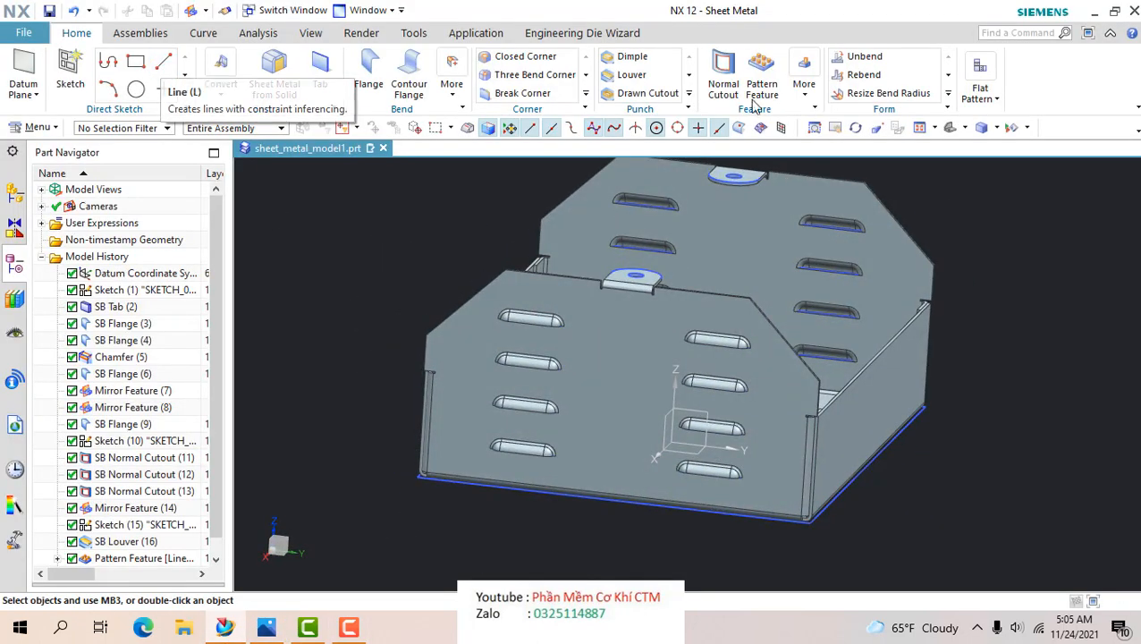
pyautogui.click(70, 70)
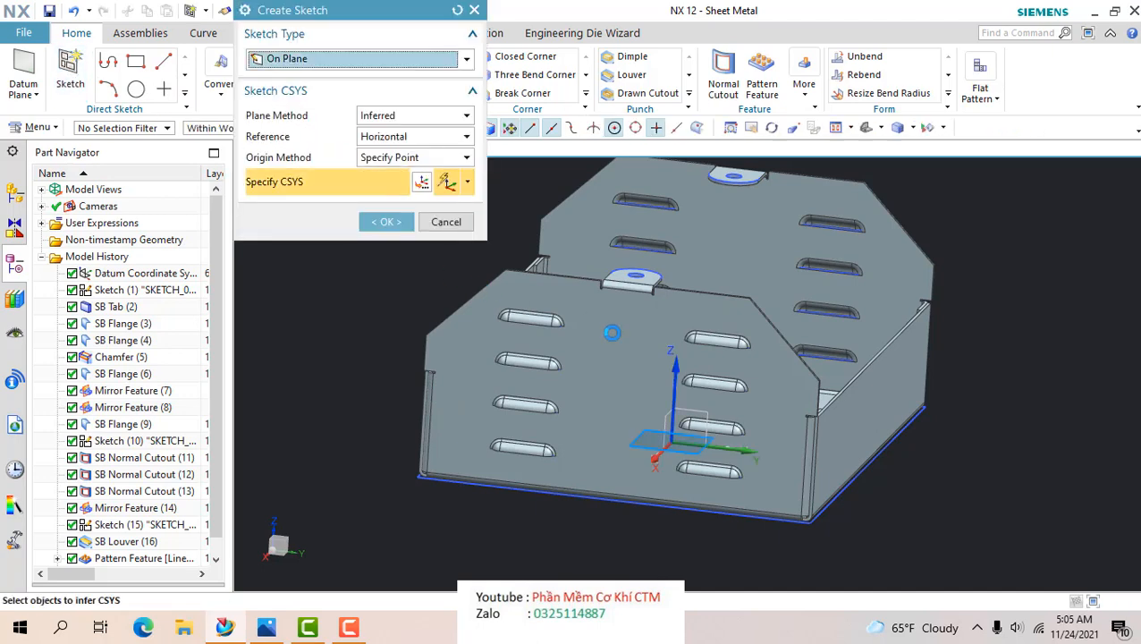
pyautogui.click(612, 329)
pyautogui.click(385, 221)
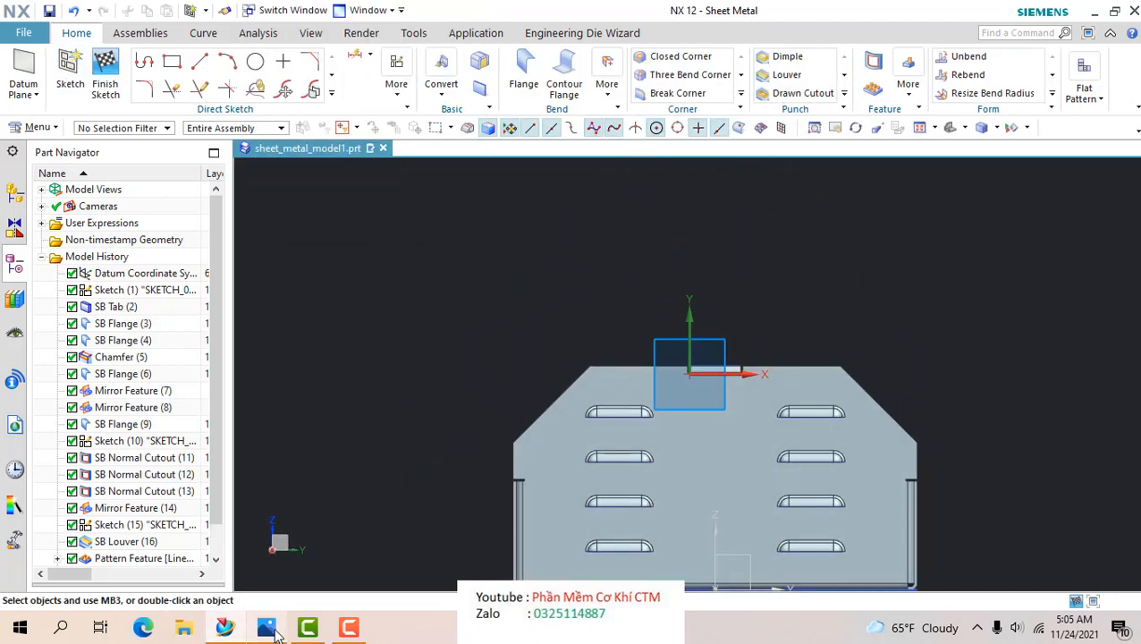
pyautogui.click(276, 634)
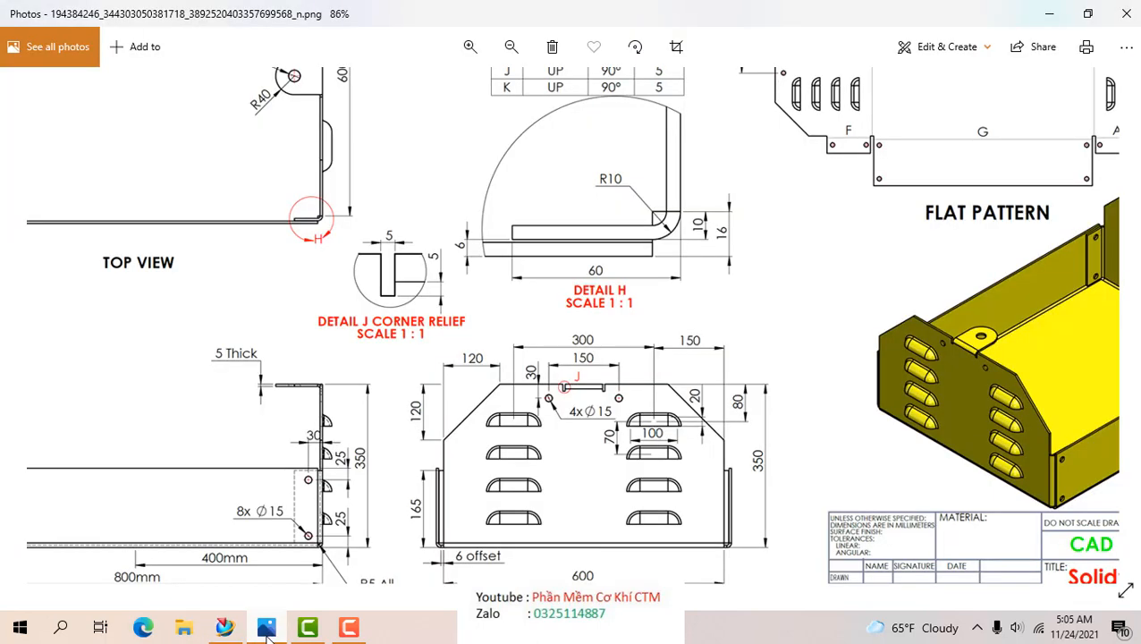
pyautogui.click(267, 633)
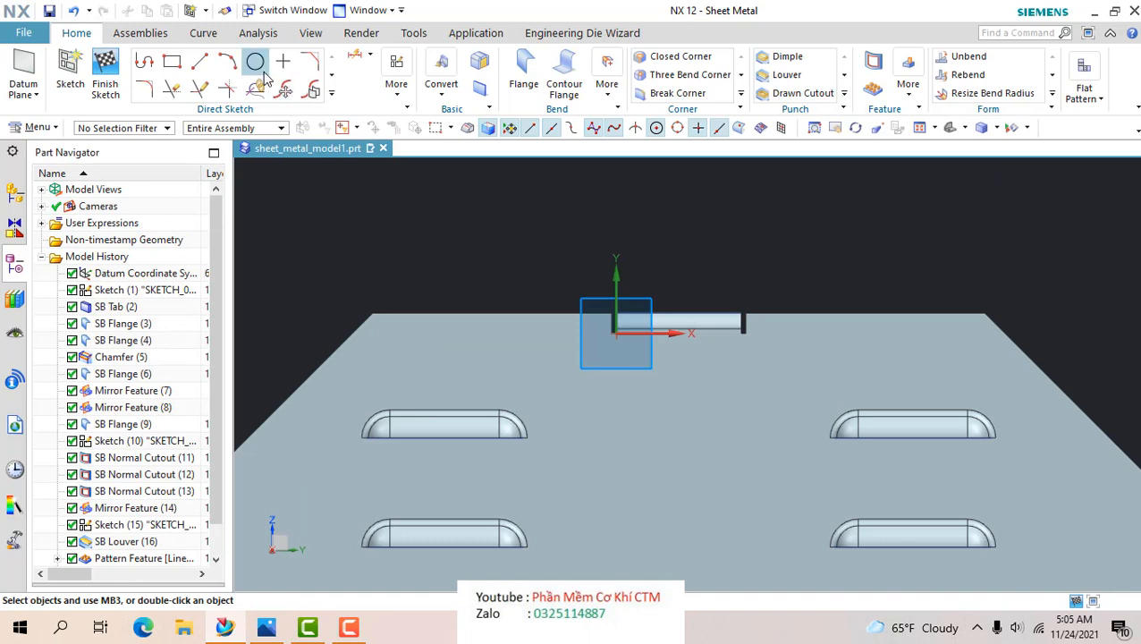
# - Sketch a circle beside the tab near the flange's upper edge and set its diameter to 15 mm, adjusting the geometry
pyautogui.click(256, 65)
pyautogui.click(549, 376)
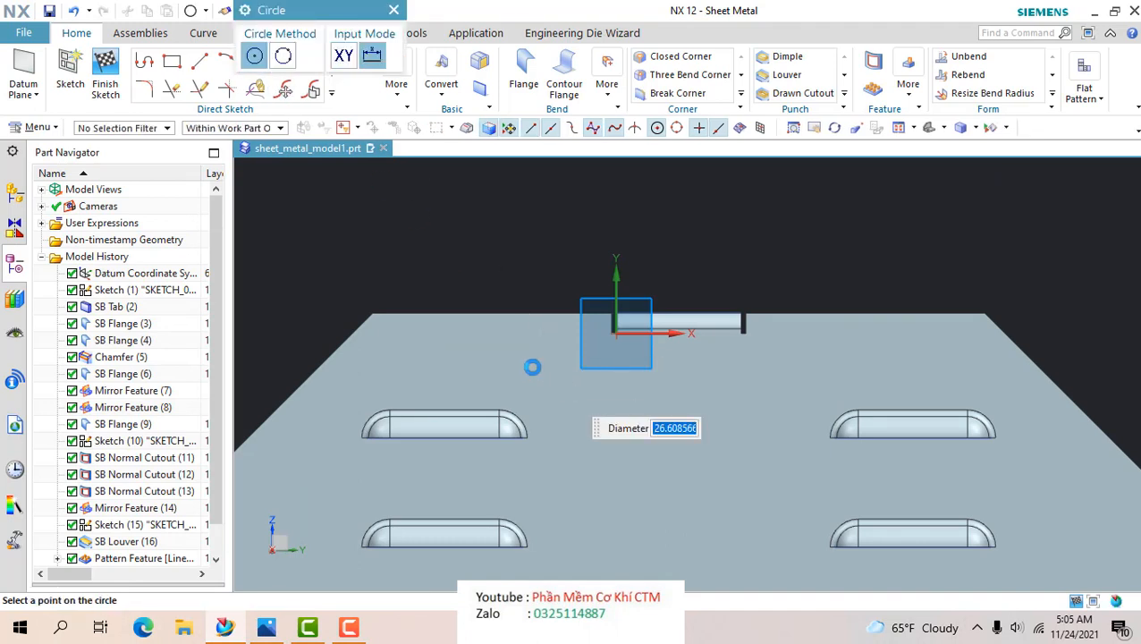
pyautogui.click(532, 367)
pyautogui.press('Escape')
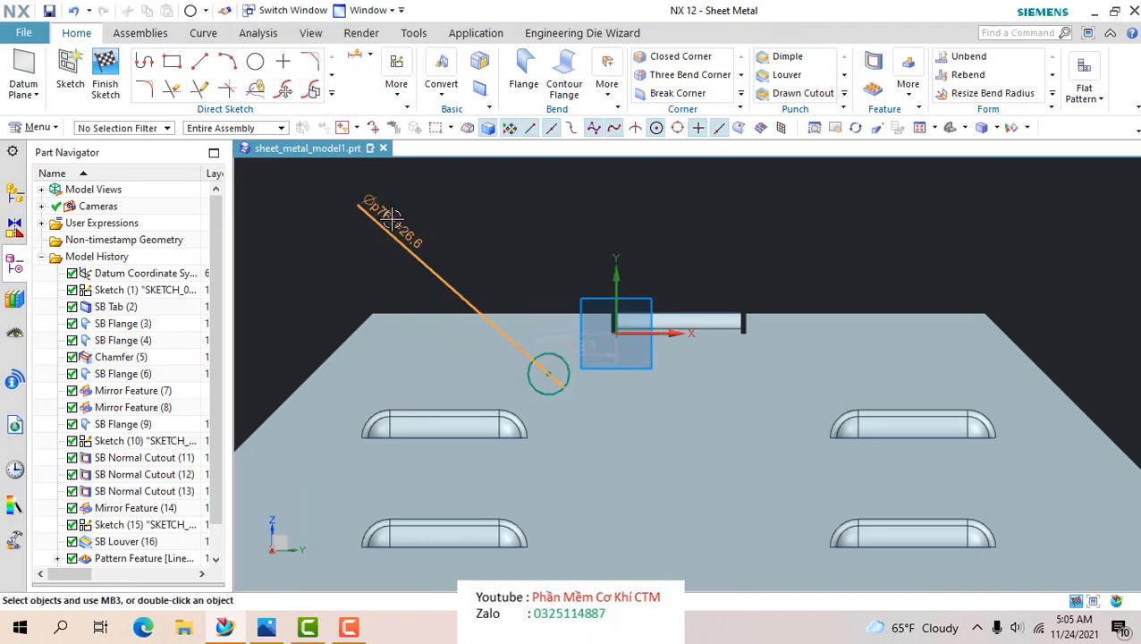
pyautogui.doubleClick(391, 216)
pyautogui.write('15')
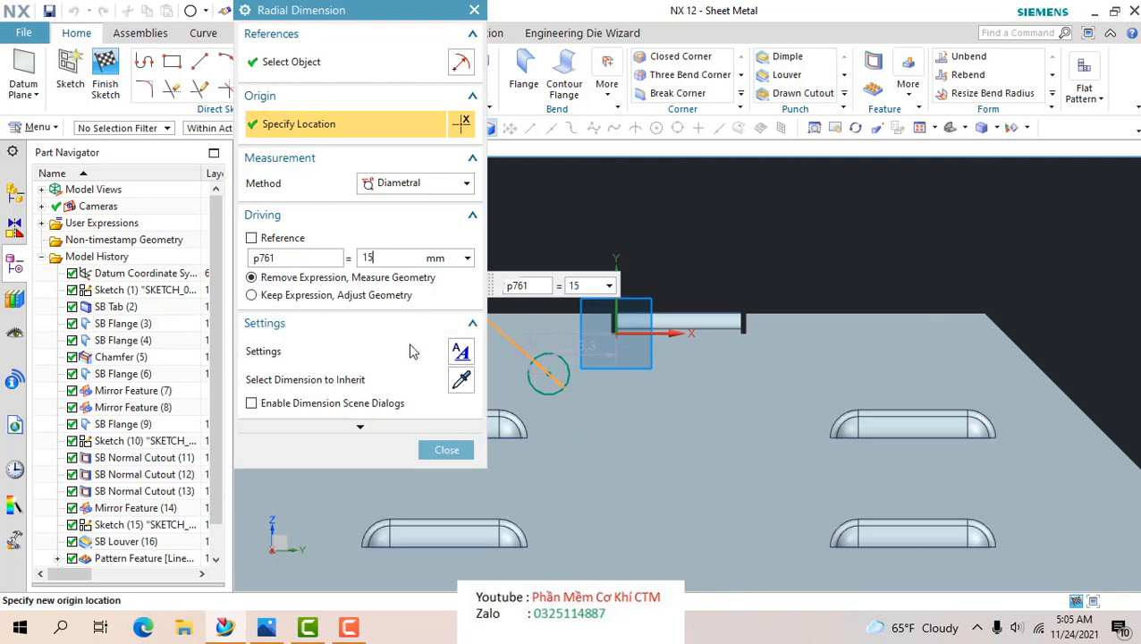
pyautogui.click(251, 295)
pyautogui.click(465, 454)
# - Dimension the circle centre horizontally from the sketch's vertical axis and set the distance to 150/2 mm
pyautogui.scroll(-3, 615, 335)
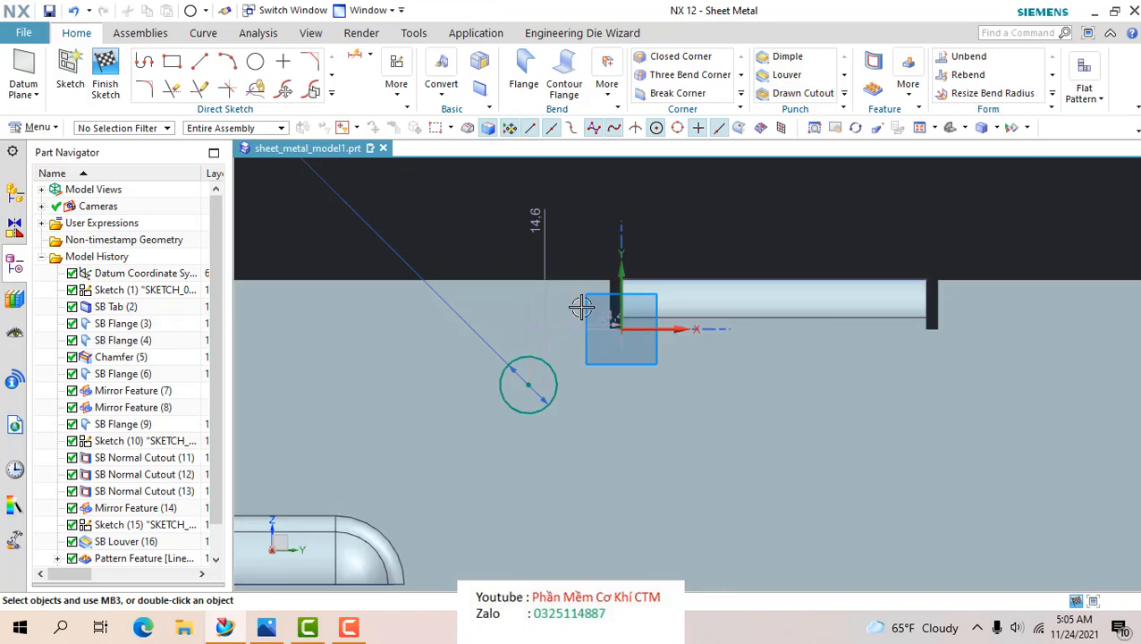
pyautogui.moveTo(580, 306); pyautogui.dragTo(543, 178)
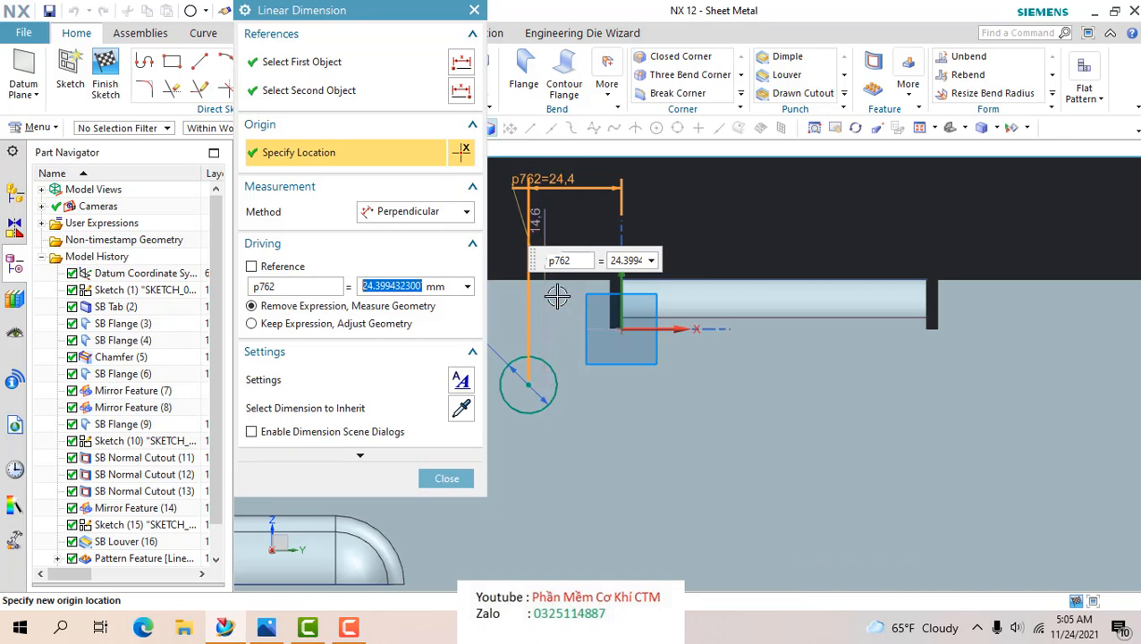
pyautogui.write('/2')
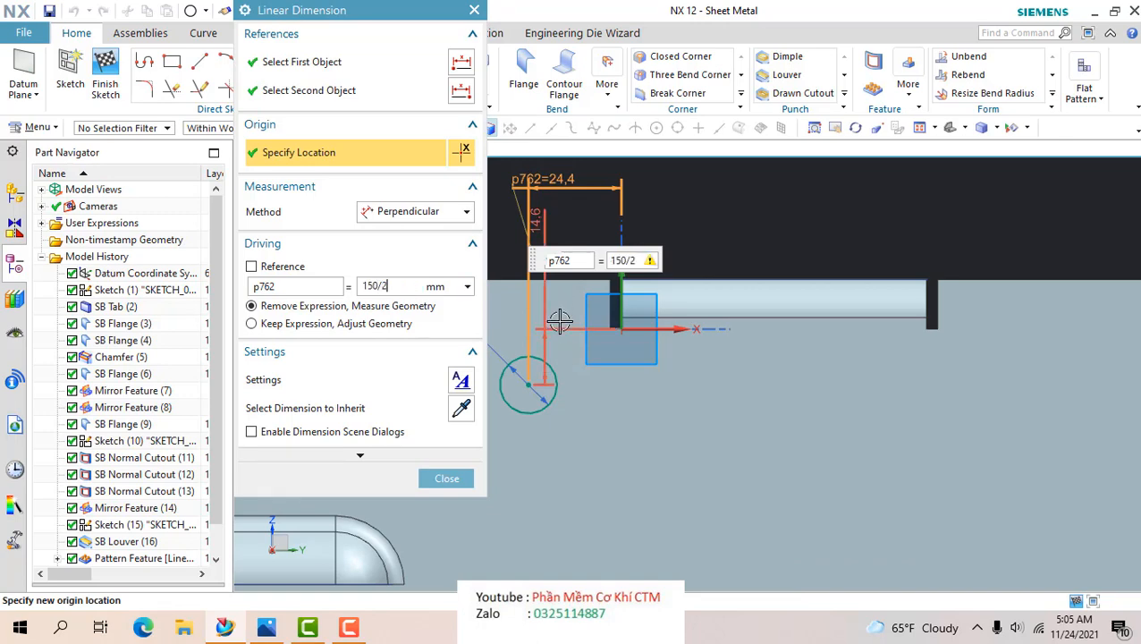
pyautogui.press('Return')
pyautogui.click(445, 478)
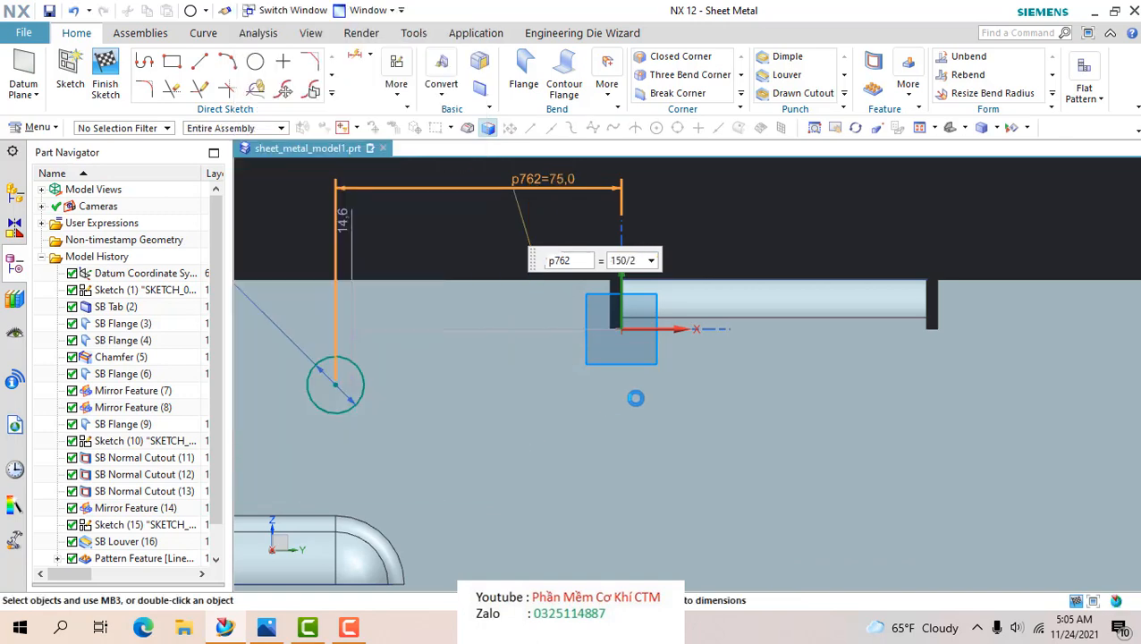
# - Dimension the circle centre from the flange's upper edge and set the distance to 30 mm
pyautogui.scroll(2, 589, 358)
pyautogui.moveTo(464, 299); pyautogui.dragTo(255, 277)
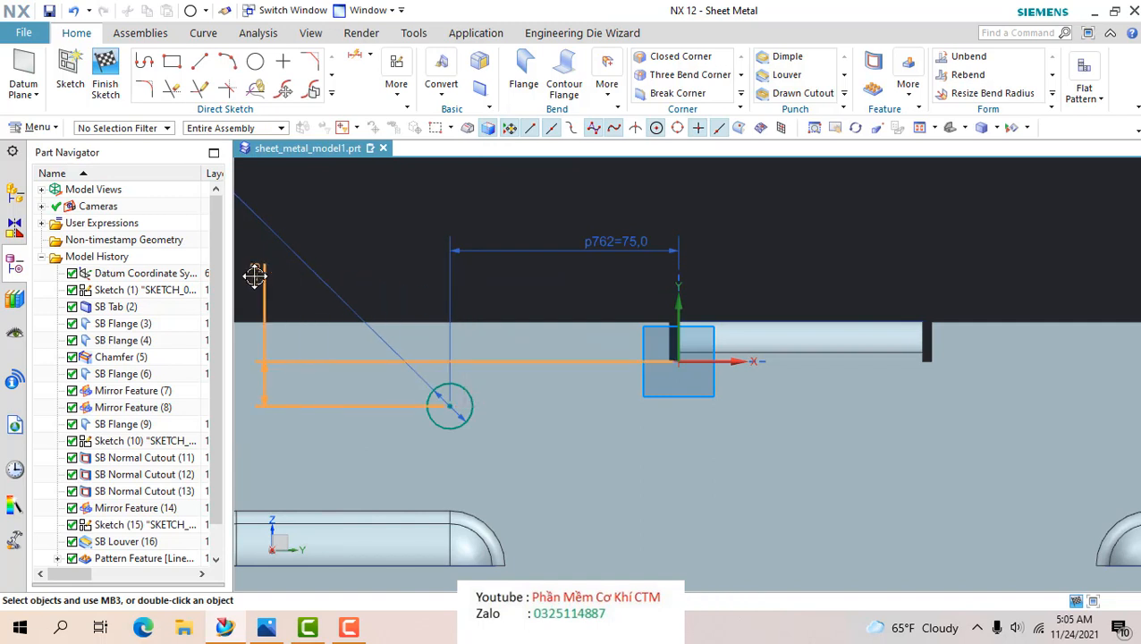
pyautogui.click(448, 407)
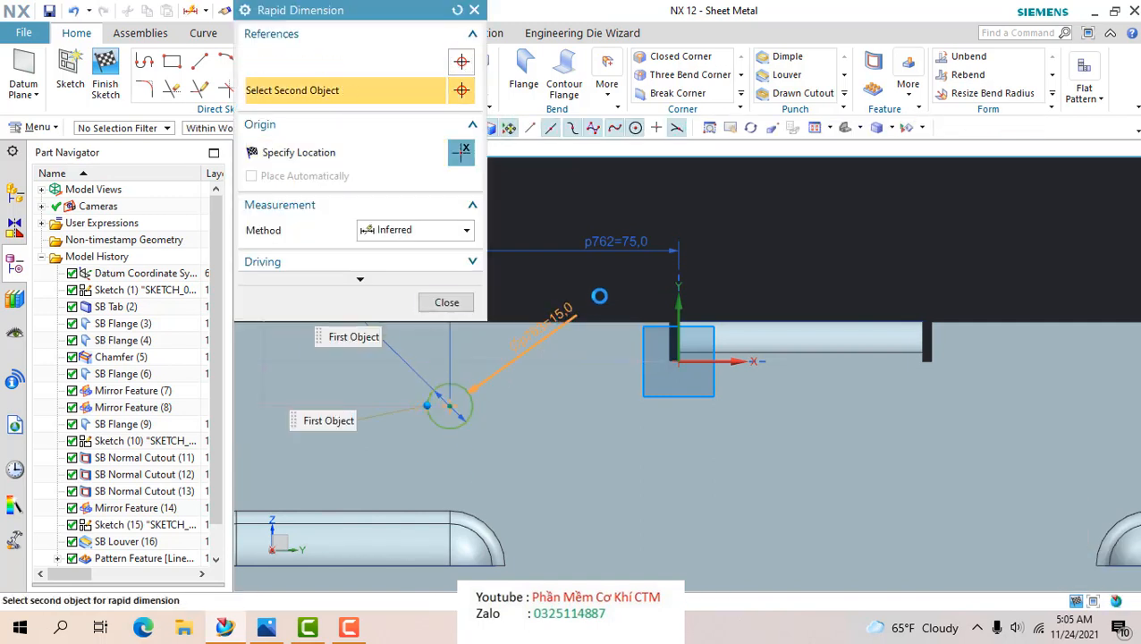
pyautogui.click(595, 320)
pyautogui.click(596, 354)
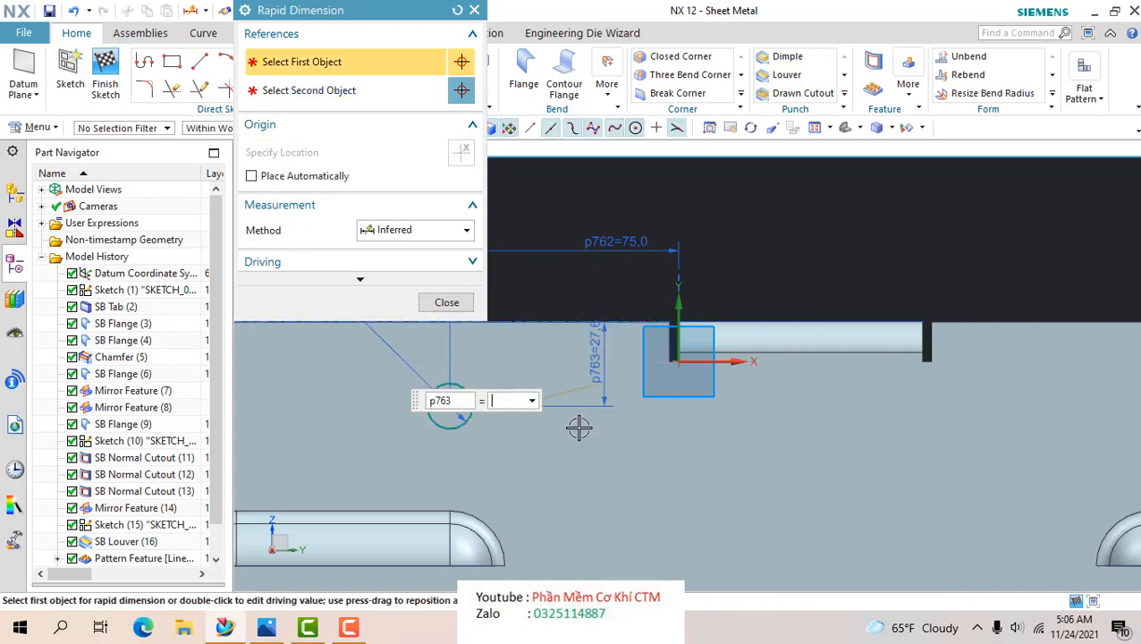
pyautogui.write('30')
pyautogui.press('Return')
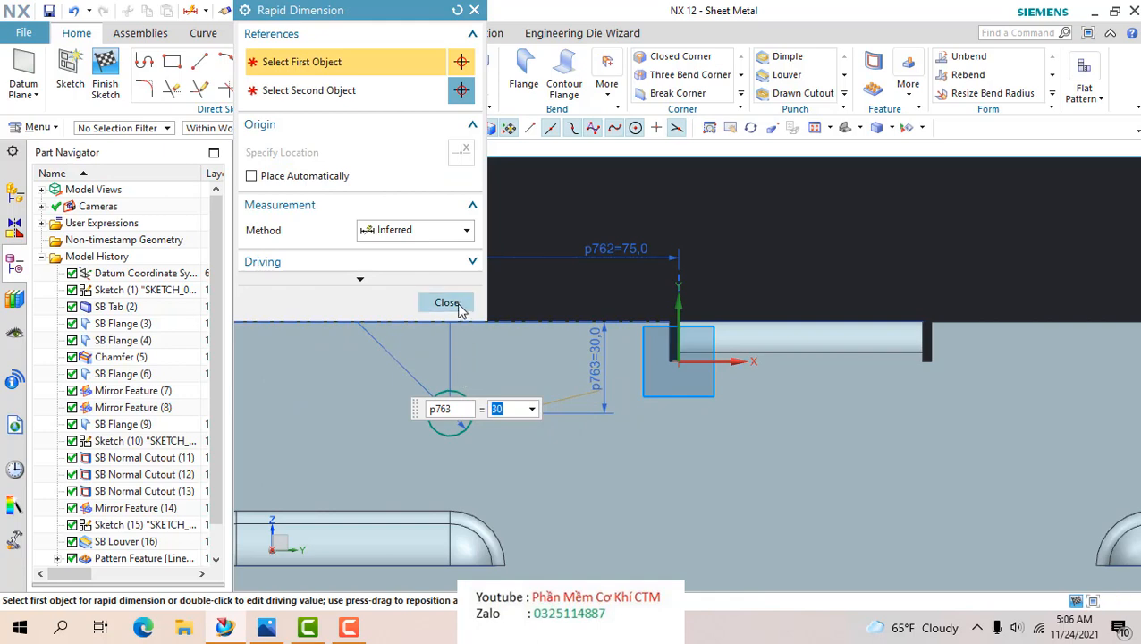
pyautogui.click(459, 310)
# - Mirror the 15 mm circle about the sketch's vertical axis to the other side of the tab
pyautogui.scroll(-2, 642, 358)
pyautogui.scroll(2, 650, 363)
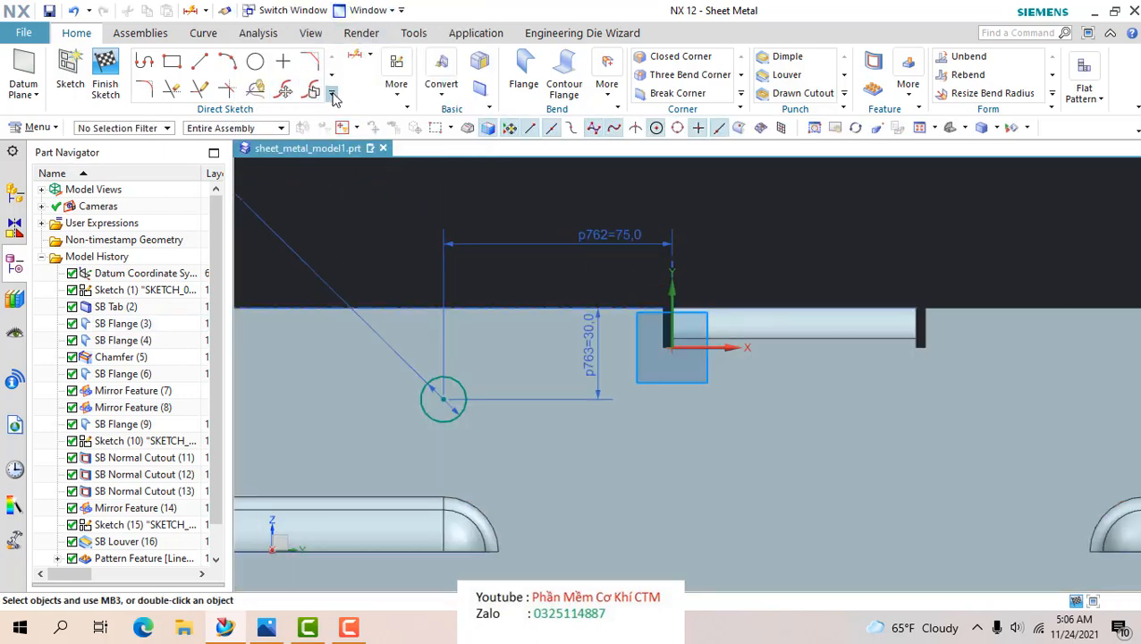
pyautogui.click(332, 97)
pyautogui.click(149, 229)
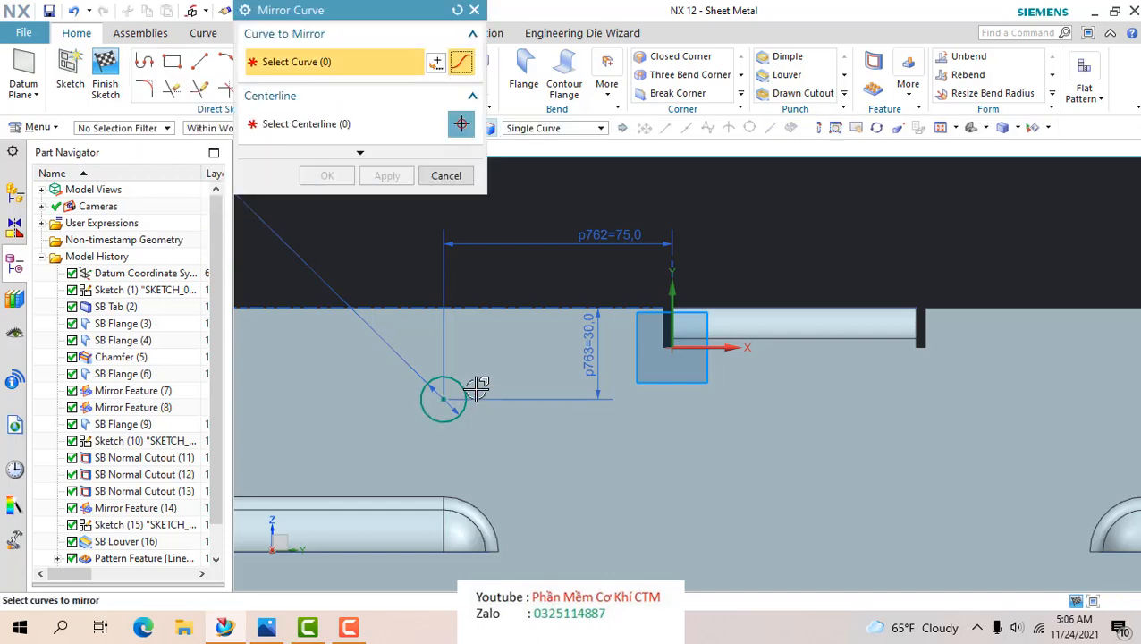
pyautogui.click(471, 391)
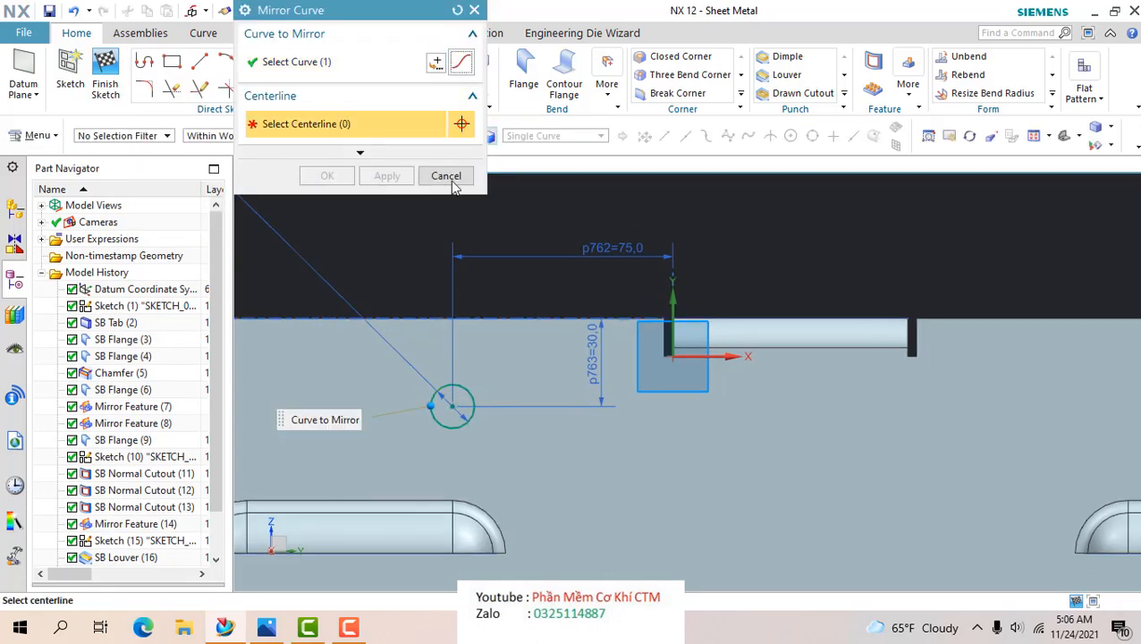
pyautogui.click(676, 293)
pyautogui.click(340, 178)
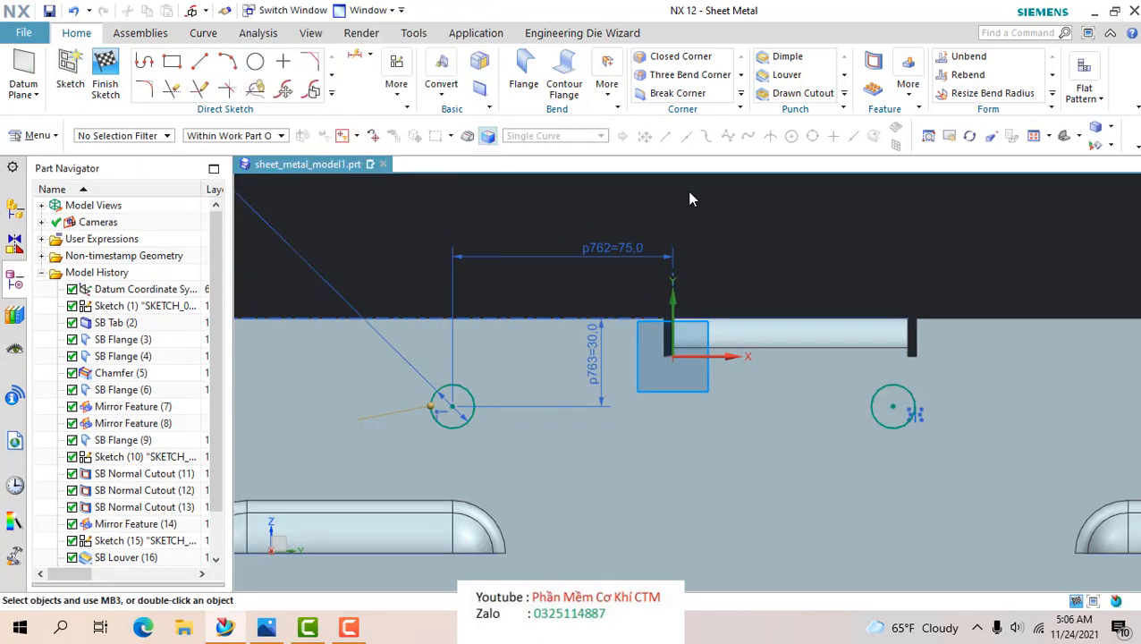
# - Cut both circles with a Normal Cutout by thickness, with limits Through All, so the holes pass through both end flanges
pyautogui.scroll(-4, 796, 234)
pyautogui.moveTo(797, 239); pyautogui.dragTo(770, 269, button='middle')
pyautogui.scroll(-2, 772, 272)
pyautogui.scroll(-3, 772, 272)
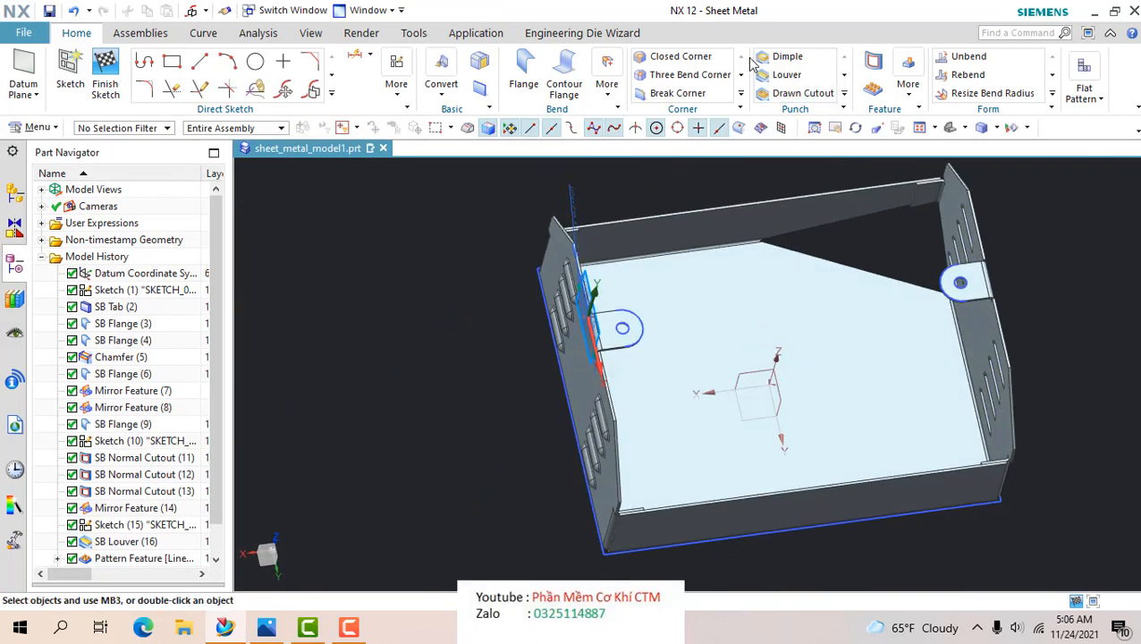
pyautogui.click(873, 63)
pyautogui.scroll(3, 619, 298)
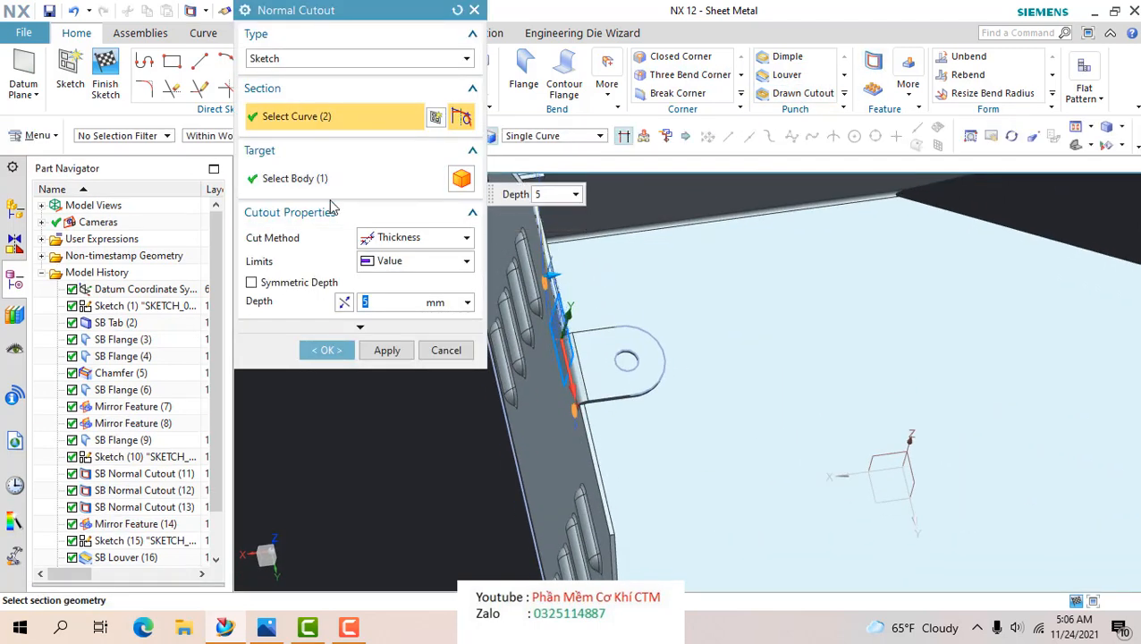
pyautogui.click(389, 262)
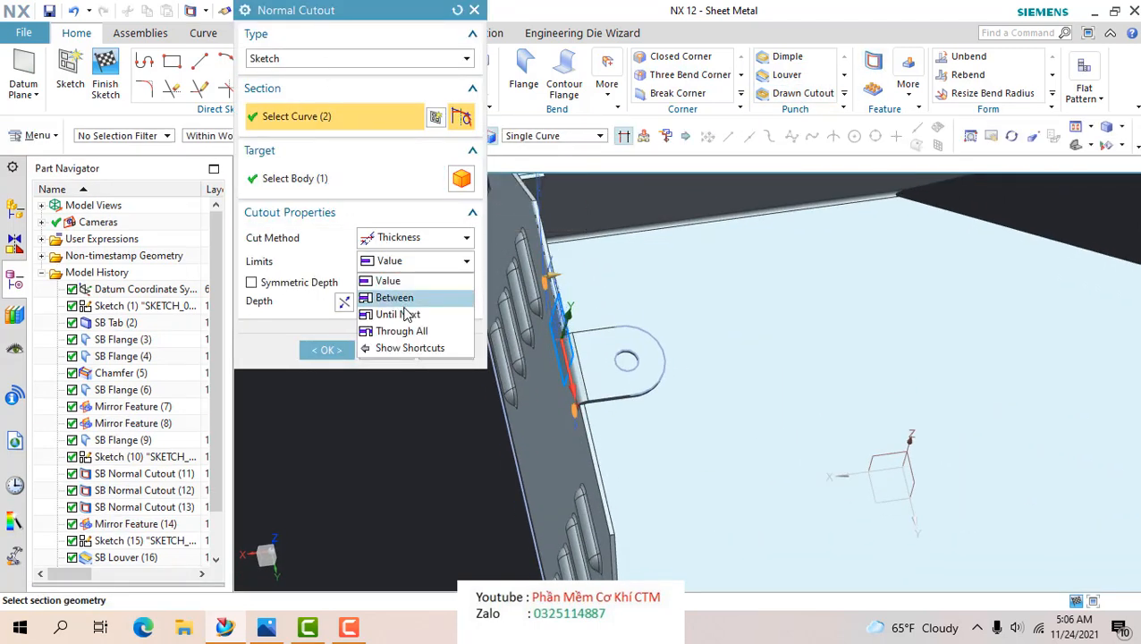
pyautogui.click(381, 329)
pyautogui.click(326, 352)
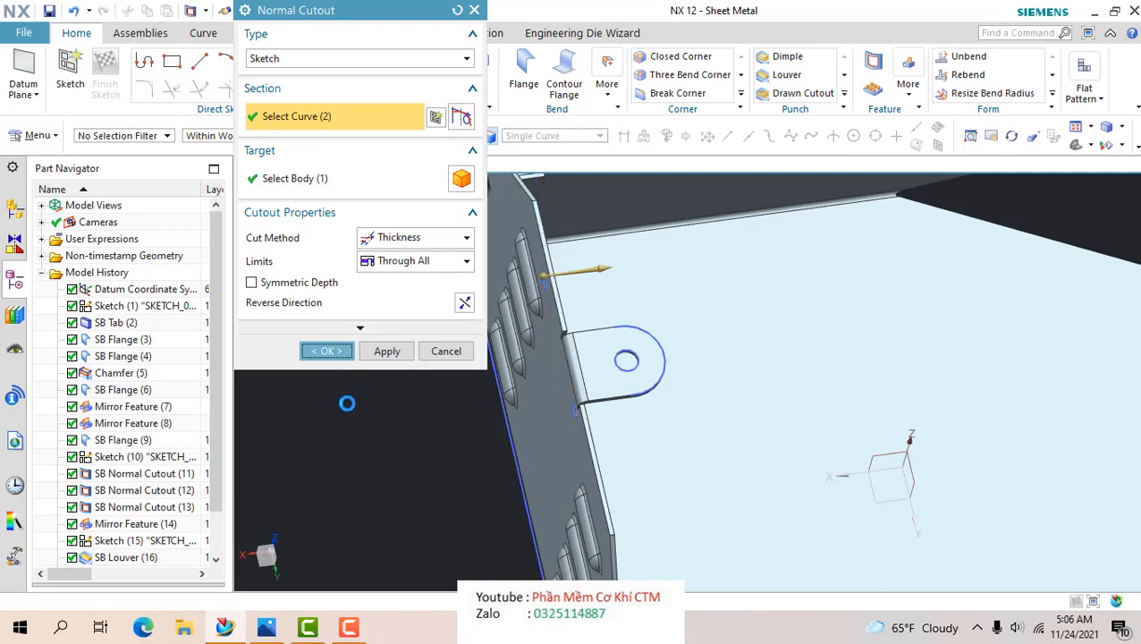
pyautogui.scroll(-5, 412, 428)
pyautogui.moveTo(412, 427); pyautogui.dragTo(426, 432, button='middle')
pyautogui.scroll(1, 465, 385)
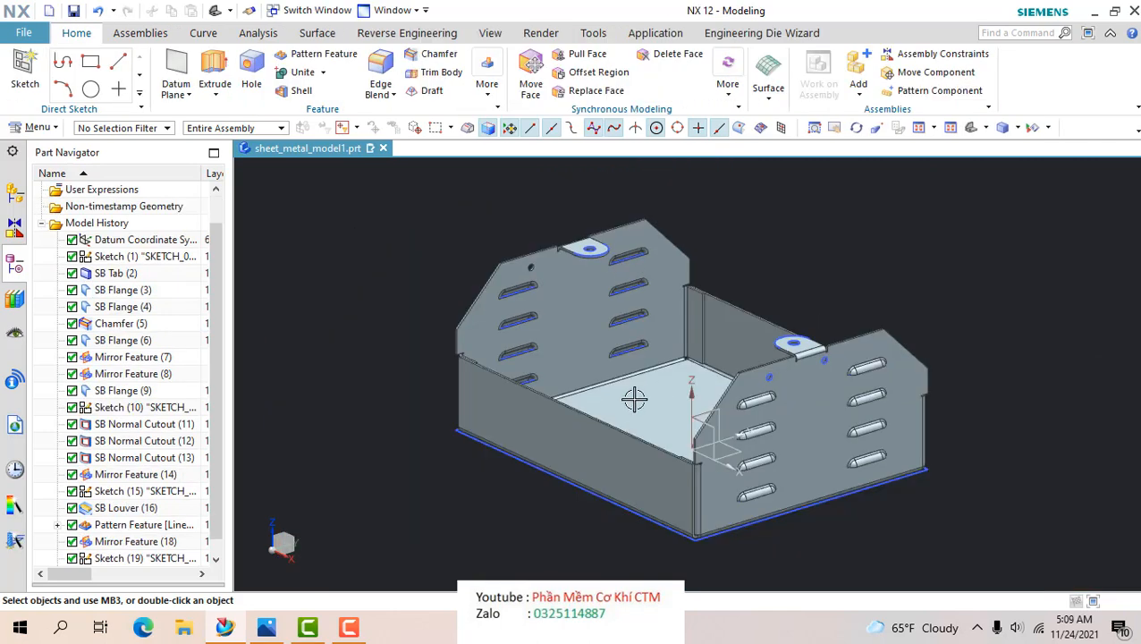
# - Hide all coordinate systems, datums and sketches so that only the tray body is displayed
pyautogui.scroll(-1, 637, 398)
pyautogui.scroll(1, 887, 315)
pyautogui.rightClick(814, 242)
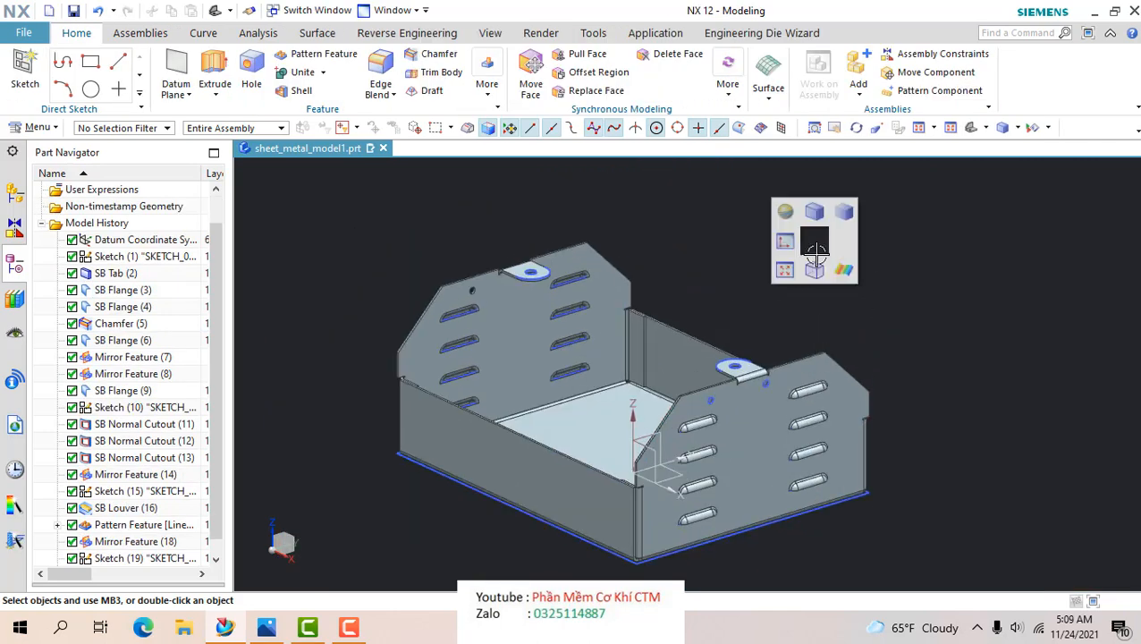
pyautogui.click(1033, 130)
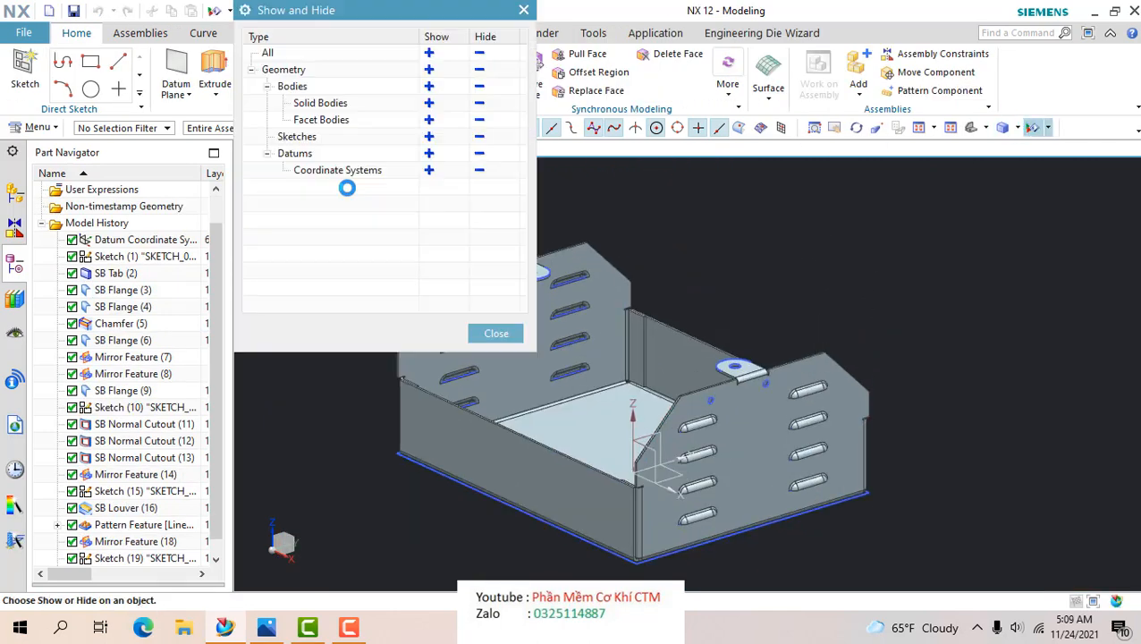
pyautogui.click(479, 172)
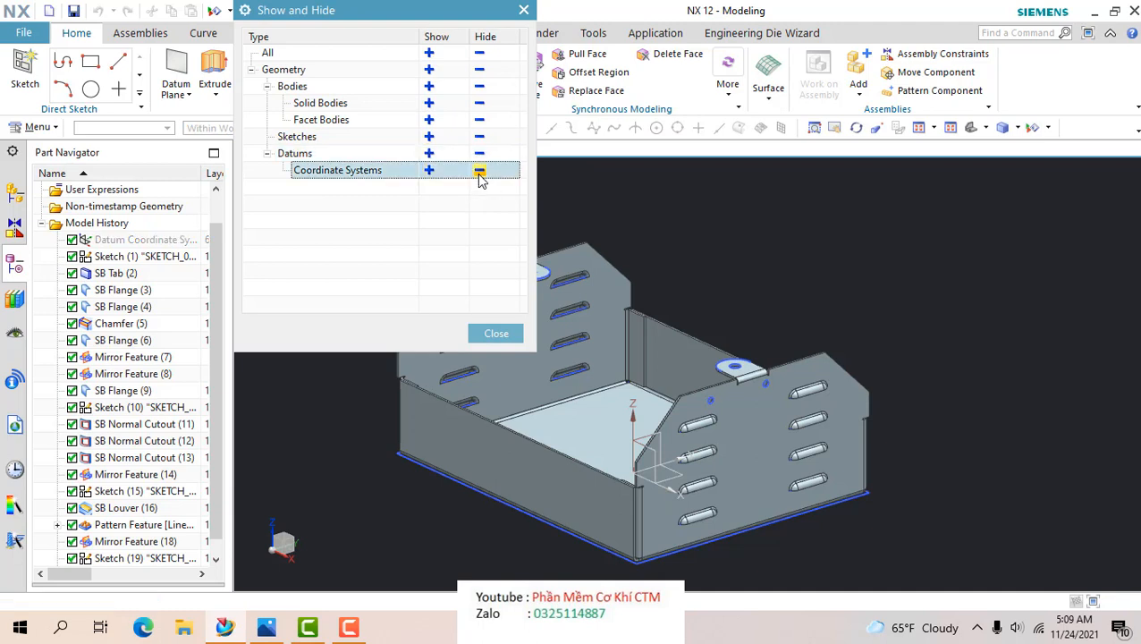
pyautogui.click(480, 157)
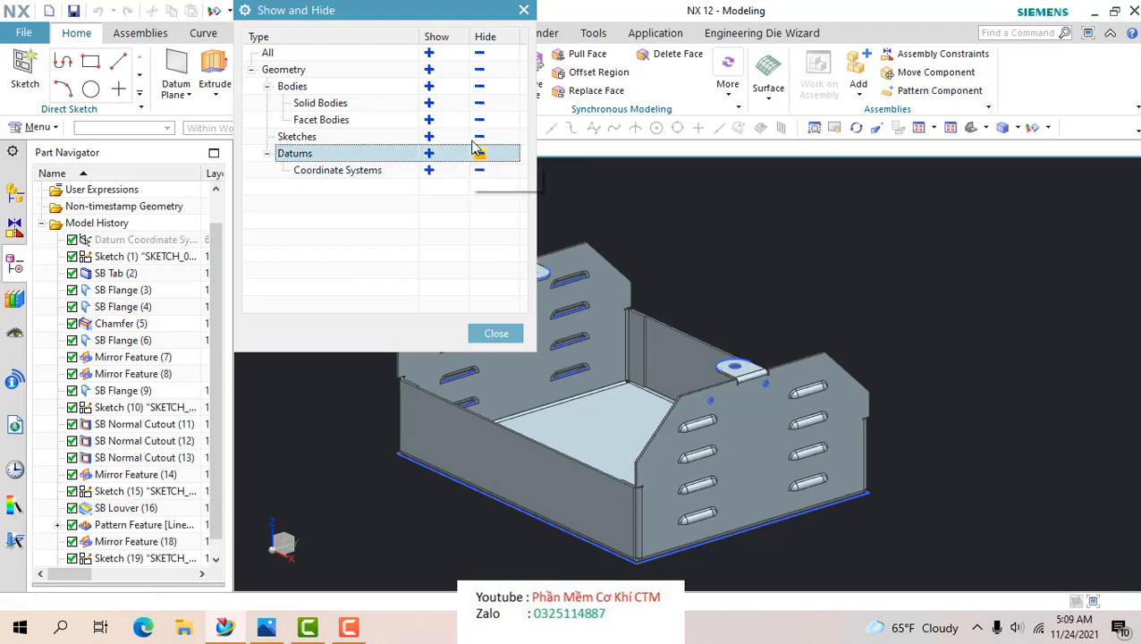
pyautogui.click(479, 136)
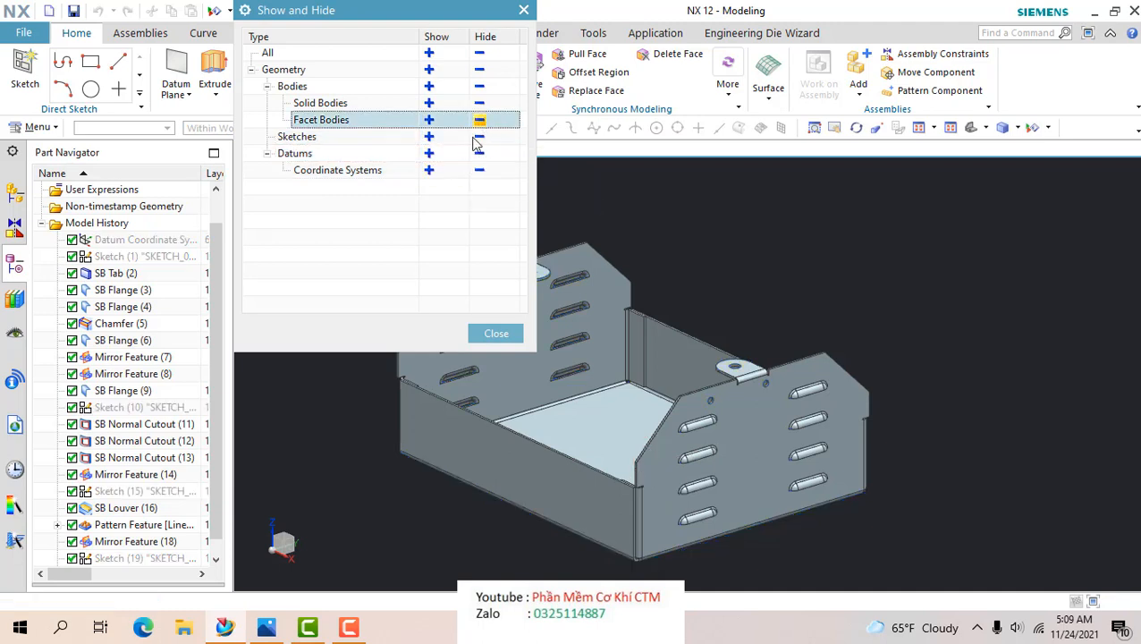
pyautogui.click(478, 329)
# - Set the graphics window background to White Background
pyautogui.moveTo(474, 349); pyautogui.dragTo(476, 465, button='middle')
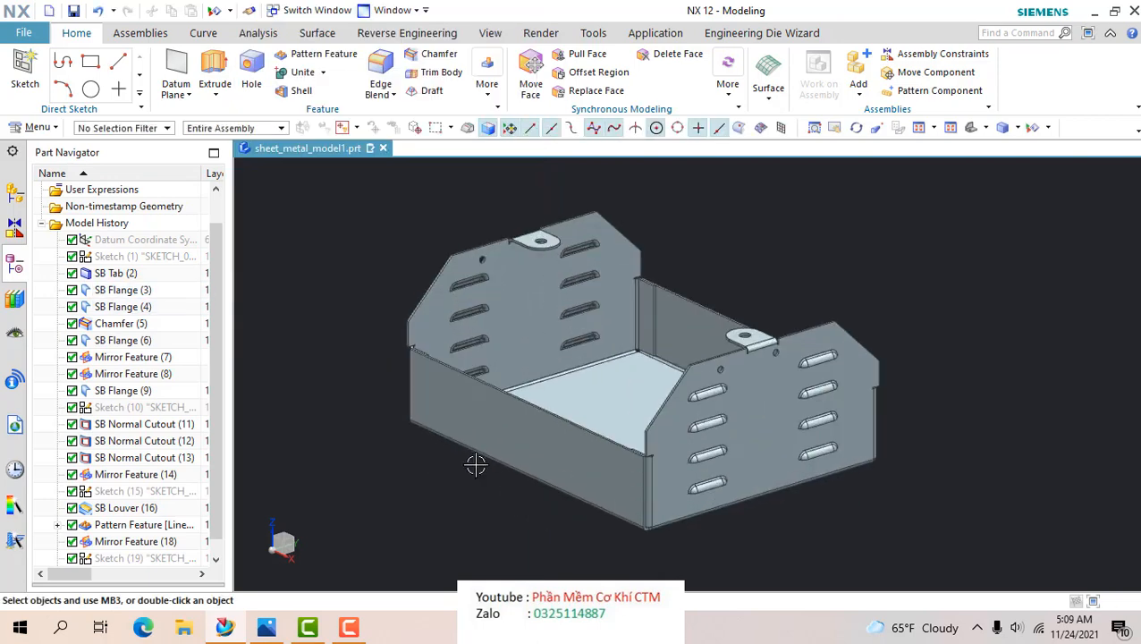
pyautogui.rightClick(285, 312)
pyautogui.moveTo(382, 203)
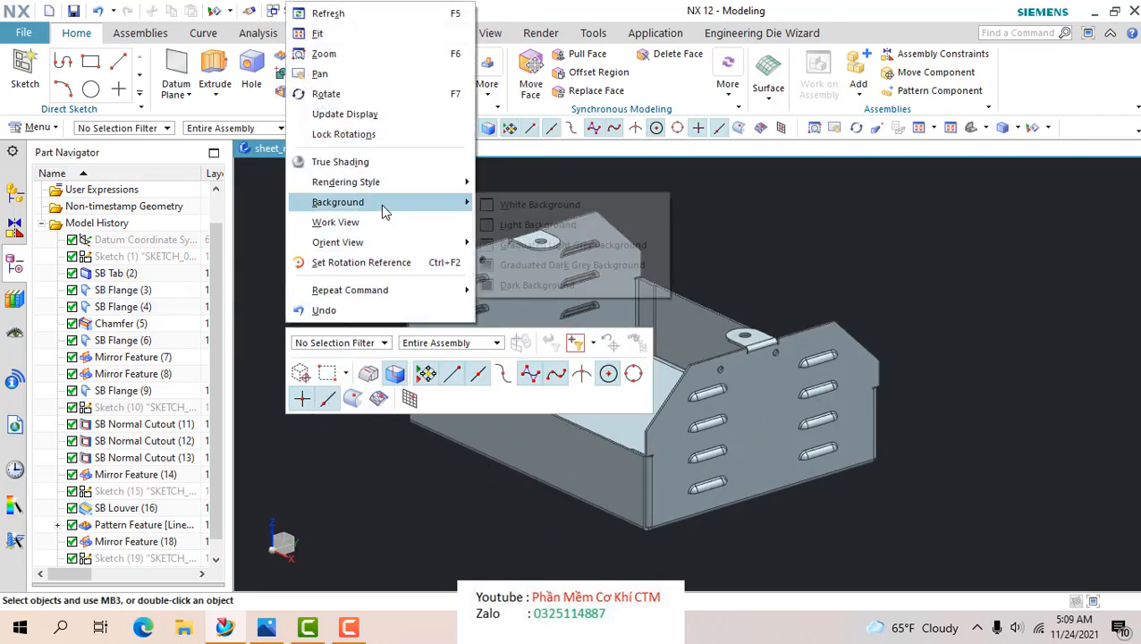
pyautogui.click(522, 204)
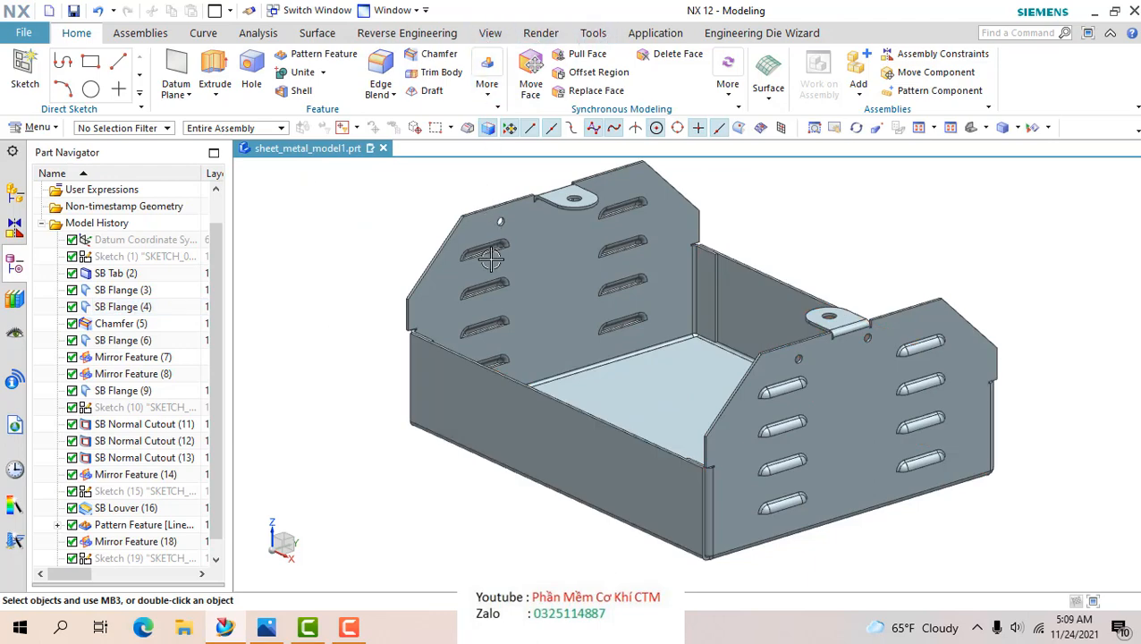
pyautogui.scroll(-2, 416, 458)
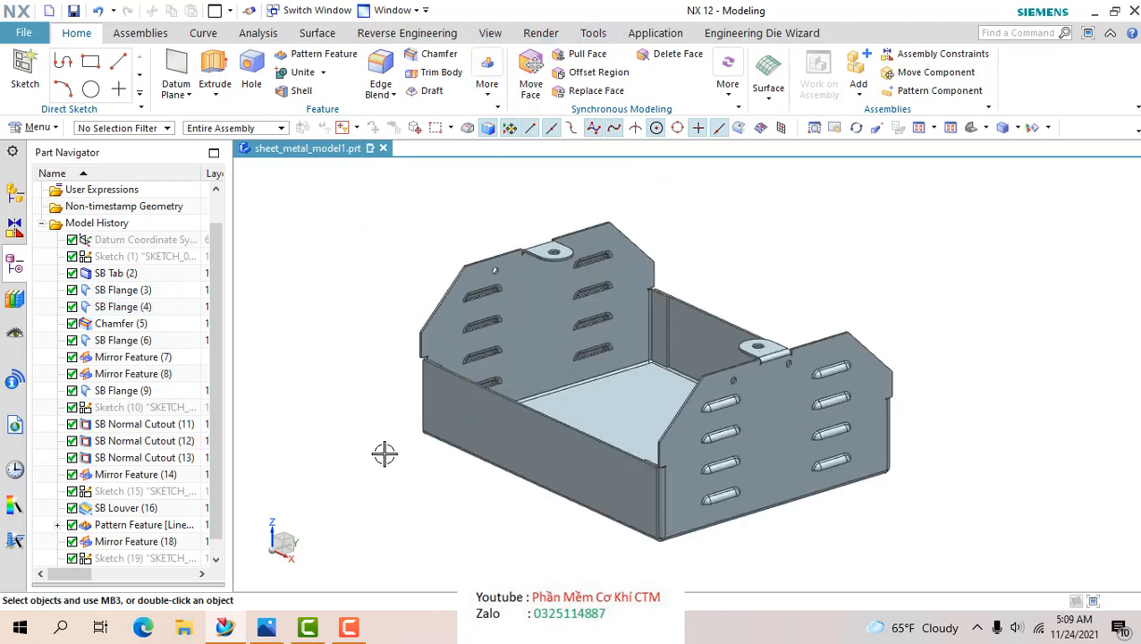
pyautogui.moveTo(331, 186); pyautogui.dragTo(959, 581)
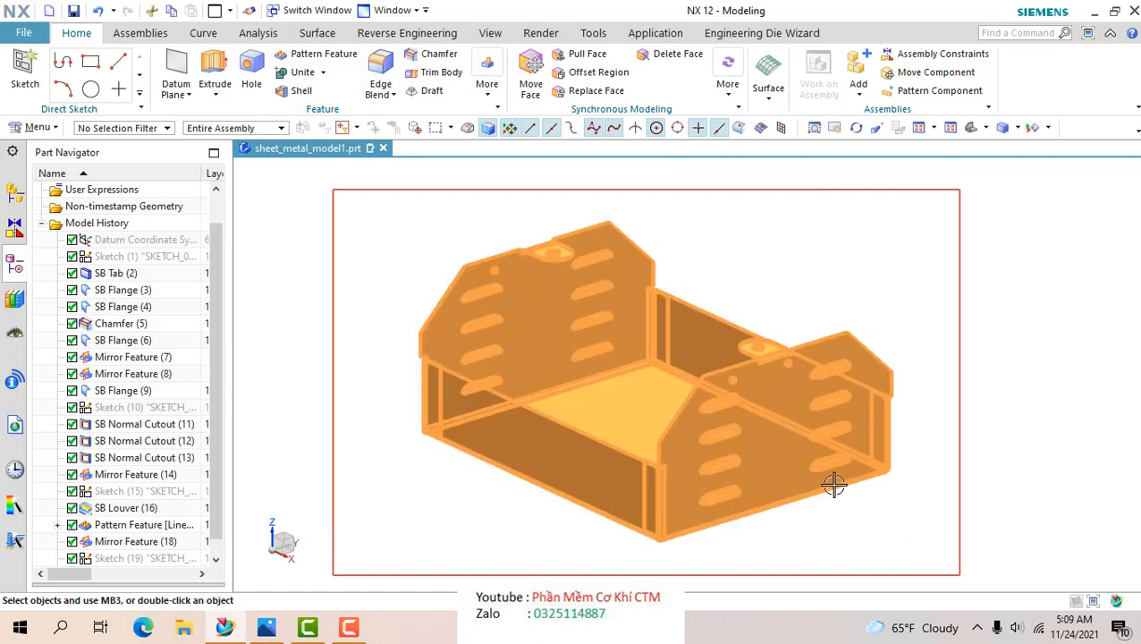
pyautogui.rightClick(659, 385)
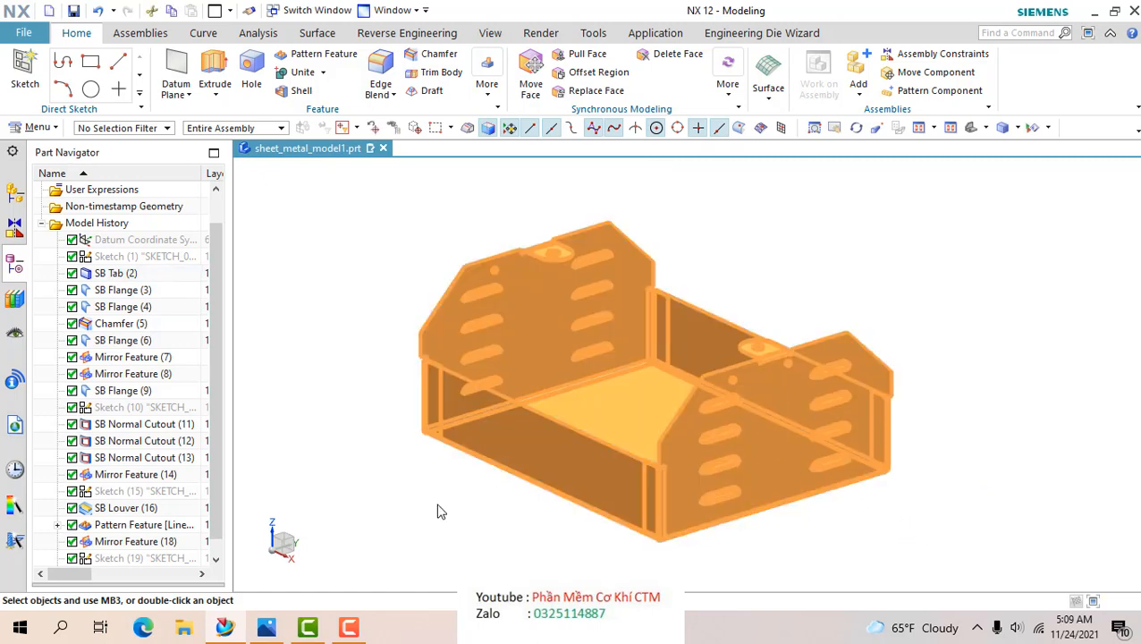
pyautogui.moveTo(434, 505); pyautogui.dragTo(406, 499, button='middle')
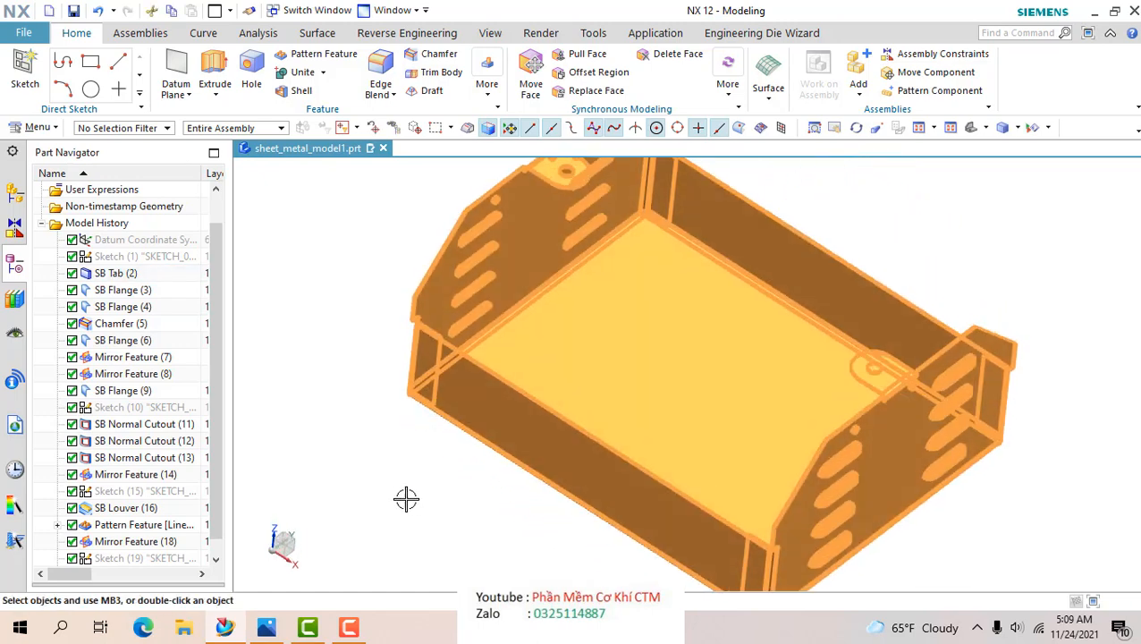
pyautogui.press('Escape')
pyautogui.scroll(-2, 408, 491)
pyautogui.scroll(1, 359, 458)
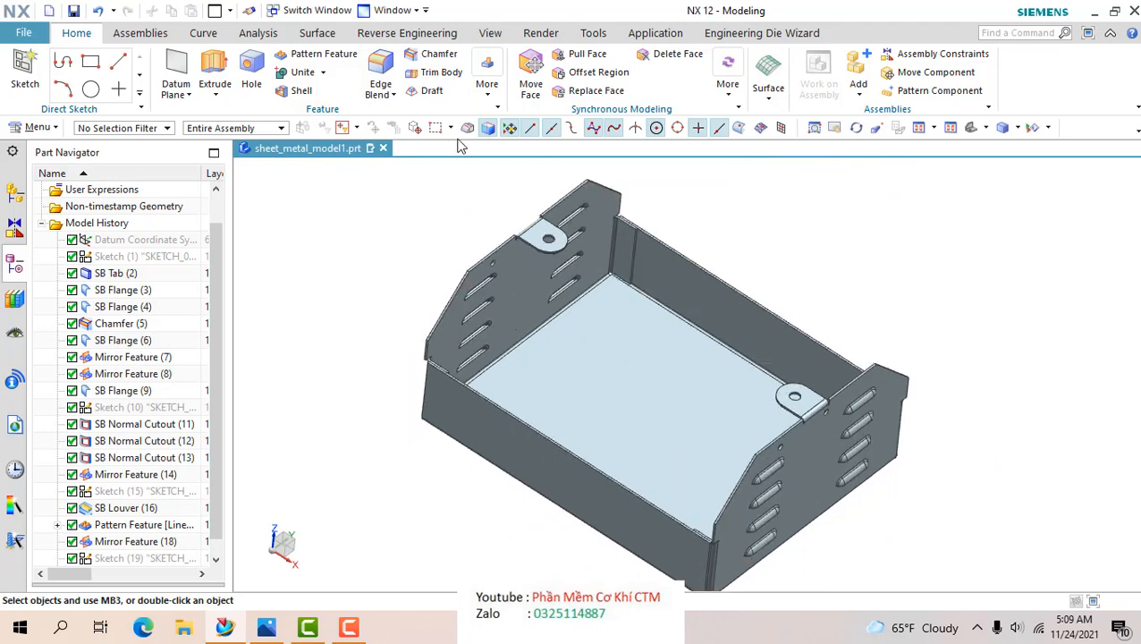
# - Turn on True Shading for the tray, orient it to show the louvered flange, and set the shading background to White Background
pyautogui.click(494, 36)
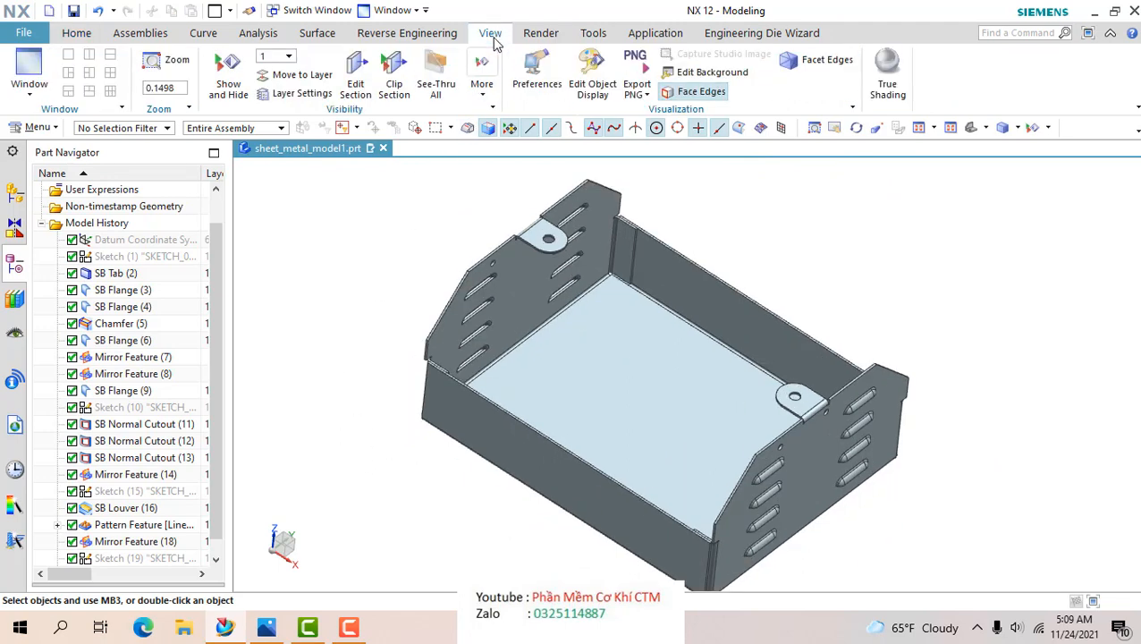
pyautogui.click(886, 77)
pyautogui.scroll(-2, 695, 215)
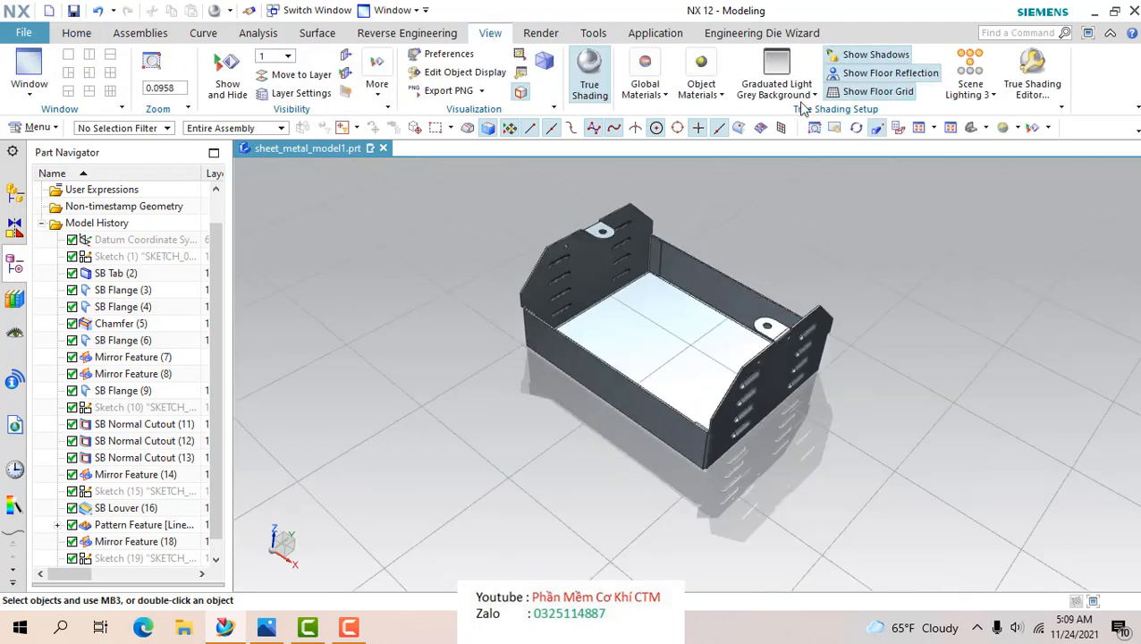
pyautogui.click(976, 128)
pyautogui.scroll(2, 885, 295)
pyautogui.moveTo(887, 300); pyautogui.dragTo(862, 245, button='middle')
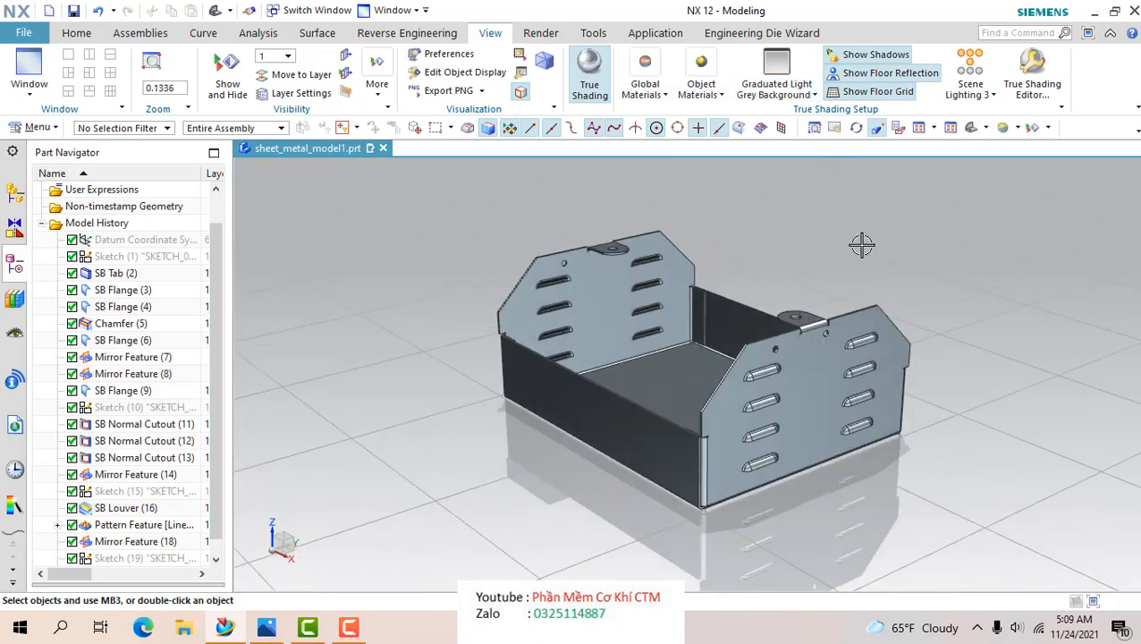
pyautogui.click(777, 91)
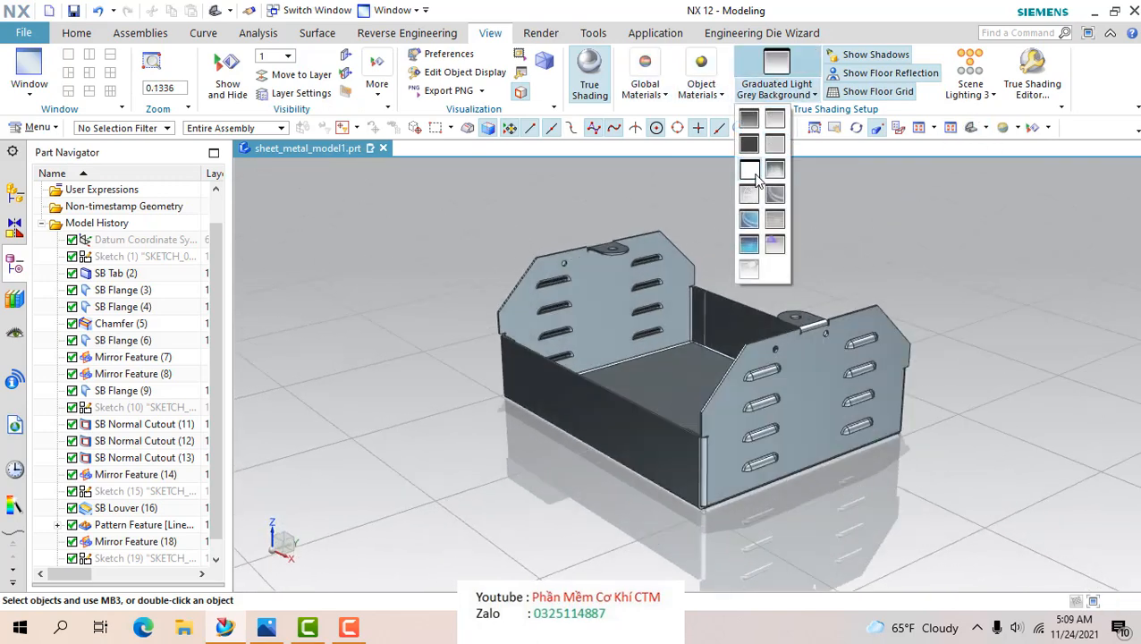
pyautogui.click(750, 170)
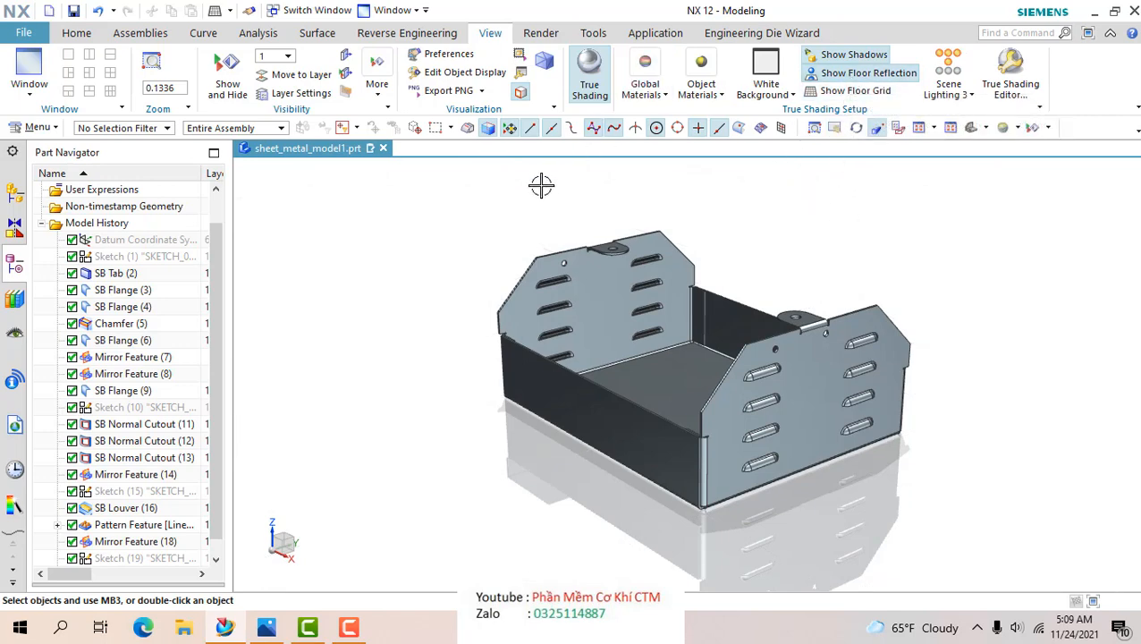
# - Try two global materials on the True Shading display of the tray, including the dark reflective metal finish
pyautogui.click(644, 82)
pyautogui.click(632, 119)
pyautogui.click(641, 79)
pyautogui.click(636, 204)
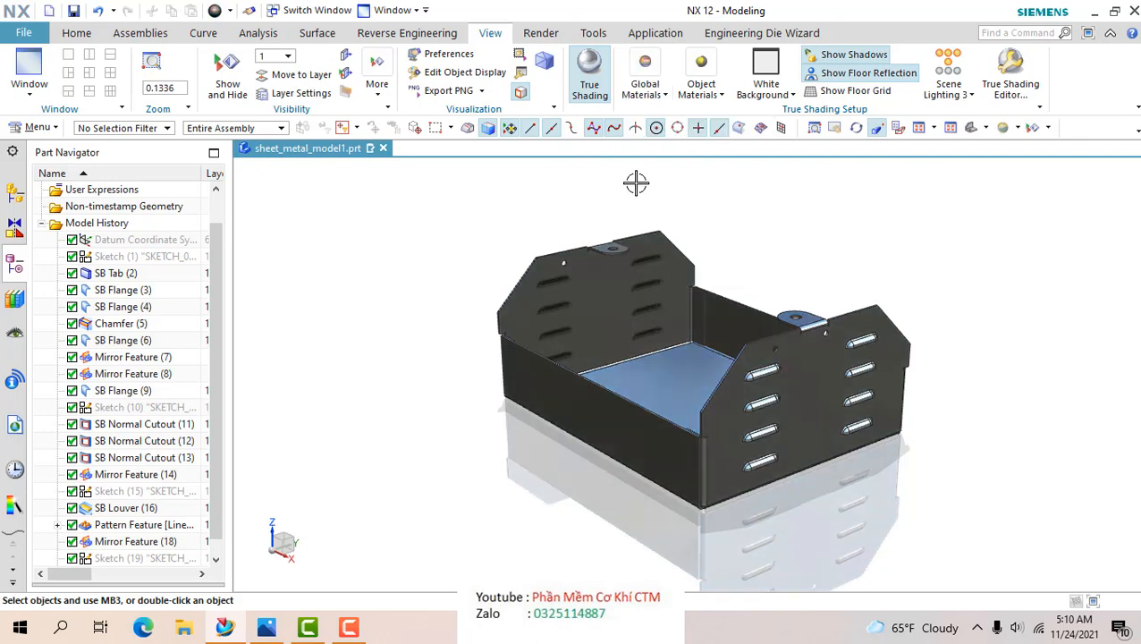
# - Try the light grey polished metal as the global material for the tray
pyautogui.click(645, 85)
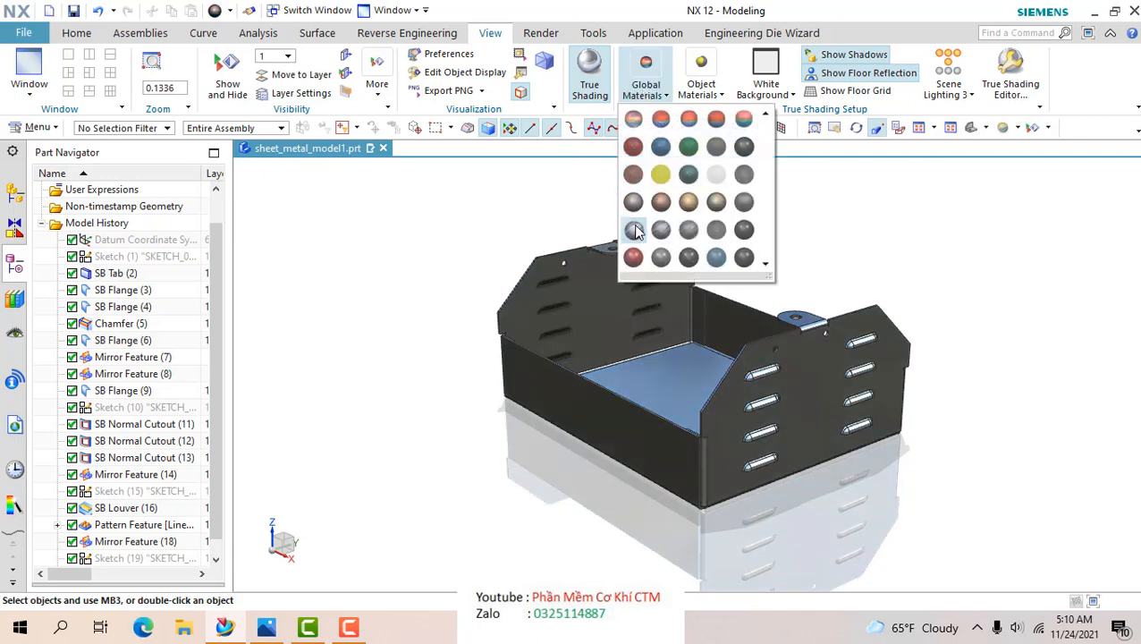
pyautogui.click(634, 231)
pyautogui.click(645, 85)
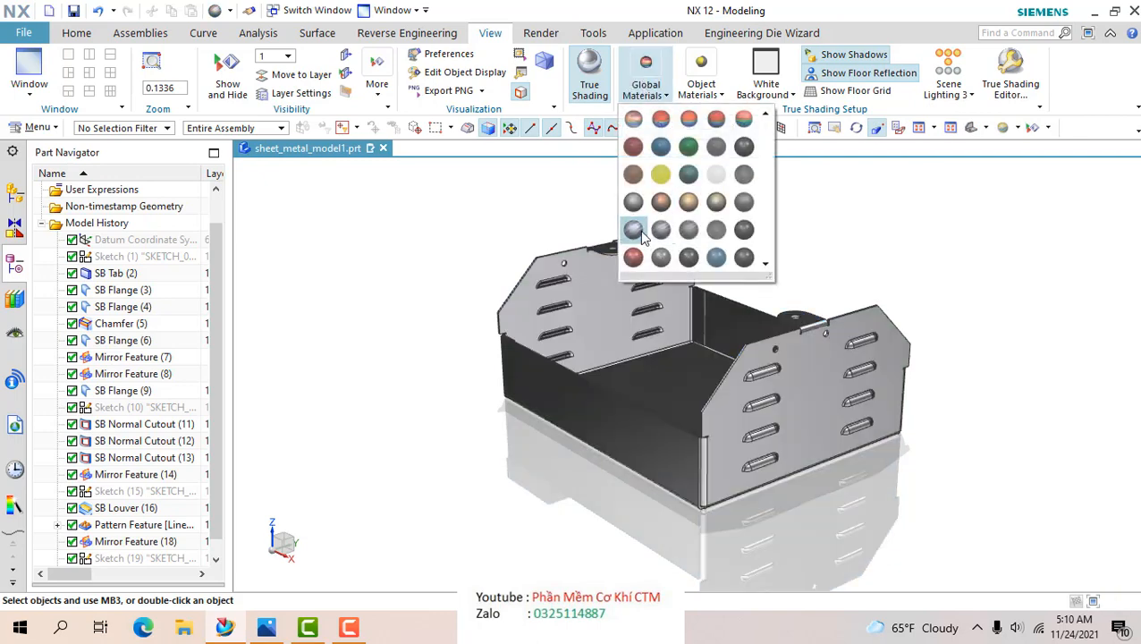
pyautogui.click(634, 230)
pyautogui.click(644, 85)
pyautogui.click(634, 230)
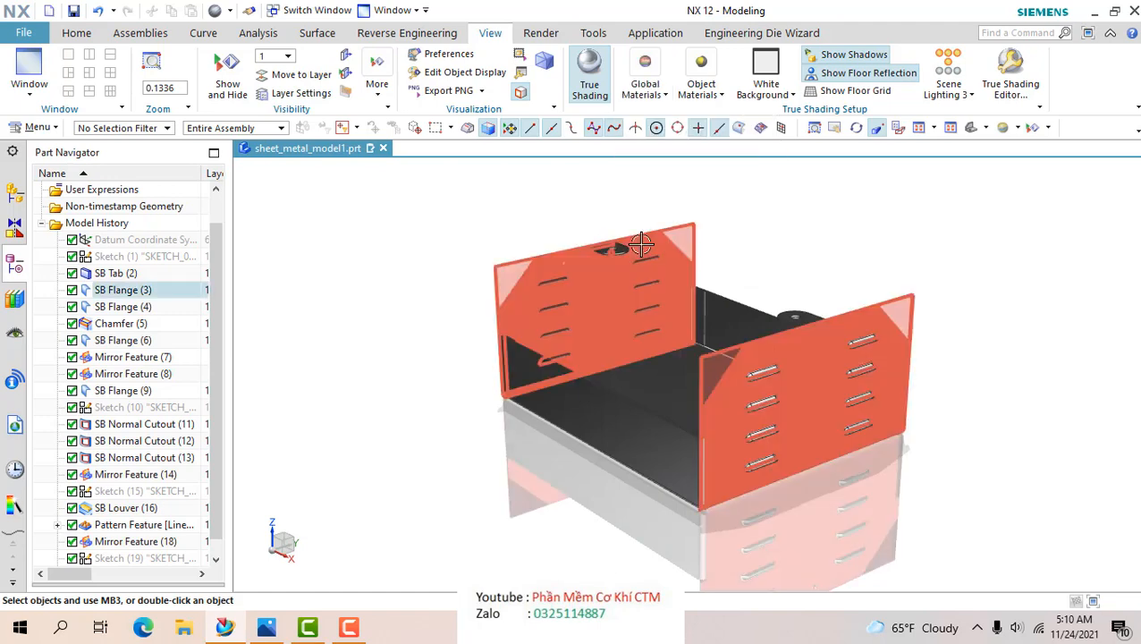
# - Try a darker grey metal, a copper-brown metal and a blue-grey finish that uses the part's own colour as global materials
pyautogui.click(634, 97)
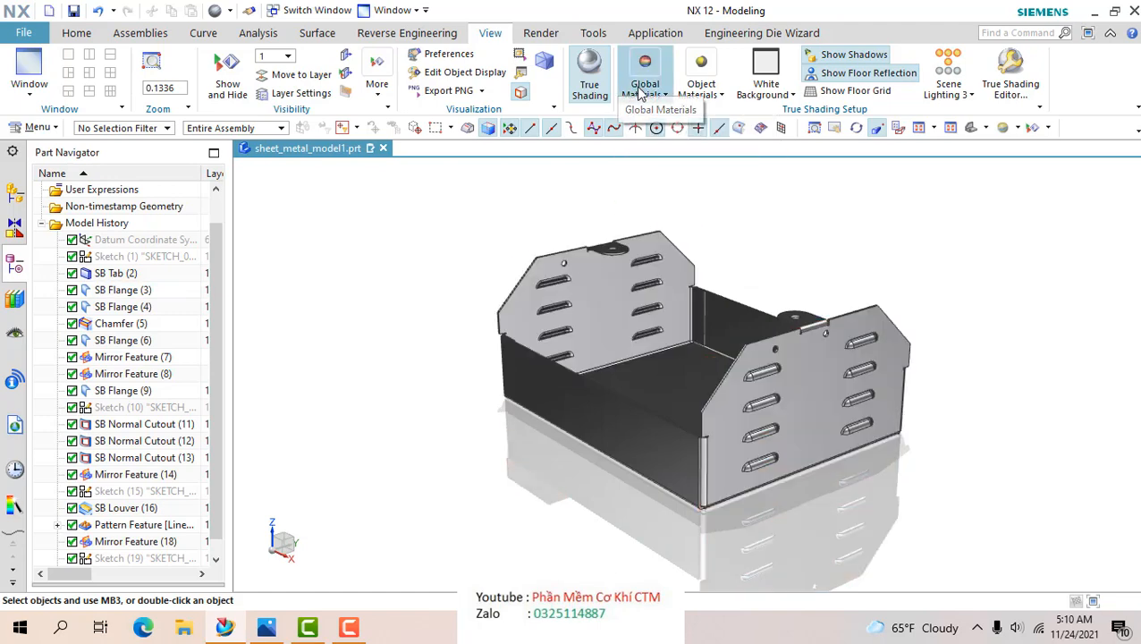
pyautogui.click(662, 231)
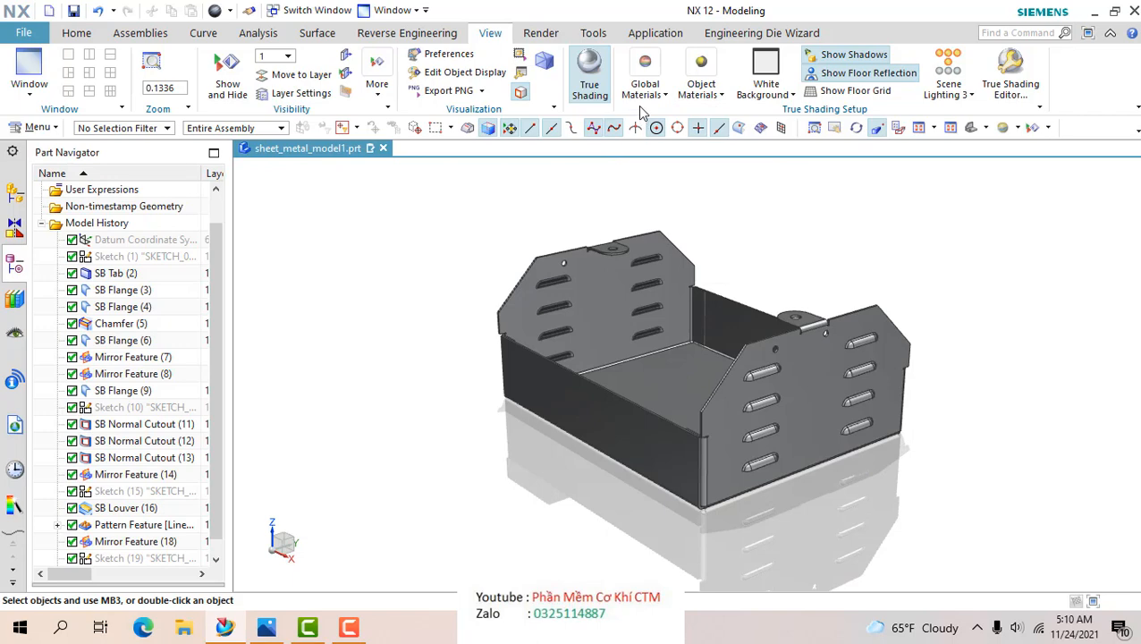
pyautogui.click(642, 93)
pyautogui.click(662, 202)
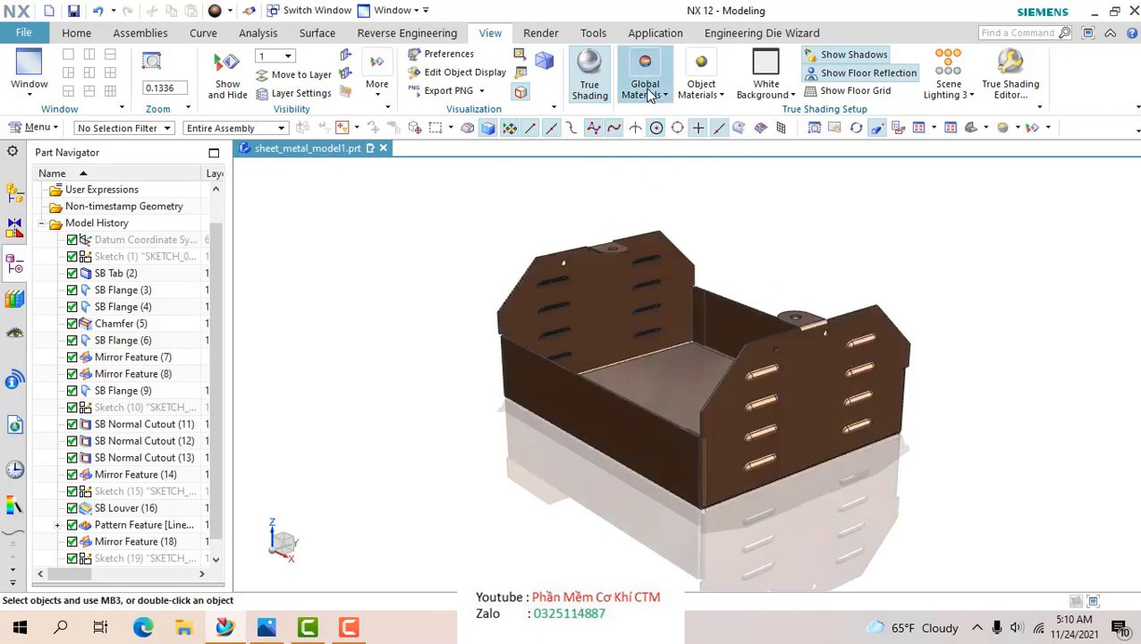
pyautogui.click(644, 93)
pyautogui.click(689, 117)
# - Try the recently used green object material, and compare a dark grey metal as the tray's global material
pyautogui.click(702, 85)
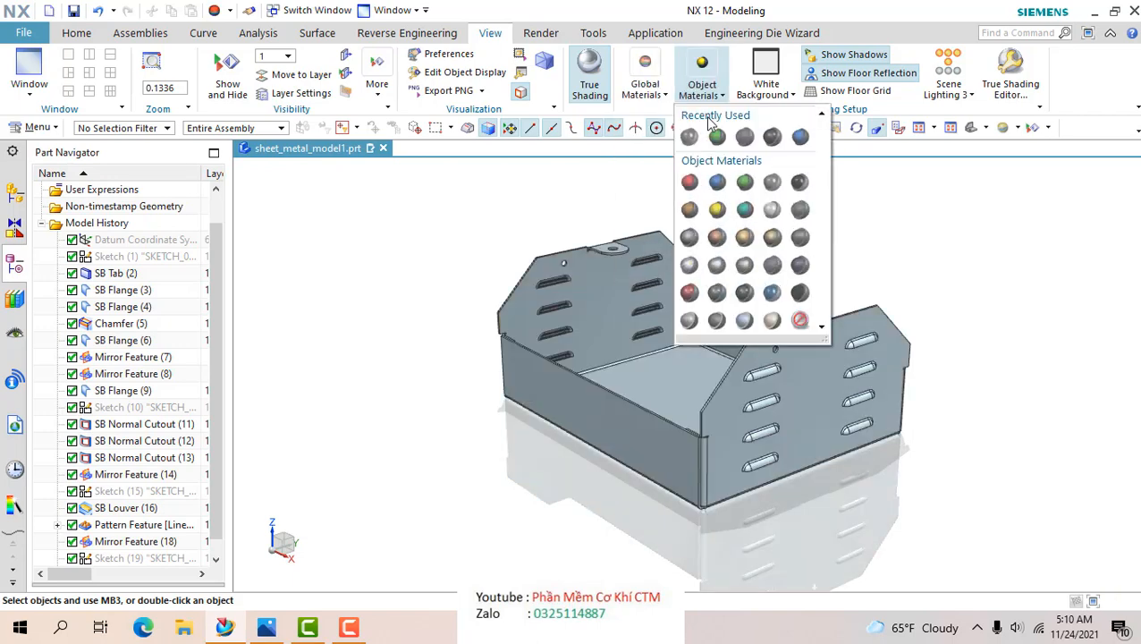
pyautogui.click(717, 135)
pyautogui.click(646, 89)
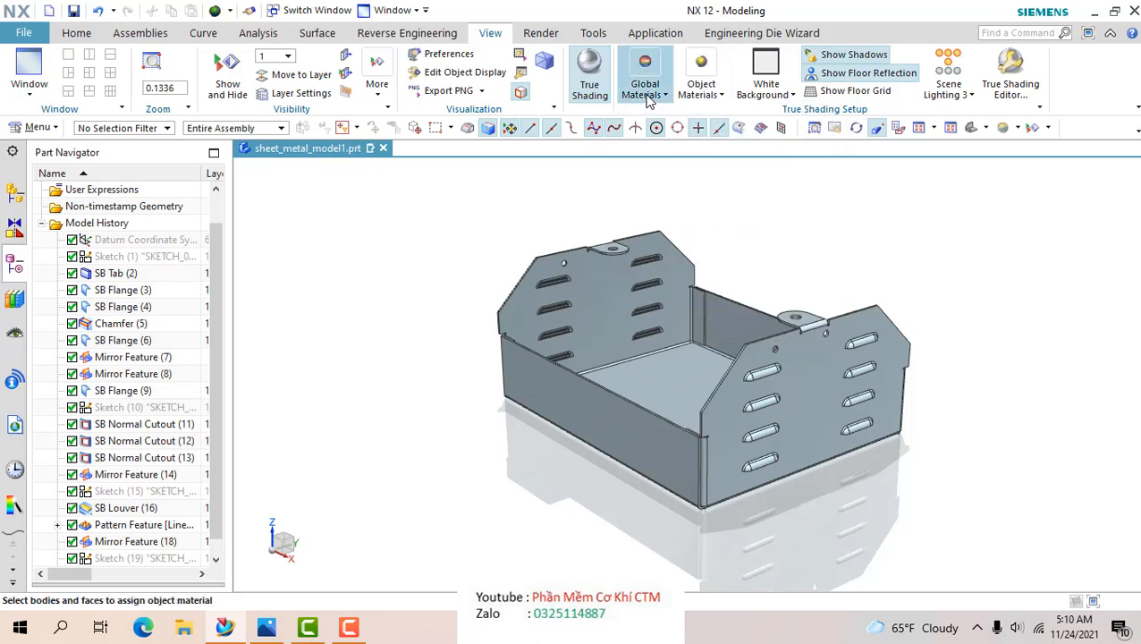
pyautogui.click(691, 232)
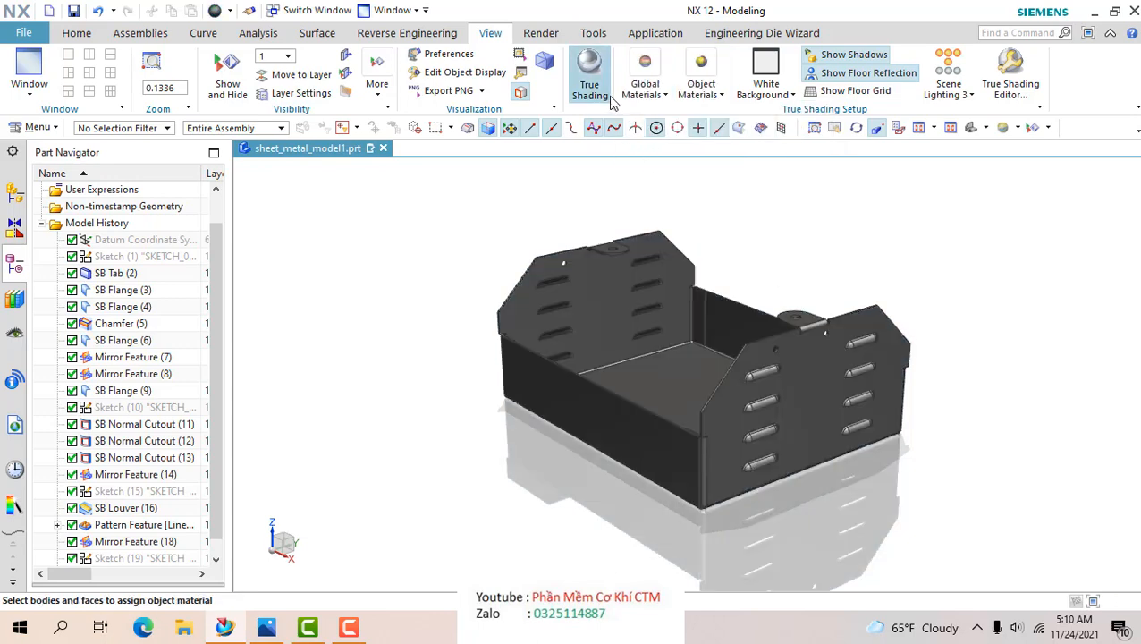
# - Turn True Shading off and on again, and try the glossy red global material on the tray
pyautogui.click(608, 99)
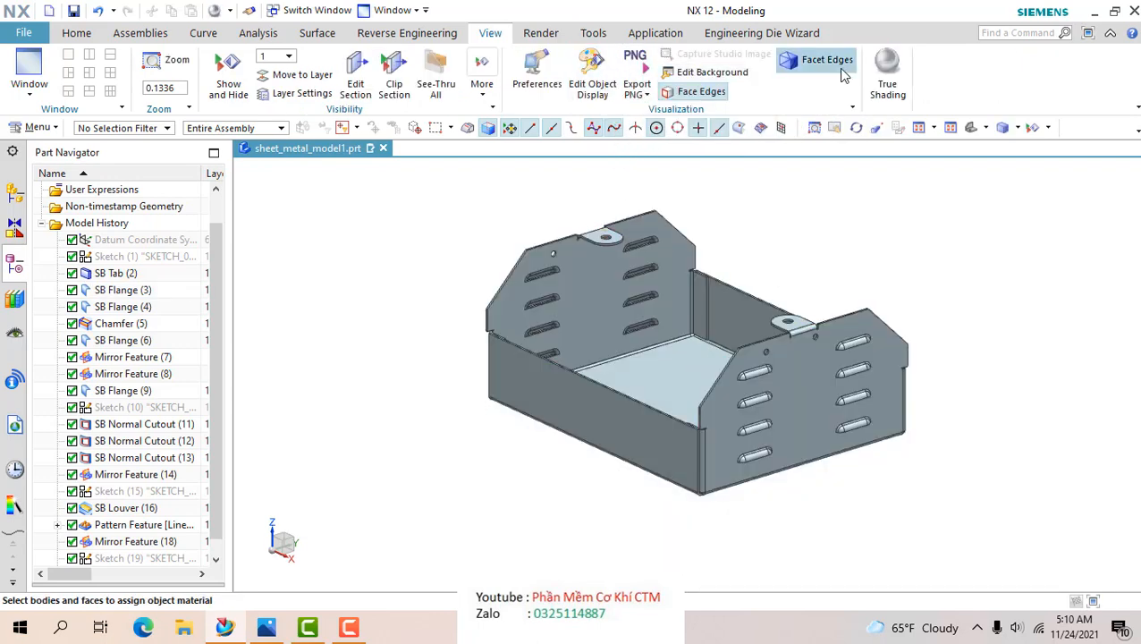
pyautogui.click(888, 79)
pyautogui.click(645, 80)
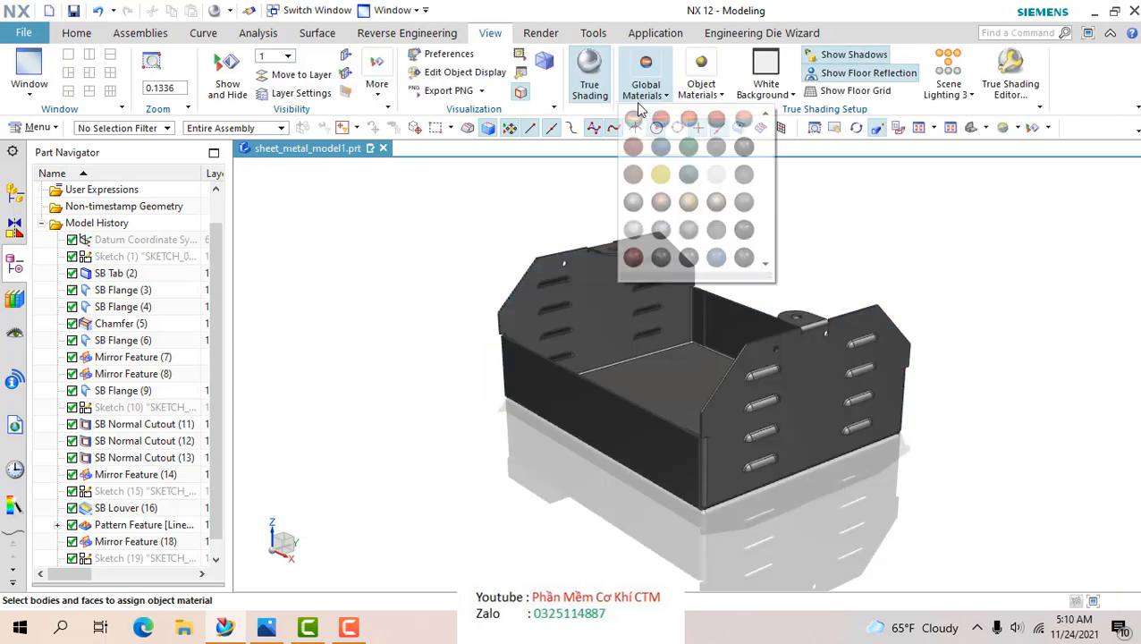
pyautogui.click(631, 255)
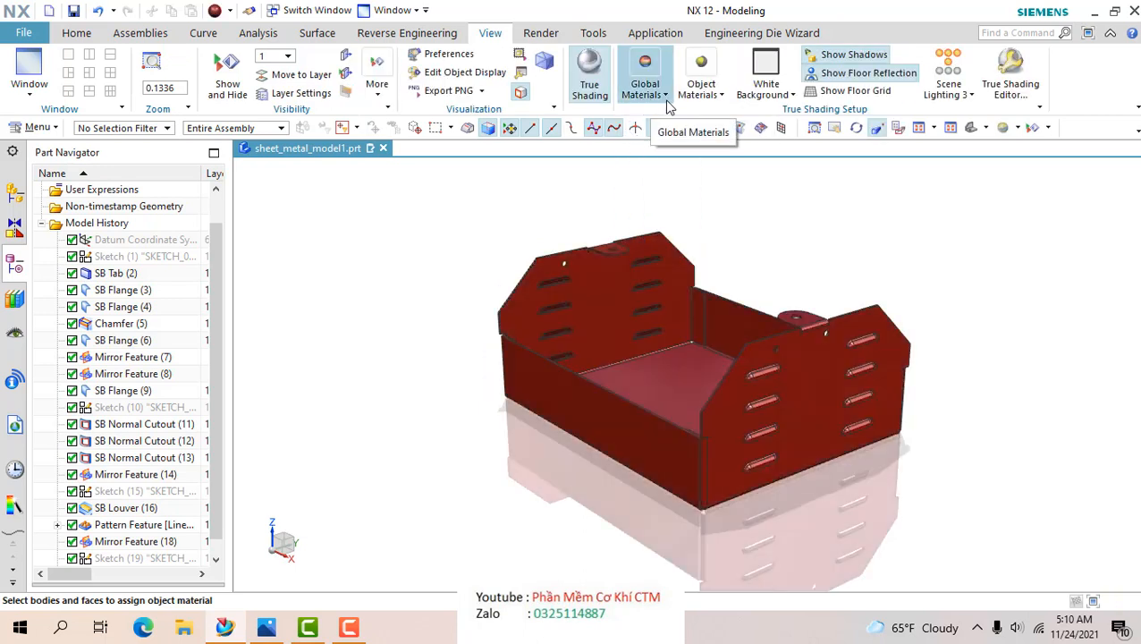
# - Apply the light grey polished metal global material to the tray and enlarge the model in the view
pyautogui.click(647, 89)
pyautogui.click(634, 231)
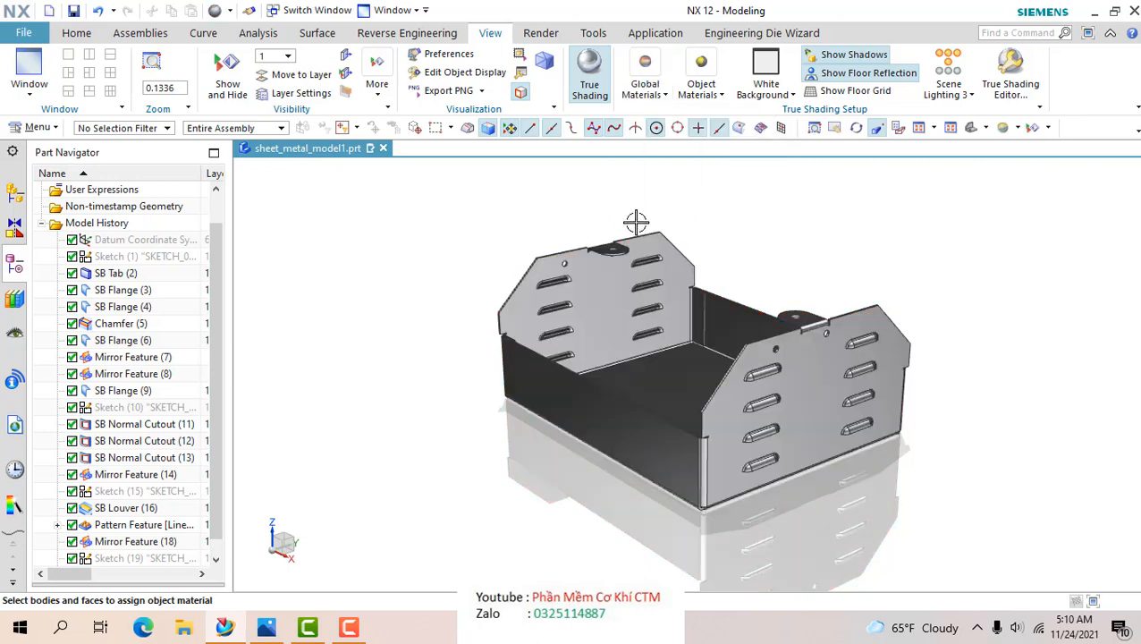
pyautogui.scroll(2, 724, 278)
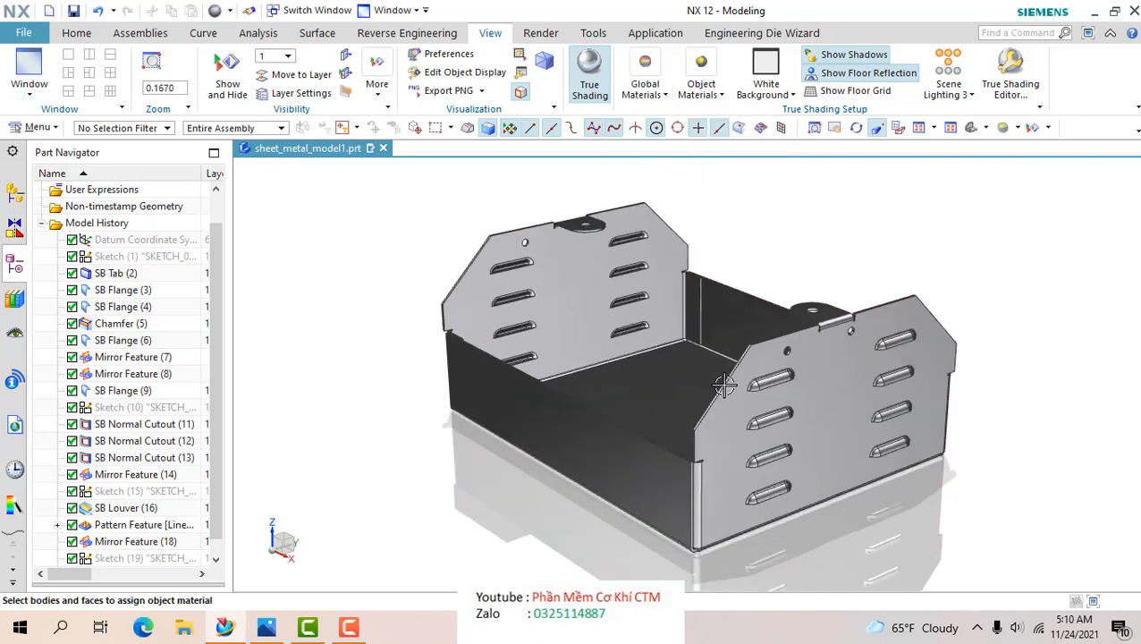
pyautogui.click(349, 627)
pyautogui.click(1106, 554)
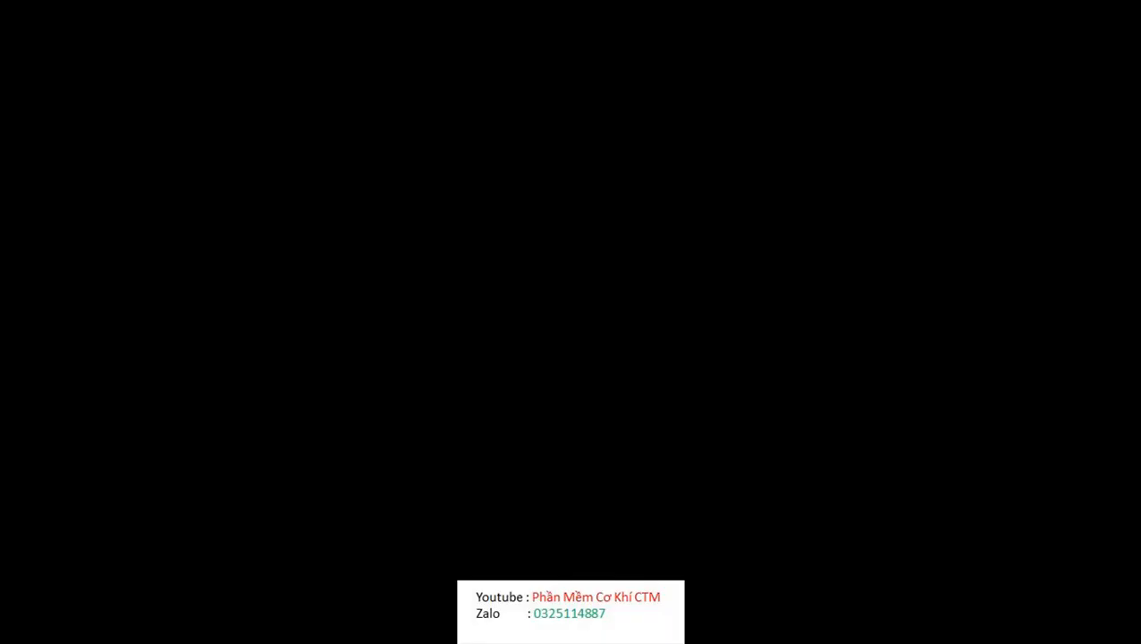